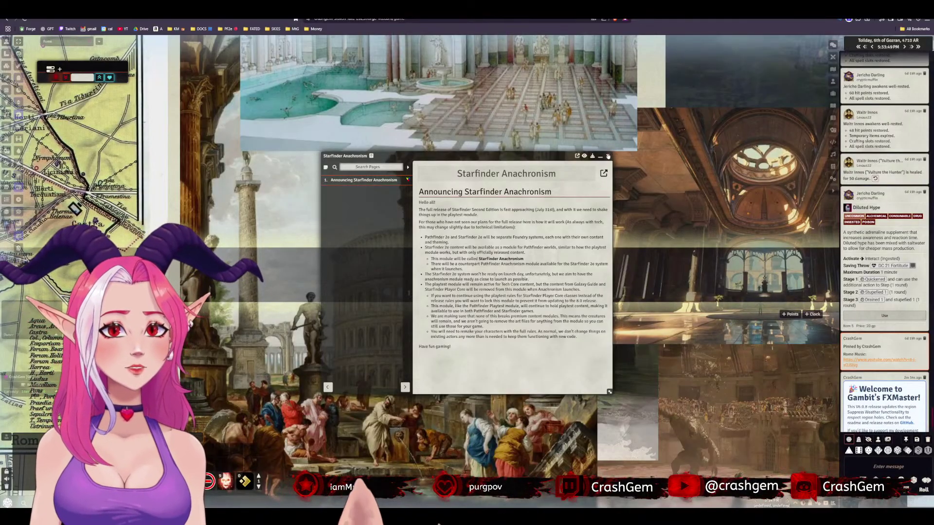
Close the Starfinder Anachronism journal and open the world's module management list
click(607, 156)
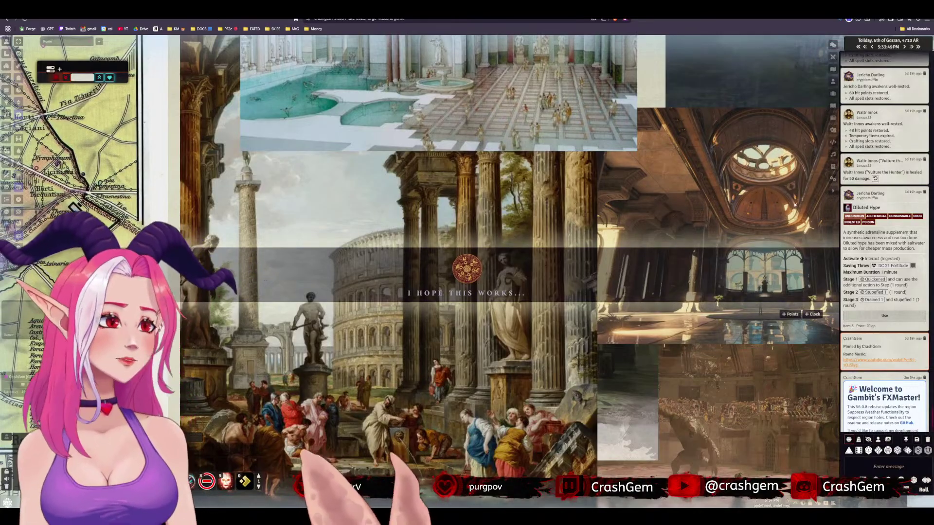
click(832, 179)
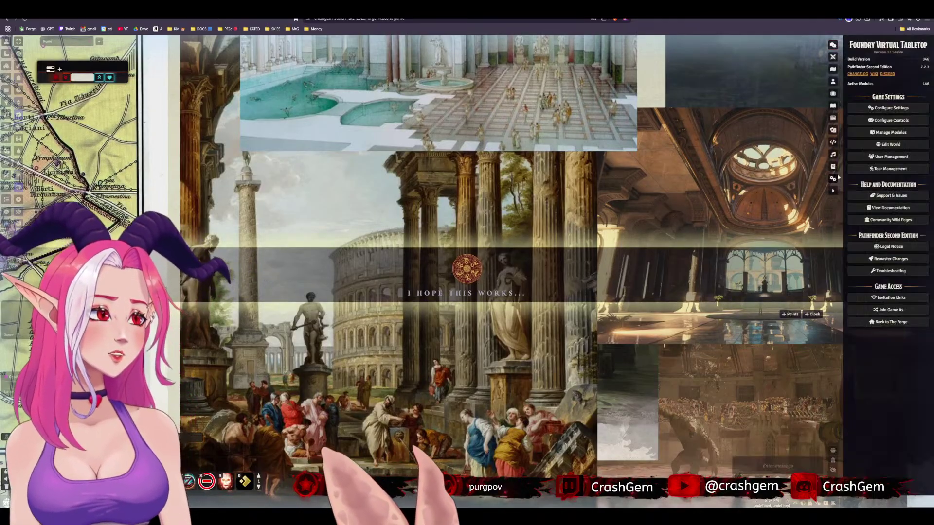
click(890, 132)
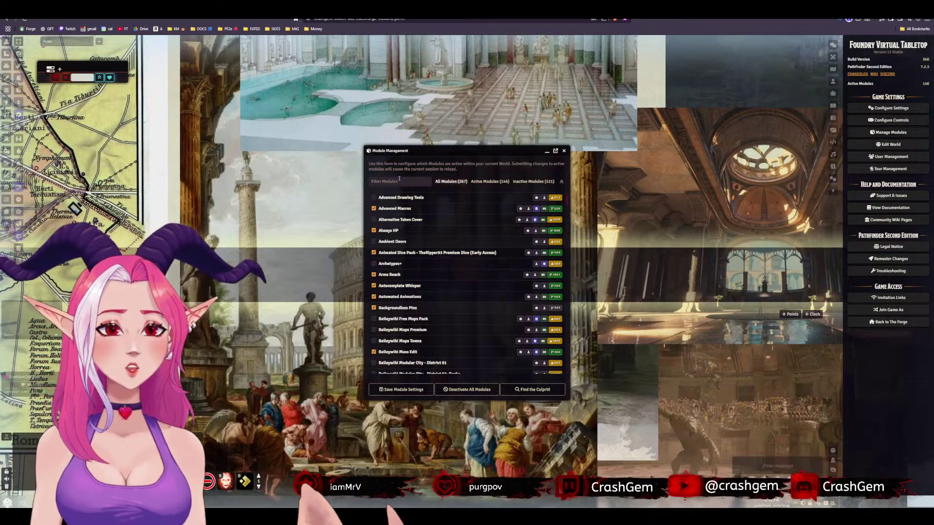
Look through the module list down to the Moulinette modules, checking which ones are enabled and their compatibility
scroll(416, 259, down, 5)
scroll(416, 260, down, 3)
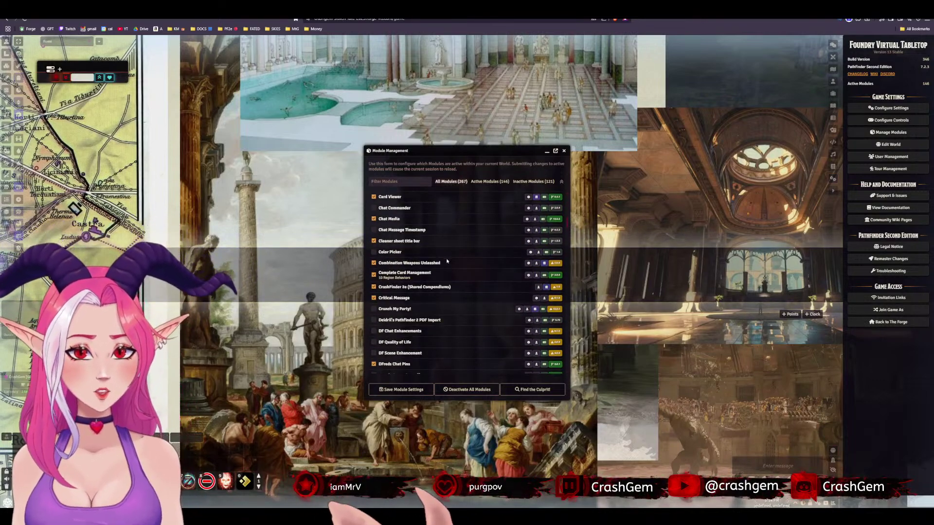
scroll(447, 263, down, 3)
scroll(444, 259, down, 8)
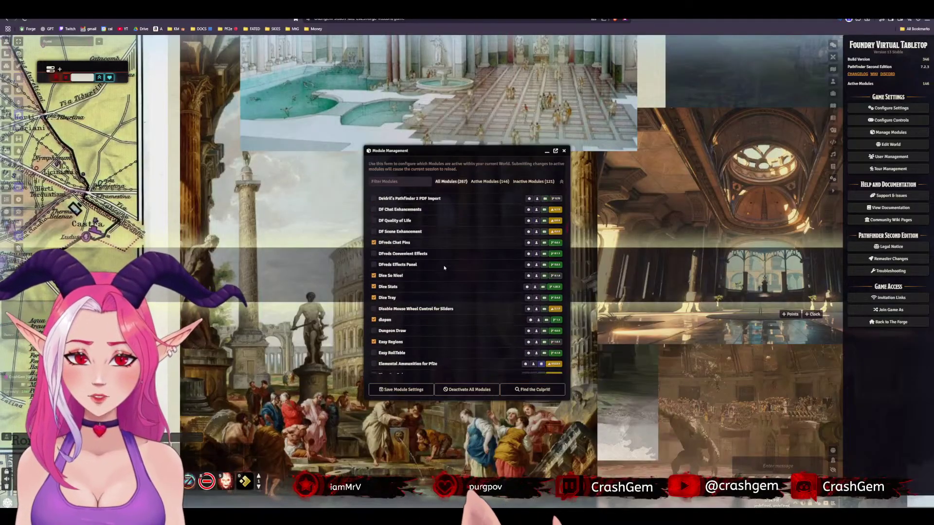
scroll(446, 269, down, 10)
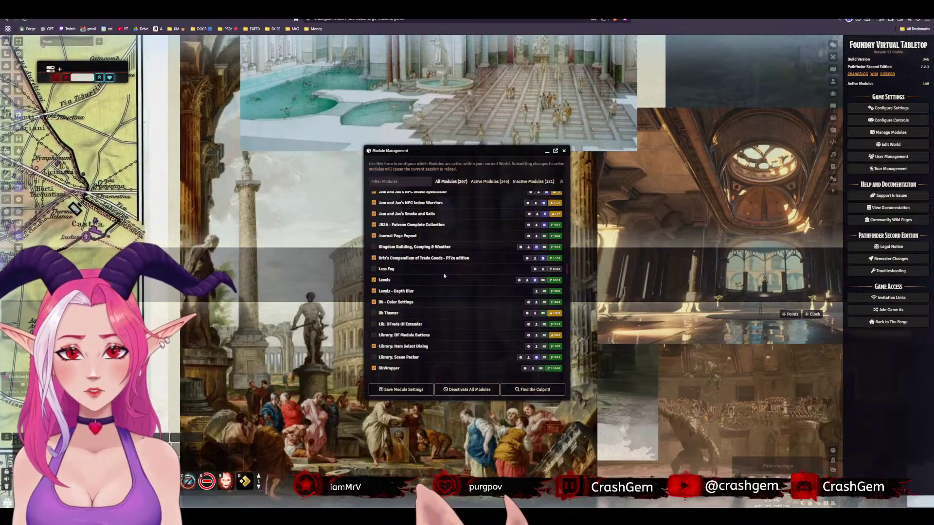
scroll(444, 275, down, 6)
scroll(445, 274, down, 5)
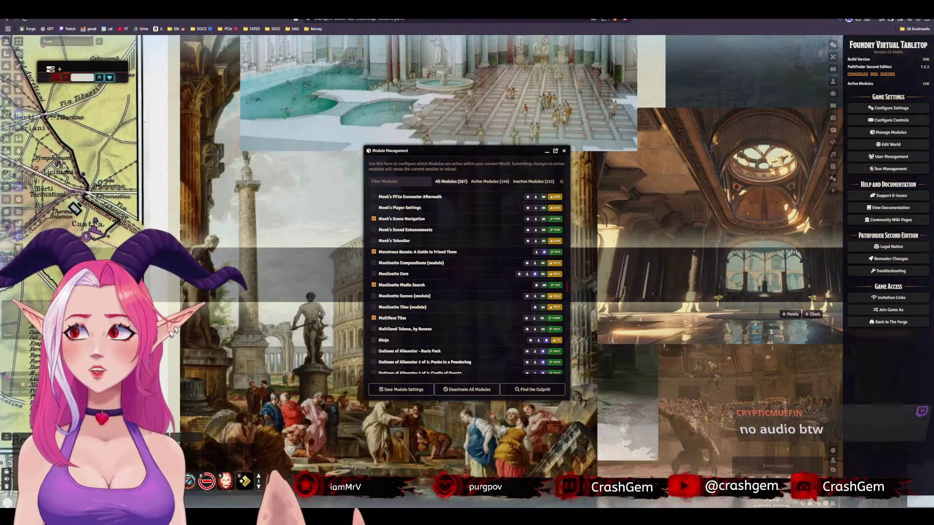
Switch to The Forge site and search the Bazaar's system packages for "moul"
key(ctrl+shift+Tab)
click(121, 42)
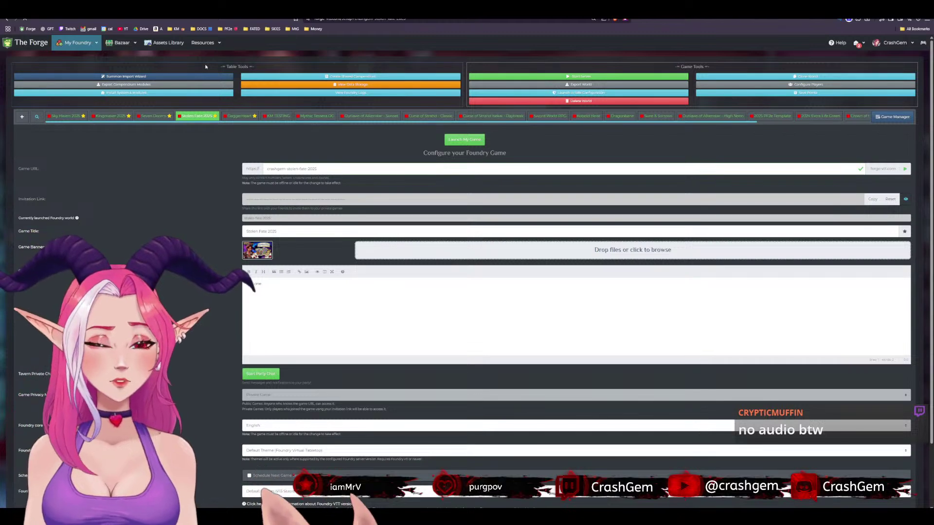
click(122, 42)
click(121, 73)
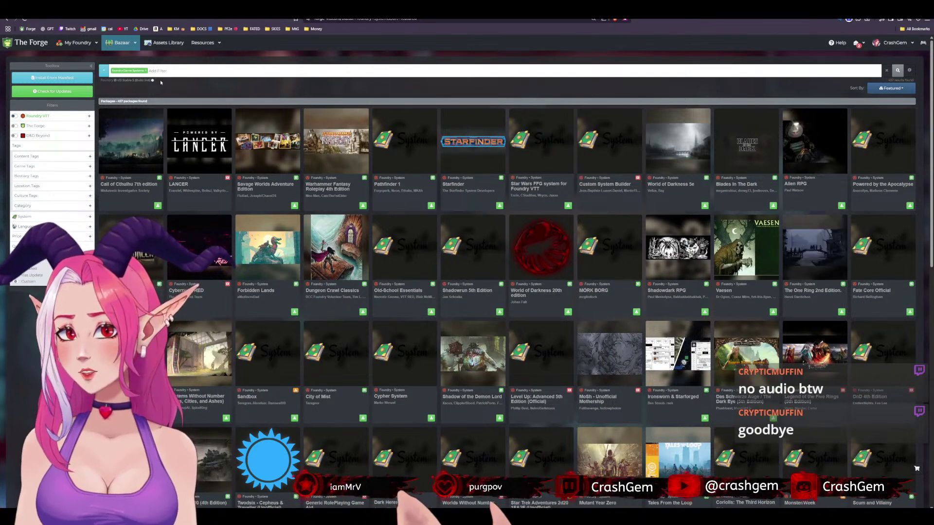
click(175, 69)
text(moul)
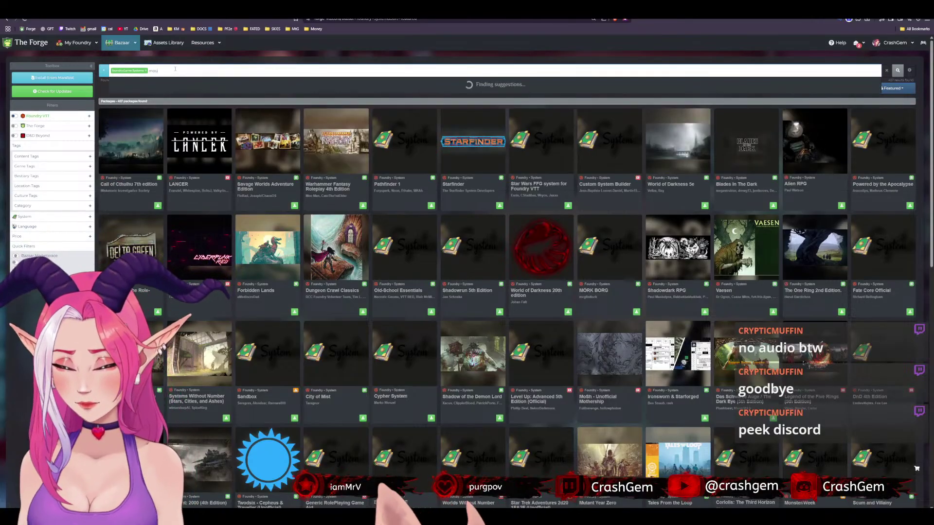
key(Return)
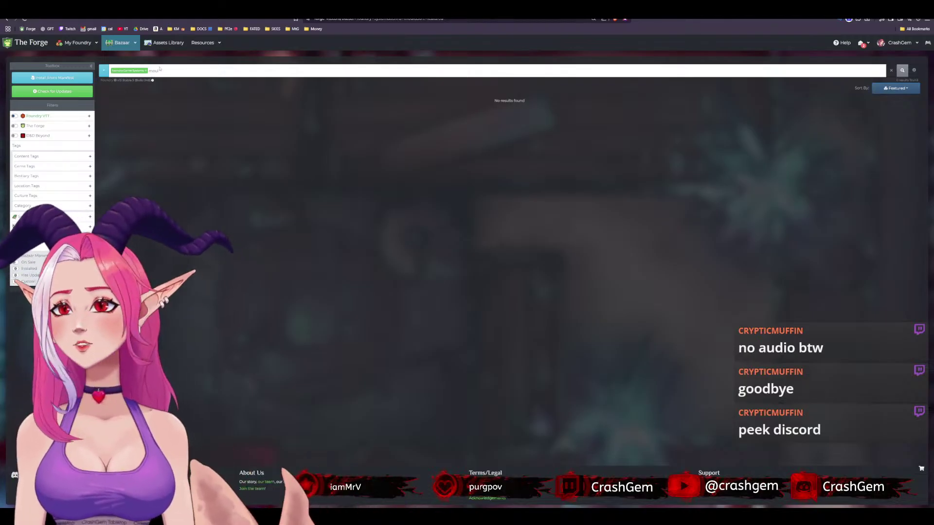
Clear the search text and filter the system packages to installed Foundry VTT and The Forge content
click(172, 72)
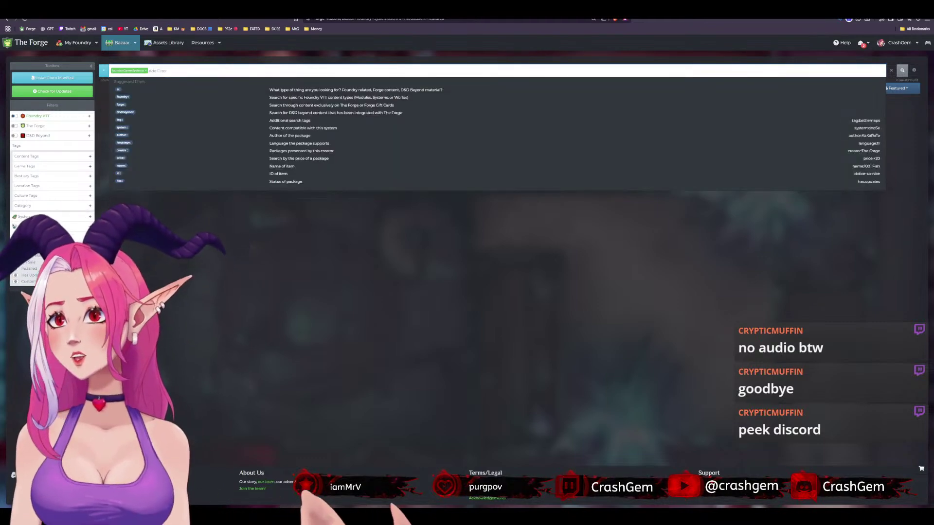
key(ctrl+Tab)
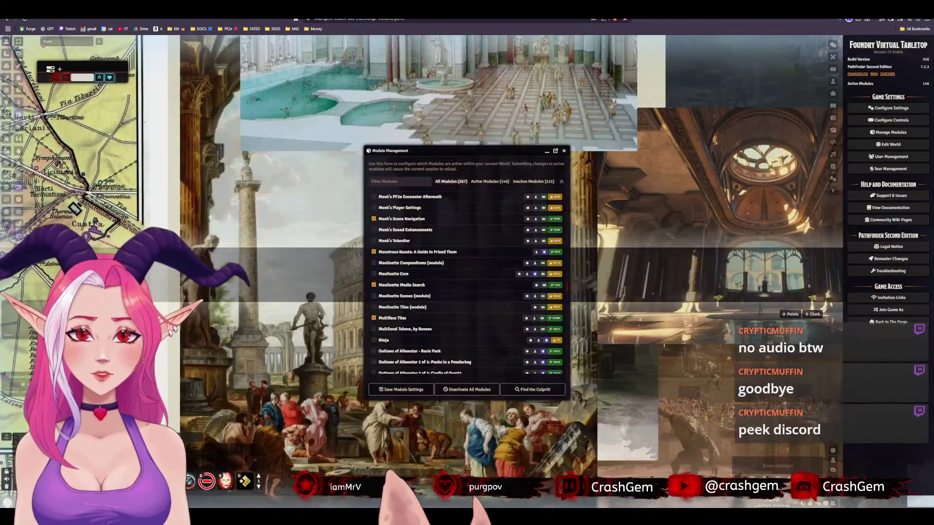
key(ctrl+shift+Tab)
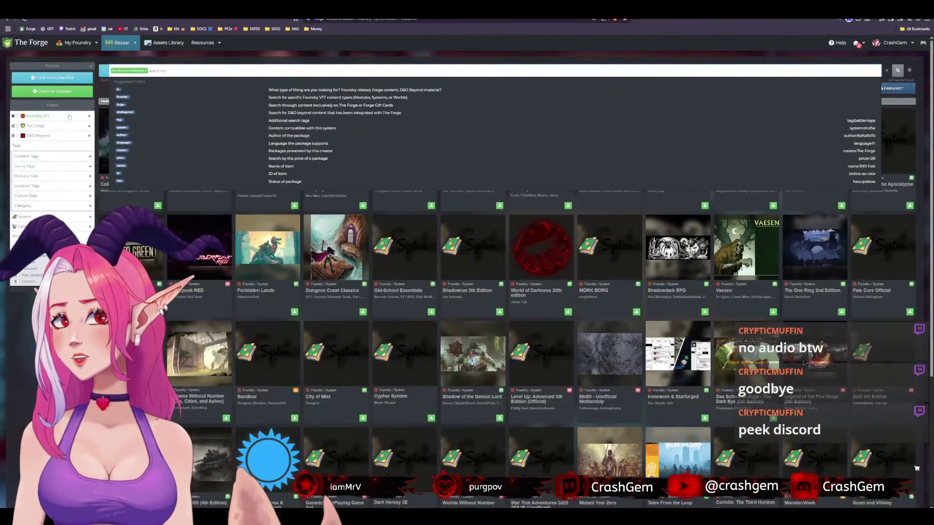
click(16, 269)
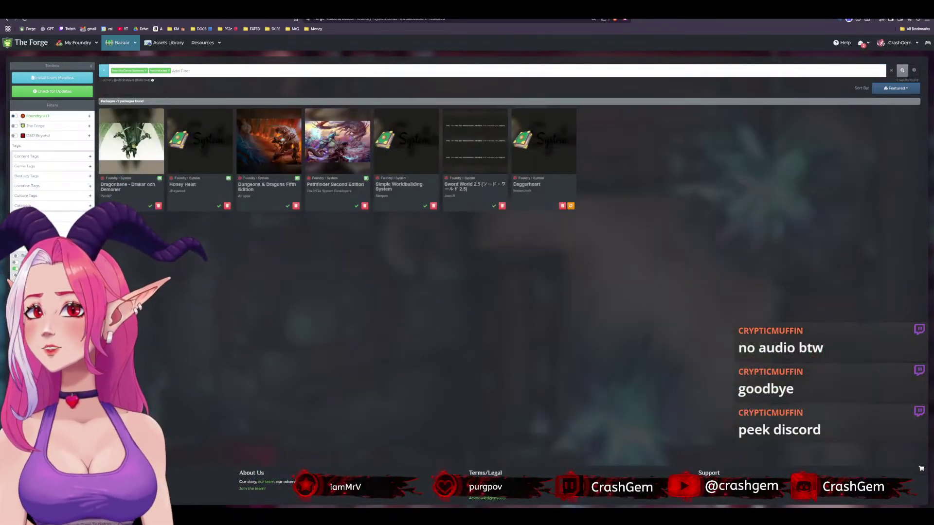
click(15, 116)
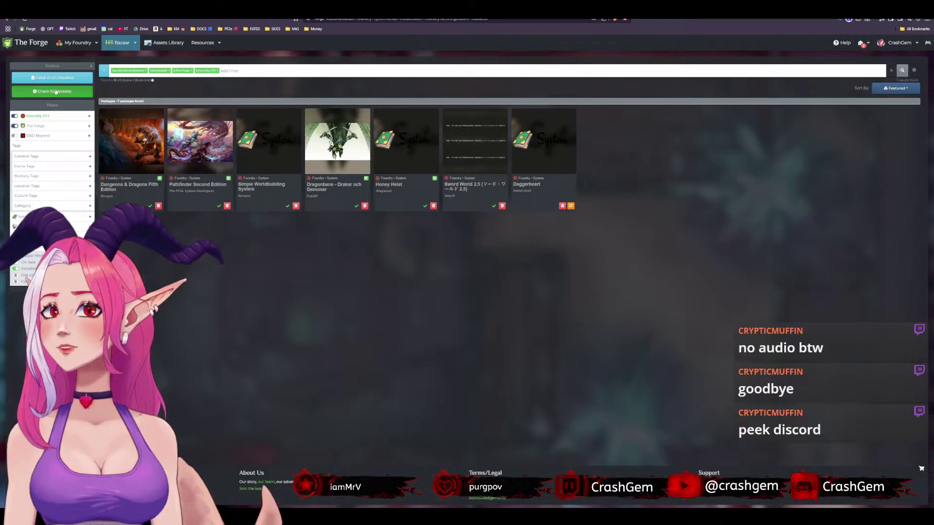
Search the Bazaar's module packages for "moul" and open the Moulinette Core details
mouse_move(124, 44)
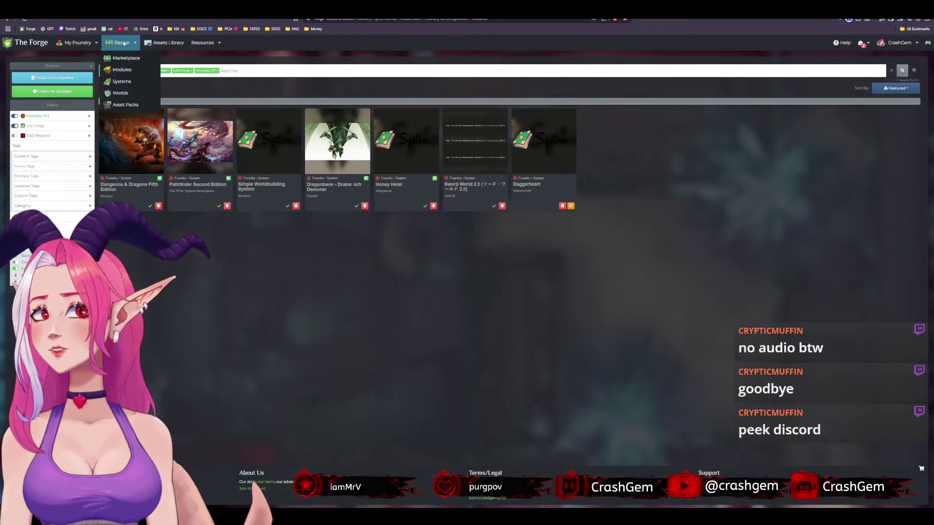
click(165, 43)
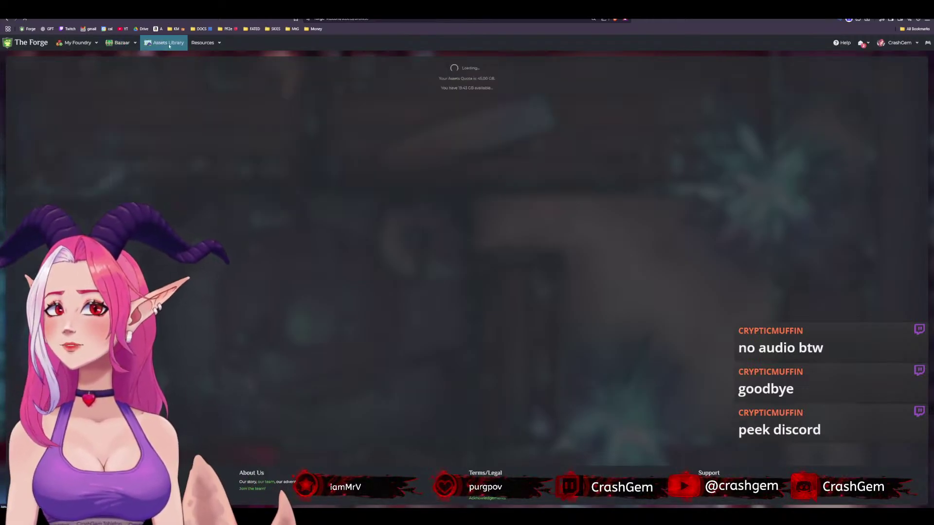
click(125, 70)
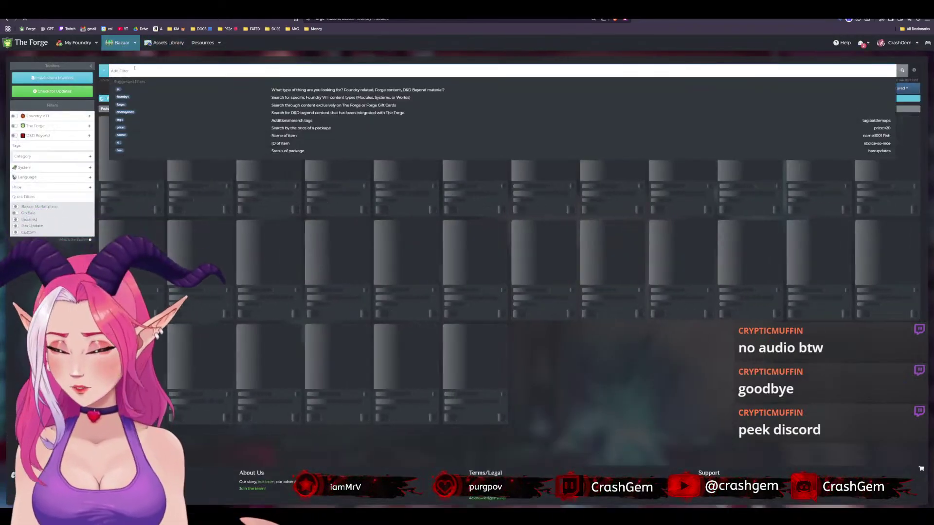
text(modul)
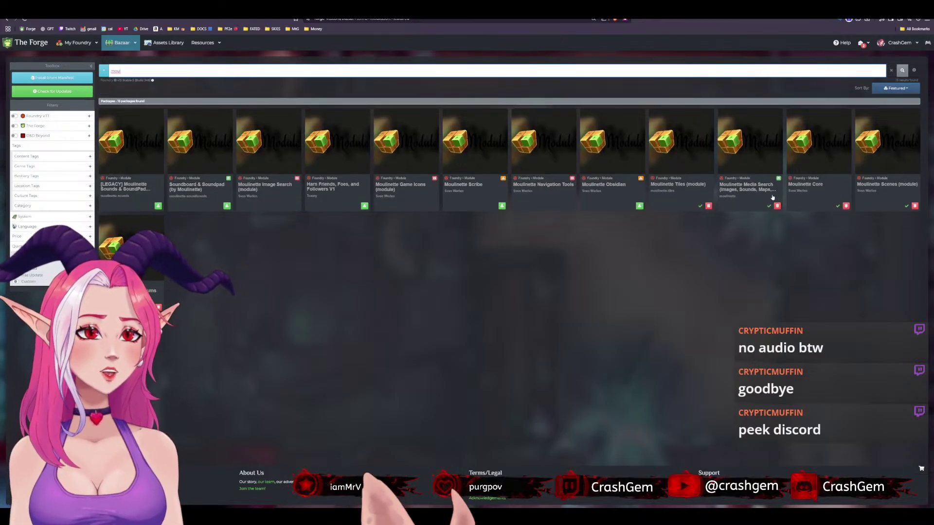
click(811, 190)
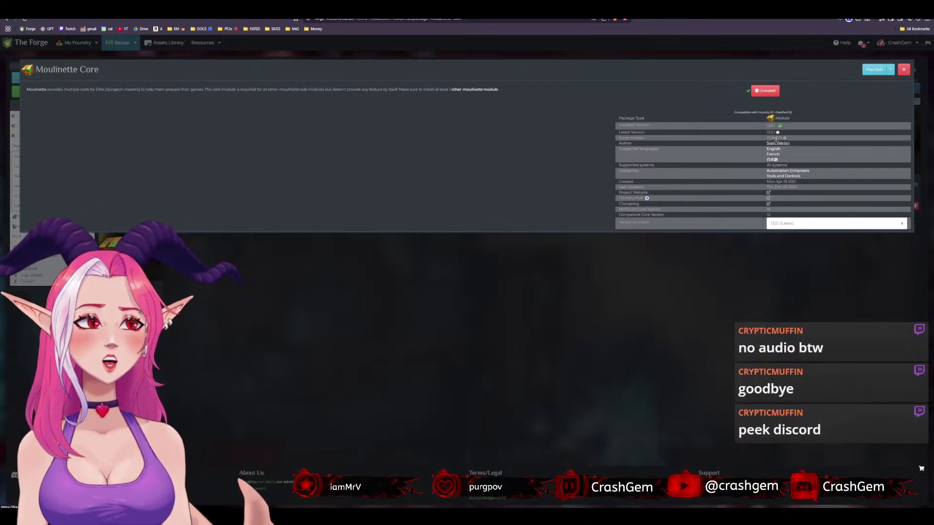
Switch back to the Foundry world and enable the PF2e Convenient Consumables module
key(ctrl+Tab)
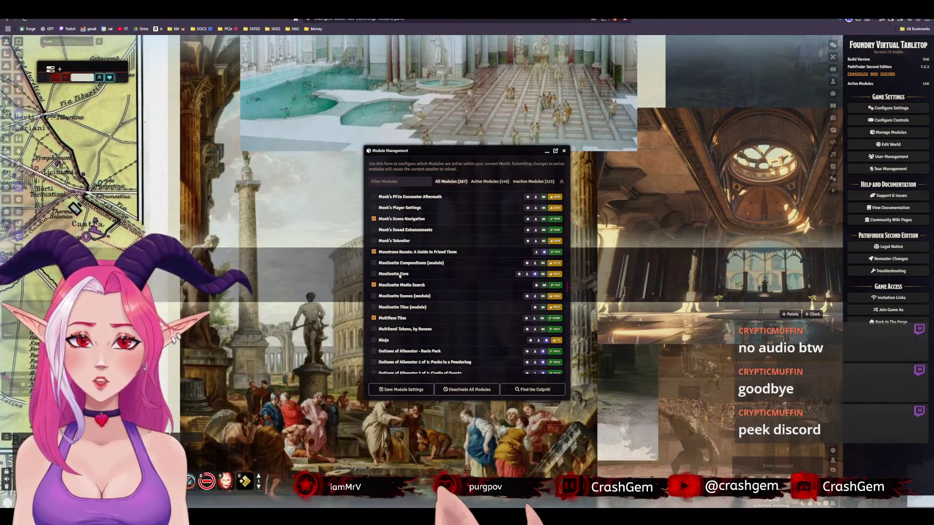
scroll(394, 275, down, 5)
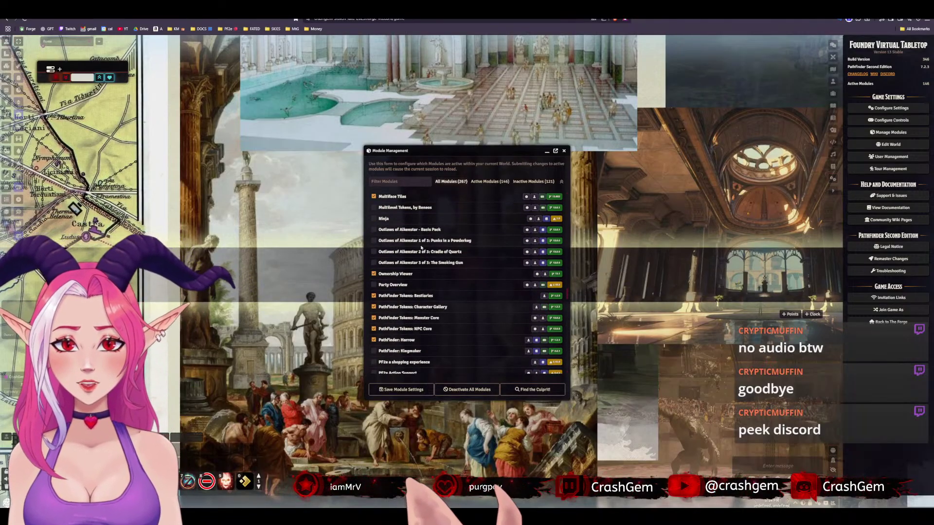
scroll(422, 247, down, 8)
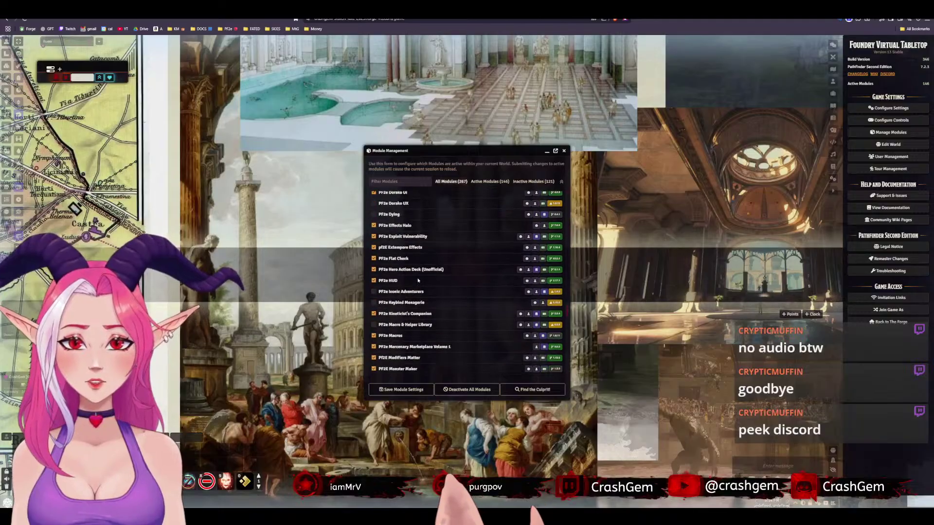
scroll(418, 280, up, 3)
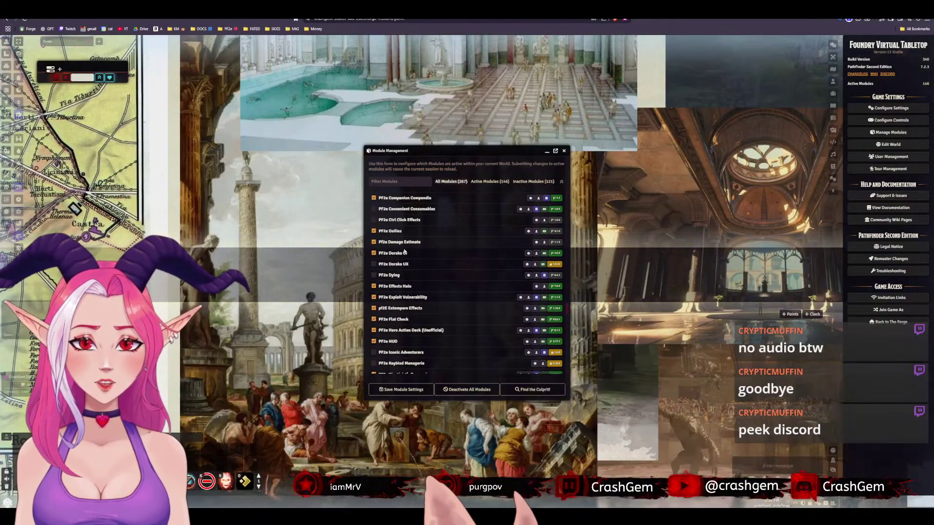
scroll(403, 223, down, 4)
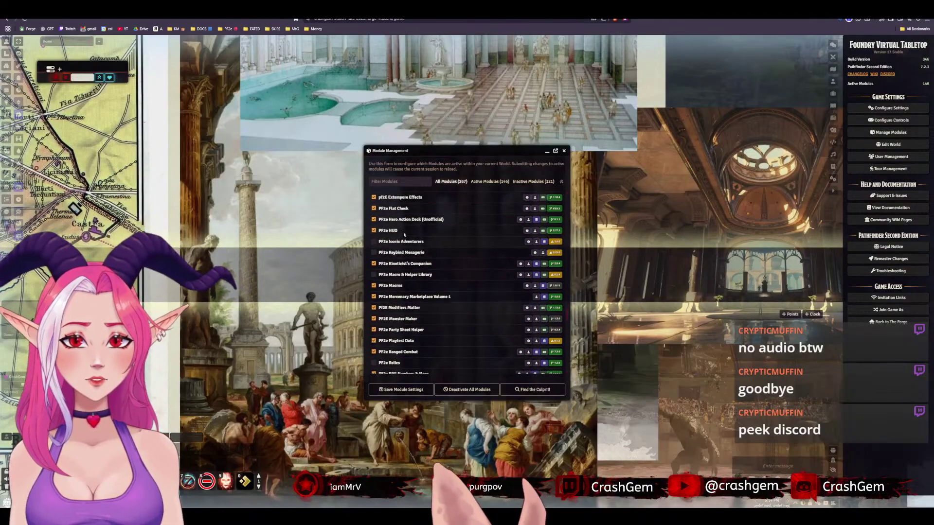
scroll(403, 231, up, 4)
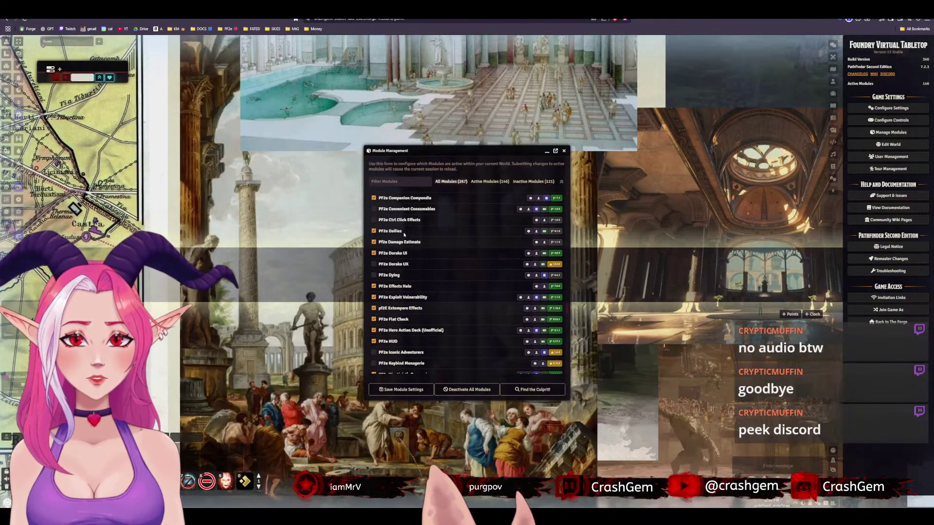
click(373, 209)
Enable the Seasons & Stars, Simple Calendar and Simple Calendar Compatibility Bridge modules
scroll(407, 225, up, 3)
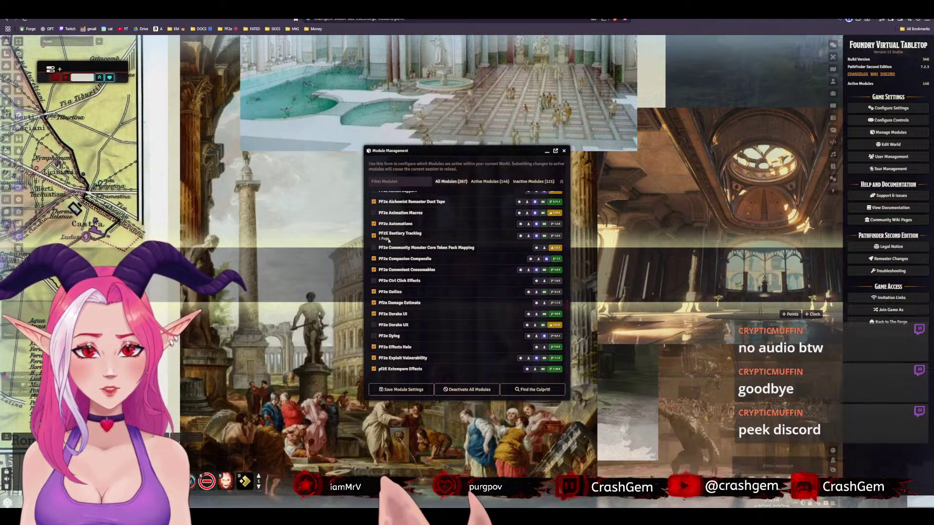
scroll(389, 241, down, 3)
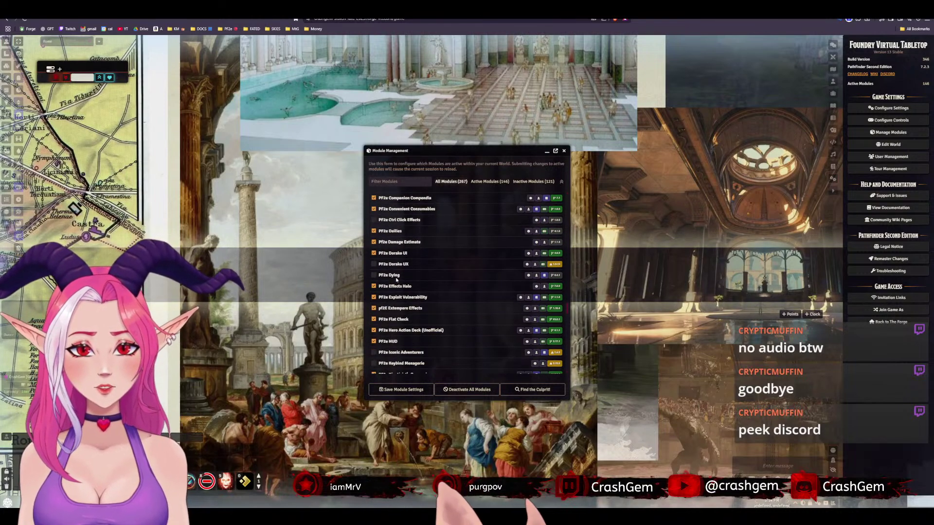
scroll(389, 292, down, 3)
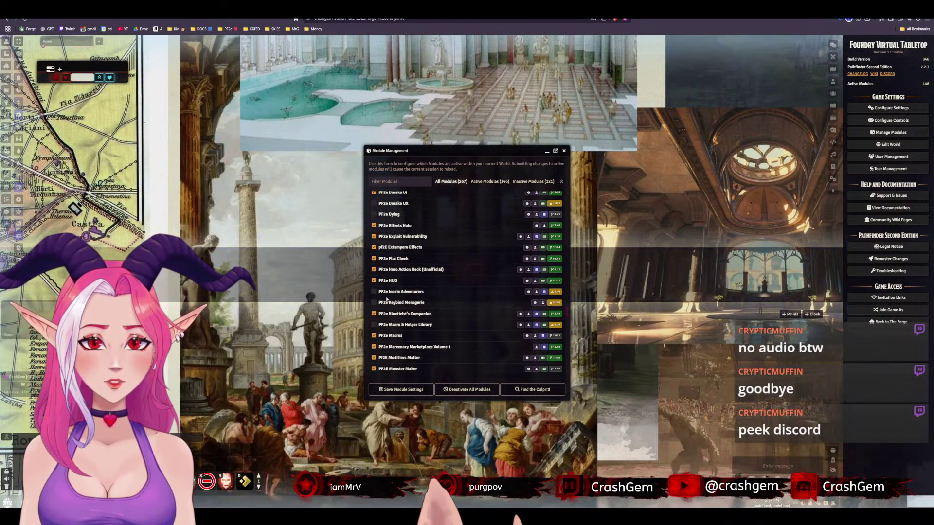
scroll(390, 298, down, 2)
scroll(391, 325, down, 15)
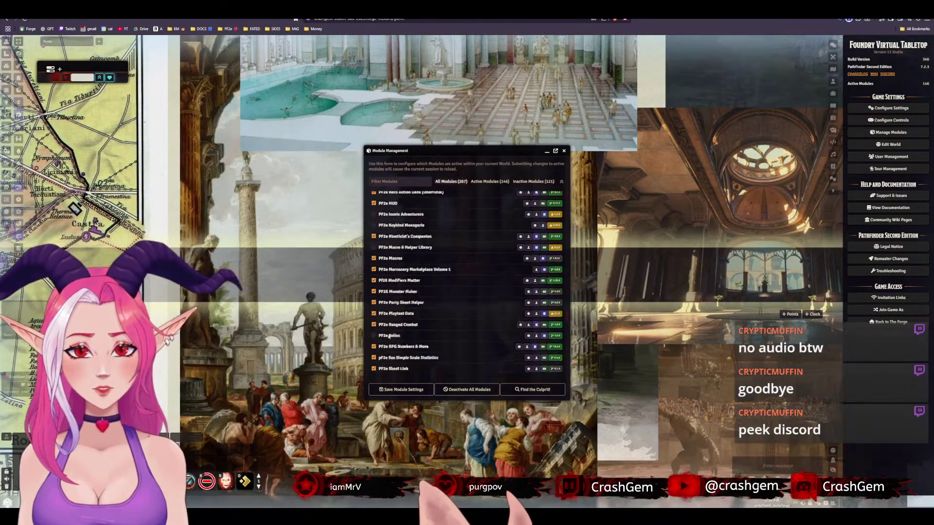
scroll(396, 334, down, 3)
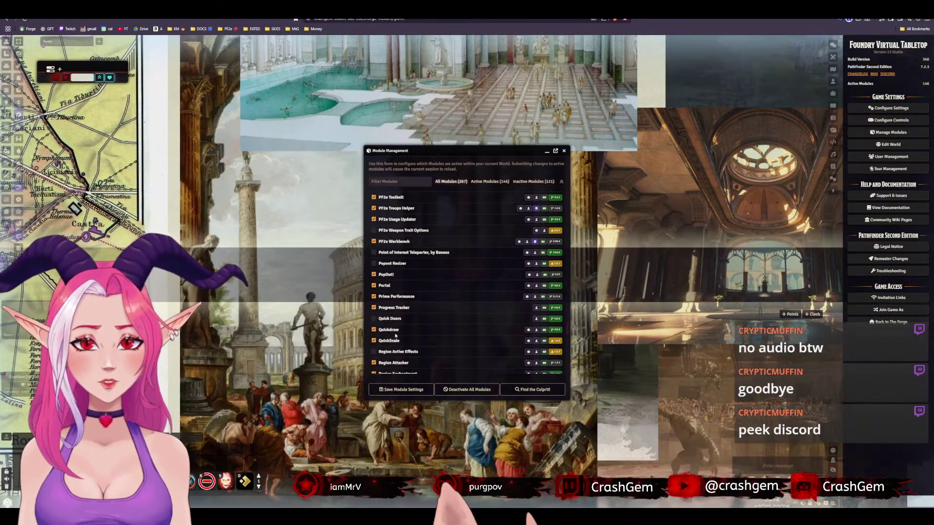
scroll(394, 321, down, 8)
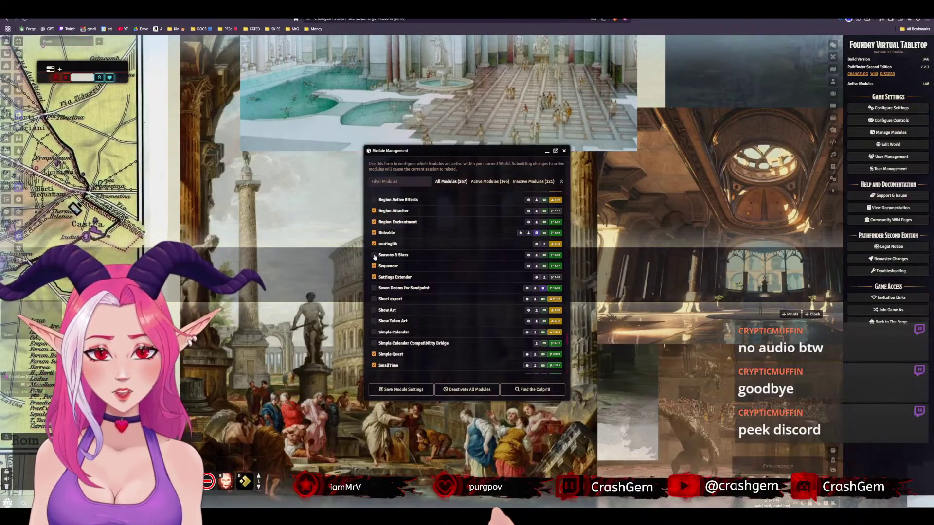
scroll(386, 278, down, 4)
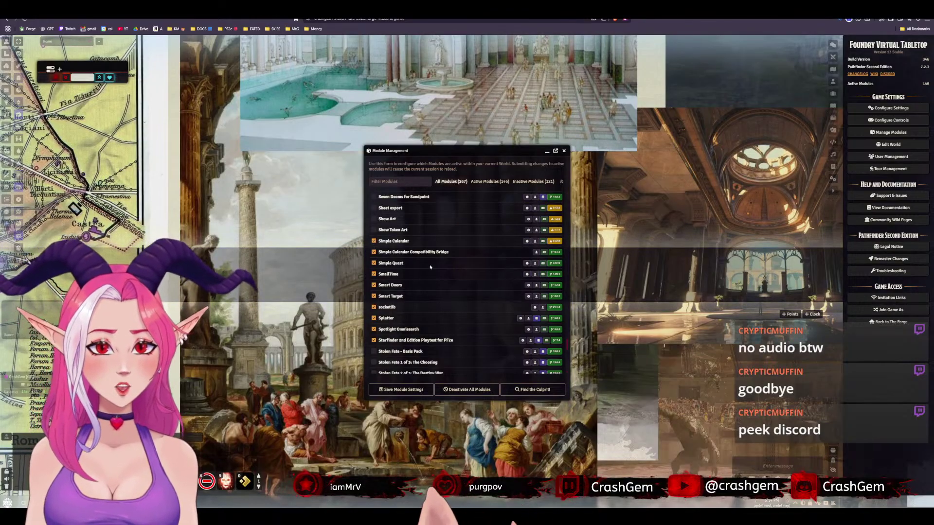
Check the rest of the module list, then save the module settings and reload the application
scroll(442, 272, down, 4)
scroll(389, 278, down, 9)
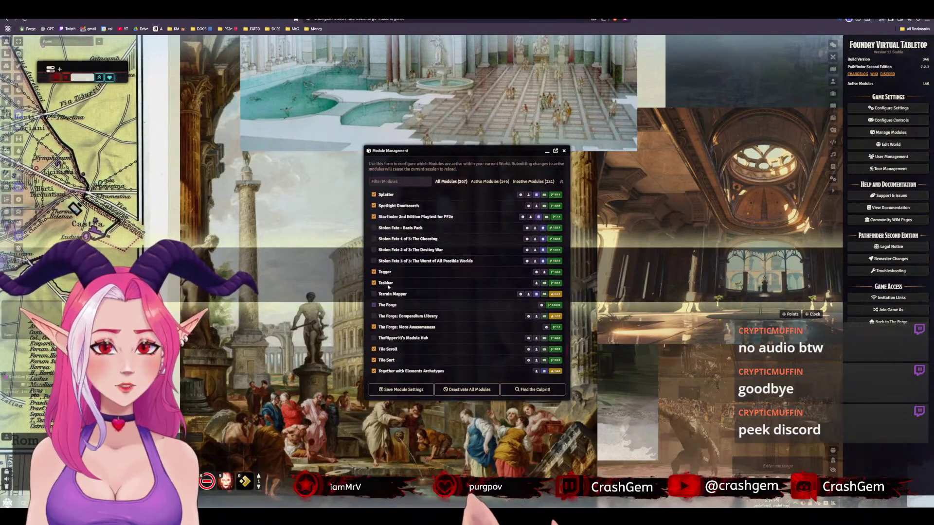
scroll(387, 296, down, 3)
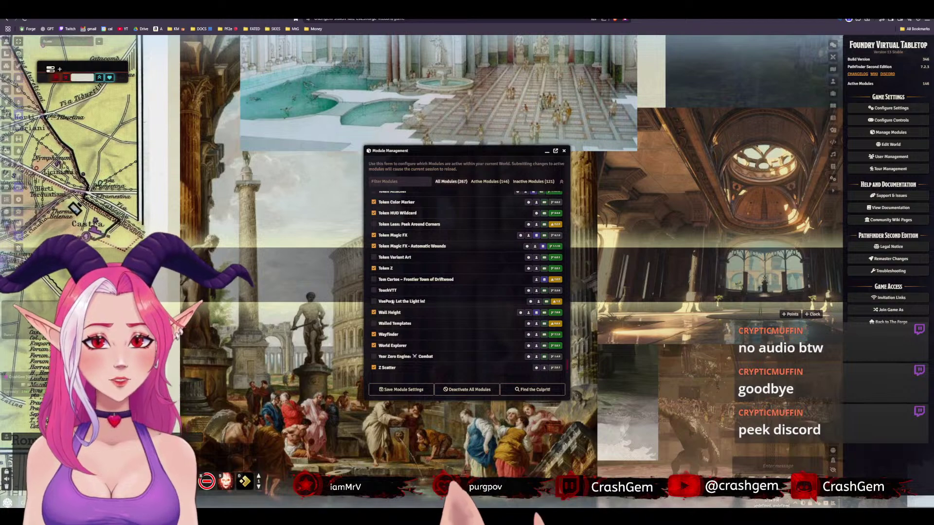
click(401, 389)
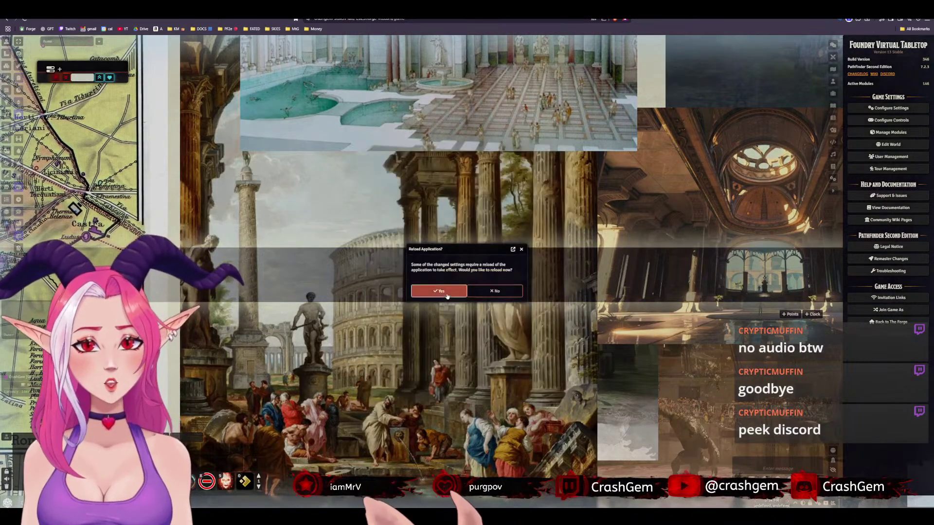
click(447, 294)
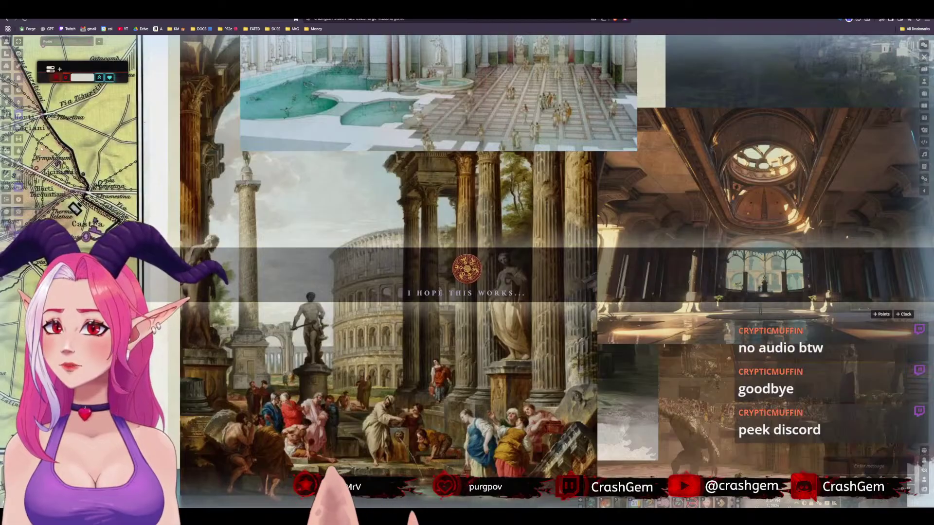
Open the calendar system chooser from the Current Date widget and reposition its window
click(19, 140)
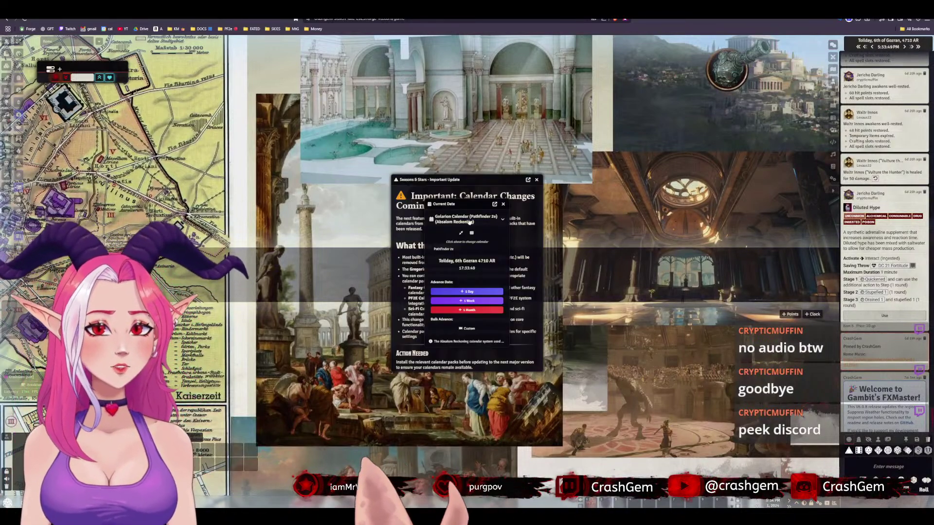
click(469, 221)
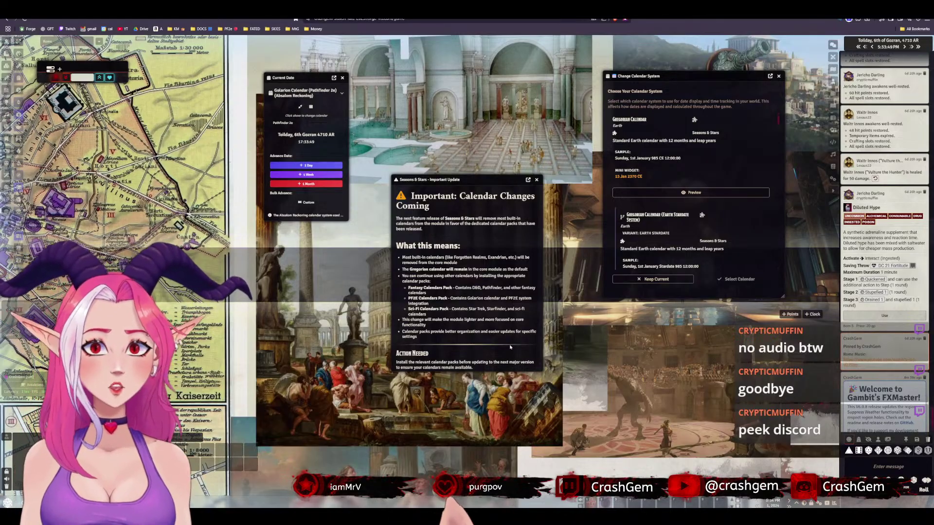
drag(678, 76, 541, 44)
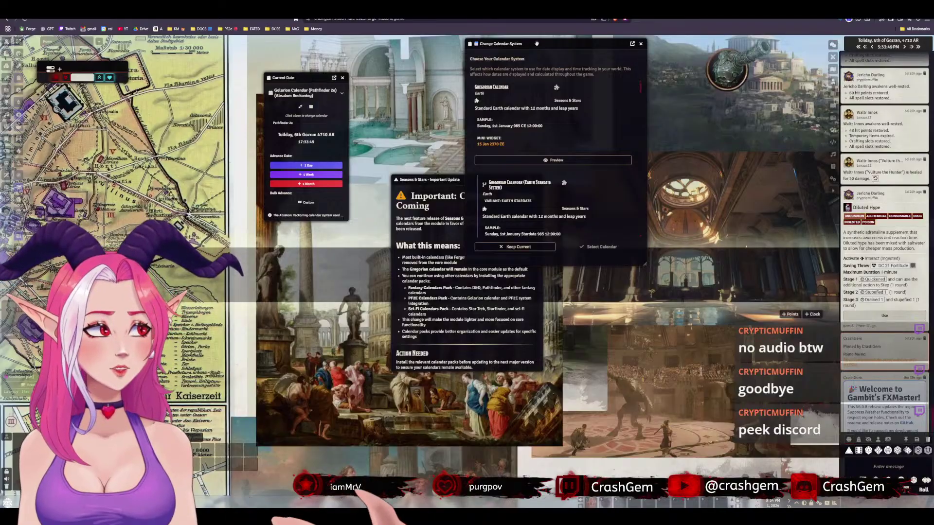
Switch to The Forge, close the Moulinette Core details and search the Bazaar for "season stars"
key(ctrl+Tab)
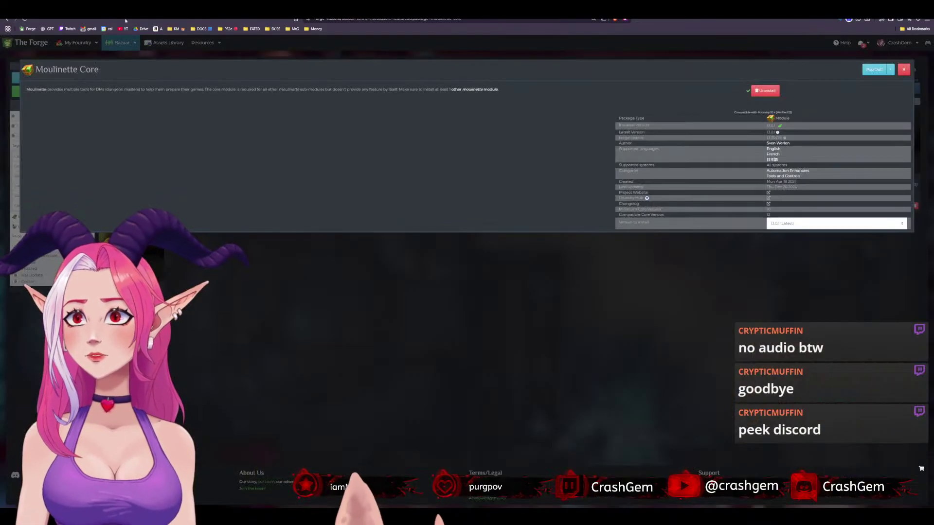
click(902, 71)
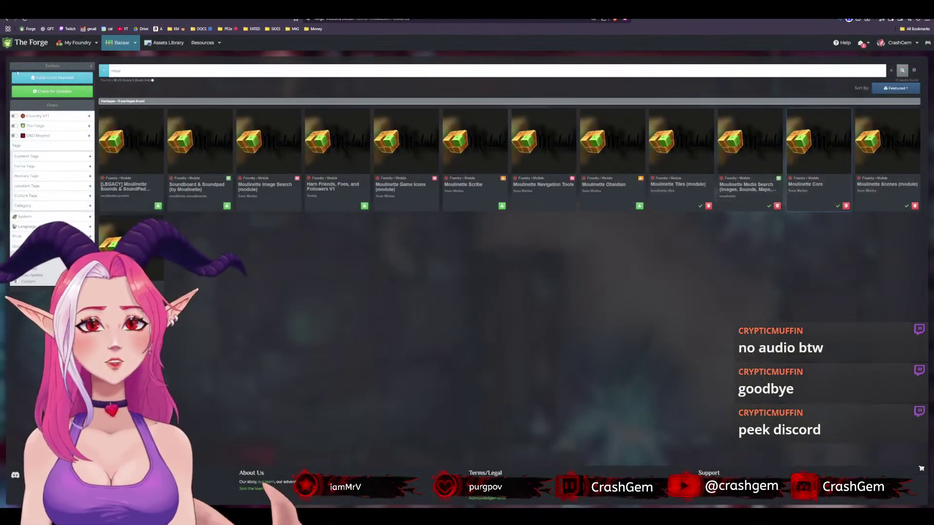
click(142, 70)
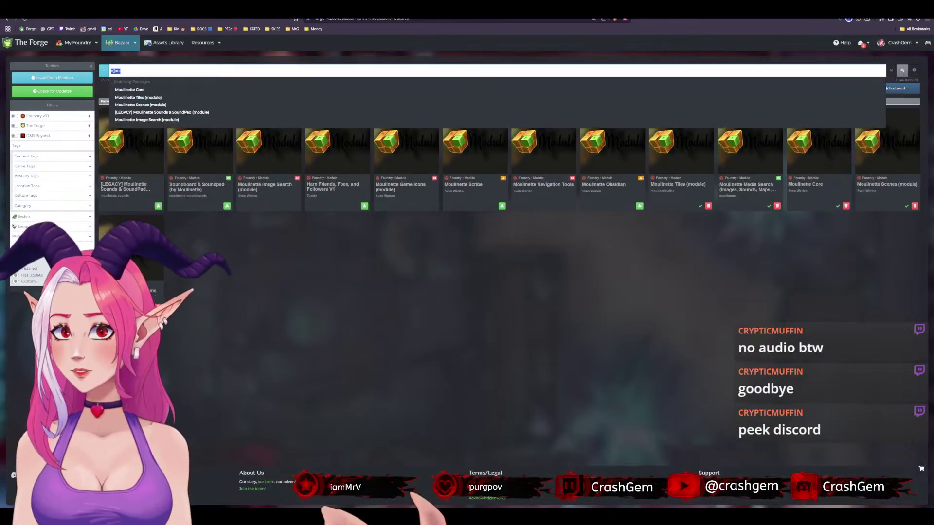
key(BackSpace)
key(BackSpace)
key(BackSpace)
key(BackSpace)
text(season stars)
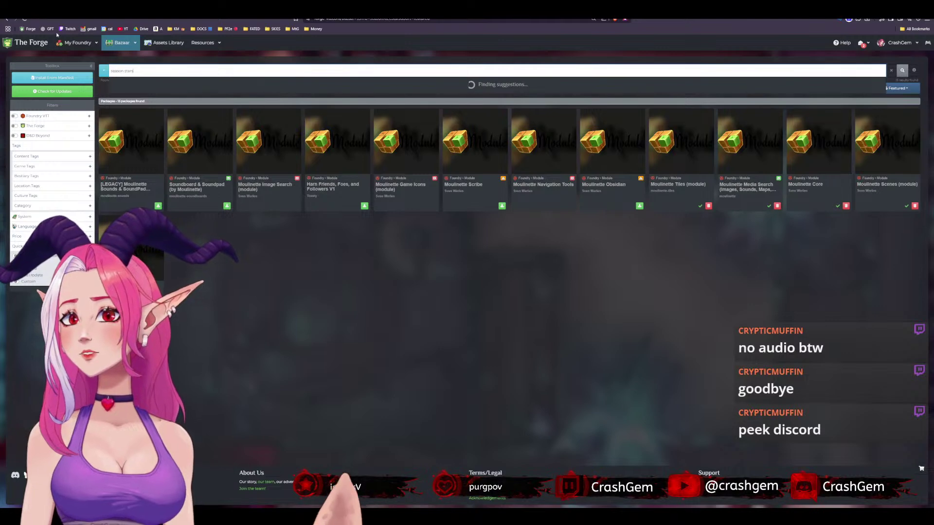
key(Return)
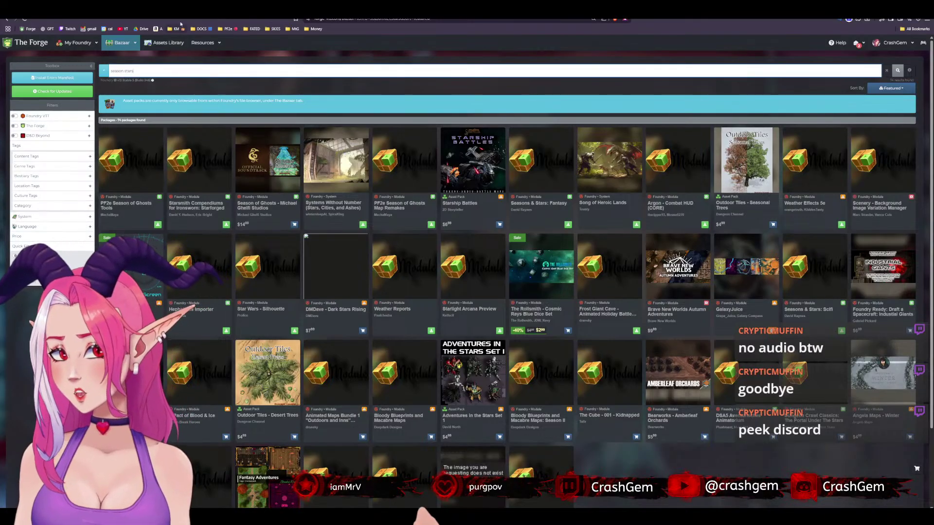
Check the calendar module's name in the Foundry world and search the Bazaar for "seasons & stars"
key(ctrl+Tab)
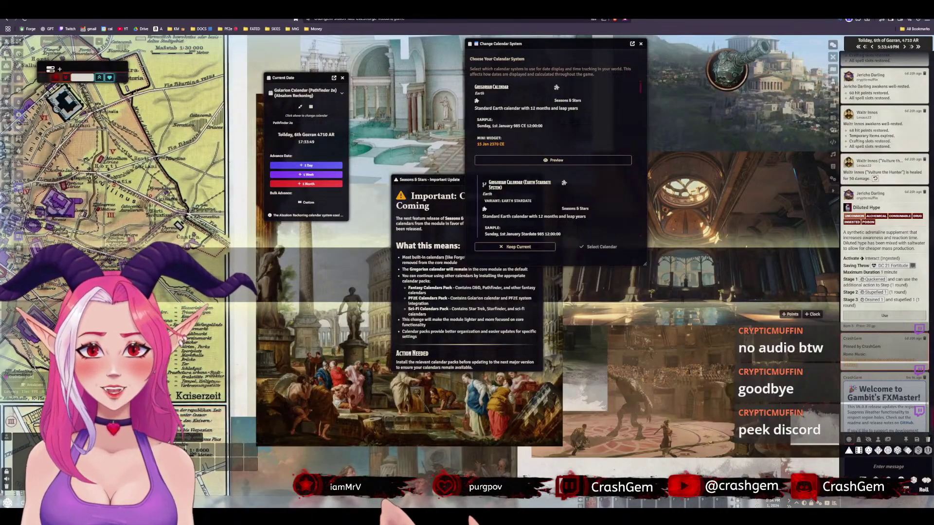
key(ctrl+shift+Tab)
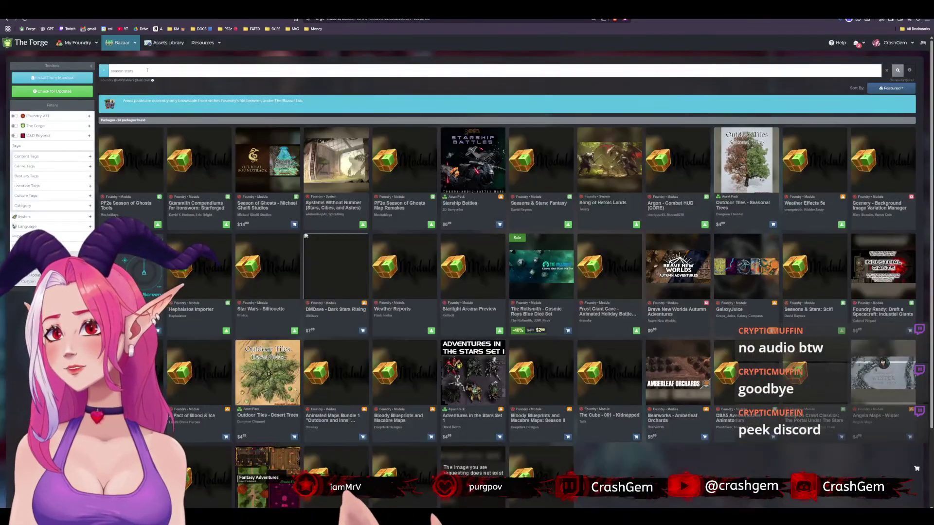
text(s)
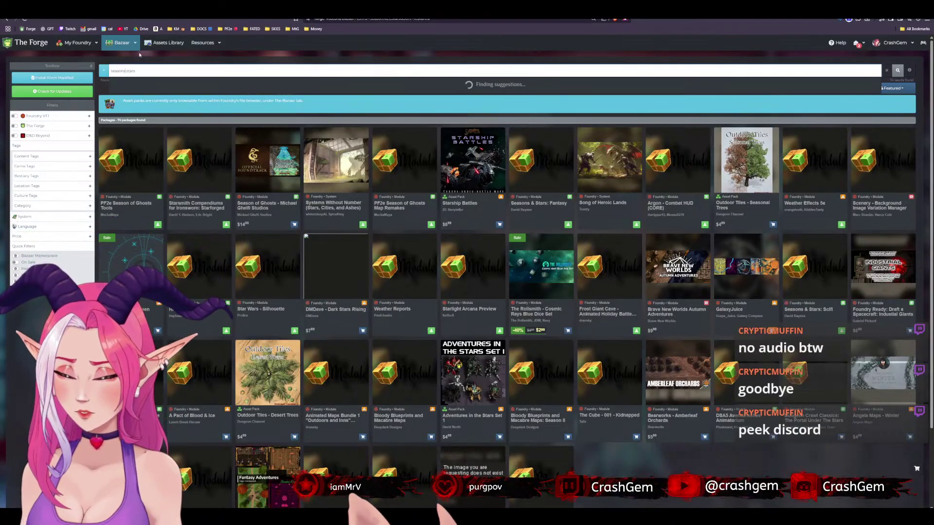
text( &)
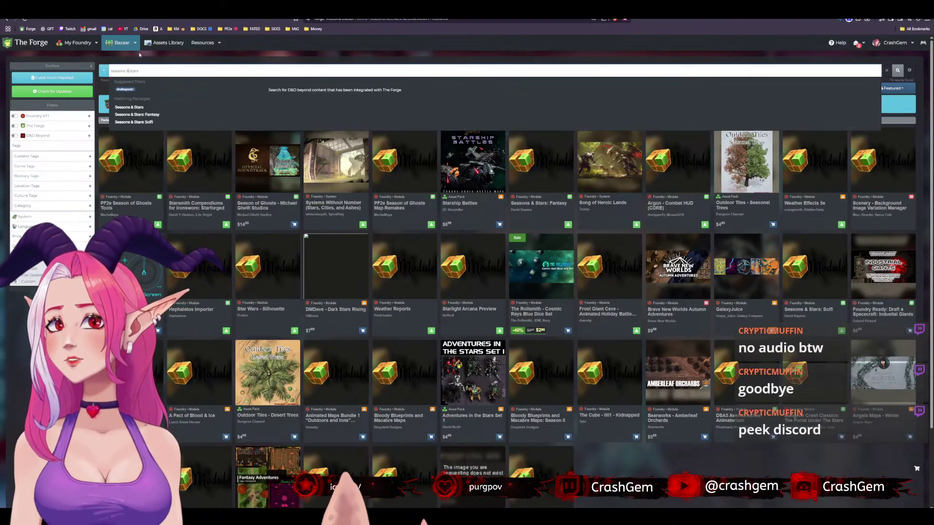
key(Return)
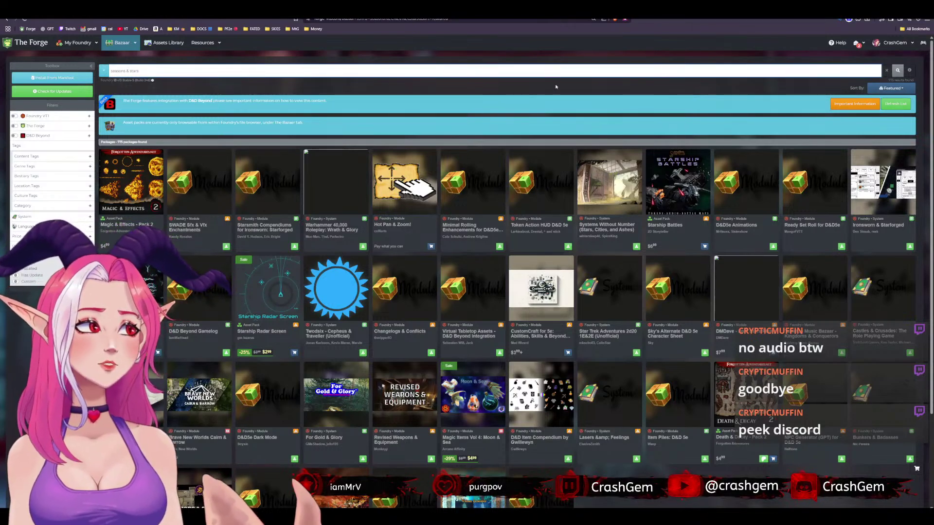
Look through the Bazaar results, narrow them to the suggested Seasons & Stars: Fantasy package and open its details
scroll(201, 121, down, 2)
scroll(201, 120, down, 8)
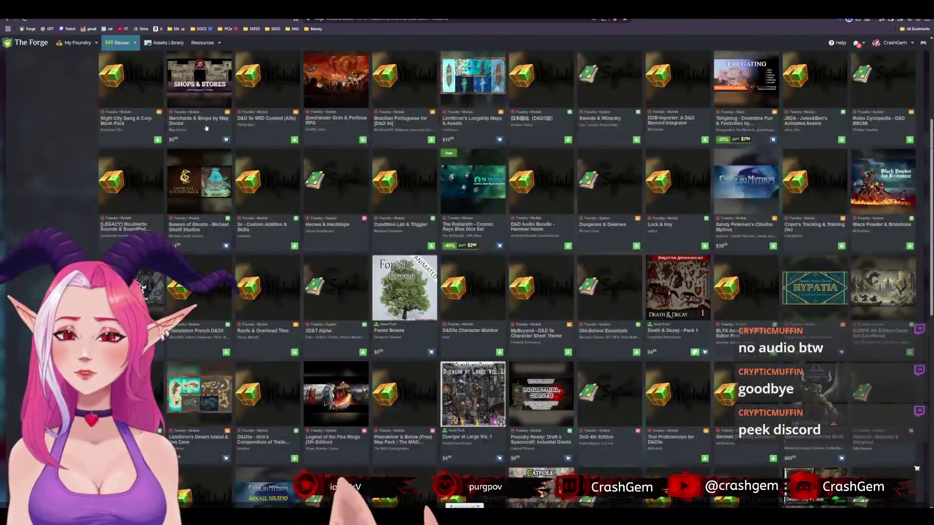
scroll(212, 139, up, 9)
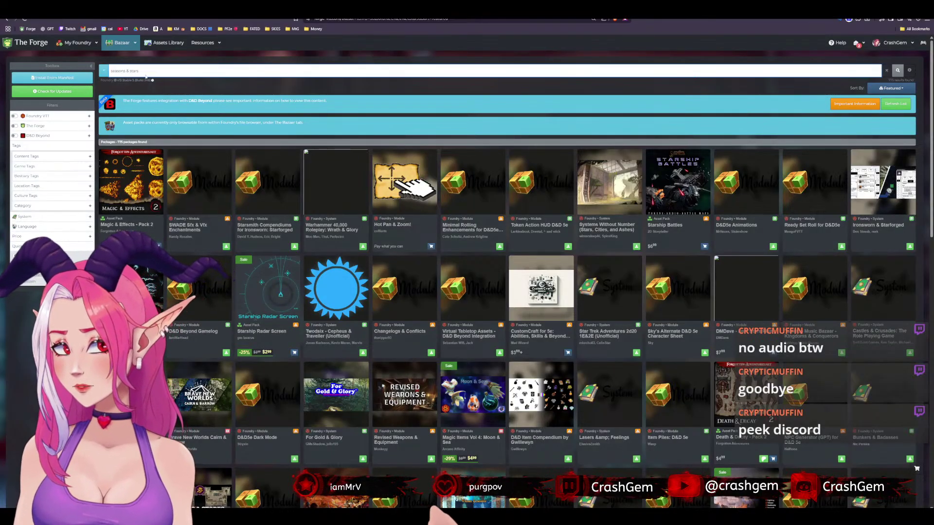
scroll(233, 236, down, 15)
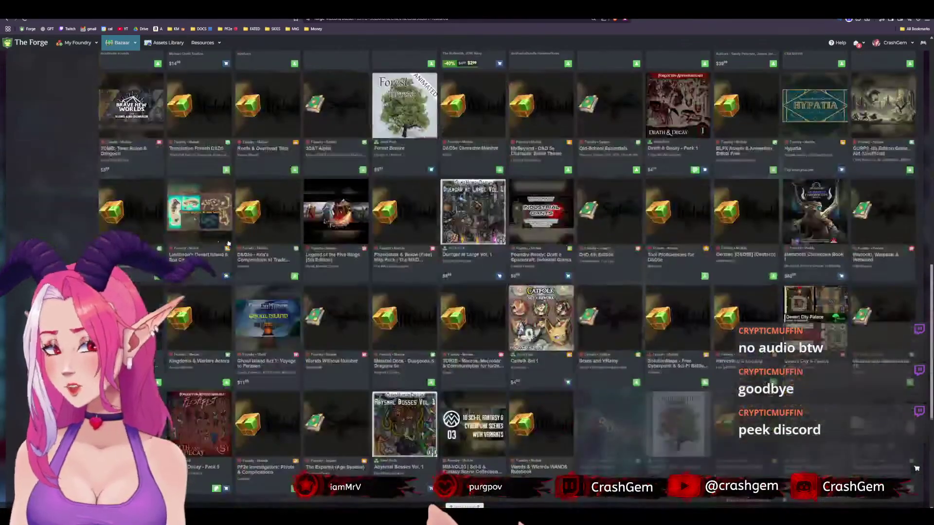
scroll(233, 237, up, 15)
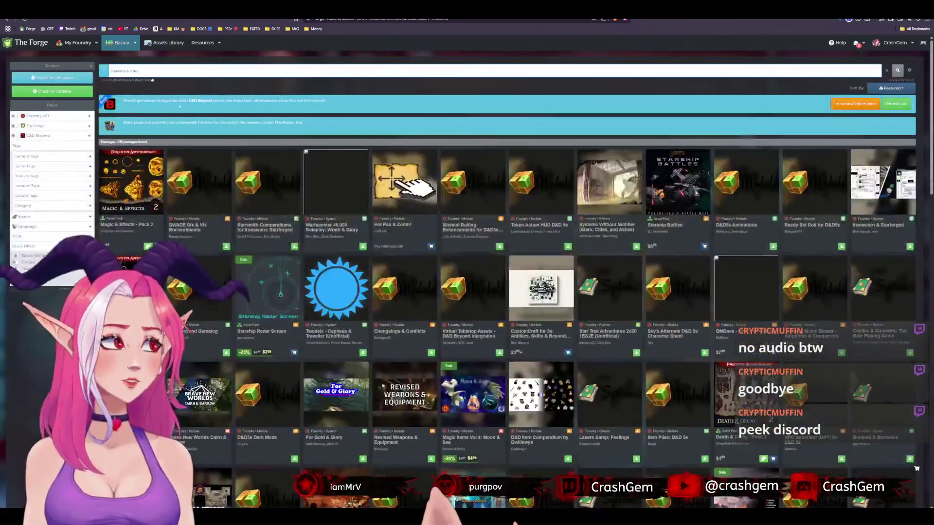
click(179, 71)
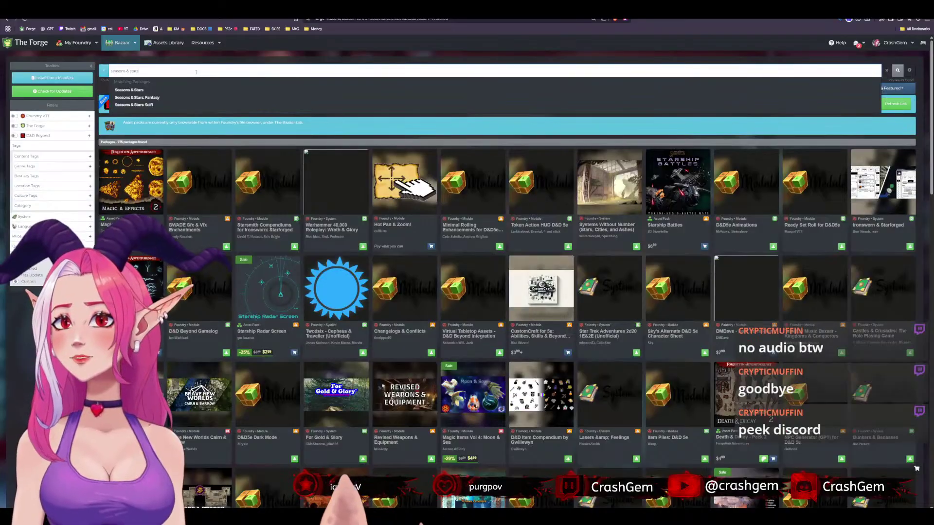
click(178, 97)
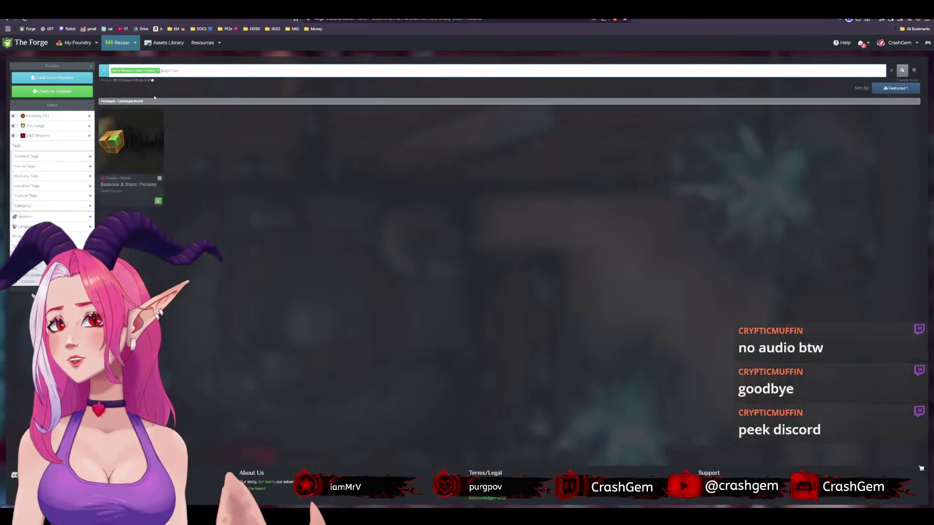
click(146, 148)
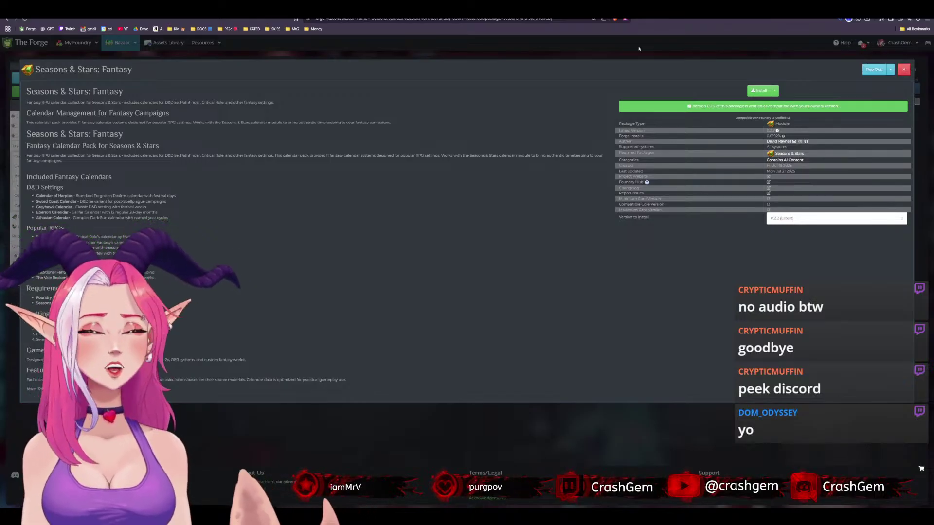
Close and reopen the Seasons & Stars: Fantasy details and list all packages by its author
click(904, 70)
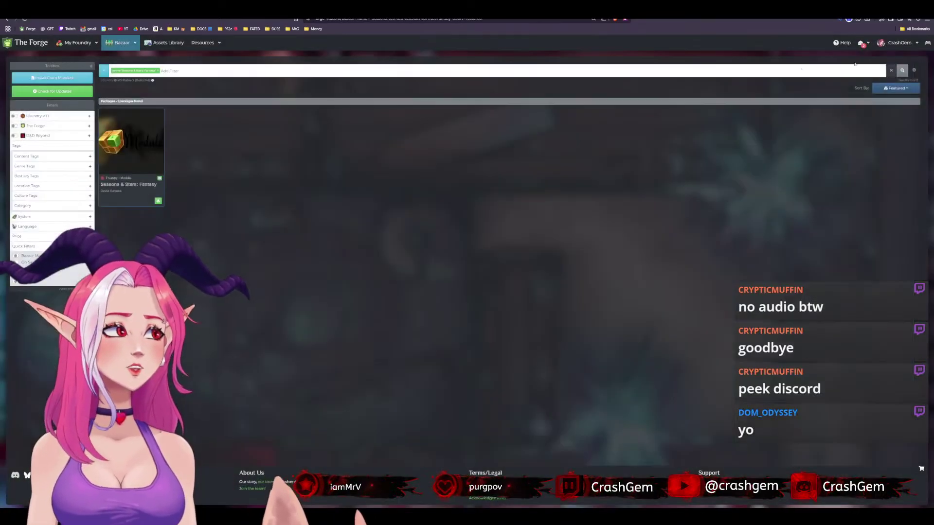
click(208, 71)
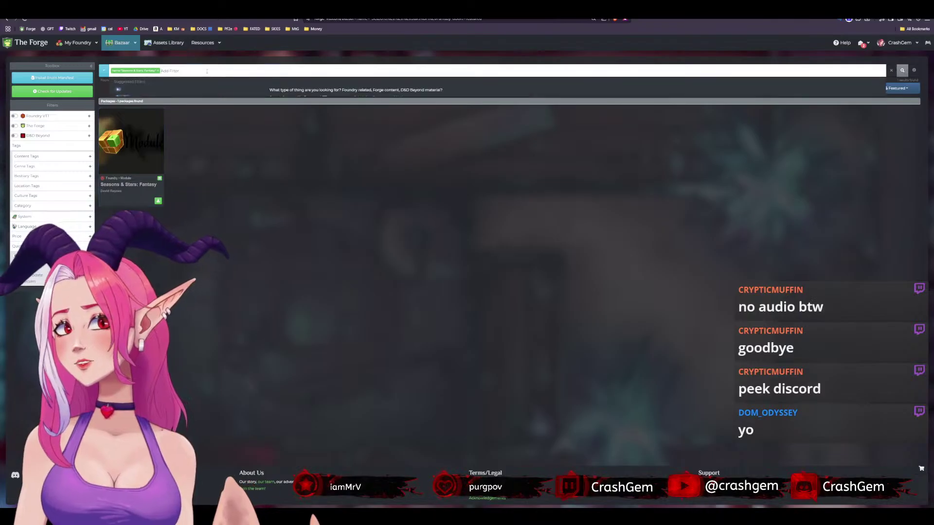
click(128, 146)
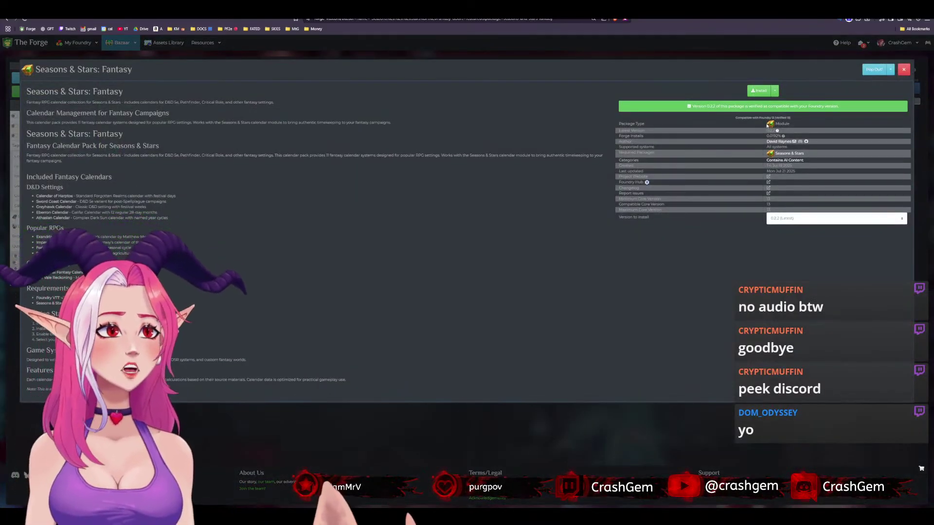
click(779, 141)
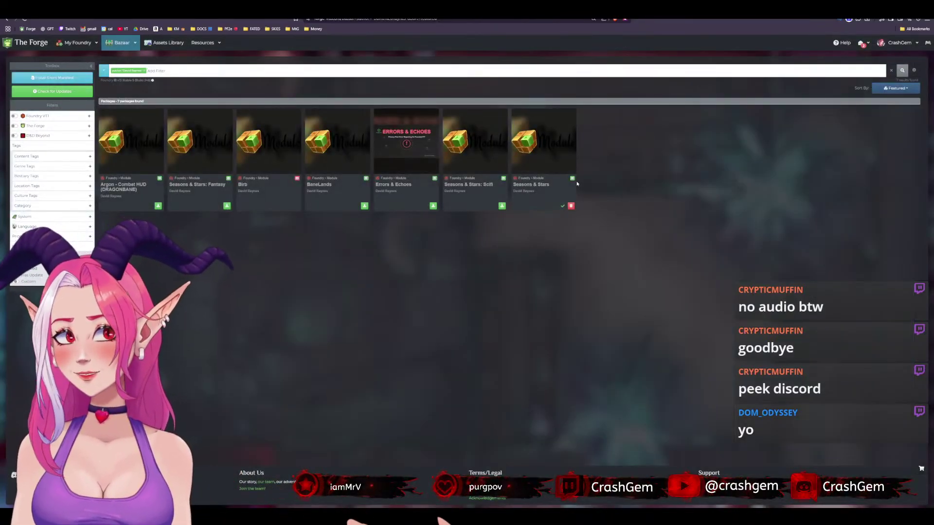
Check the Seasons & Stars: Scifi package and read the included calendars in the Seasons & Stars: Fantasy details
click(477, 192)
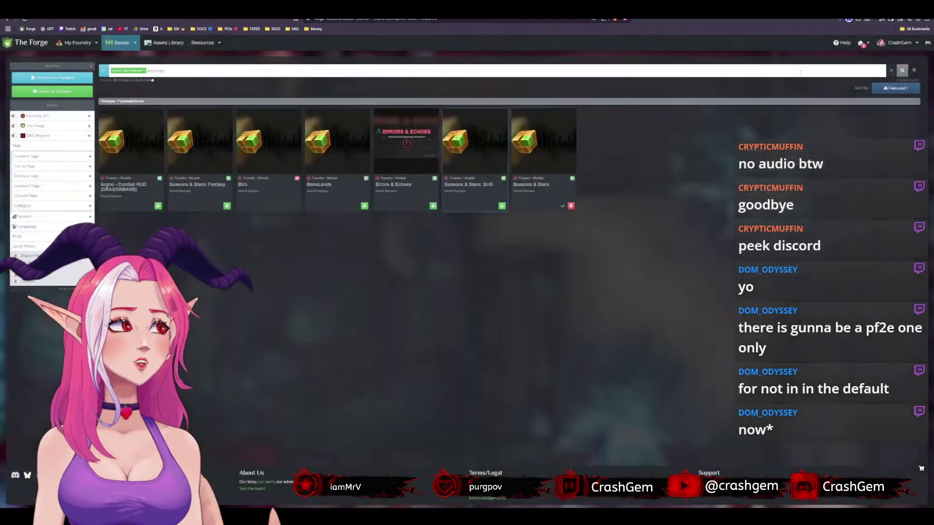
click(907, 69)
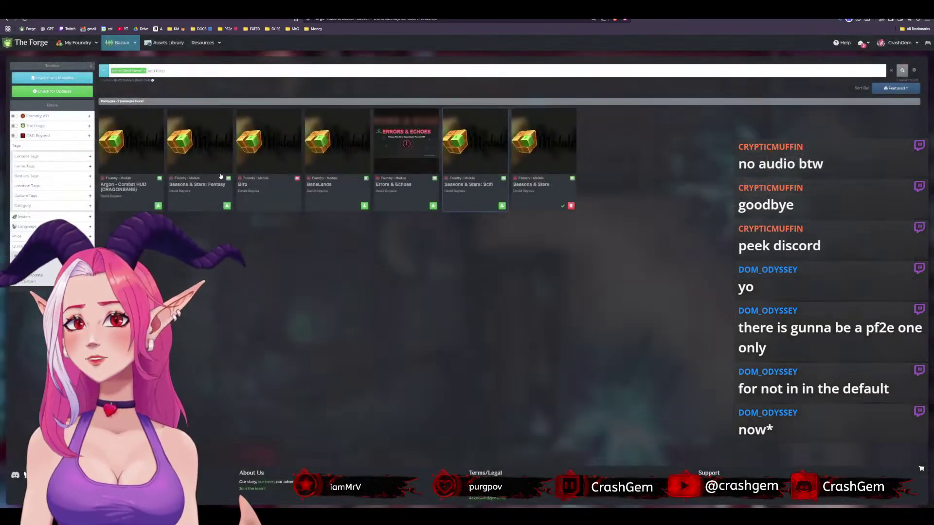
click(197, 185)
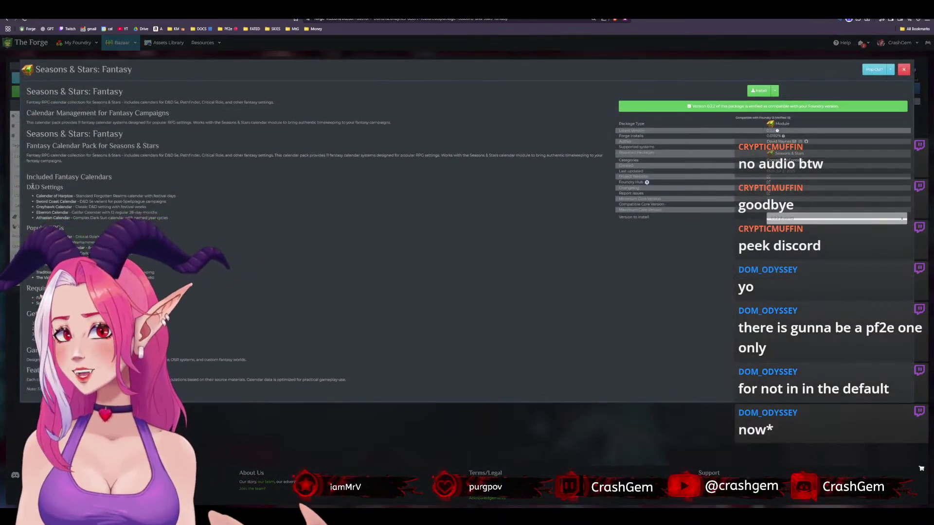
drag(67, 196, 194, 375)
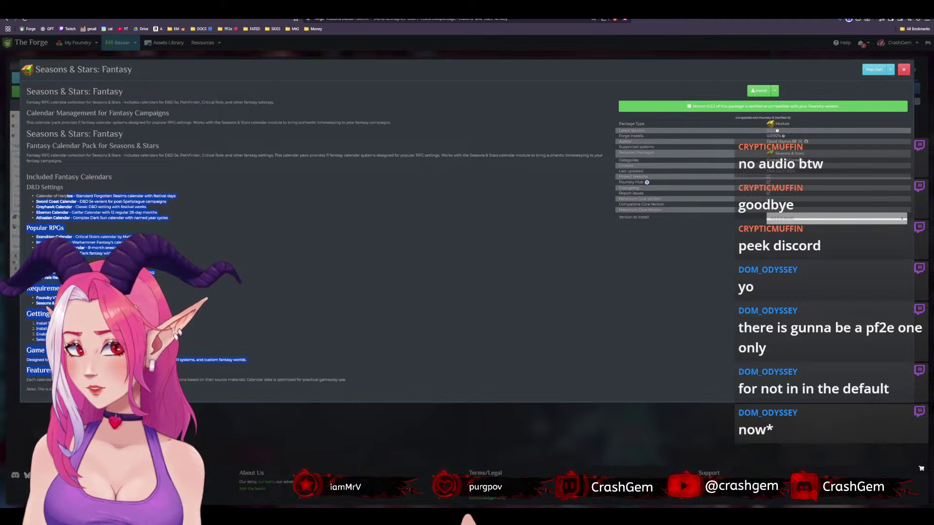
click(418, 506)
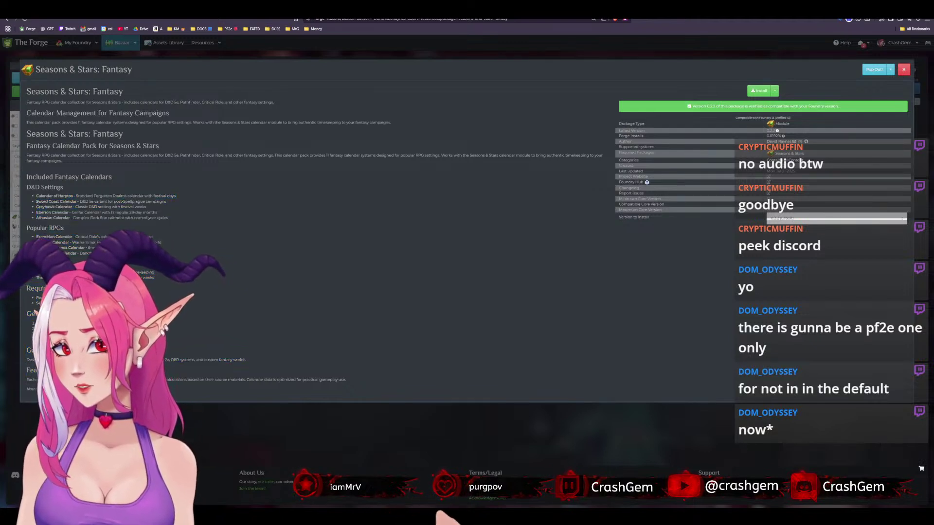
drag(61, 187, 54, 375)
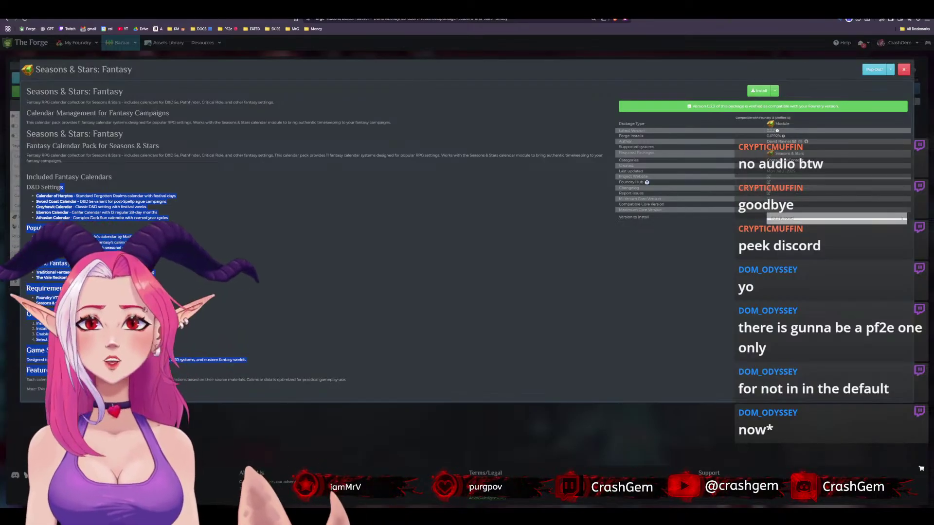
Switch to the Foundry world, open its module management and filter the modules by "seas" to check Seasons & Stars
click(469, 7)
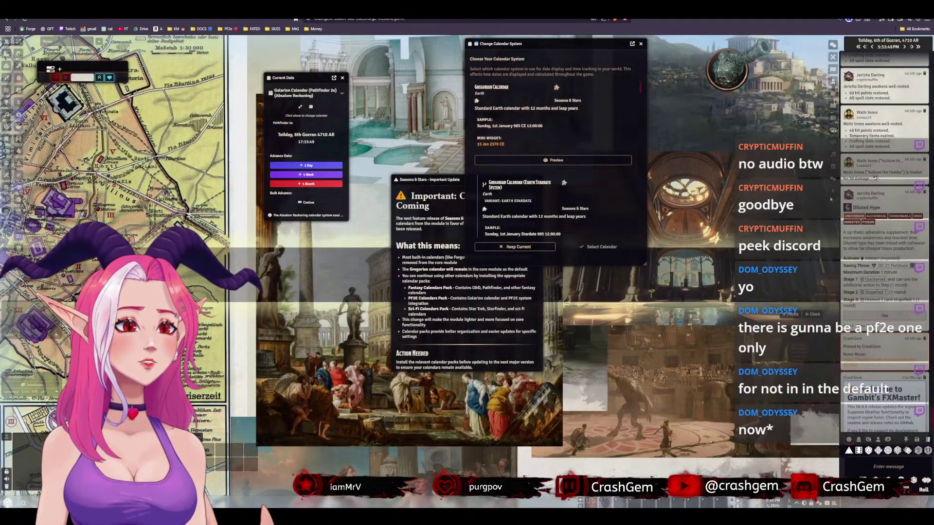
click(833, 178)
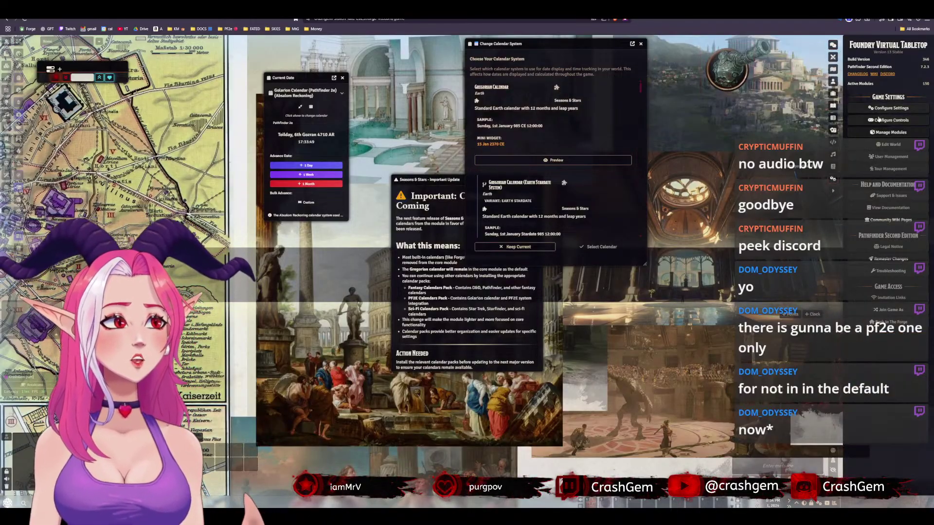
click(890, 108)
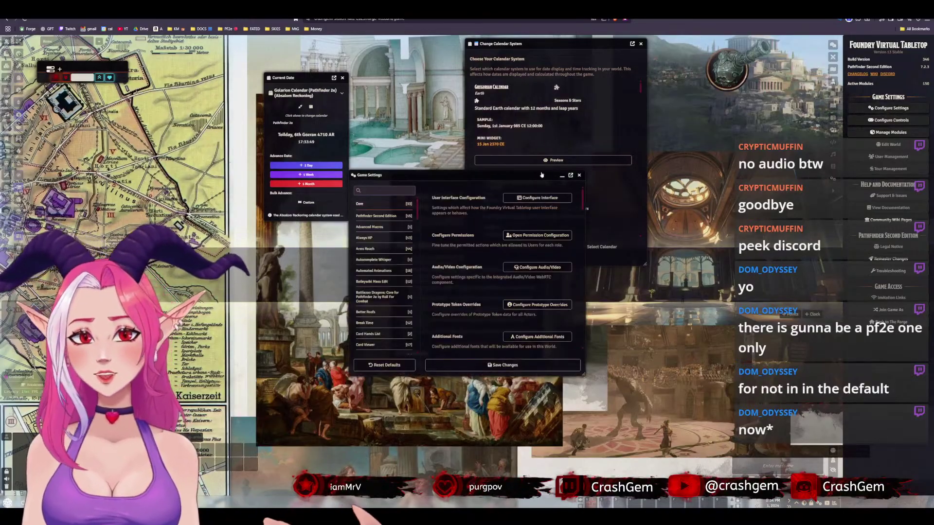
click(922, 133)
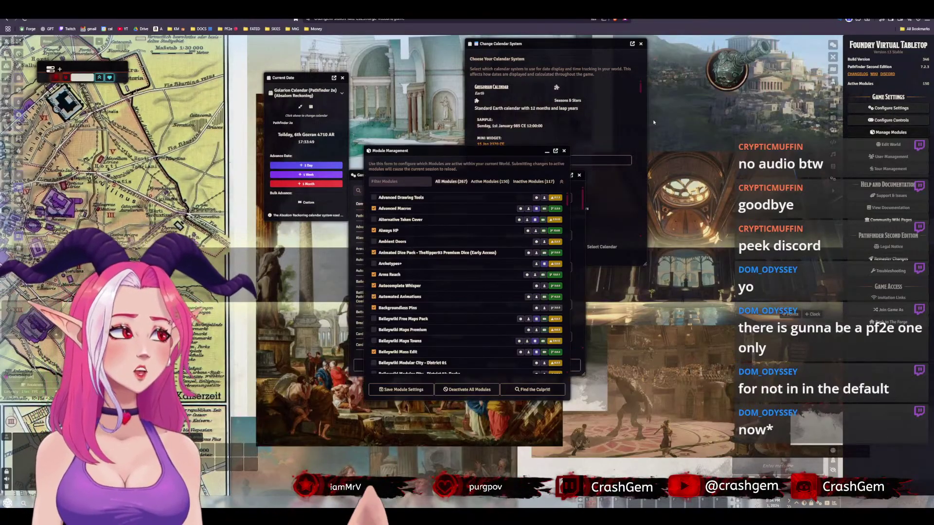
click(388, 181)
text(seas)
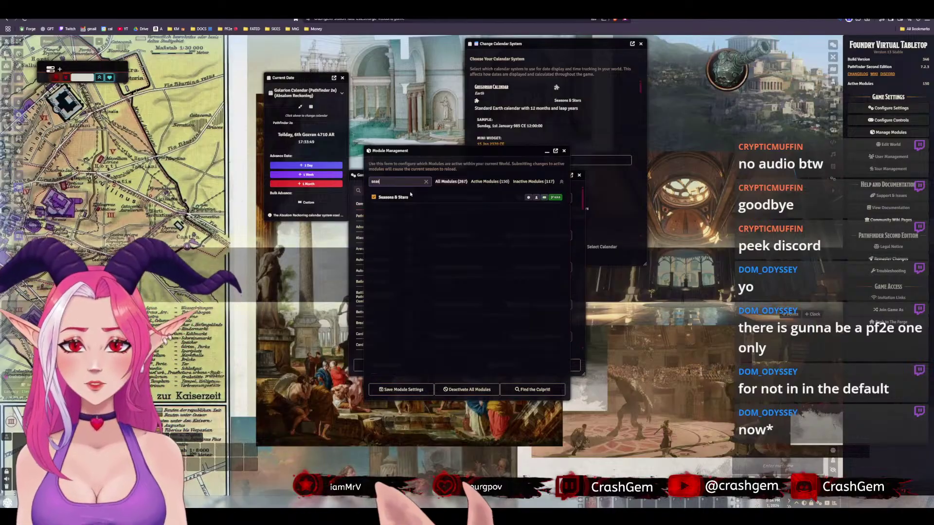
click(370, 200)
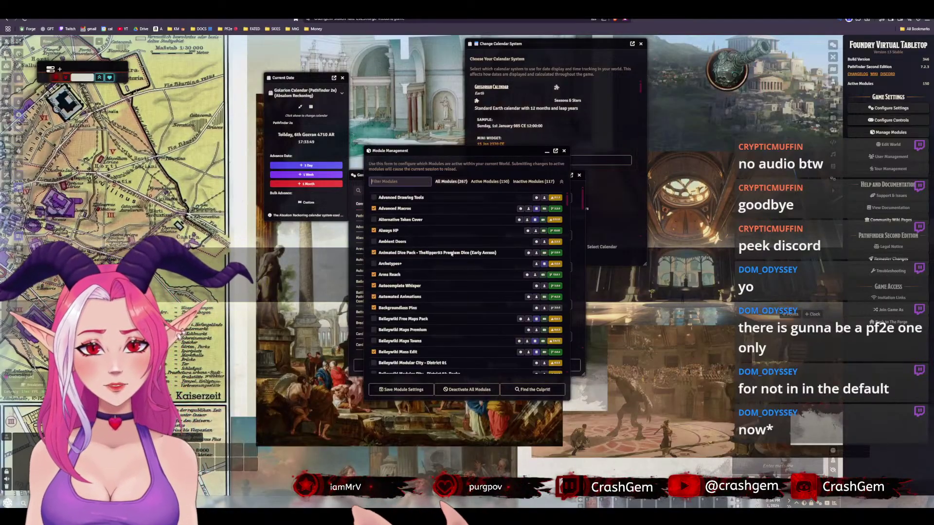
Filter the modules by "simpl", deactivate Simple Calendar and Simple Calendar Compatibility Bridge, and save the module settings
scroll(451, 253, down, 15)
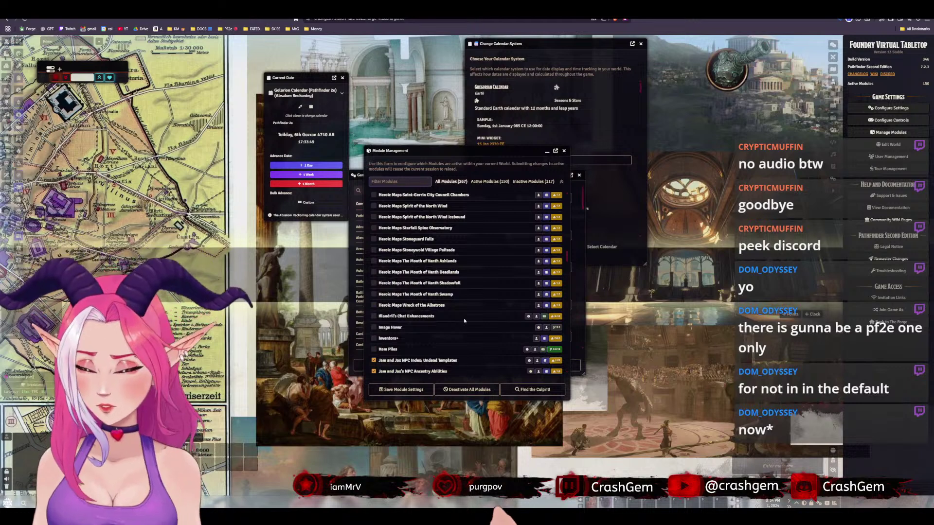
text(pl)
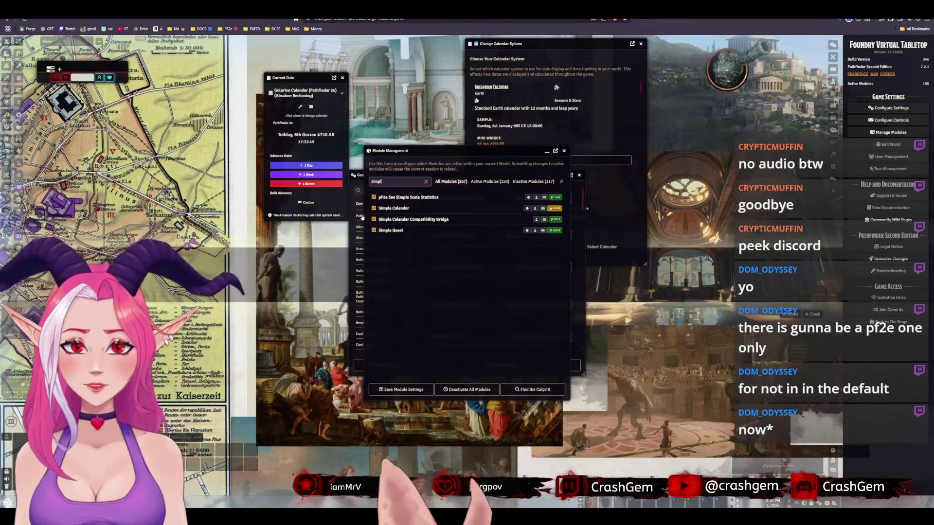
click(373, 208)
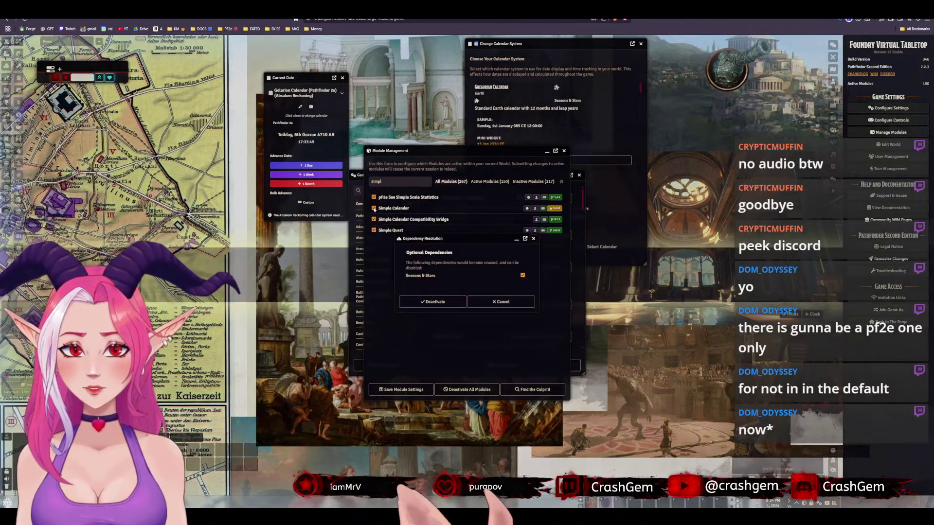
click(449, 301)
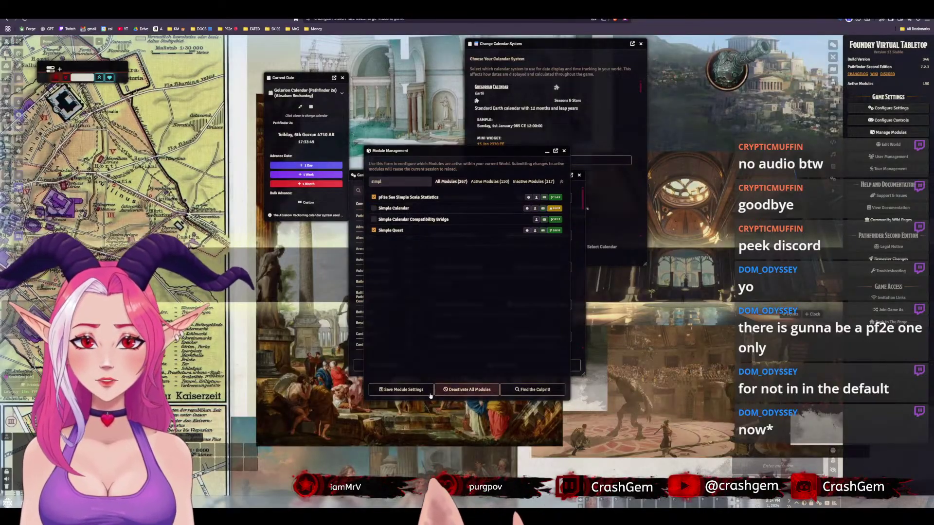
click(403, 389)
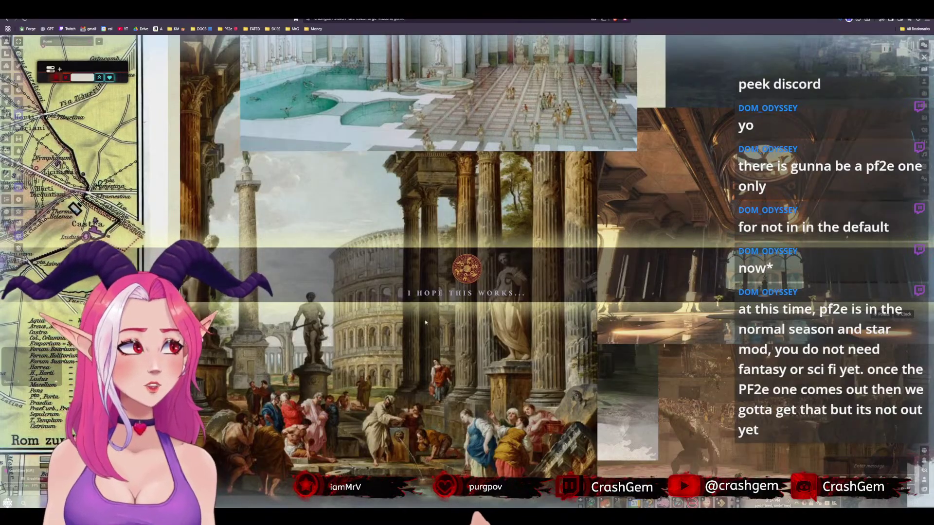
scroll(676, 178, down, 10)
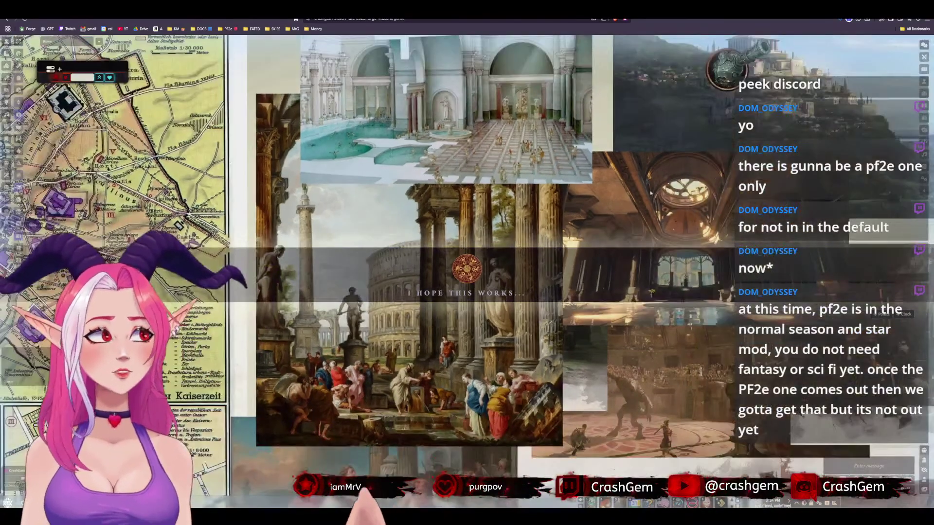
drag(509, 185, 562, 232)
scroll(458, 202, down, 10)
scroll(562, 232, up, 5)
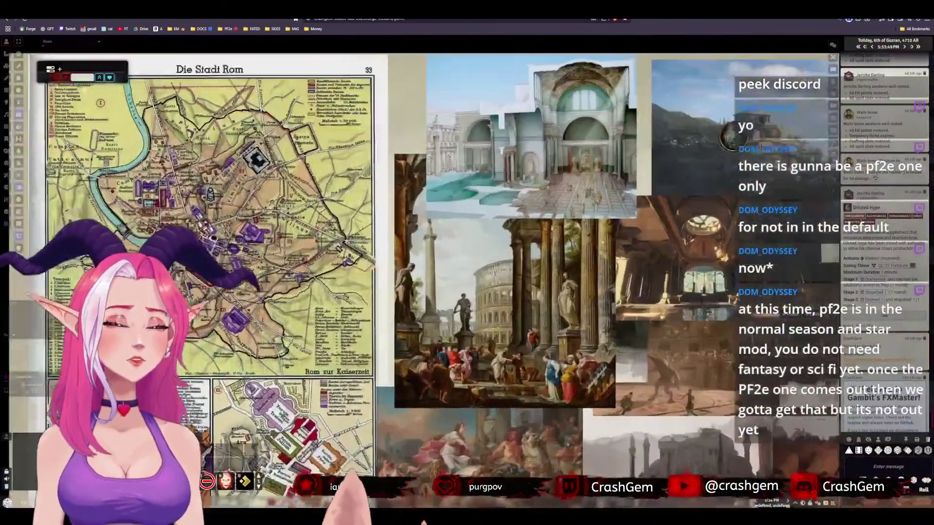
drag(636, 170, 524, 162)
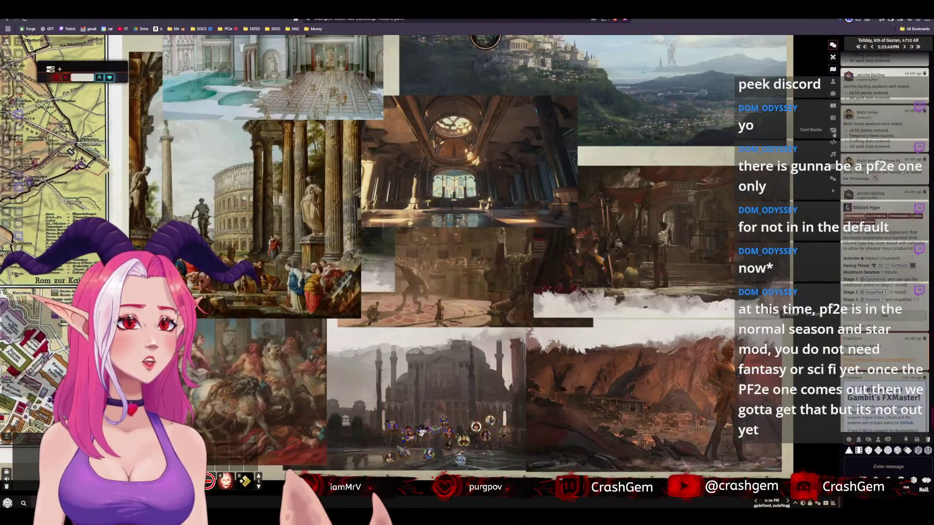
Create a Pile card stack named "Discard Misc." in the Player Hands folder and close its sheet
click(833, 130)
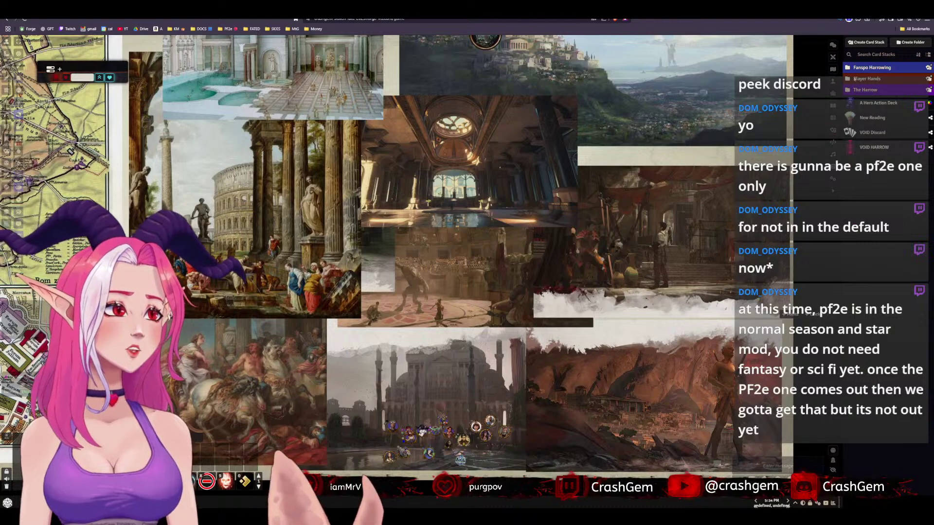
click(860, 78)
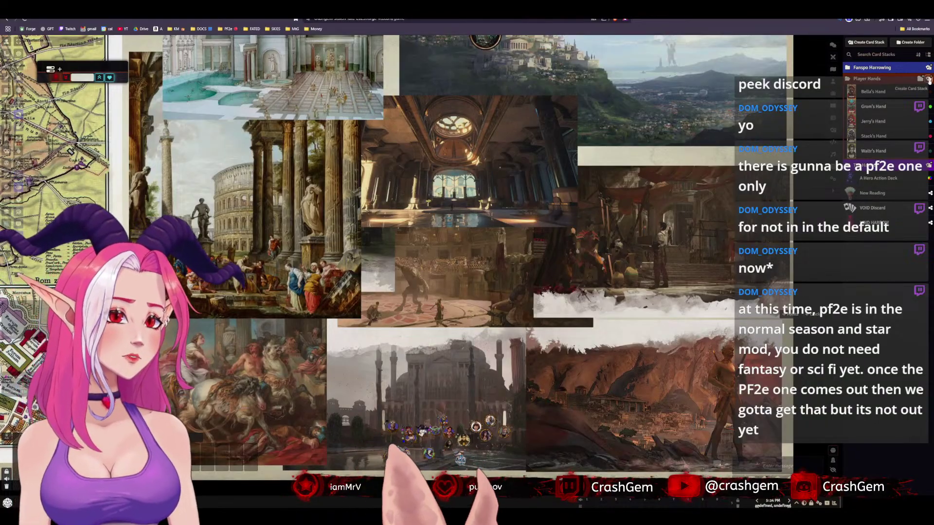
click(929, 79)
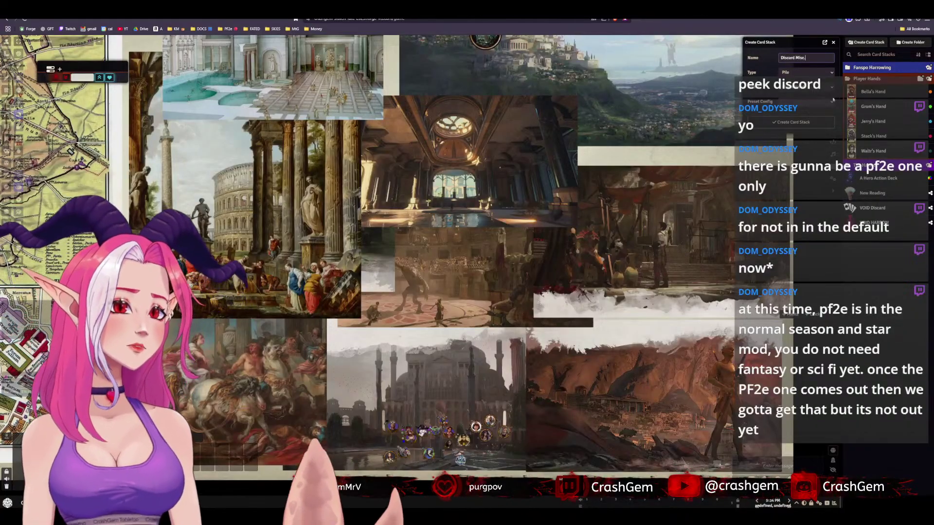
click(826, 122)
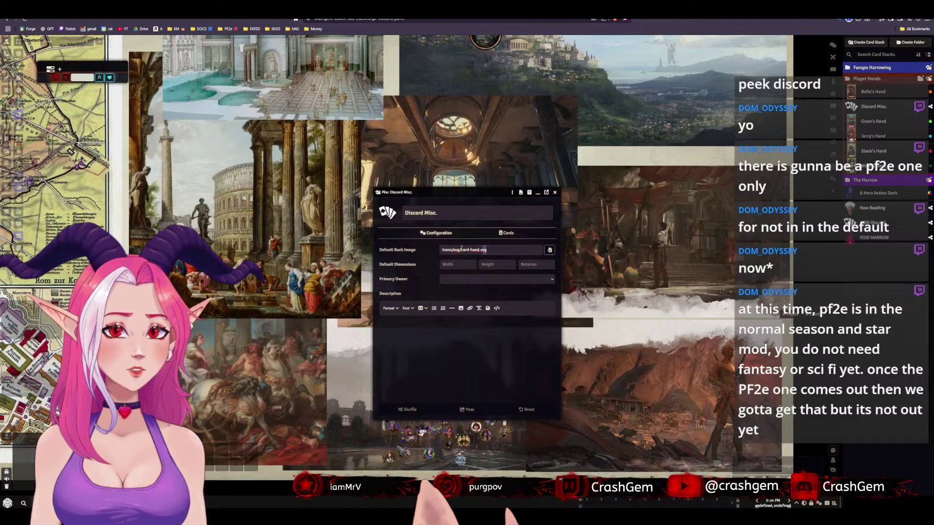
click(555, 193)
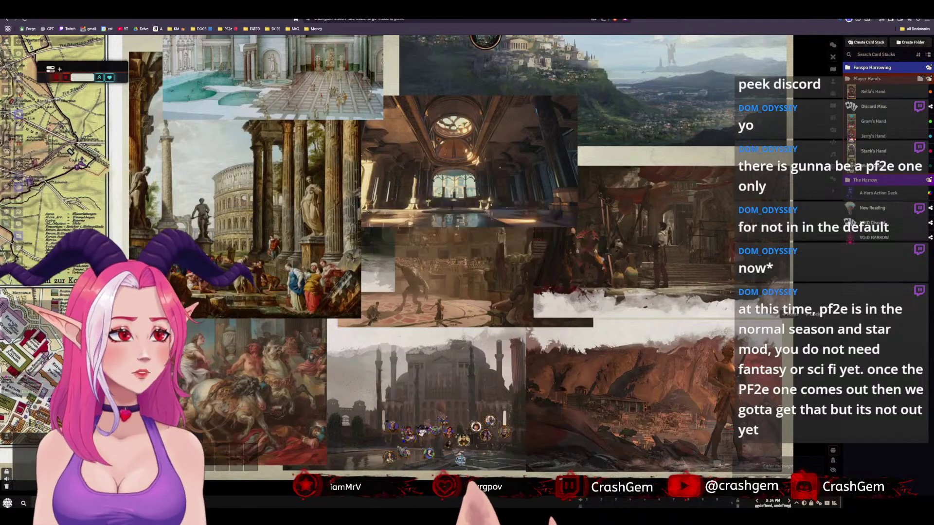
Set the Discard Misc. pile's ownership to Owner for all players and save it
click(929, 108)
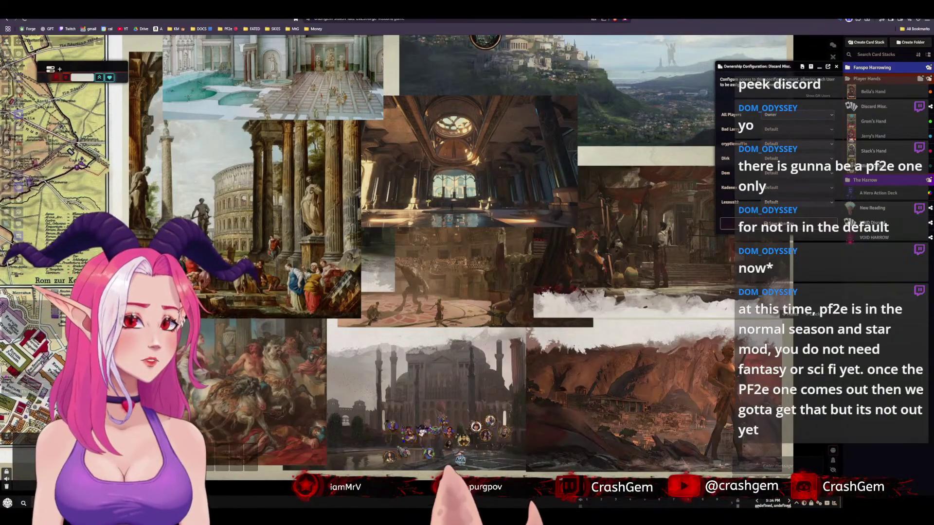
click(773, 223)
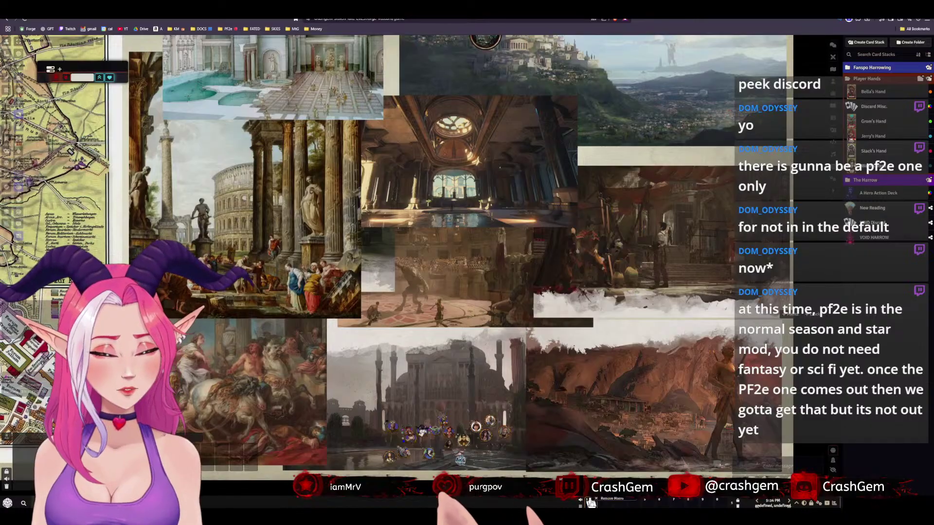
Open the Display Discard Misc. macro on the hotbar, choose its icon image and save the macro
click(608, 475)
click(376, 208)
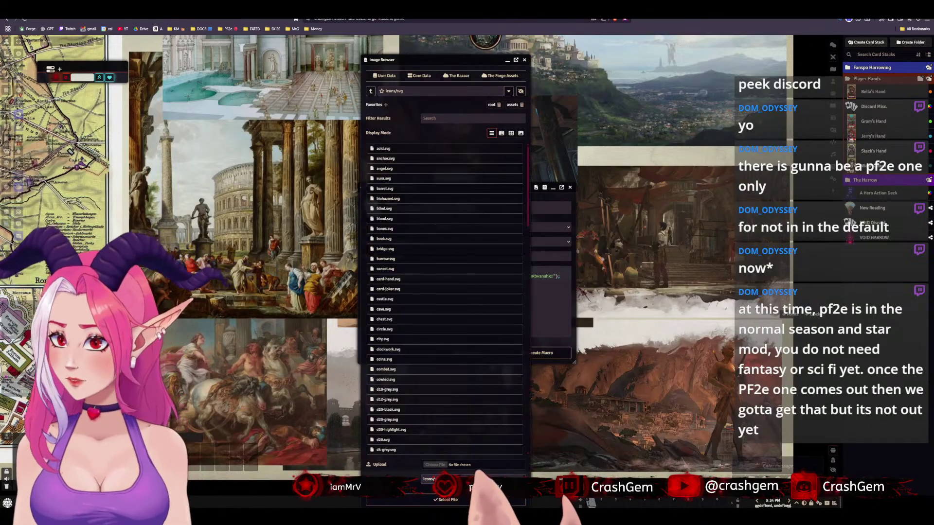
click(438, 501)
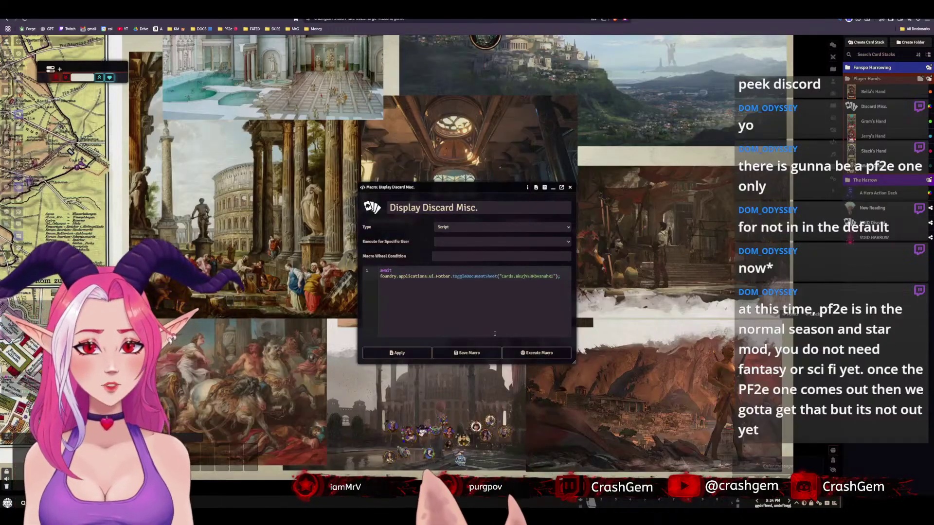
click(459, 353)
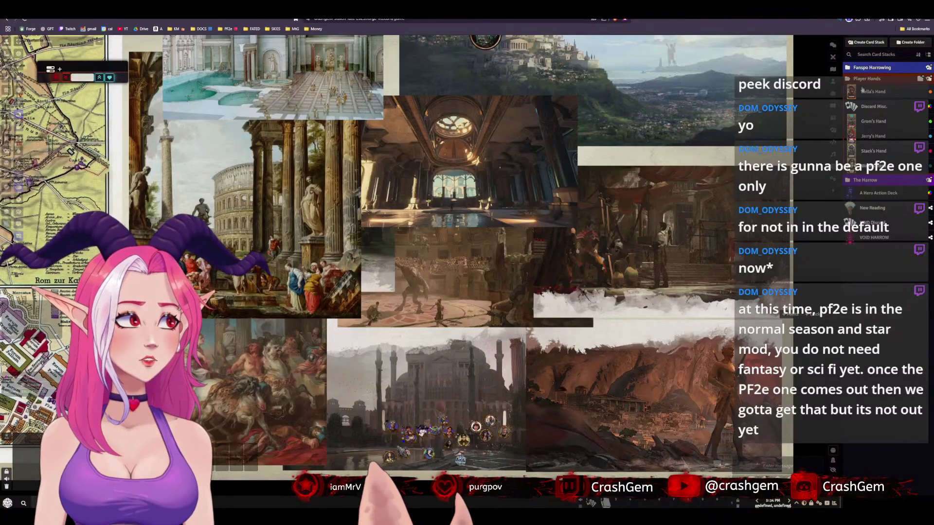
Open the Player Dashboard scene from the scene list and activate it
click(833, 68)
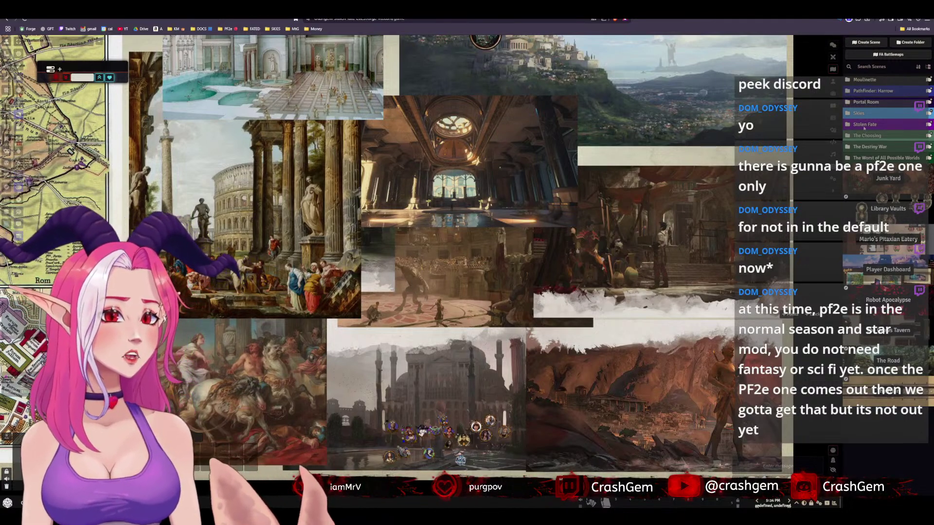
click(892, 274)
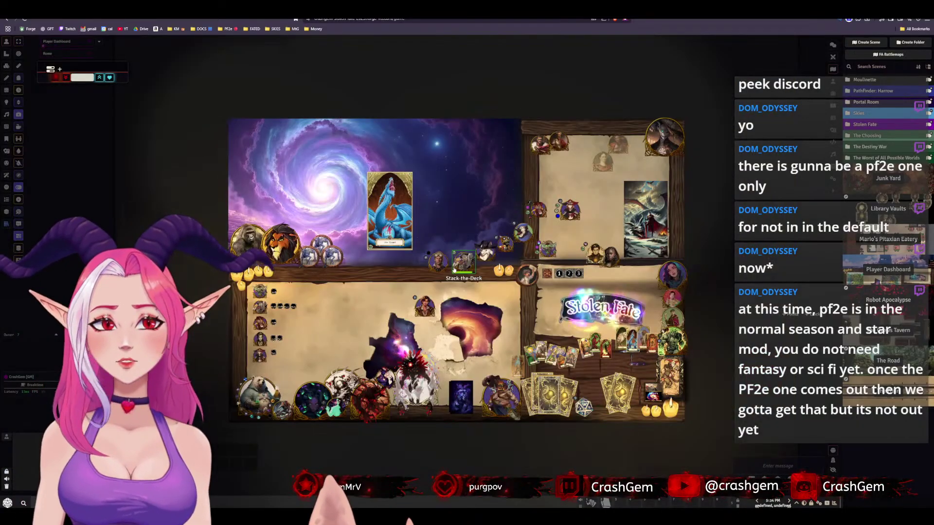
right_click(883, 275)
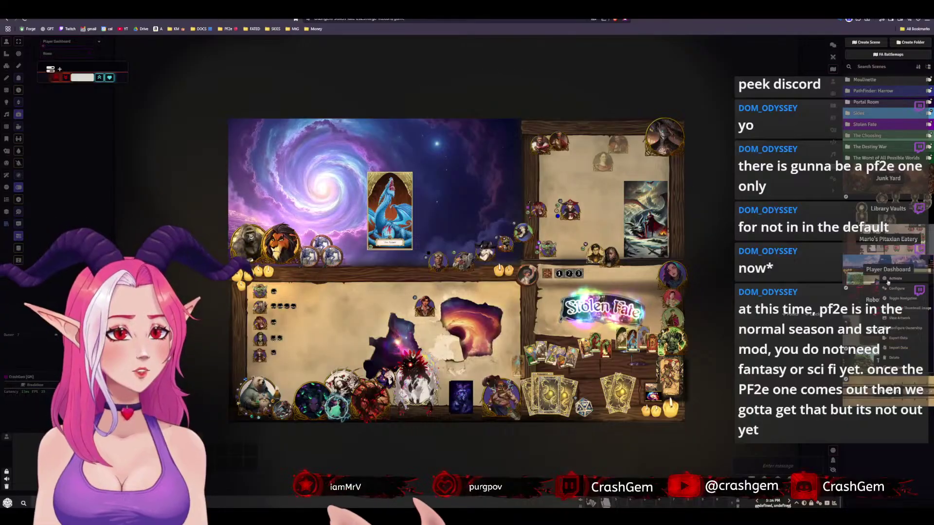
Open the settings of the purple card back tile on the Player Dashboard scene and copy its image address
right_click(424, 307)
scroll(575, 305, up, 5)
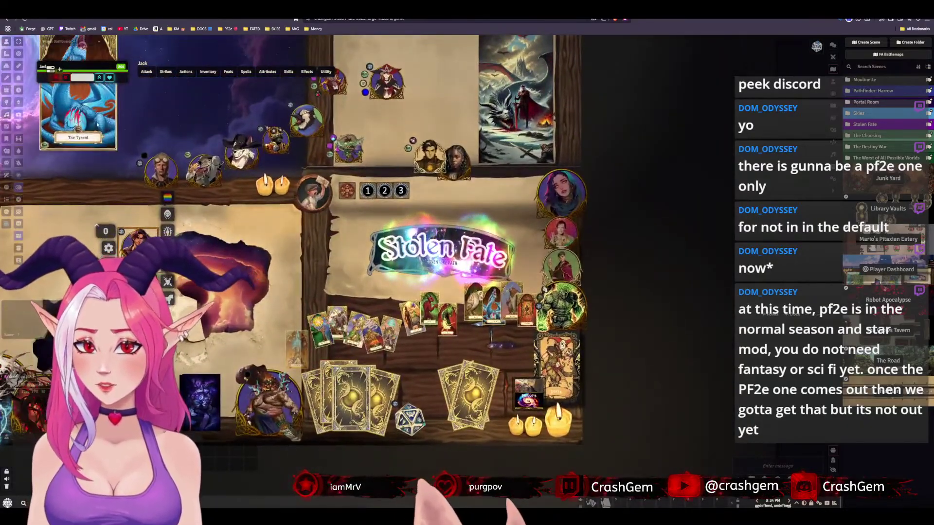
click(6, 65)
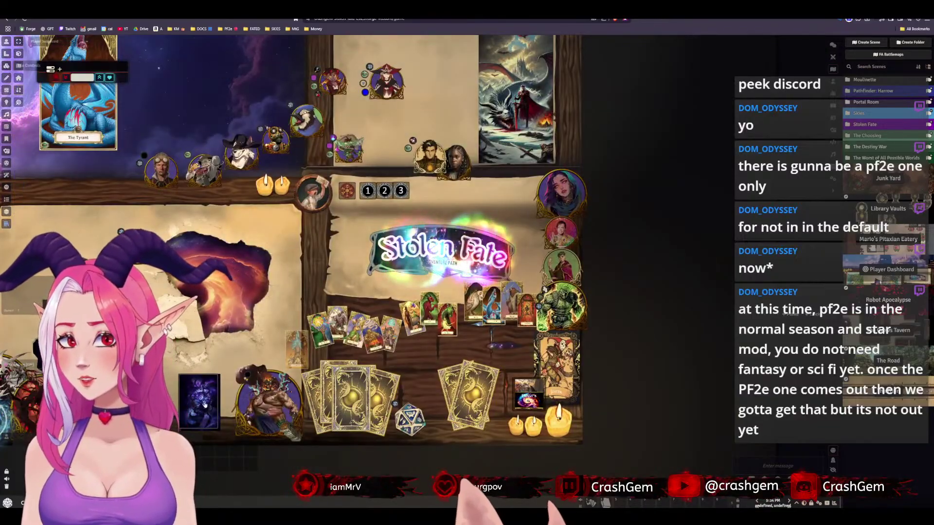
double_click(205, 405)
click(430, 234)
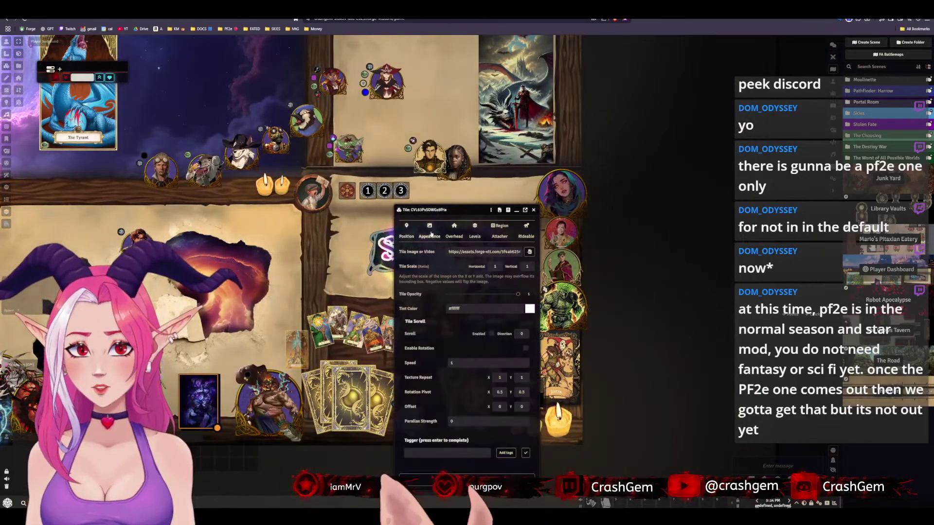
click(458, 252)
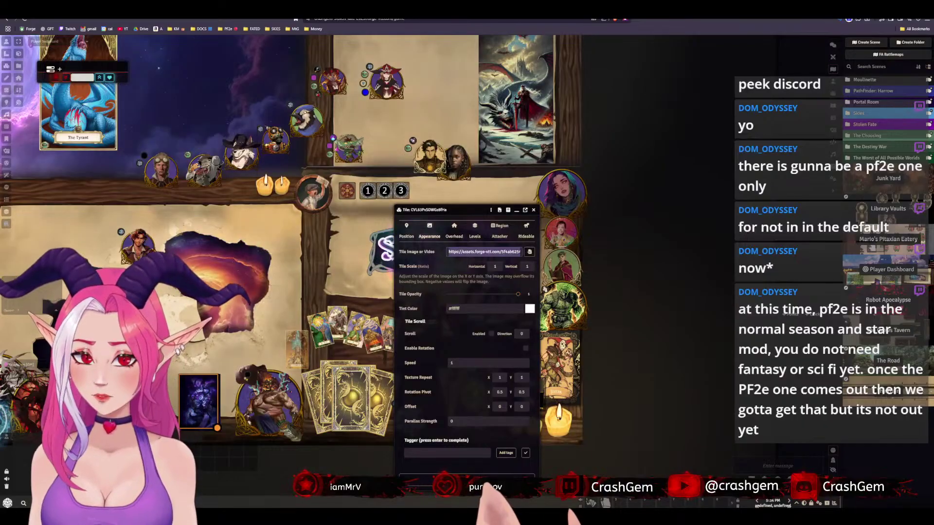
Load the copied image address in a new browser tab, save the card back image and open the downloaded file in Photoshop
key(ctrl+t)
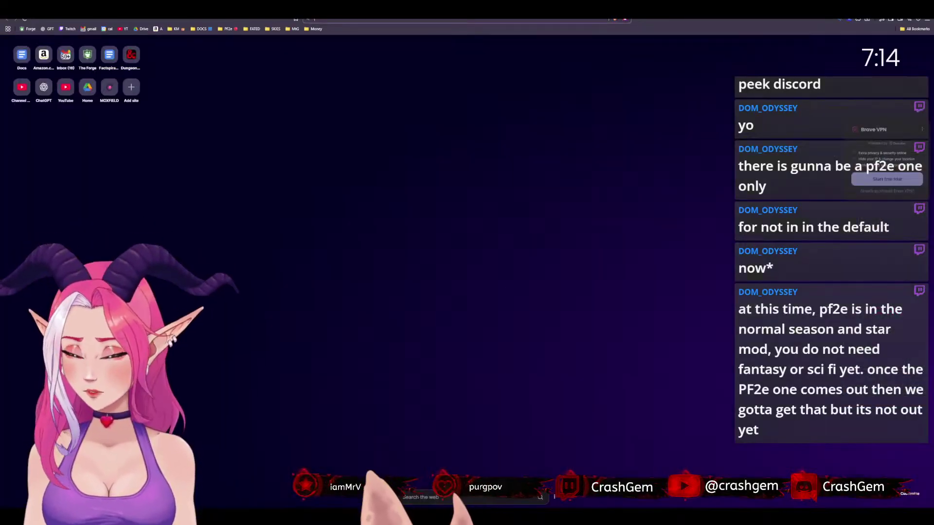
key(ctrl+v)
key(Return)
right_click(492, 266)
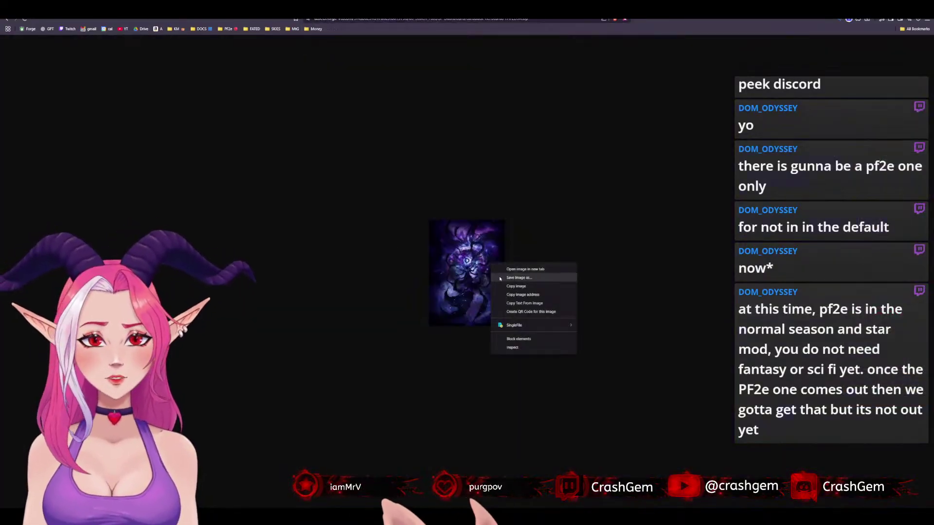
click(516, 278)
key(Return)
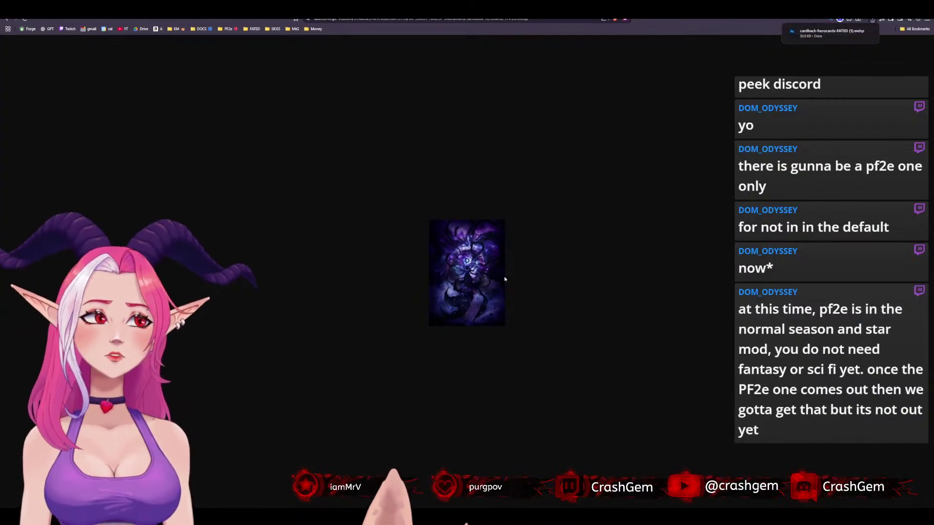
click(822, 36)
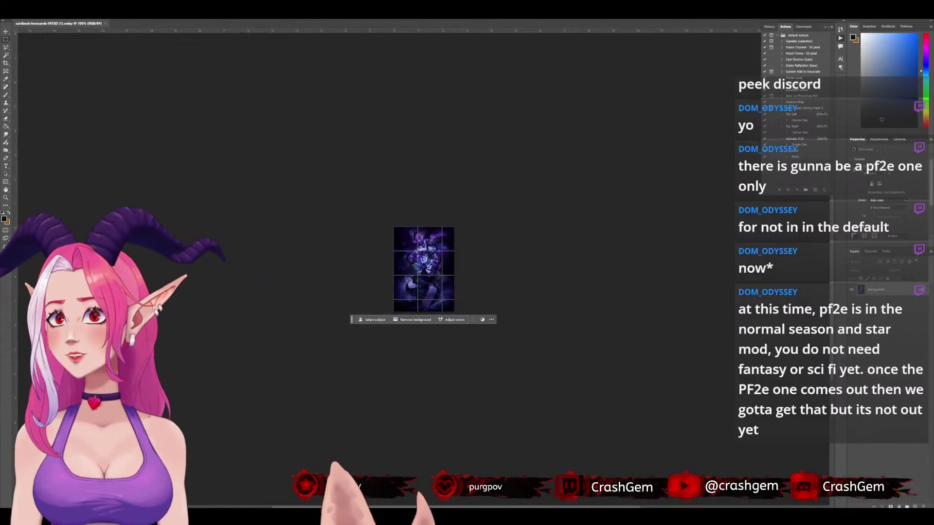
Convert the card back's Background into a regular layer named Layer 0 and dismiss the program error
click(35, 13)
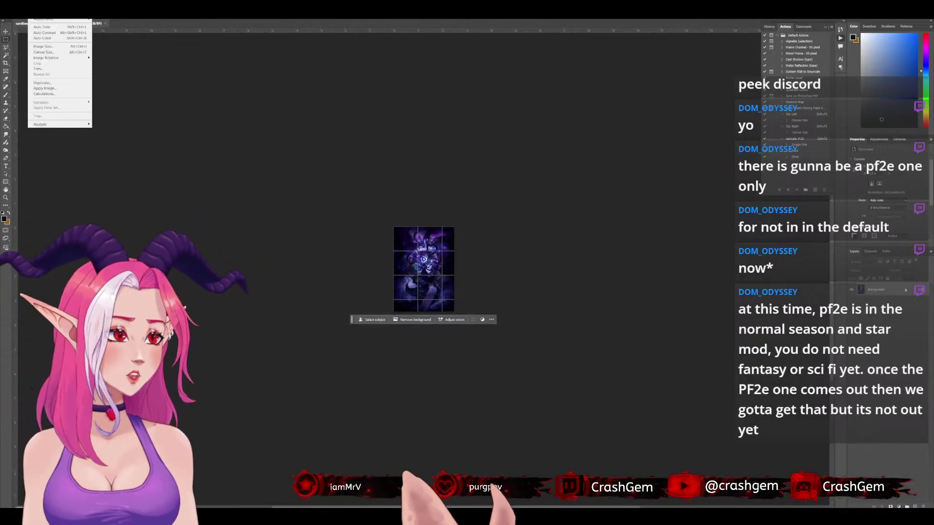
key(Escape)
key(ctrl+shift+n)
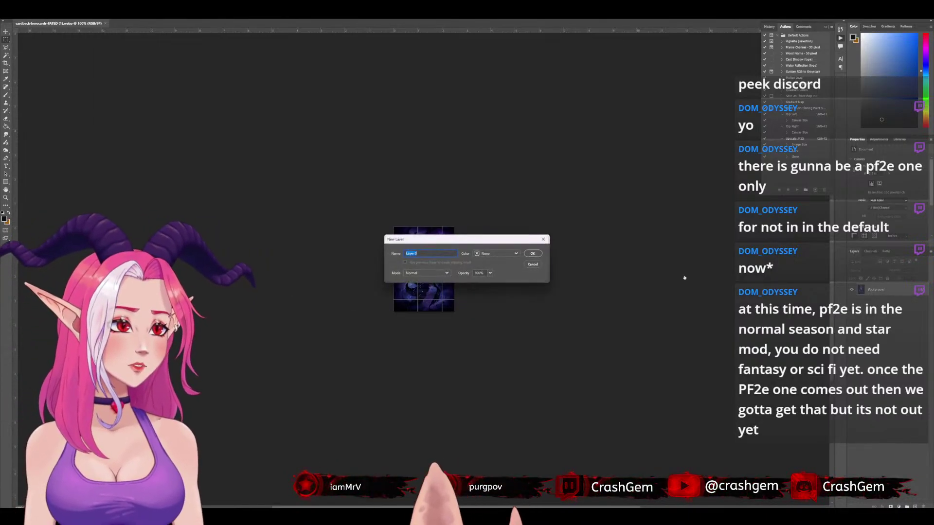
click(532, 254)
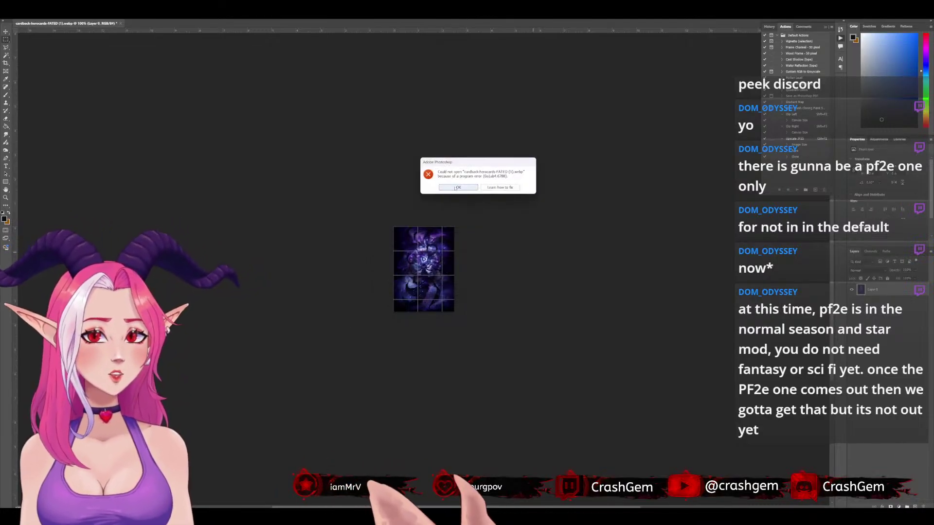
click(457, 188)
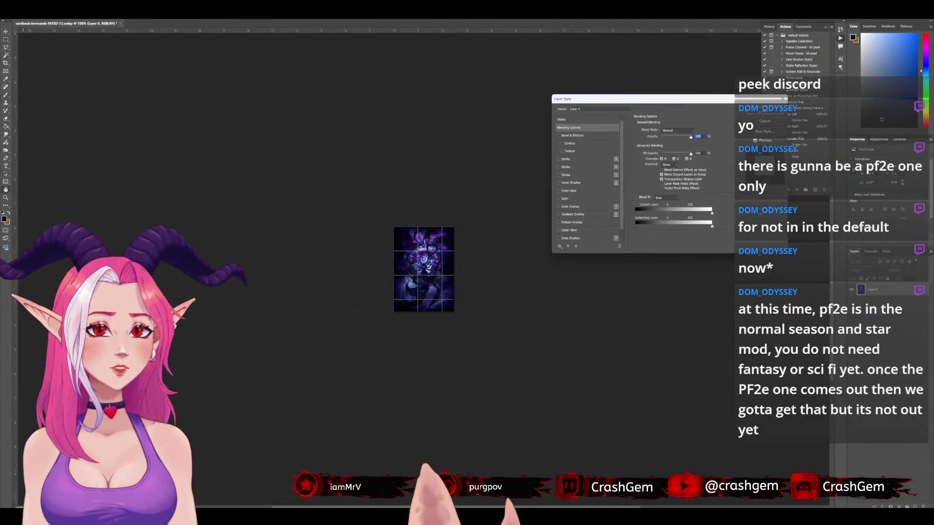
click(33, 15)
drag(516, 160, 515, 158)
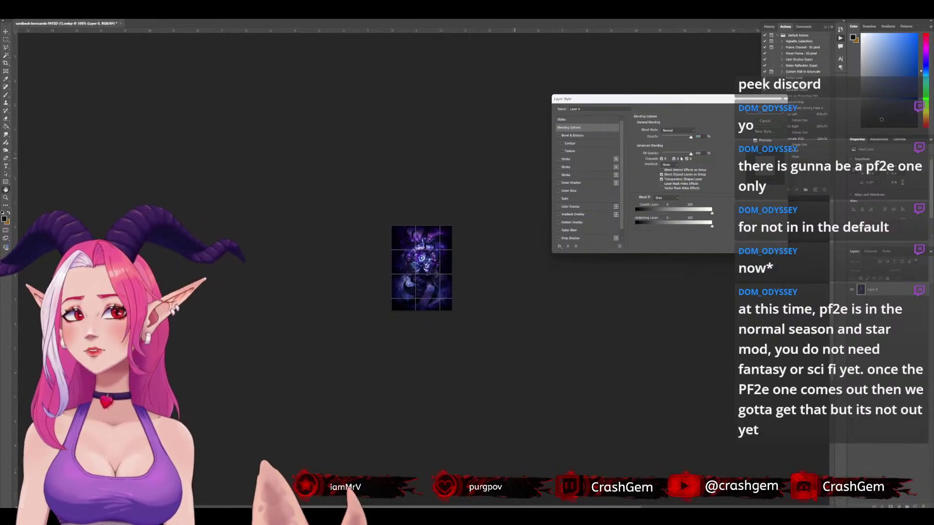
click(765, 123)
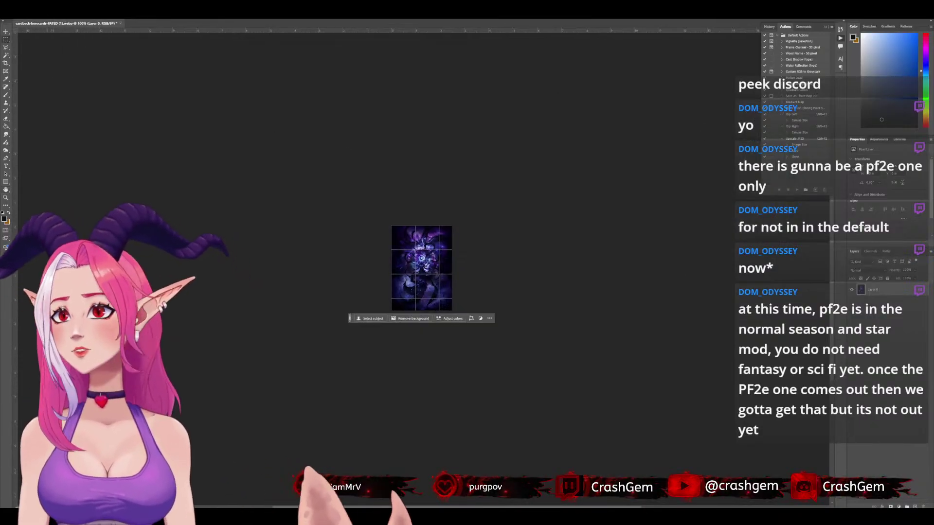
click(34, 15)
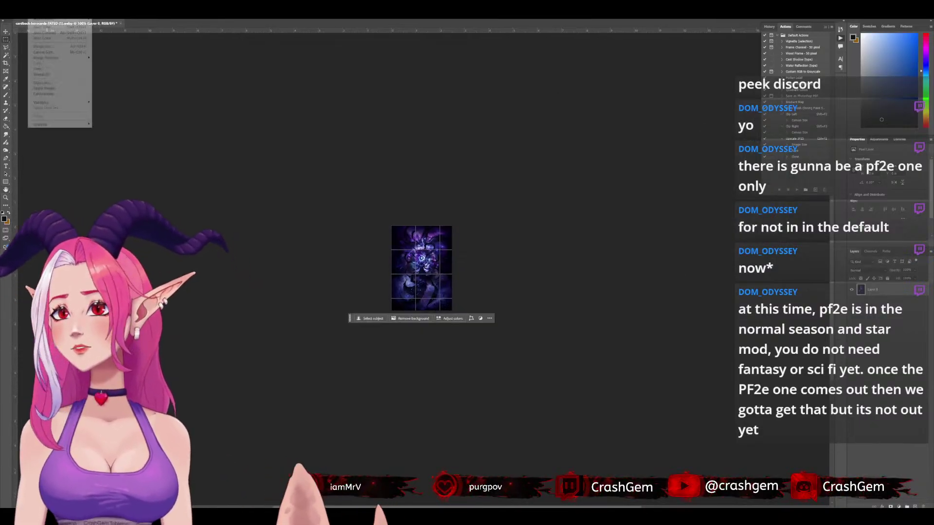
click(44, 33)
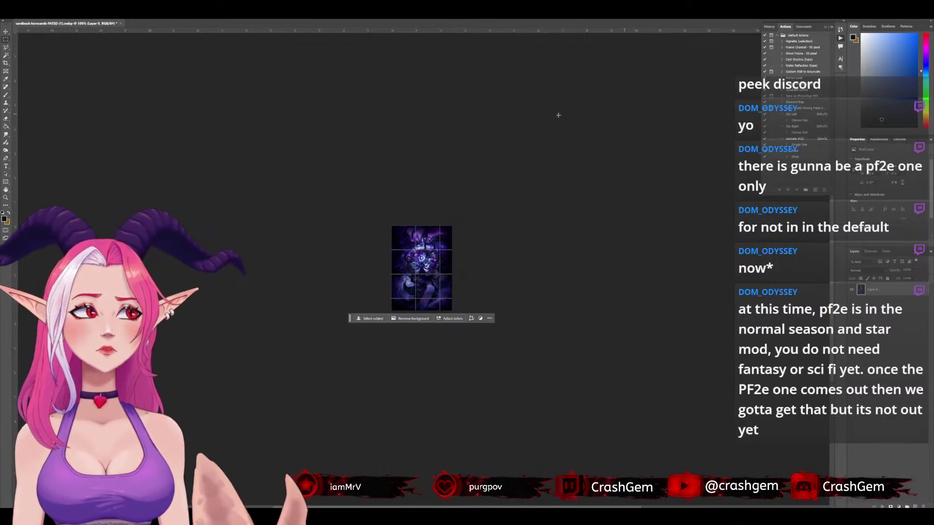
Enlarge the canvas to 800 by 800 pixels with the card back kept centred
click(34, 15)
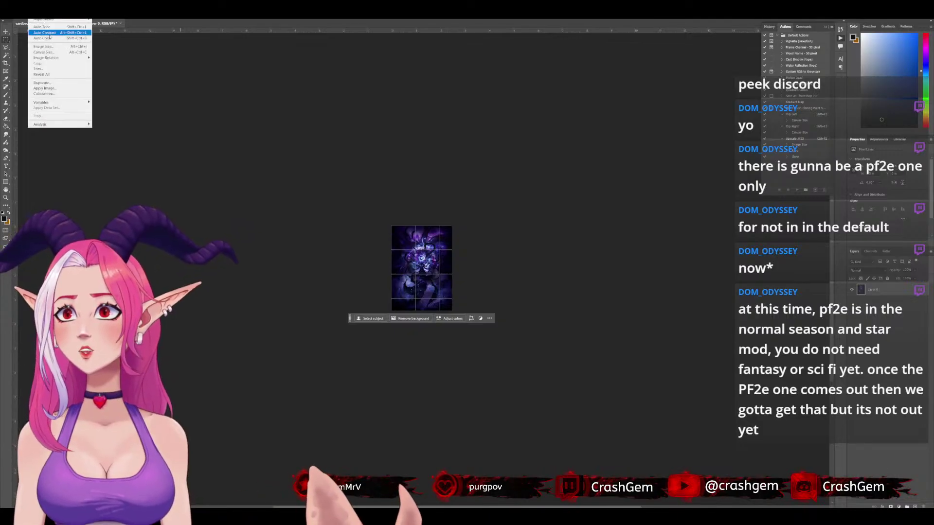
click(43, 52)
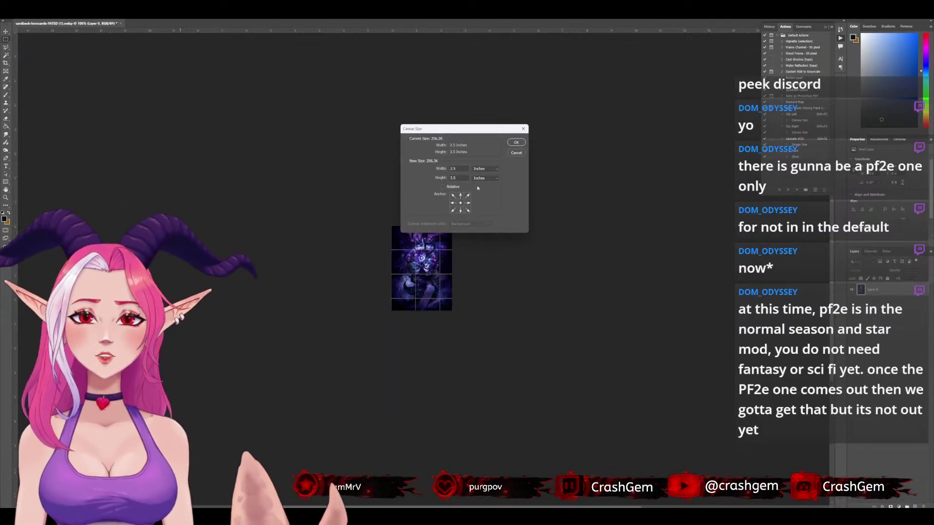
click(478, 170)
click(474, 178)
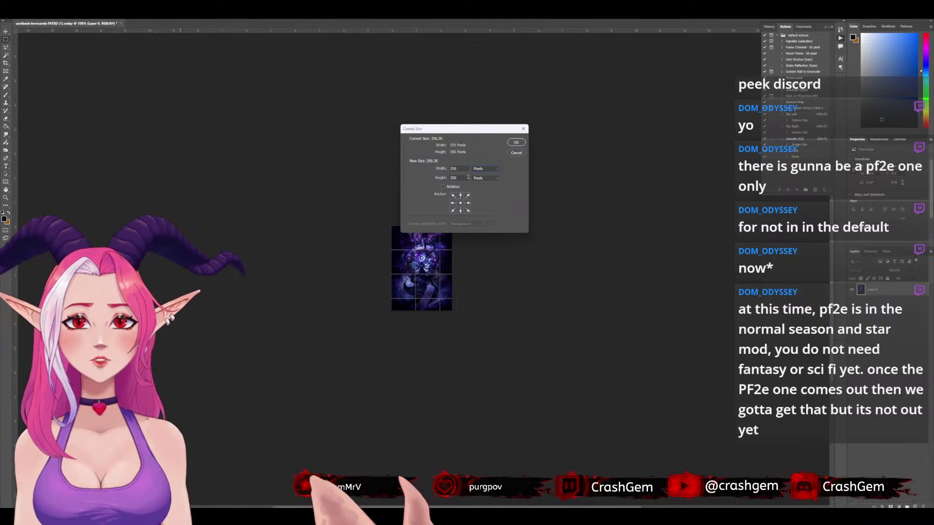
text(800)
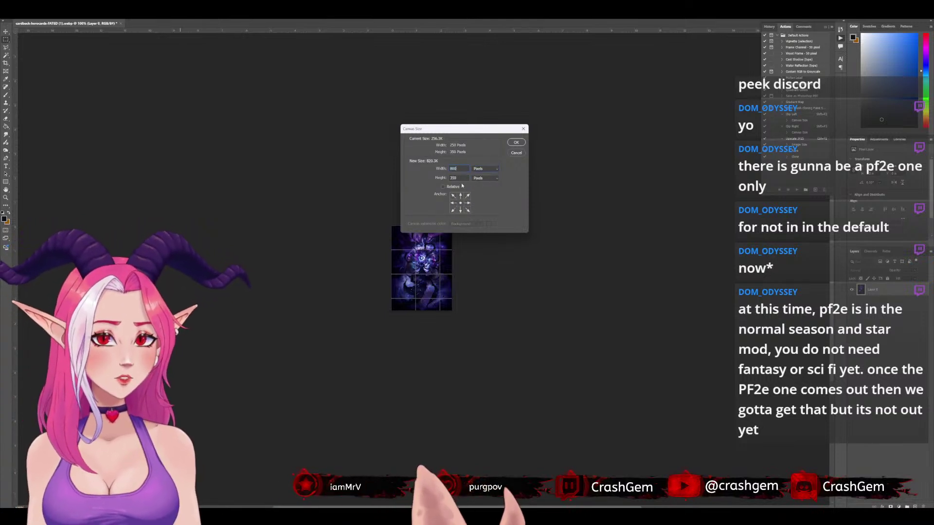
click(516, 142)
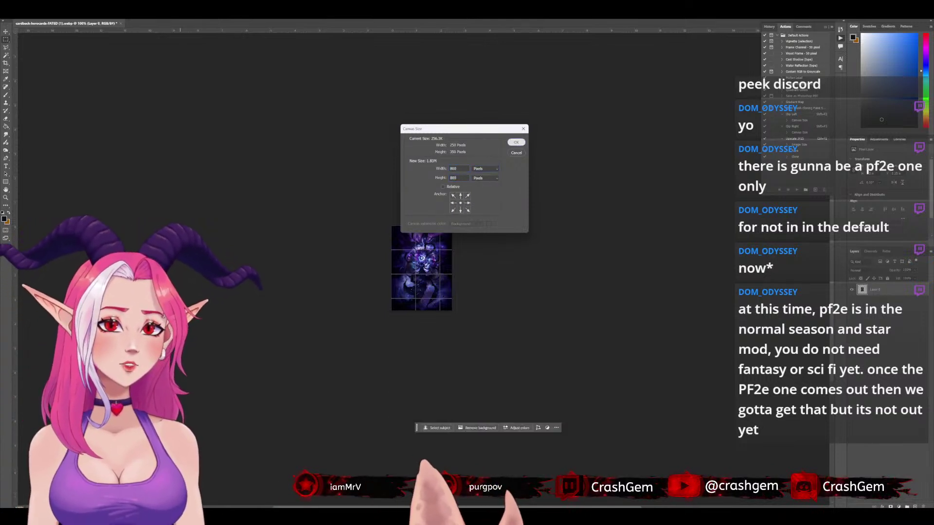
Apply Bevel & Emboss and Drop Shadow layer effects to the card back layer
double_click(887, 294)
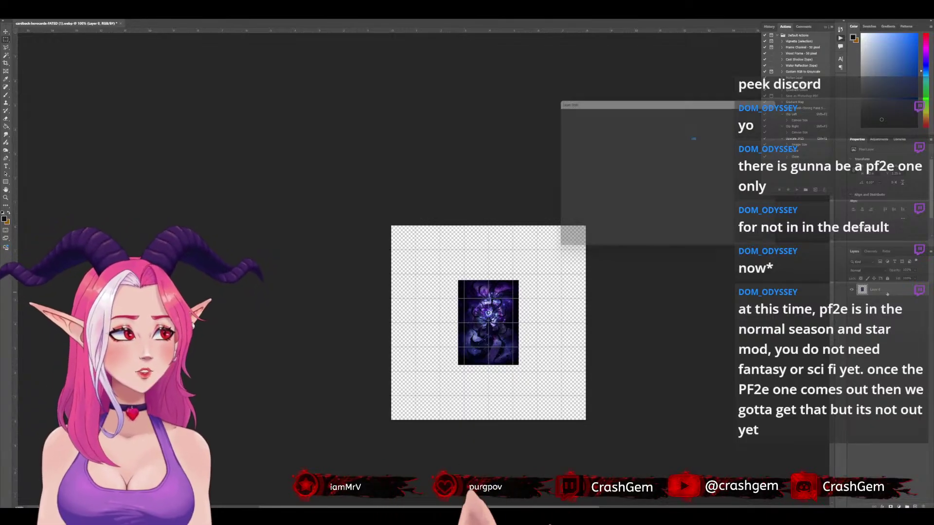
click(573, 136)
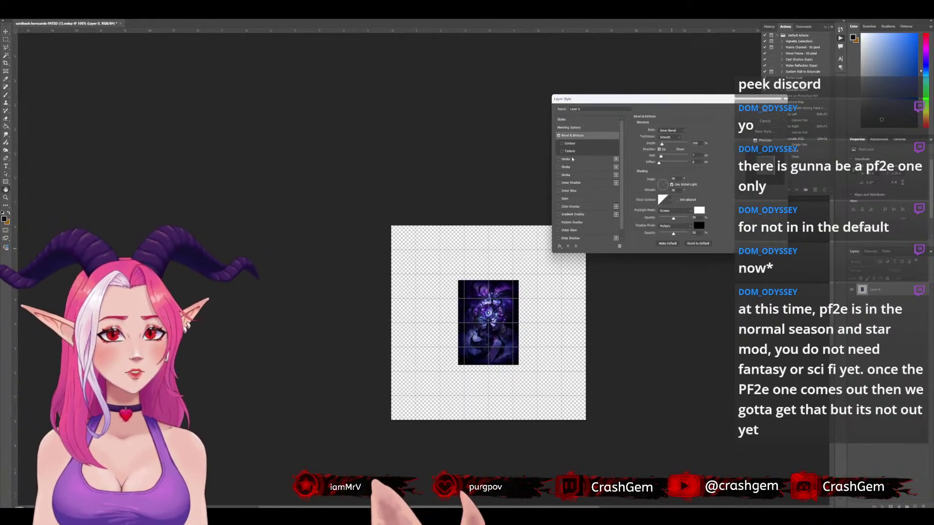
click(569, 238)
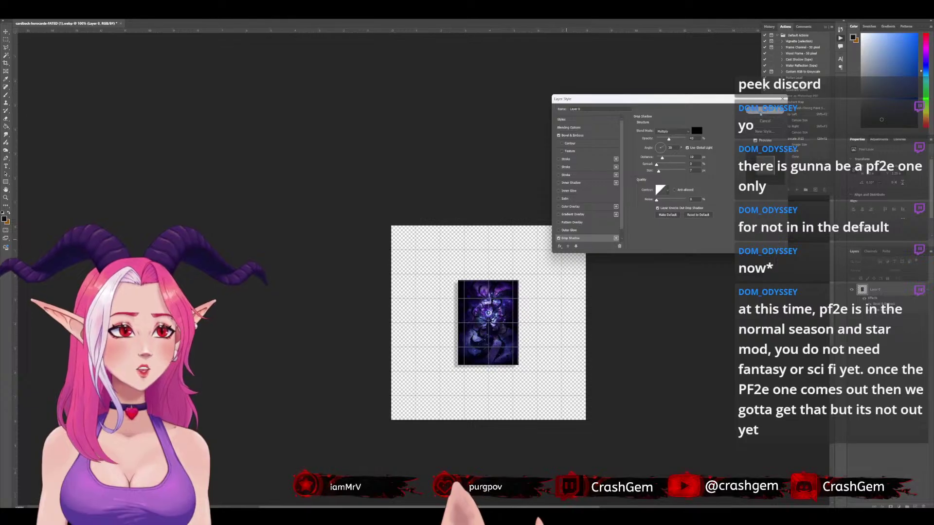
click(761, 109)
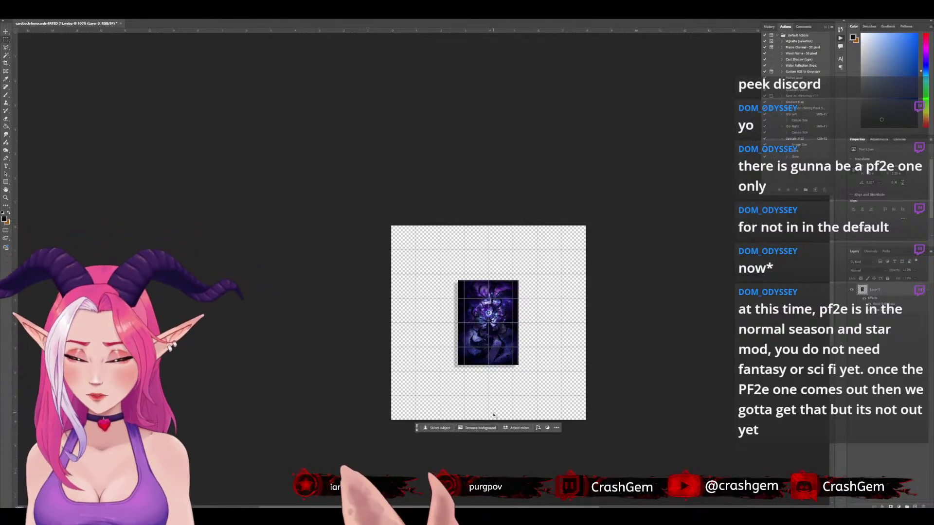
Tilt the card back slightly counterclockwise, move it to the canvas's lower-left corner and enlarge it
key(ctrl+t)
drag(543, 280, 535, 270)
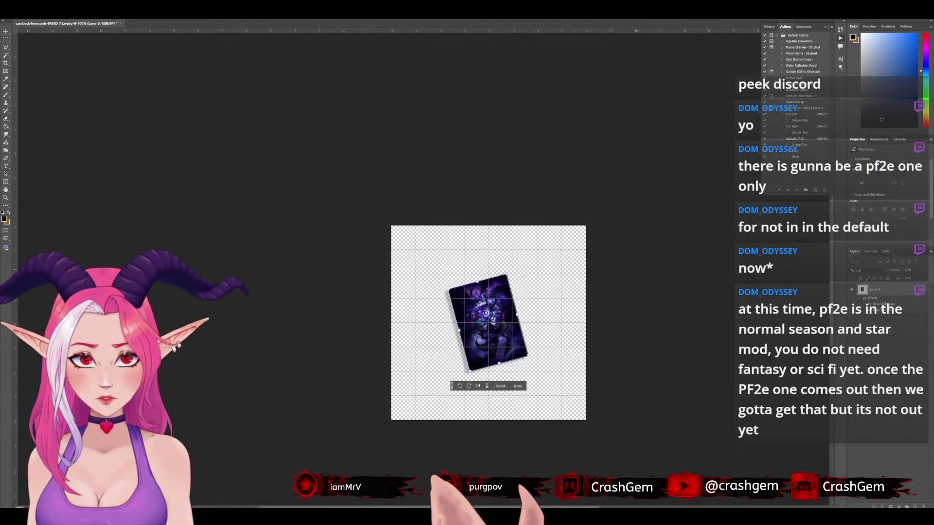
drag(487, 321, 437, 364)
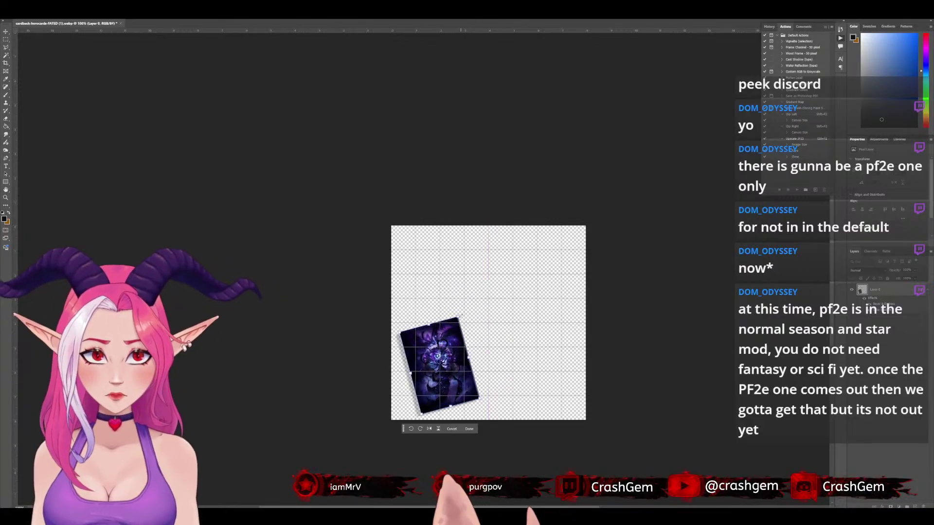
drag(459, 316, 460, 288)
key(Return)
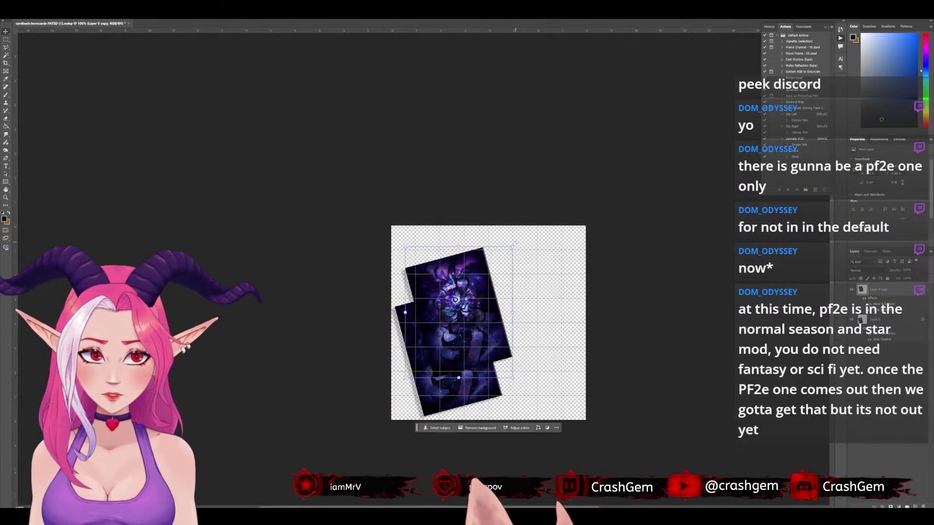
Rotate the duplicated card clockwise until it is nearly upright and reposition it overlapping the first card
key(ctrl+t)
drag(515, 242, 525, 269)
drag(470, 302, 495, 284)
key(Return)
Duplicate the card layer again, rotate the third card strongly clockwise and fit it at the canvas's upper edge
key(ctrl+j)
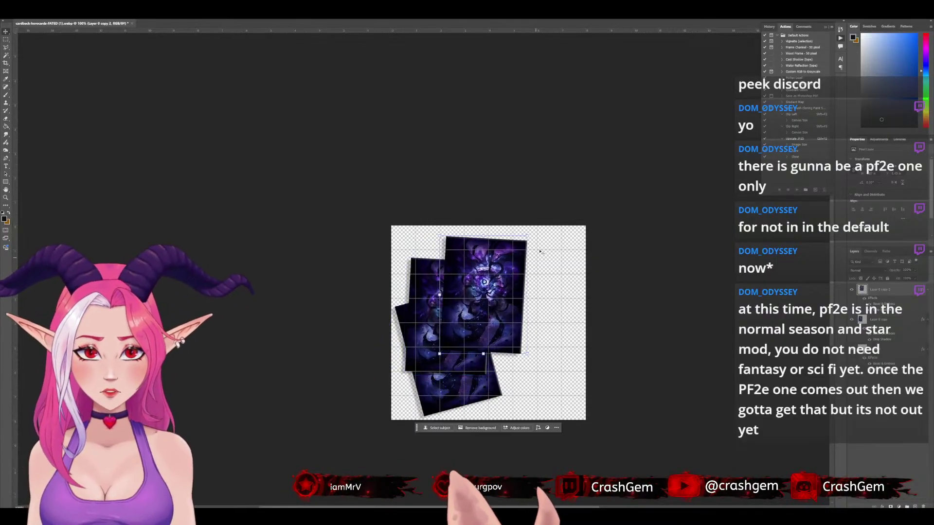
drag(534, 231, 556, 275)
drag(495, 300, 495, 299)
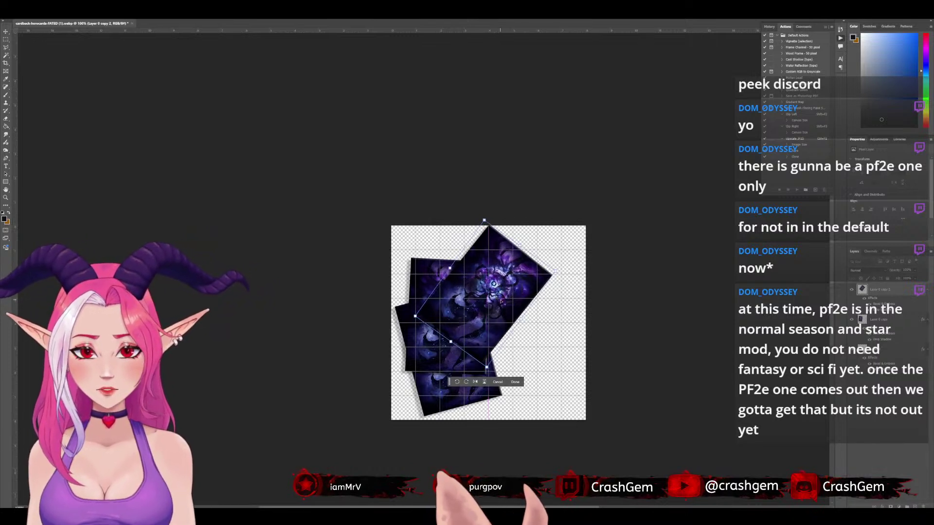
key(Return)
Duplicate the card layer once more, flip the fourth card nearly upside down and place it in the canvas's lower-right area
key(ctrl+j)
drag(500, 300, 518, 354)
drag(573, 270, 448, 428)
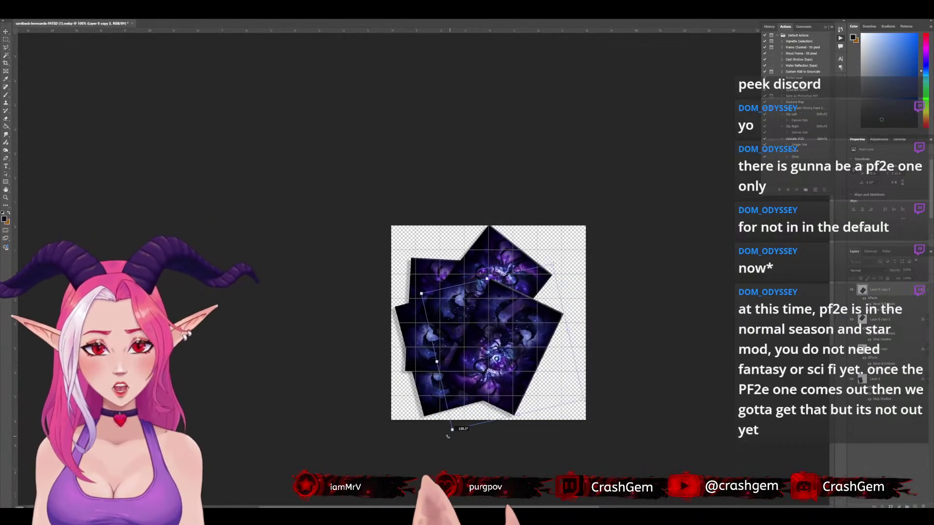
key(Return)
drag(527, 341, 543, 335)
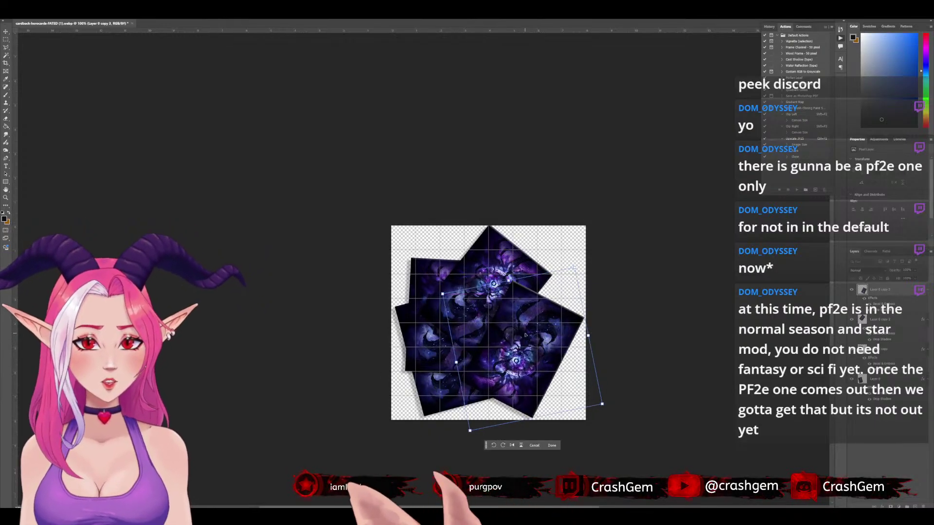
key(Return)
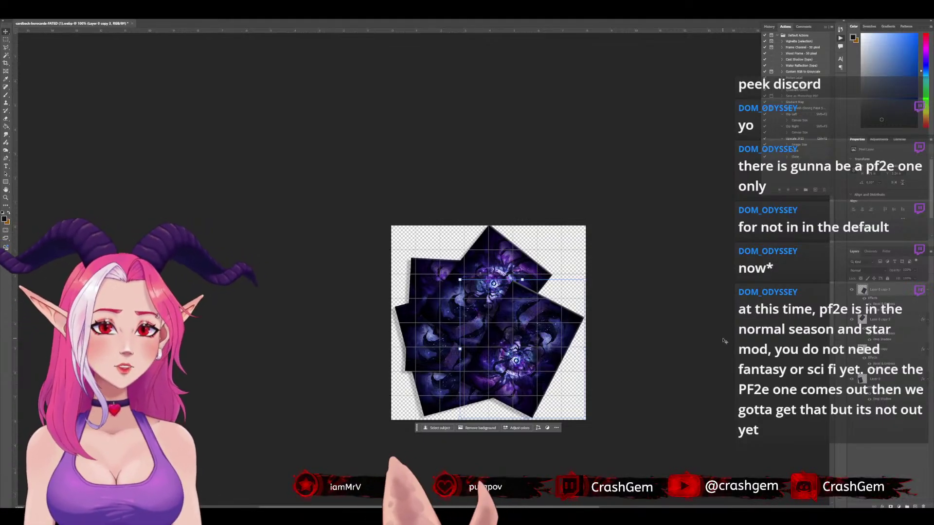
Export the scattered-card artwork for web as a PNG-24 image named ICON-hand-FATED in the Downloads folder
key(ctrl+alt+shift+s)
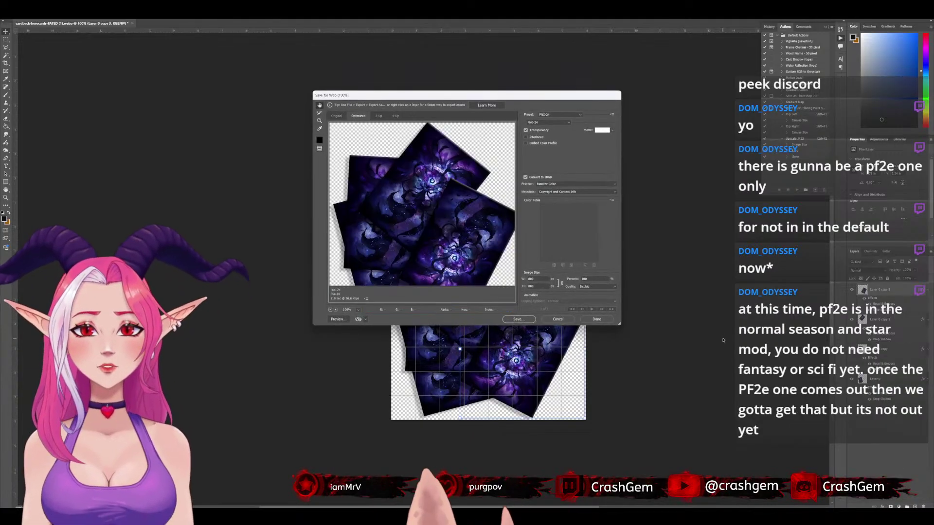
key(Return)
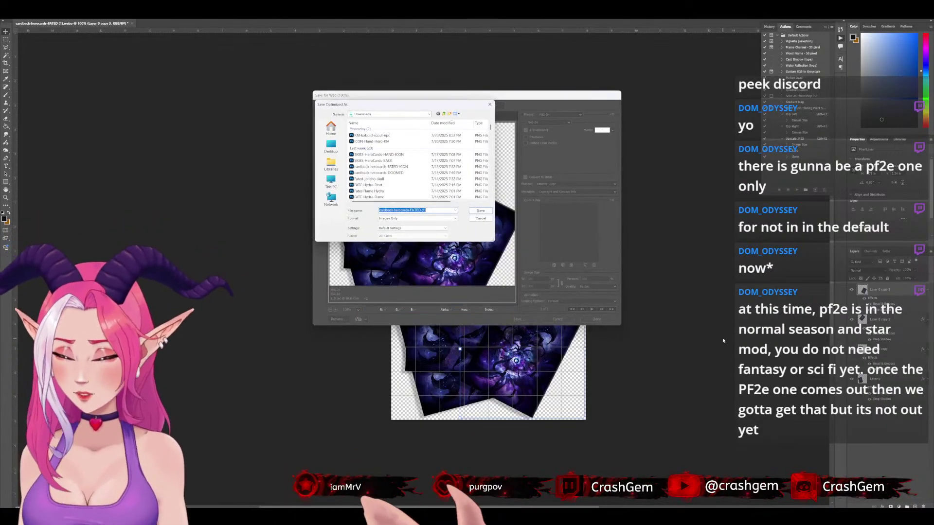
text(ICON-hand-)
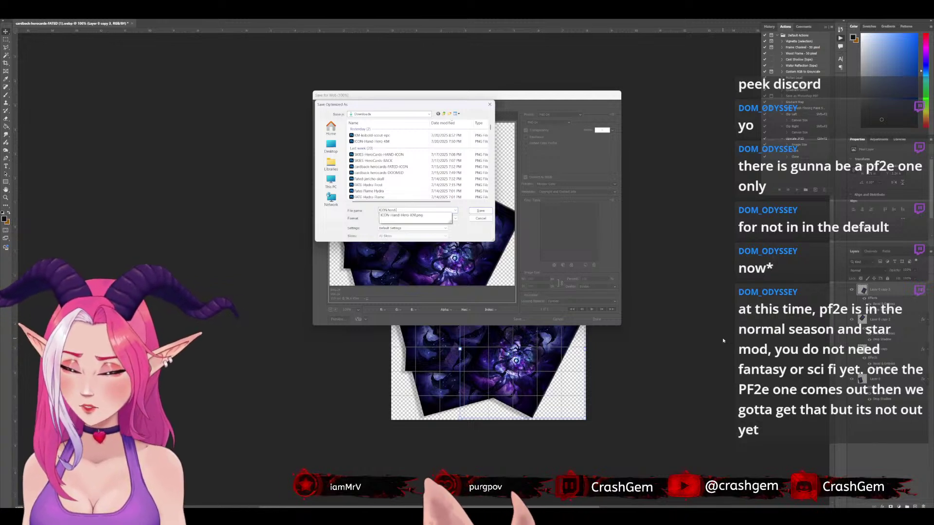
text(S)
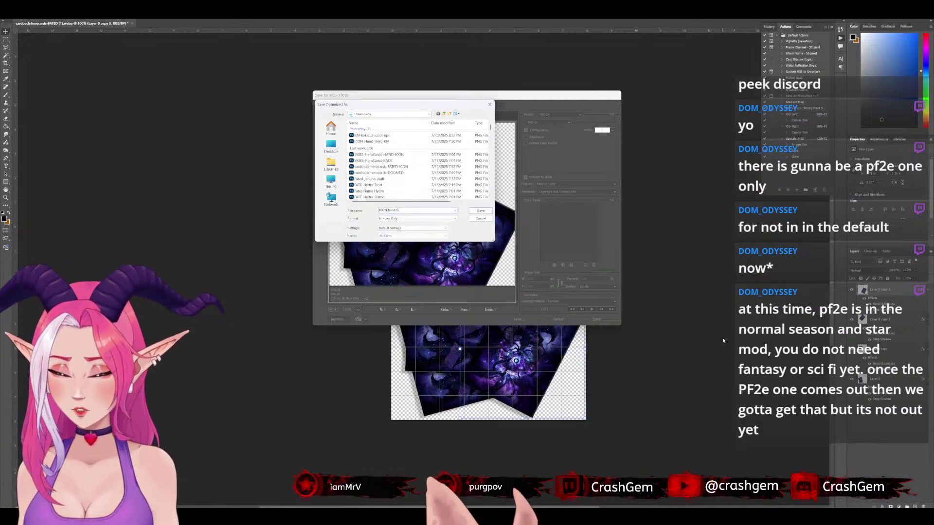
key(BackSpace)
text(FATED)
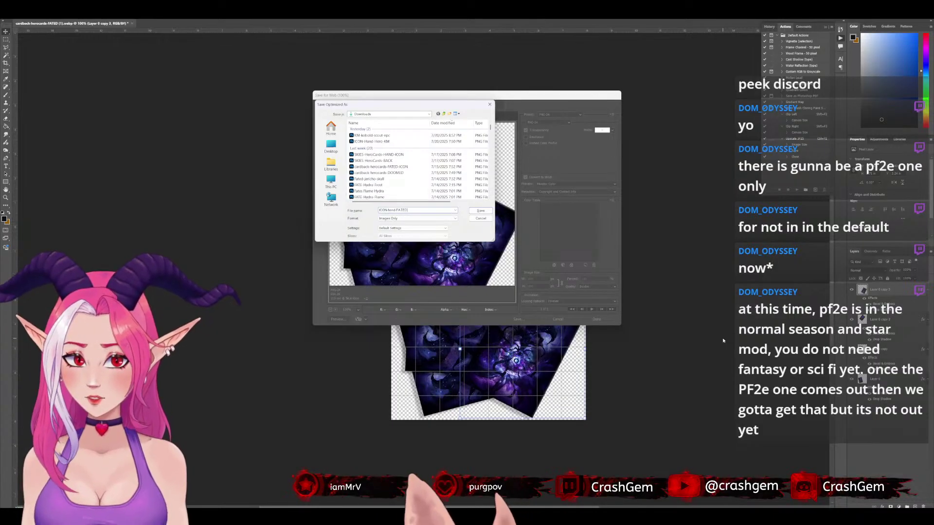
key(Return)
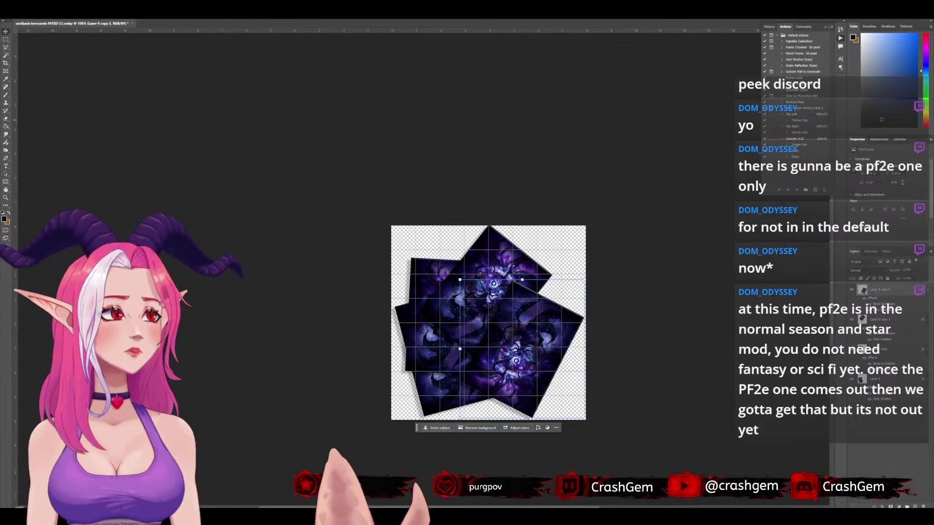
Switch to Foundry and close the tile's configuration window
key(alt+Tab)
click(195, 11)
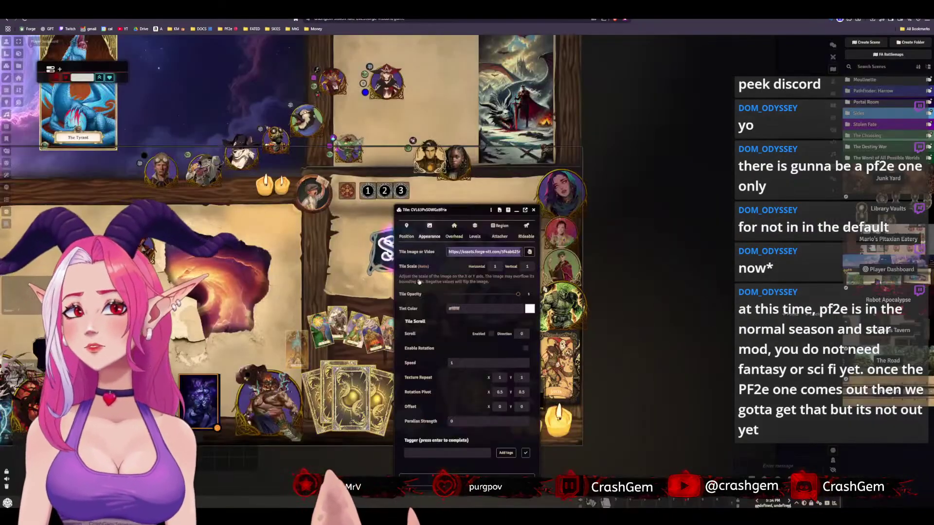
click(530, 252)
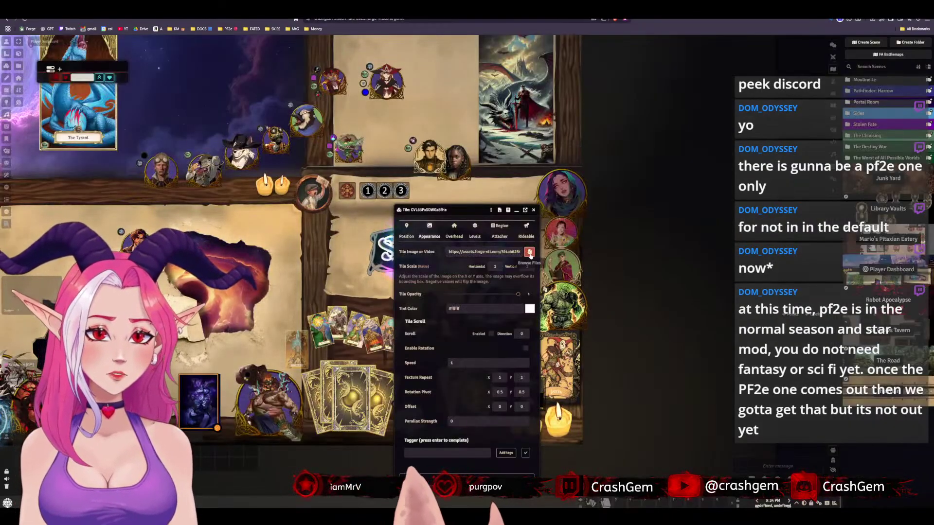
click(545, 116)
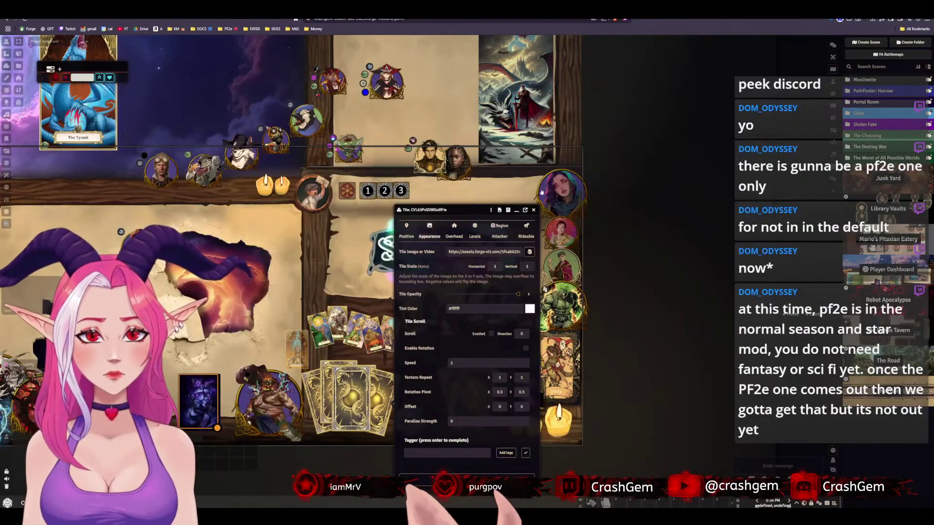
click(510, 460)
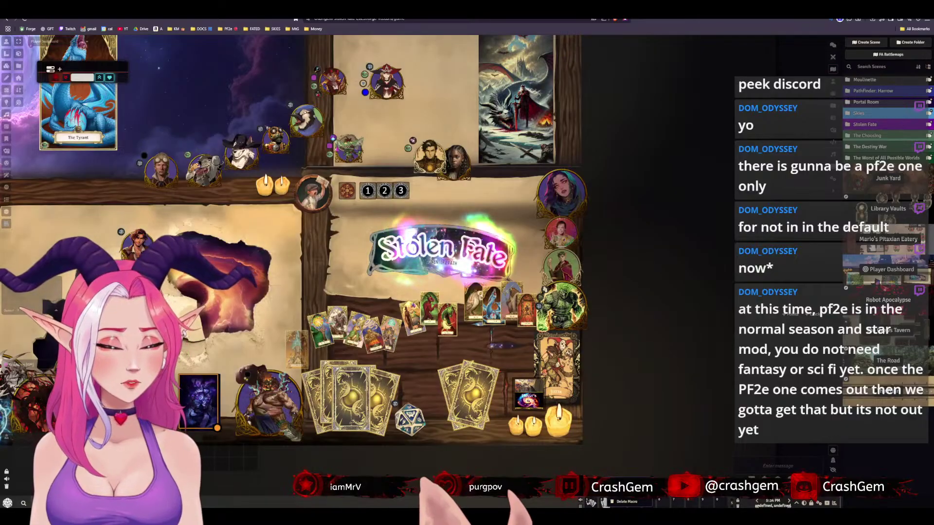
Open the first player-hand macro on the hotbar and browse its icon image to 00-Stolen-Fate/SF-Dashboard in The Forge Assets
click(606, 502)
click(372, 204)
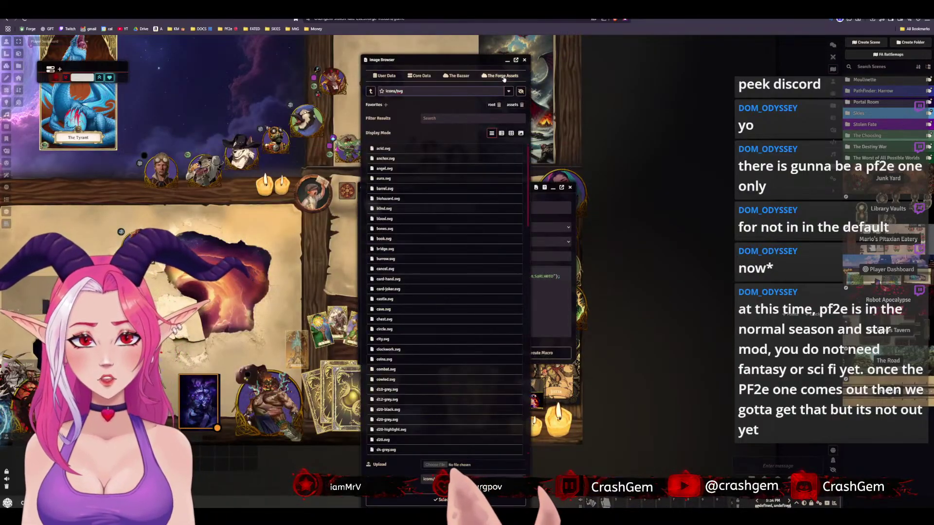
click(496, 74)
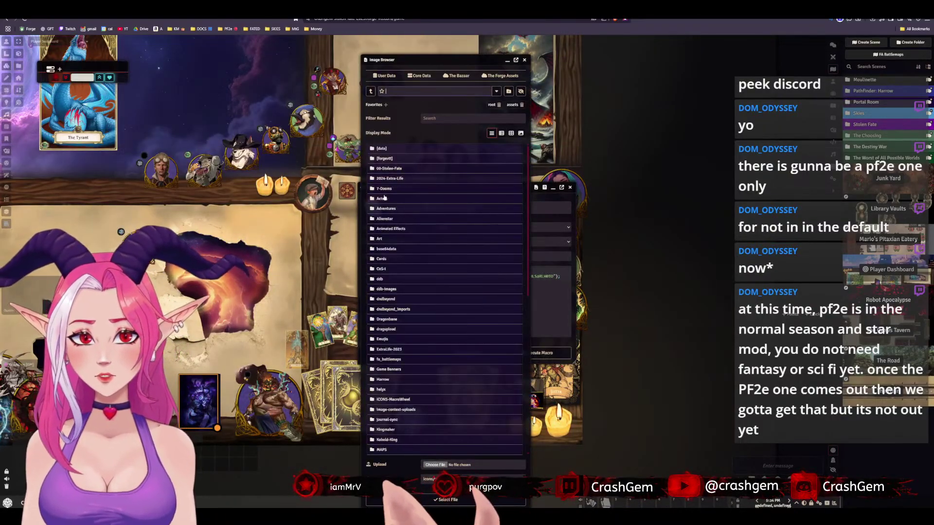
click(389, 169)
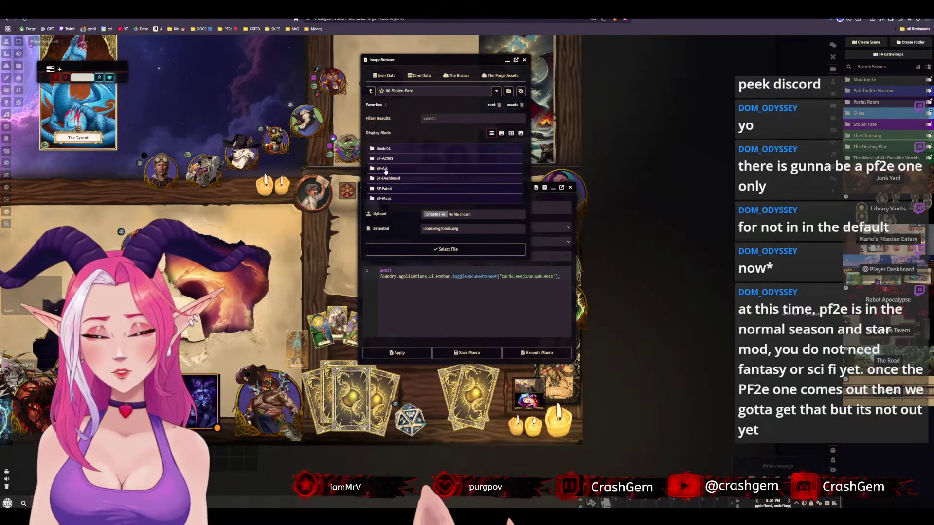
click(389, 169)
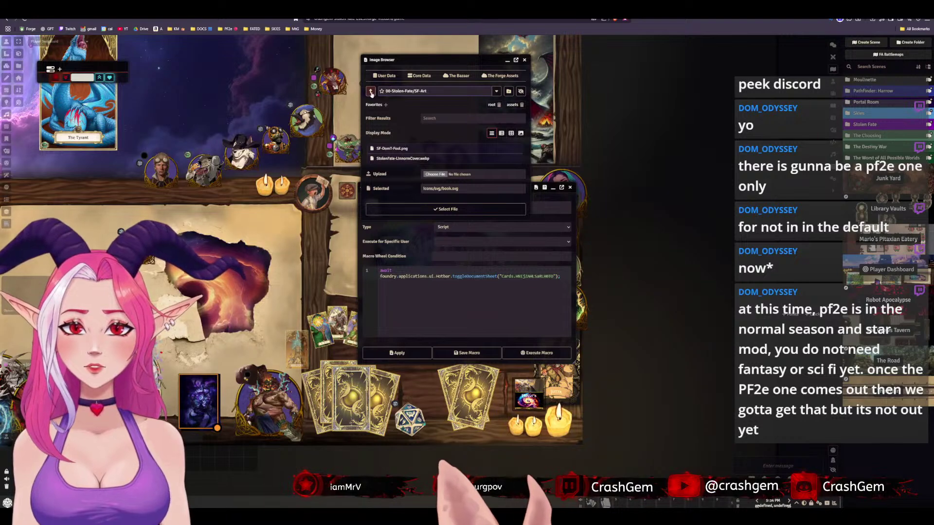
click(371, 92)
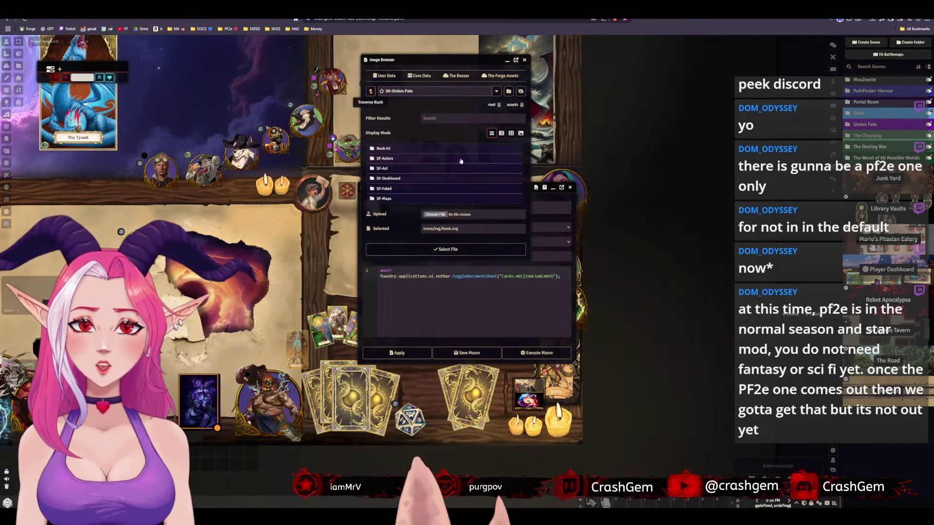
click(394, 179)
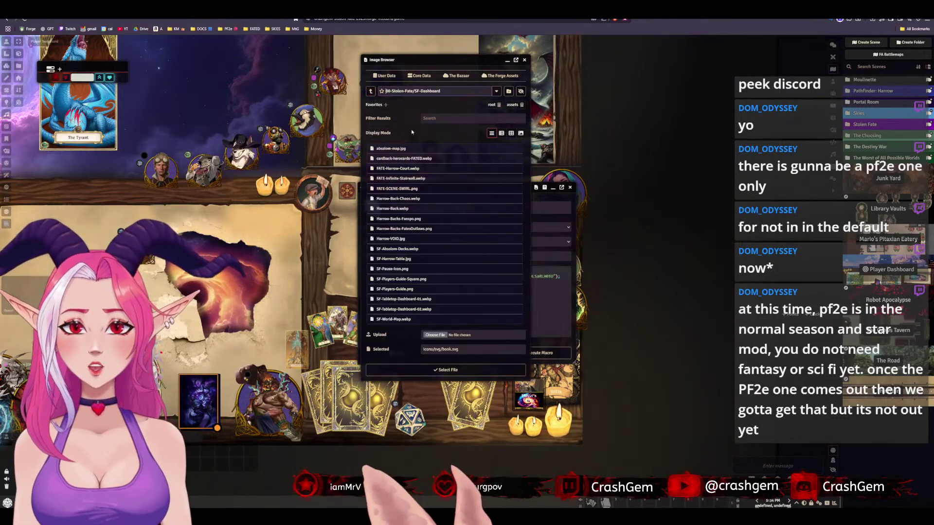
Upload ICON-hand-FATED.png to the SF-Dashboard folder, select it as the macro's icon and save the macro
click(435, 335)
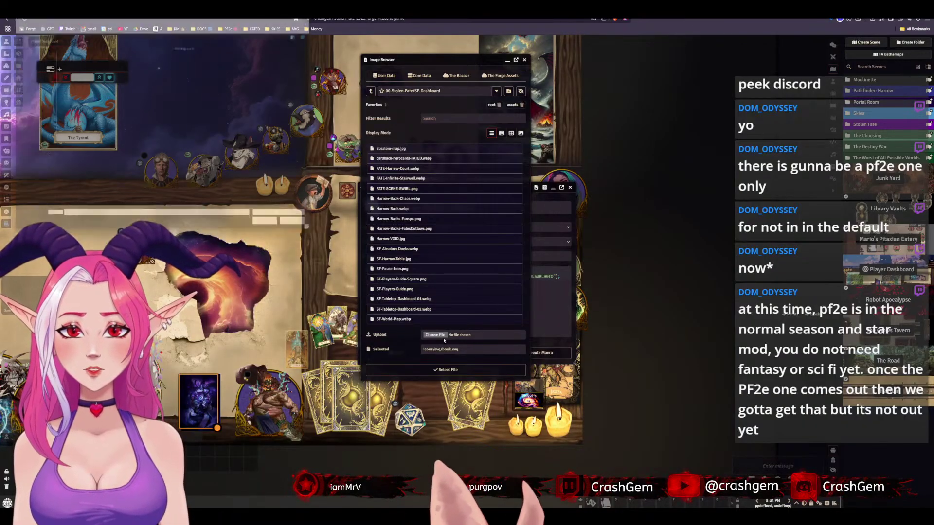
double_click(78, 71)
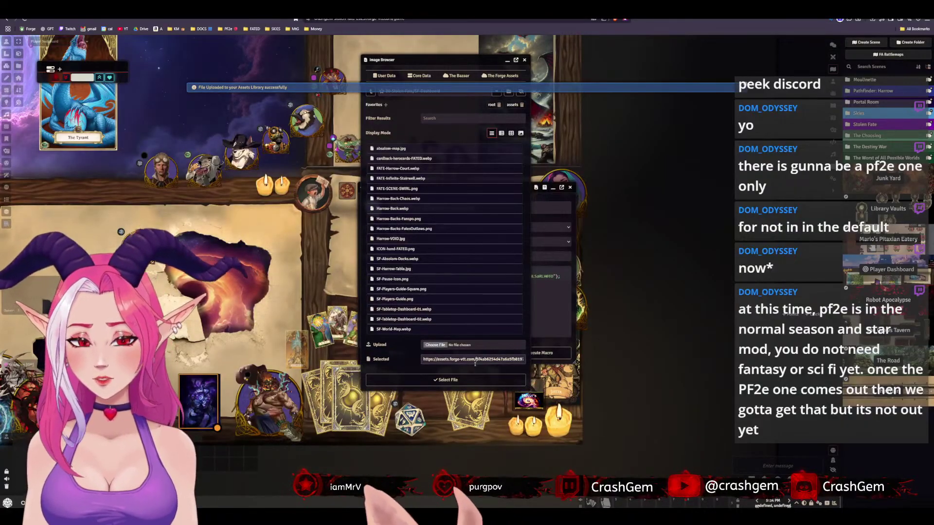
click(472, 379)
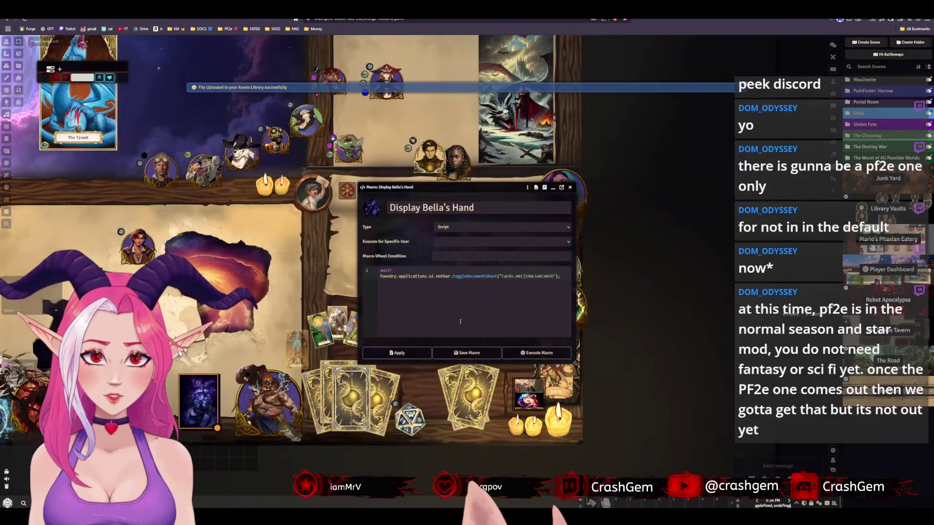
click(471, 353)
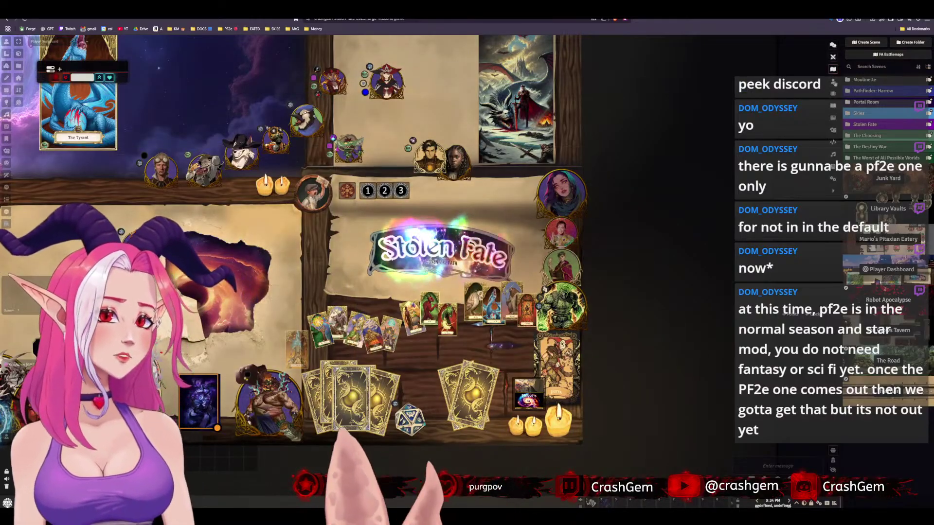
Show the card stacks, set the second player-hand macro's icon to the uploaded ICON-hand-FATED.png and save it
click(830, 131)
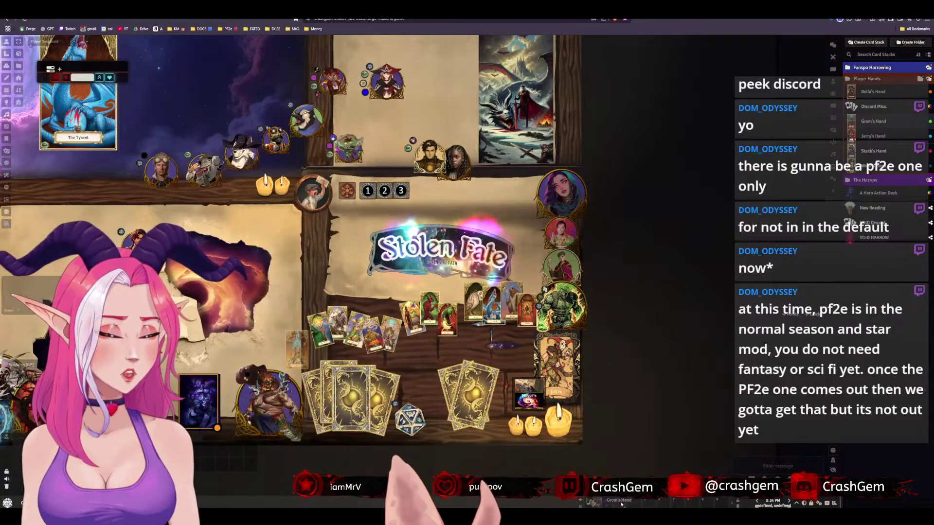
click(639, 476)
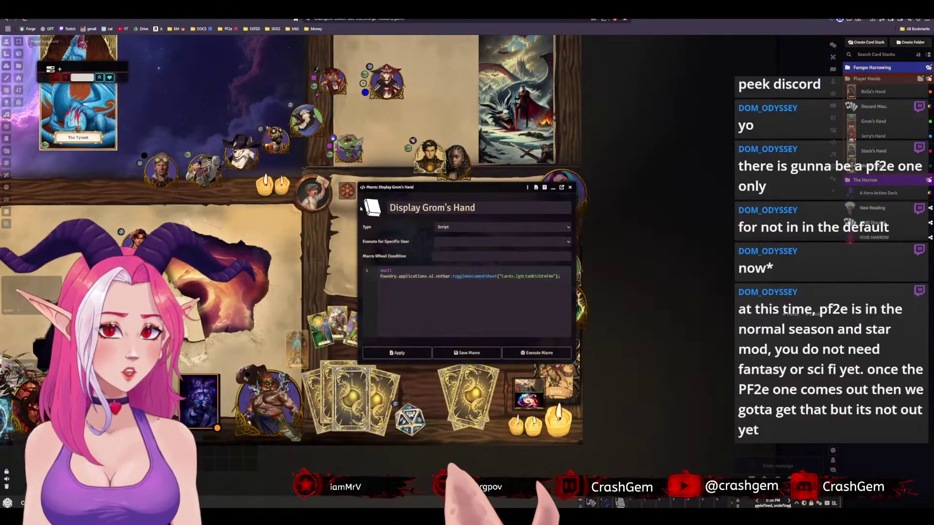
click(377, 209)
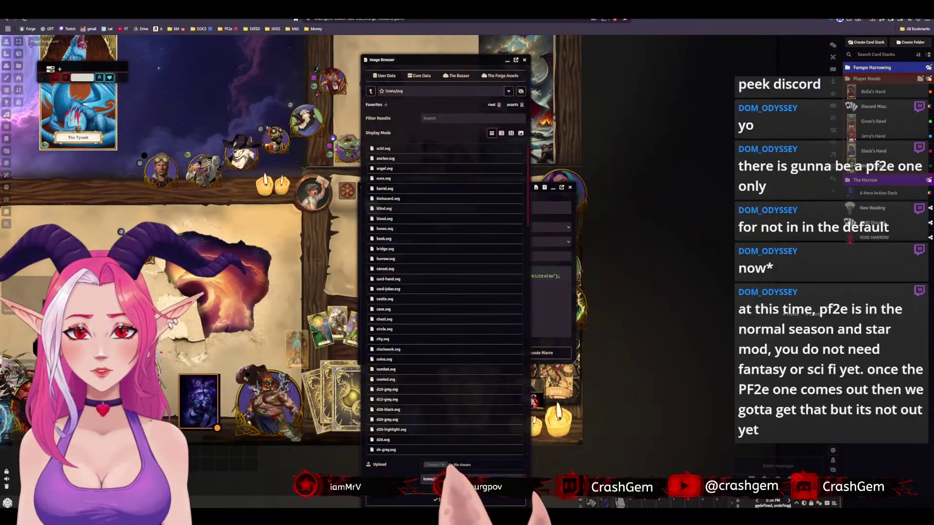
key(Return)
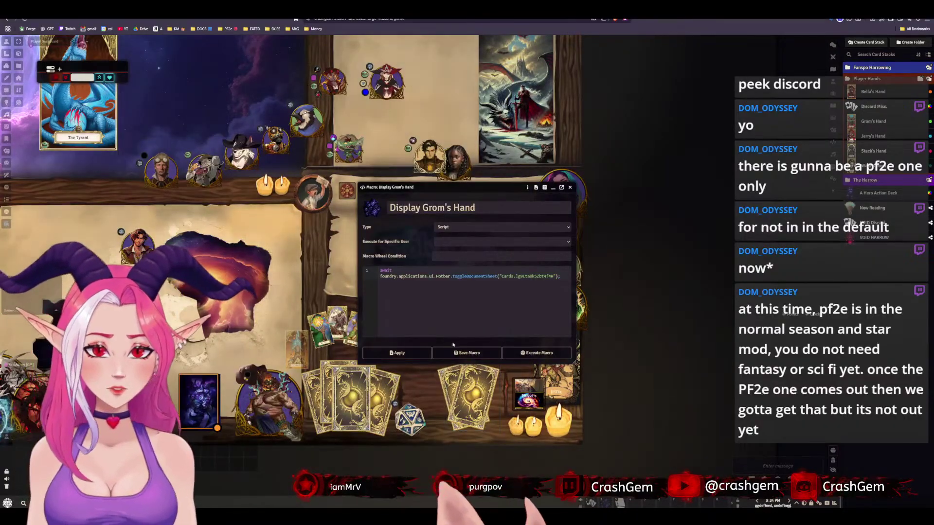
click(464, 353)
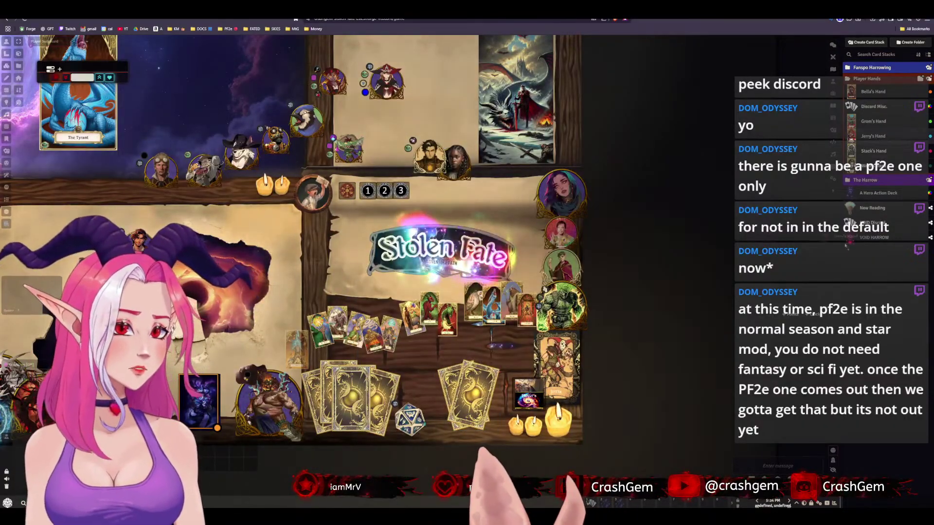
Set the third player-hand macro's icon to ICON-hand-FATED.png and save the macro
click(634, 503)
click(377, 207)
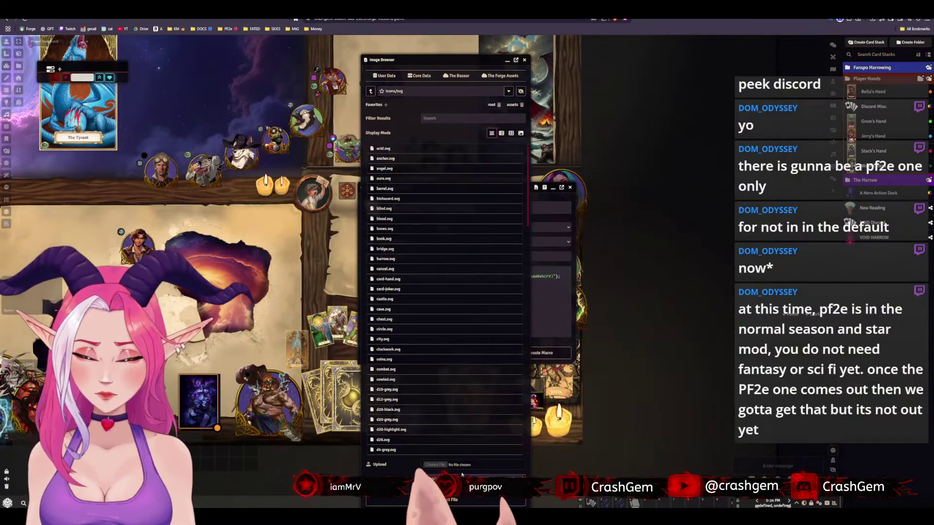
click(452, 499)
click(469, 352)
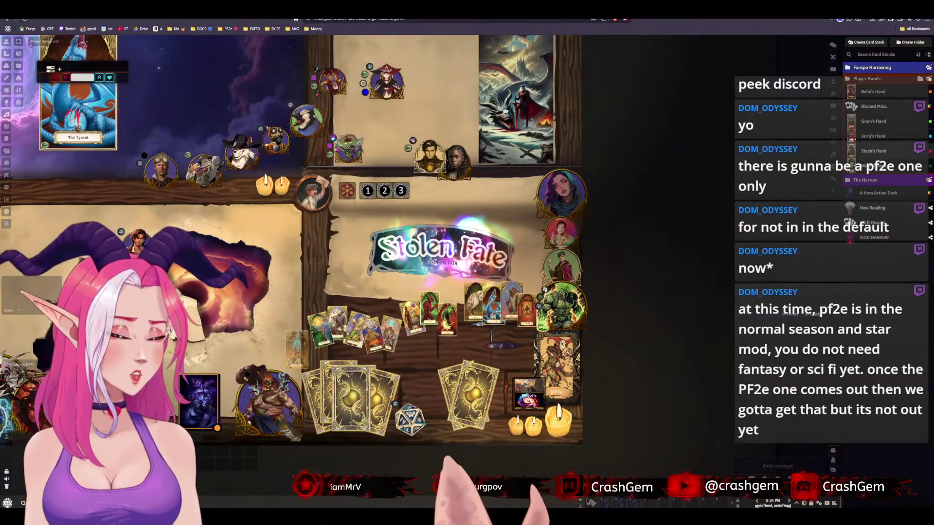
Set the fourth player-hand macro's icon to ICON-hand-FATED.png and save the macro
click(649, 502)
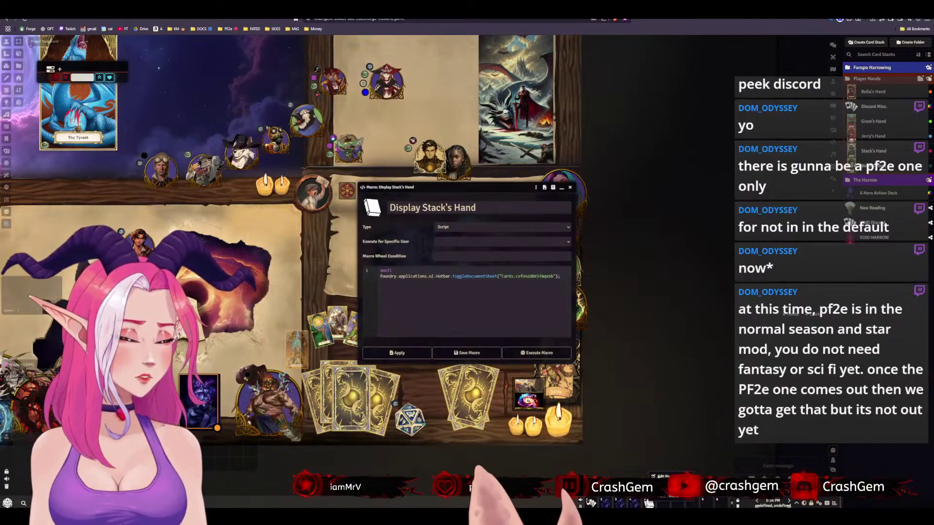
click(372, 207)
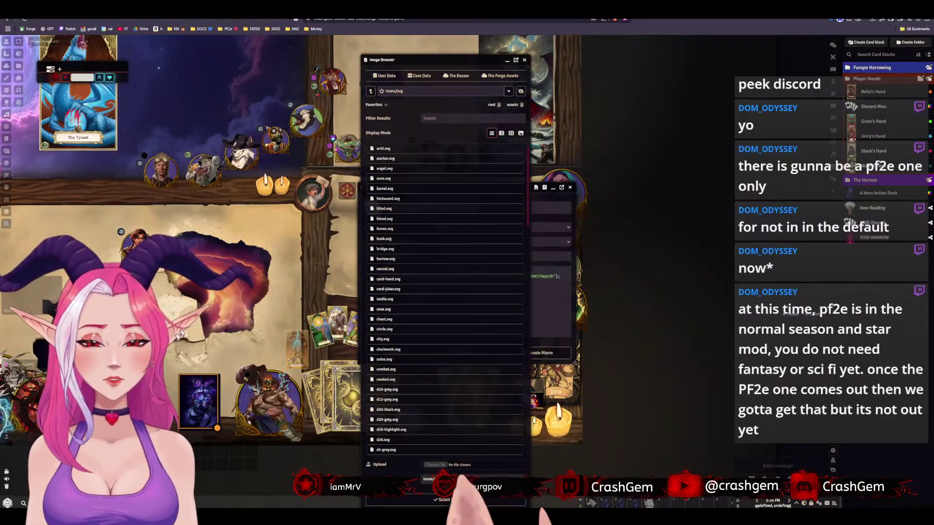
key(Escape)
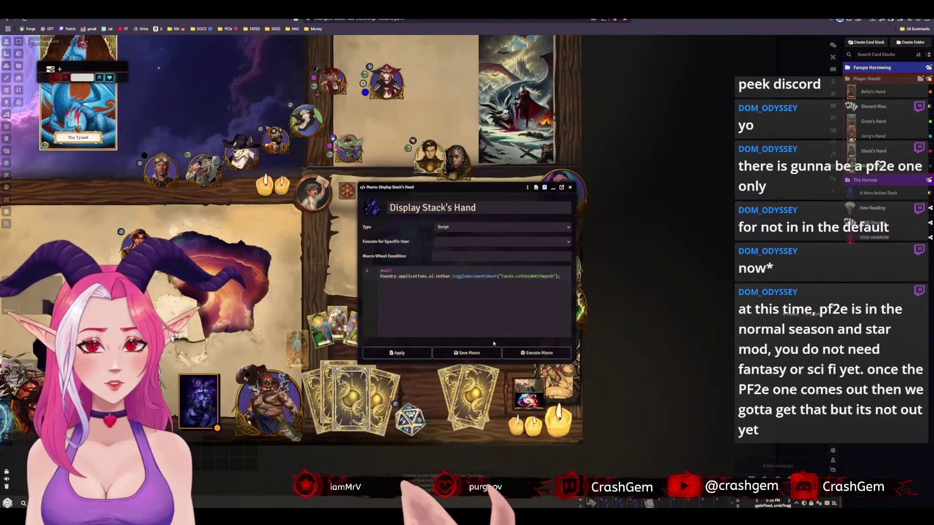
click(466, 353)
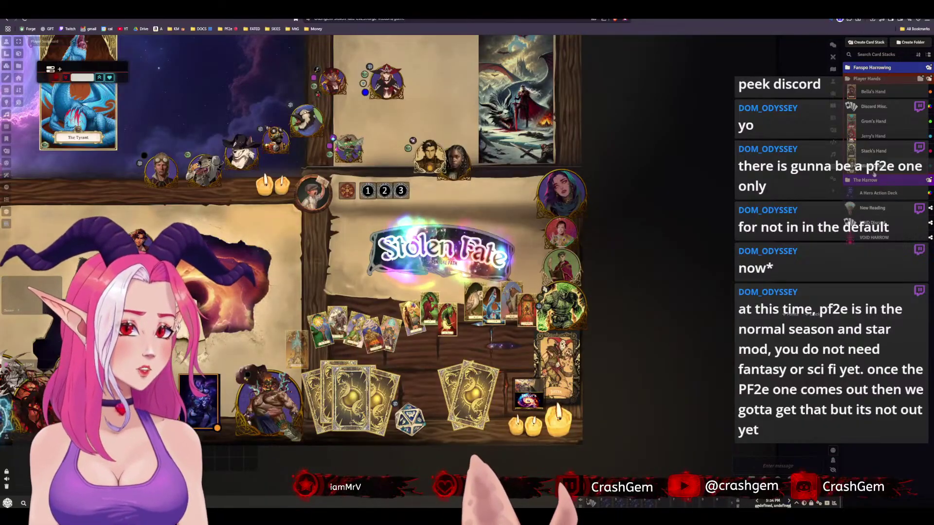
Set the fifth player-hand macro's icon to ICON-hand-FATED.png and save the macro
click(663, 503)
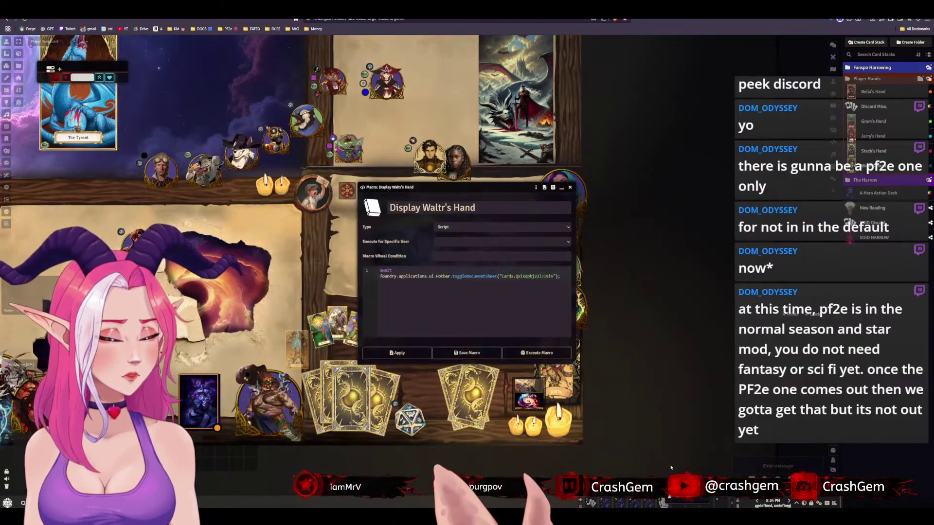
click(381, 208)
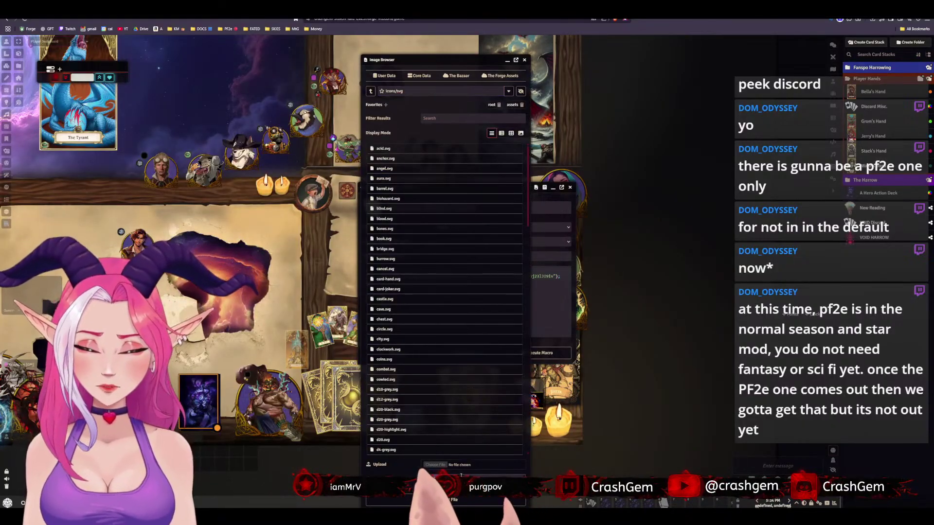
click(453, 499)
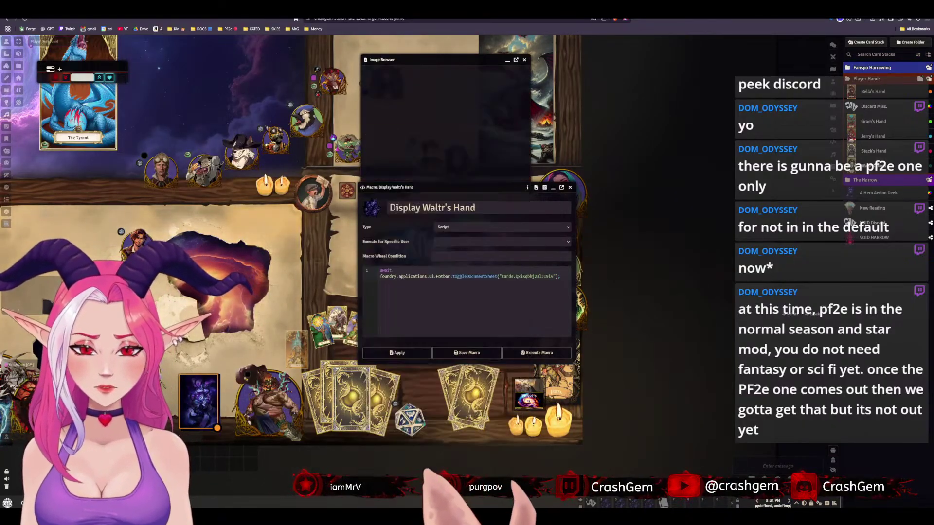
click(466, 354)
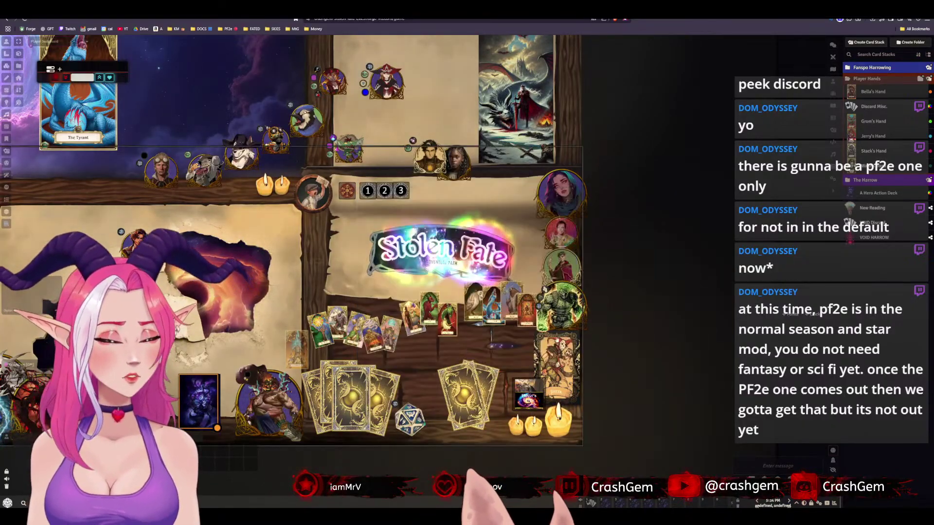
In the macro list, set the first player's display-hand macro icon to the custom hand image, save it and delete its duplicate macro
click(833, 142)
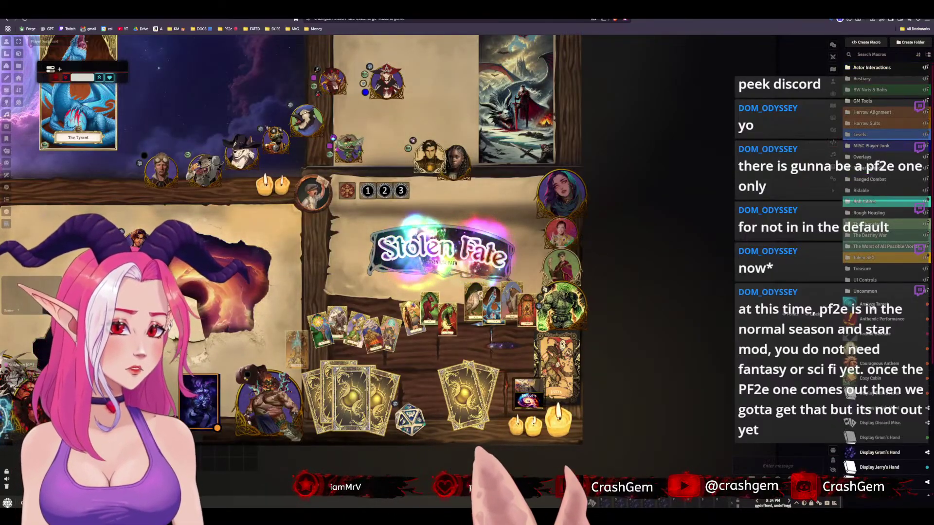
scroll(922, 261, down, 4)
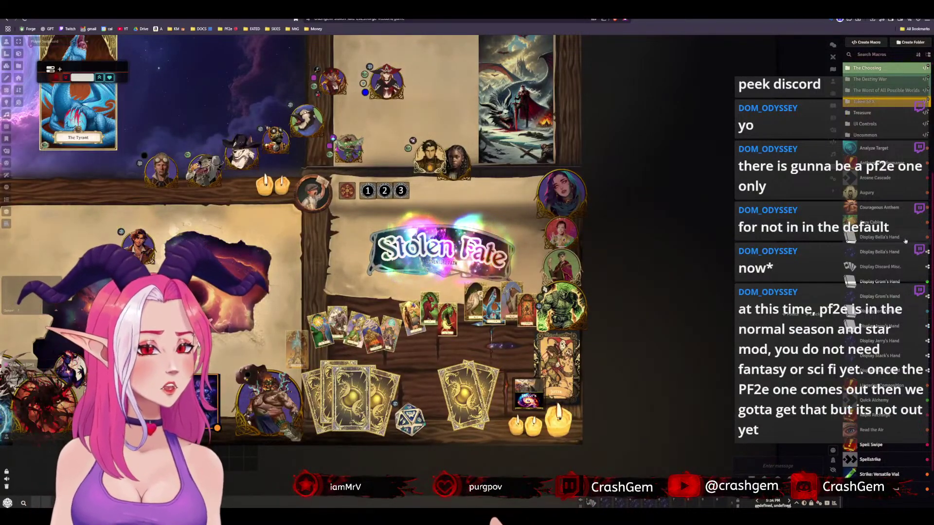
click(928, 254)
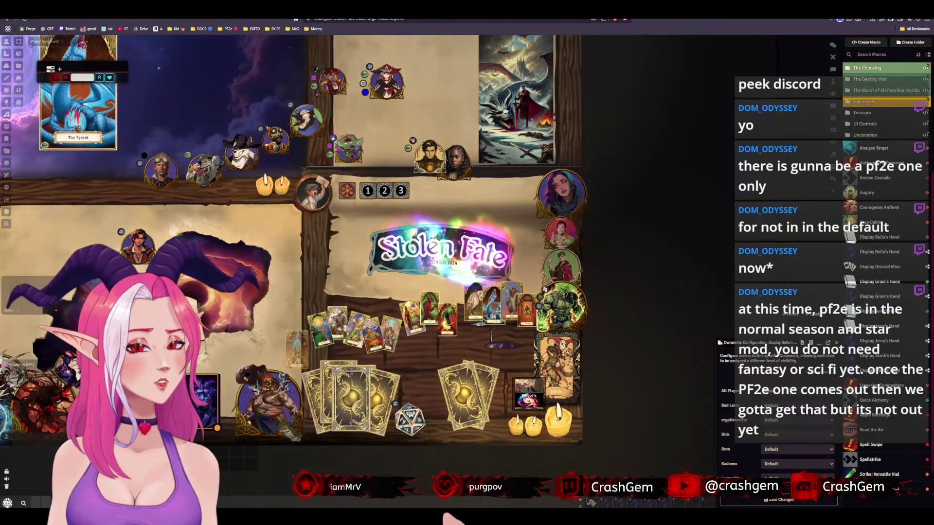
click(836, 342)
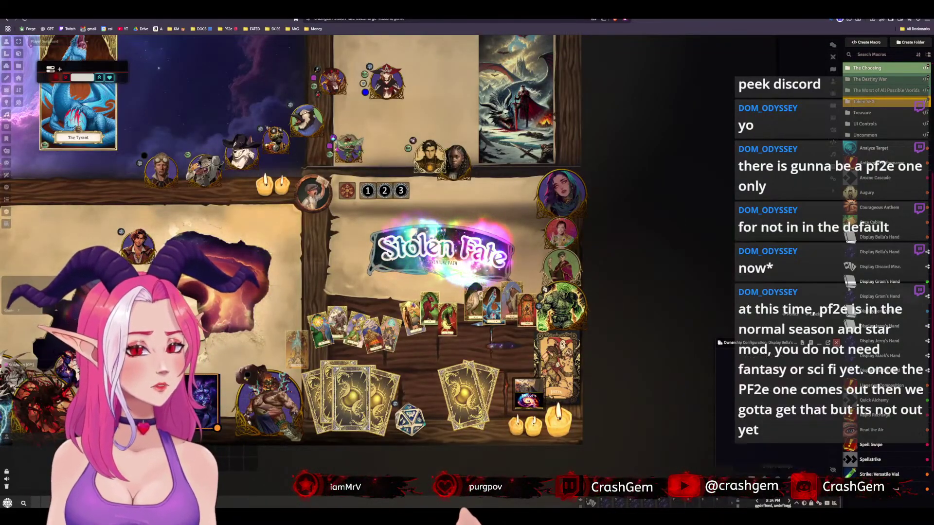
click(883, 239)
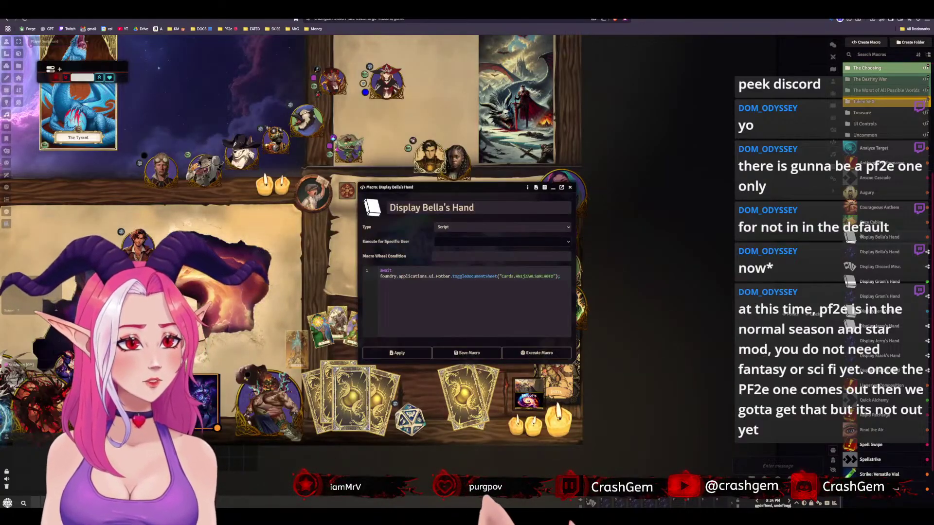
click(331, 214)
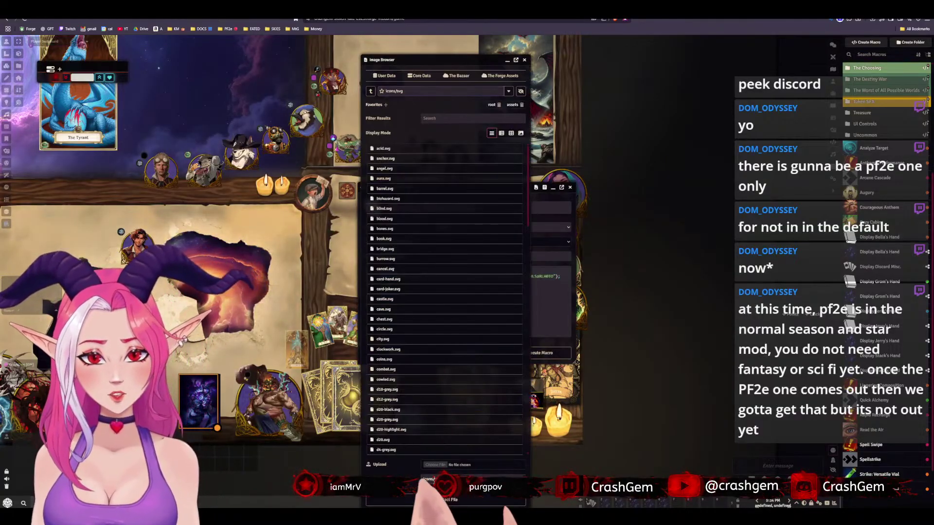
key(Escape)
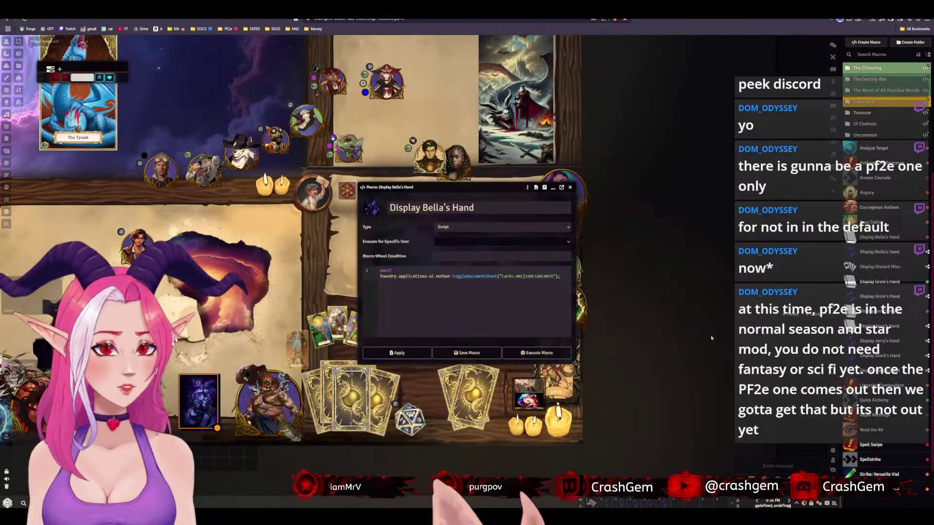
click(466, 352)
right_click(916, 251)
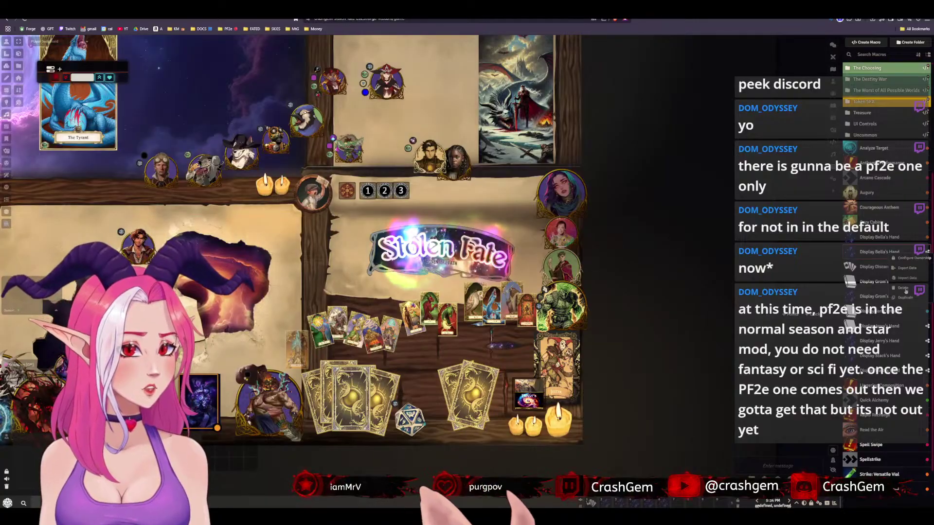
click(902, 288)
key(Return)
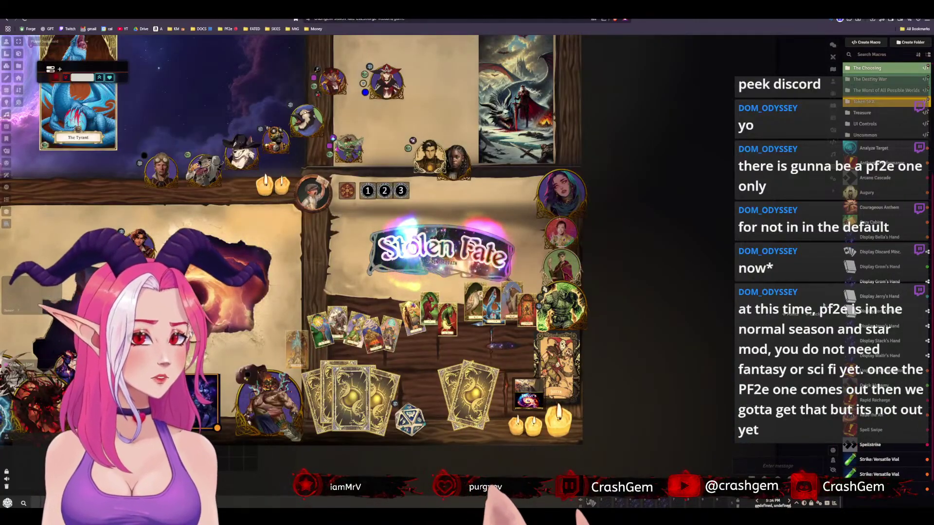
Set the second player's display-hand macro icon to the custom hand image, save it and delete its duplicate macro
click(895, 284)
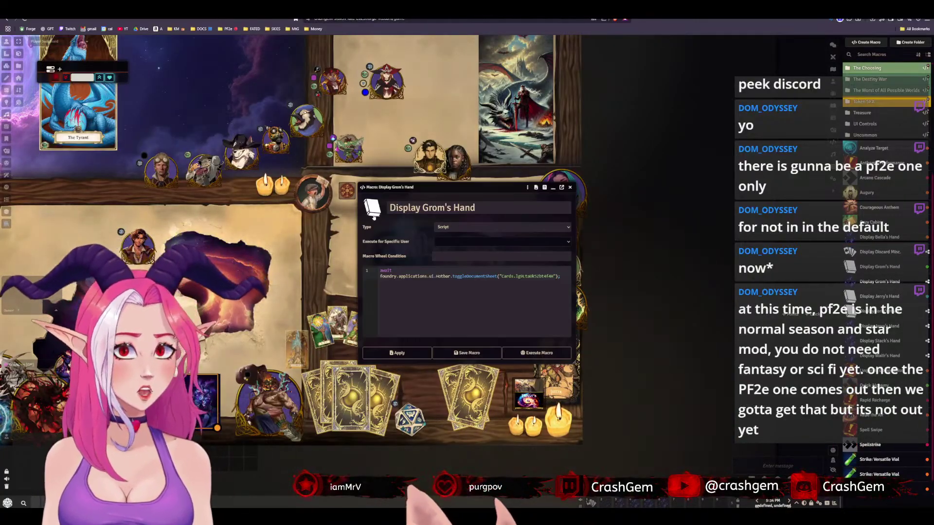
click(373, 209)
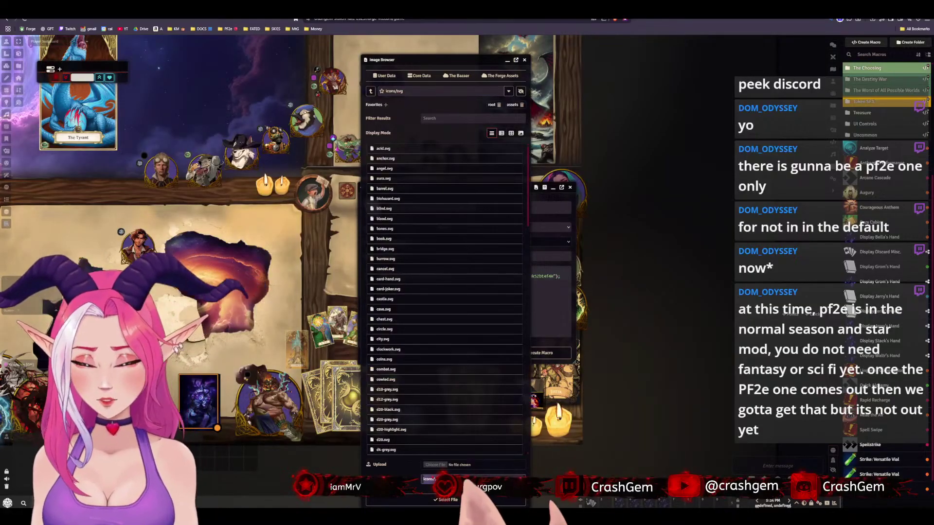
key(Escape)
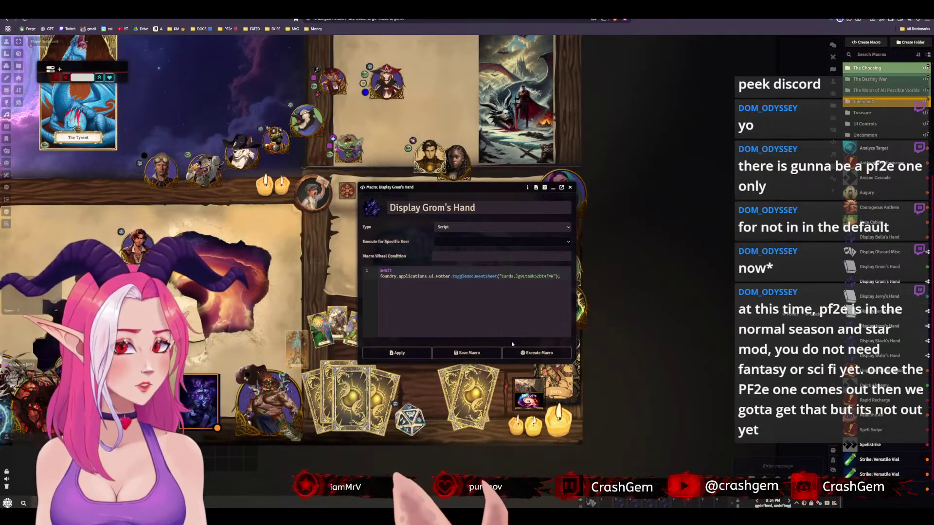
click(467, 353)
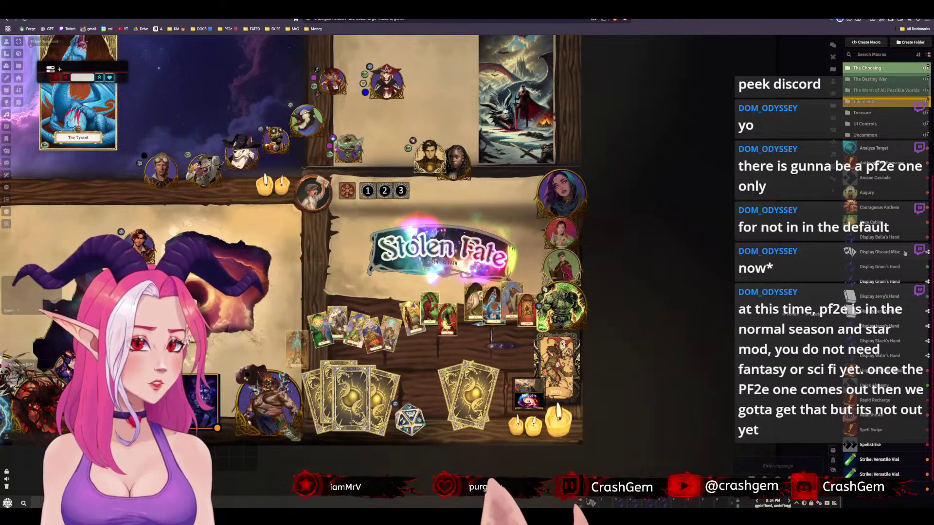
right_click(896, 286)
click(902, 318)
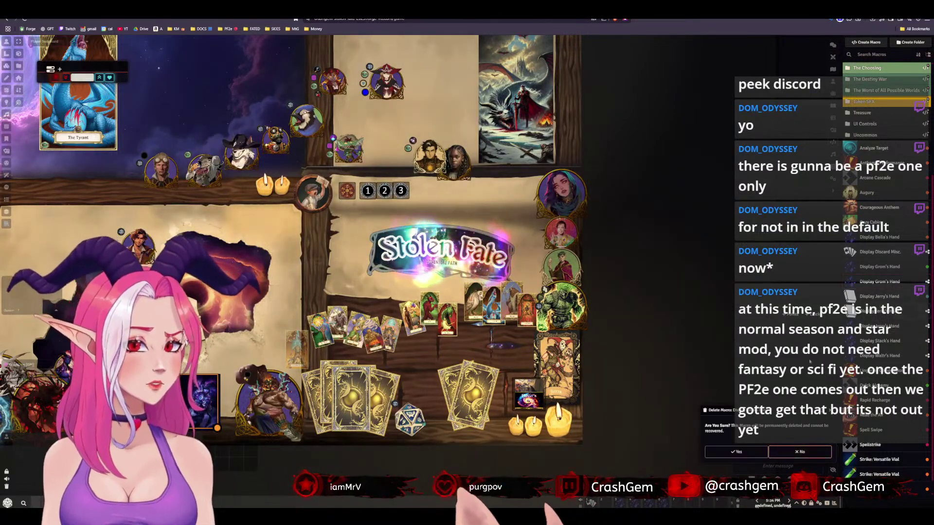
click(737, 452)
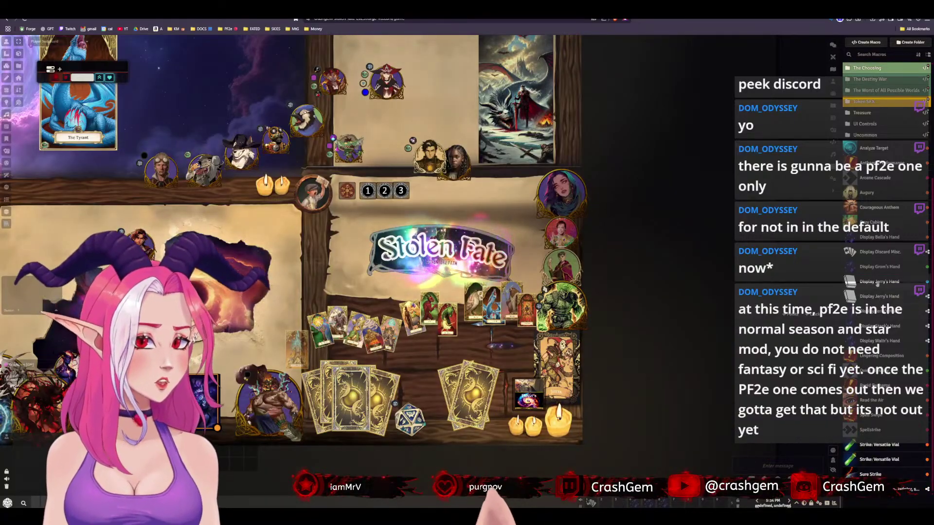
Set the third player's display-hand macro icon to the custom hand image, save it and delete the duplicate listed below it
click(871, 281)
click(330, 209)
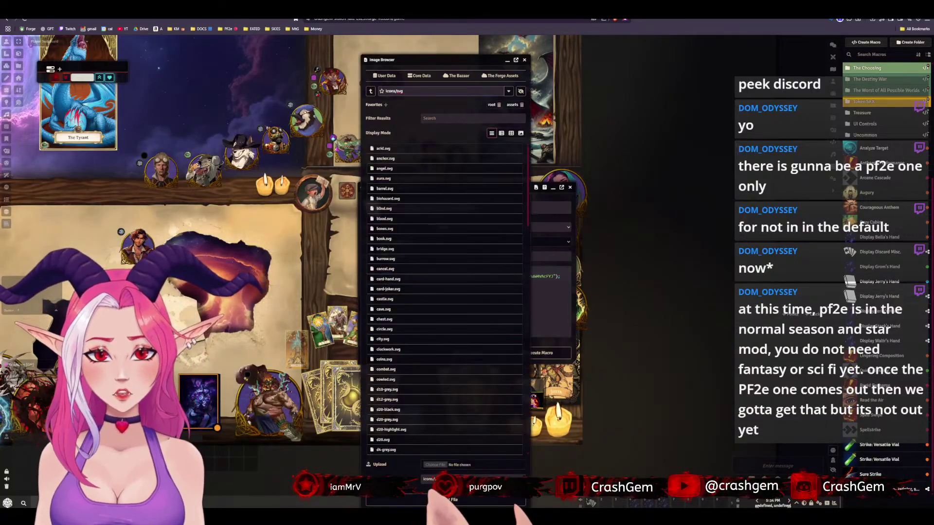
click(384, 502)
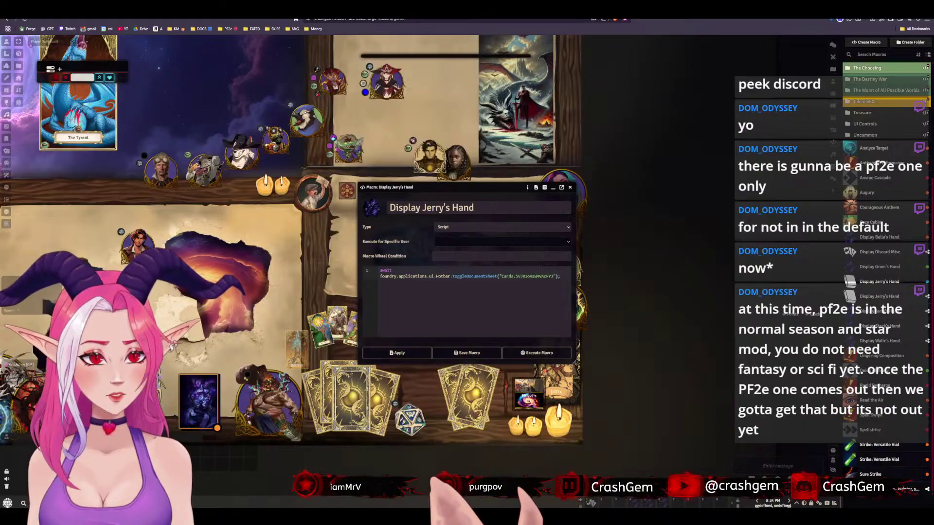
click(465, 353)
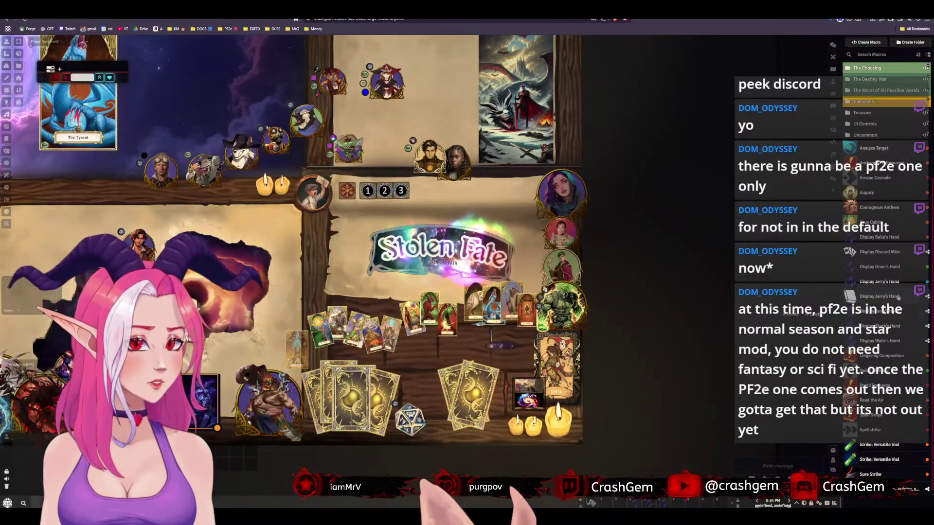
click(903, 329)
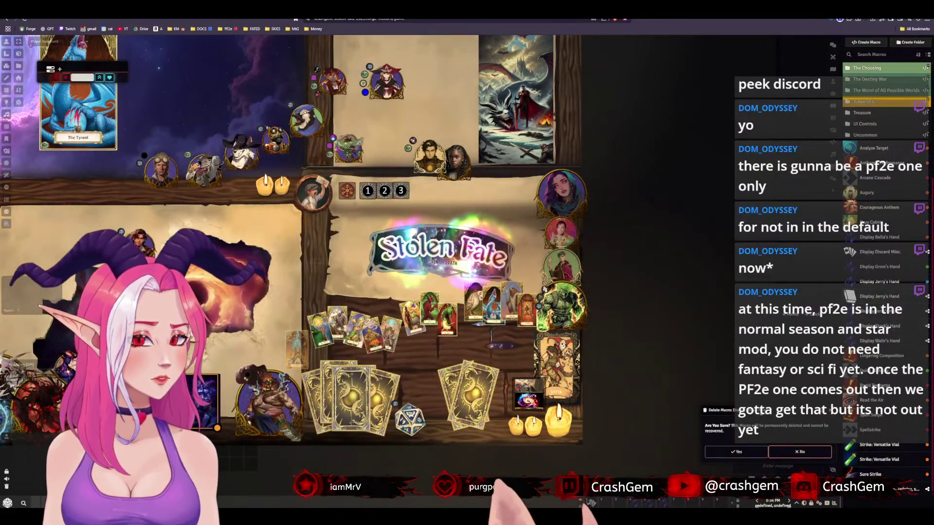
click(736, 452)
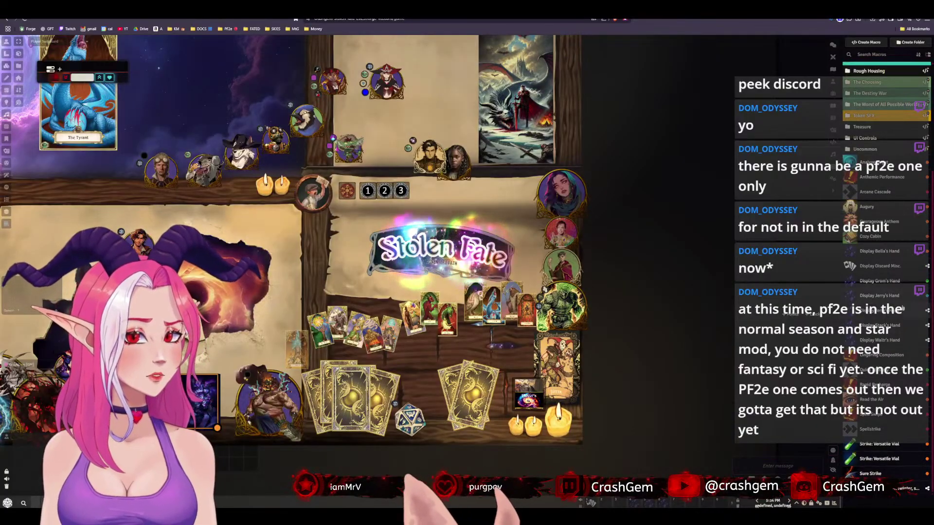
Delete the remaining duplicate display-hand macro between the third and fourth players' macros
right_click(893, 315)
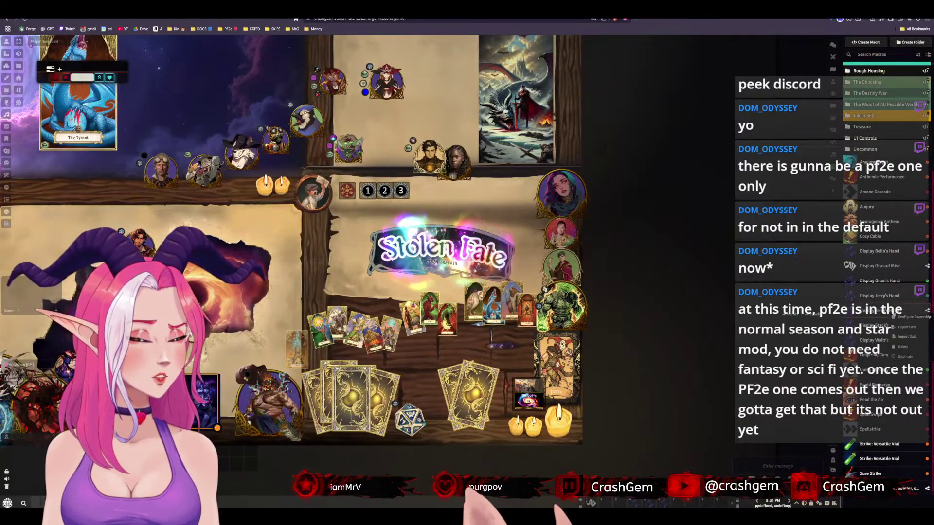
click(902, 347)
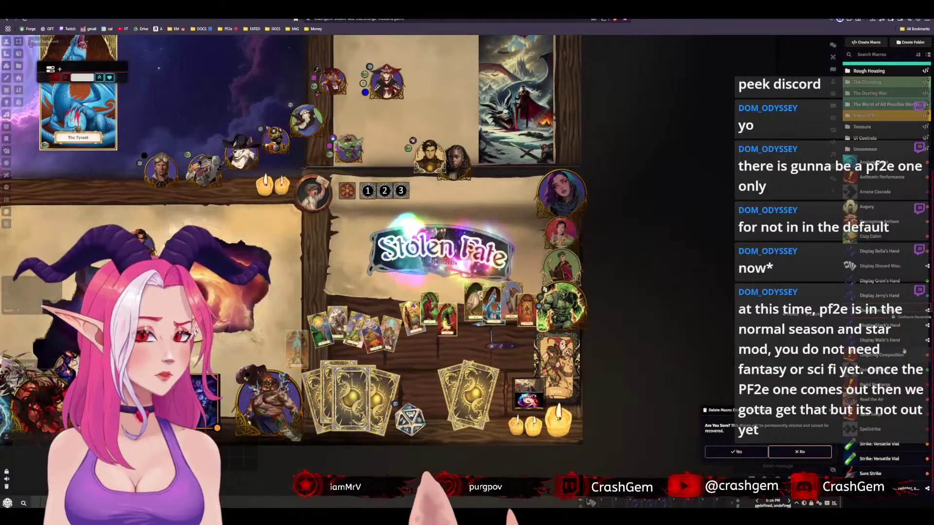
click(750, 452)
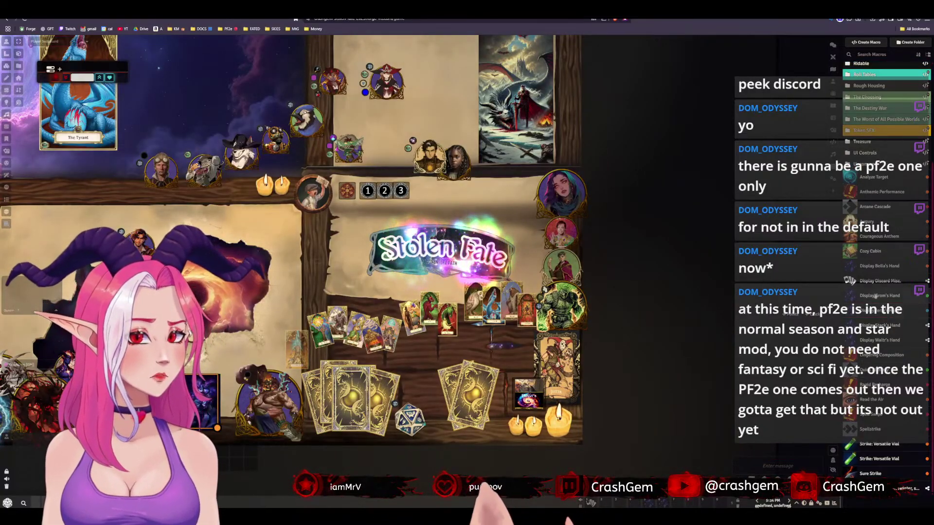
Configure the fourth player's display-hand macro ownership so the matching player is Owner, and save the changes
click(926, 329)
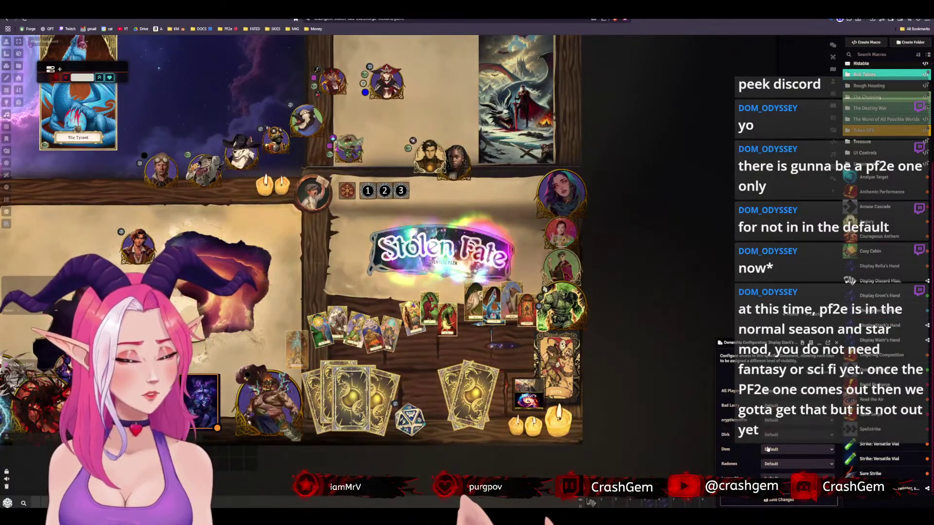
click(772, 464)
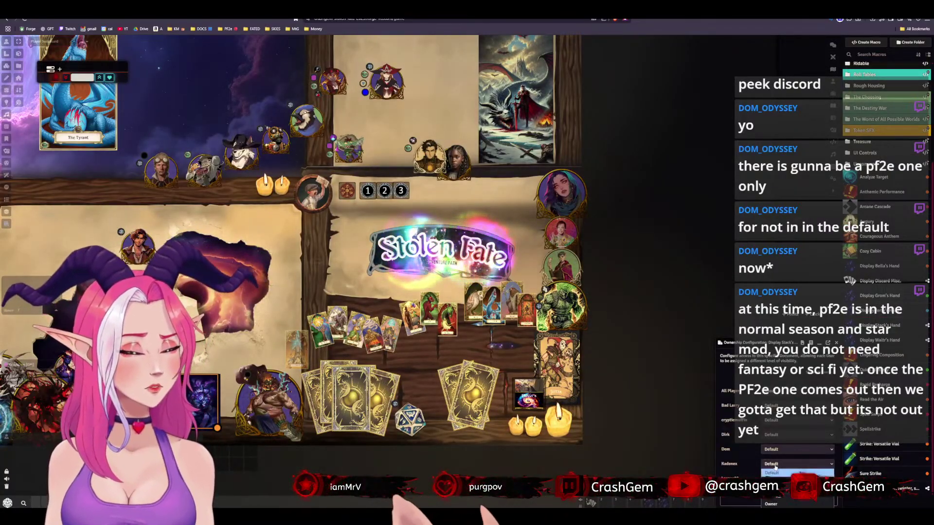
click(776, 504)
click(776, 501)
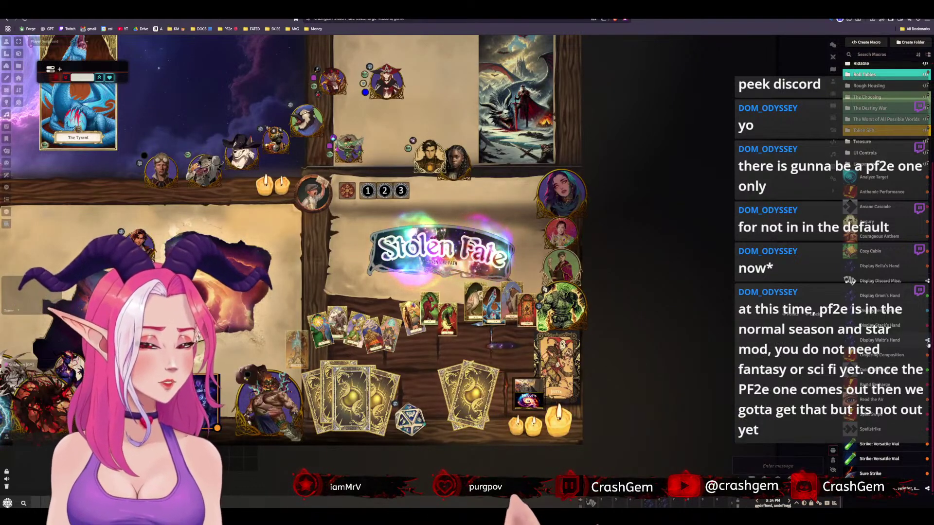
Assign ownership of the fifth player's display-hand macro to the matching player and save the changes
click(927, 341)
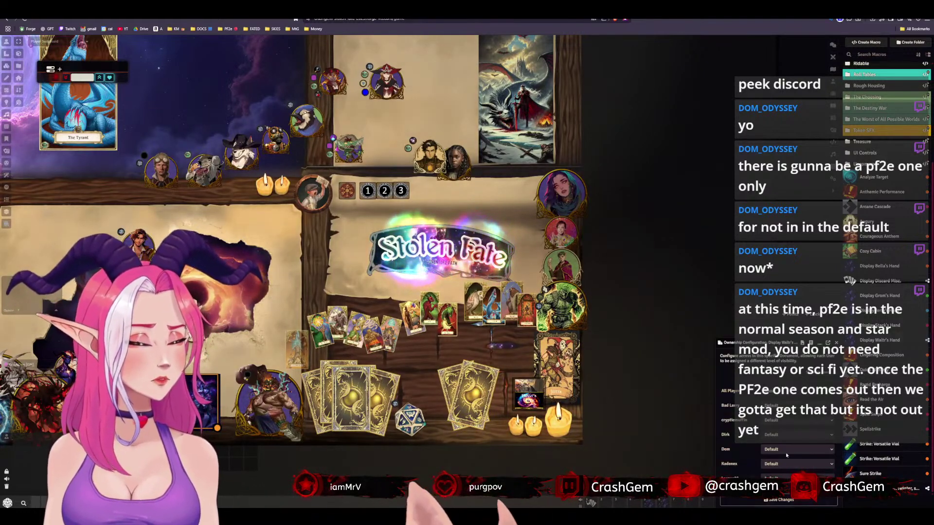
click(782, 477)
click(782, 471)
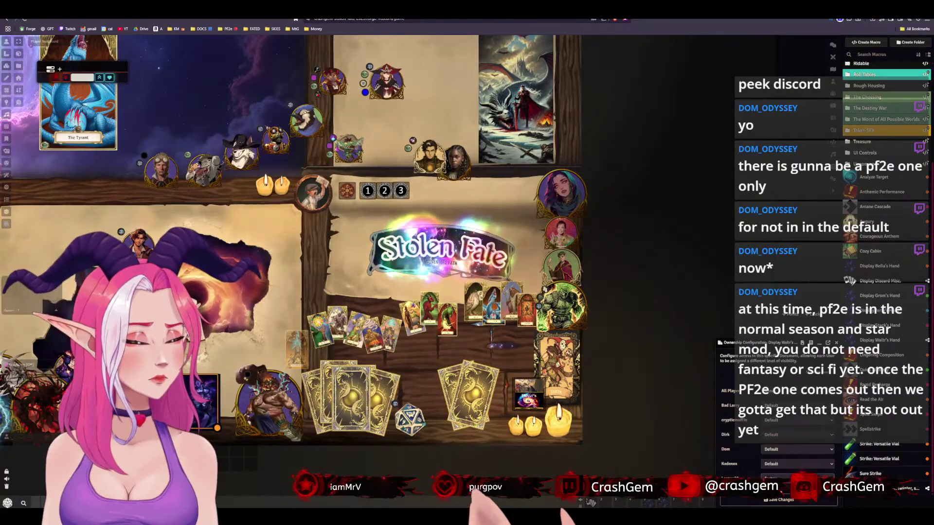
click(780, 500)
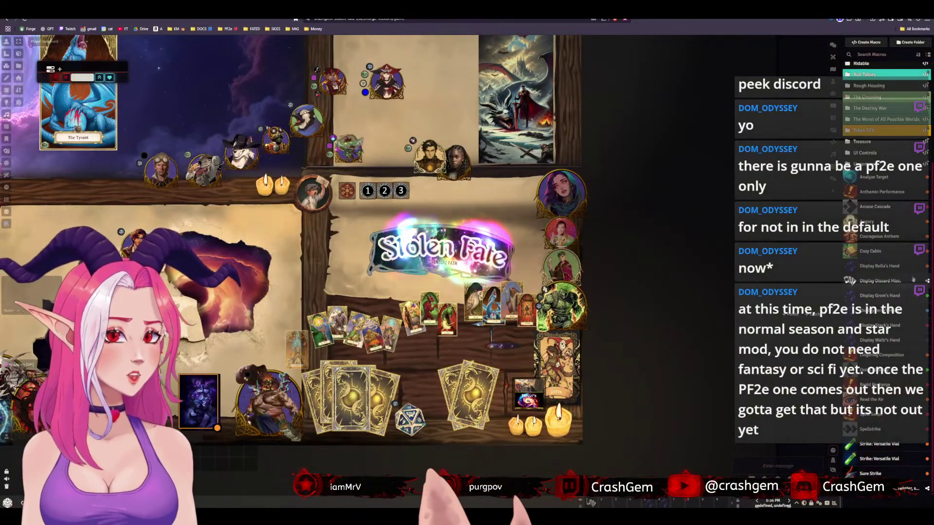
Set the All Players ownership level for the Display Discard Misc. macro and save the changes
click(928, 282)
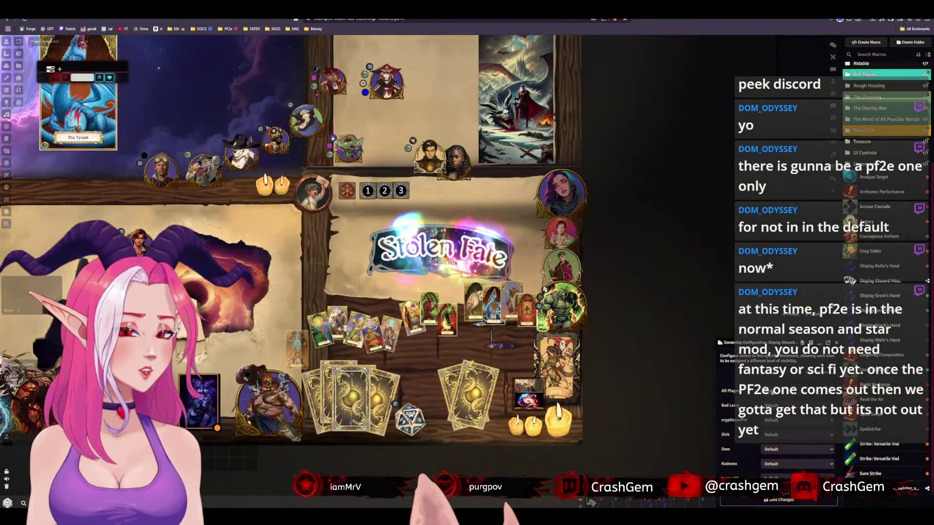
click(797, 390)
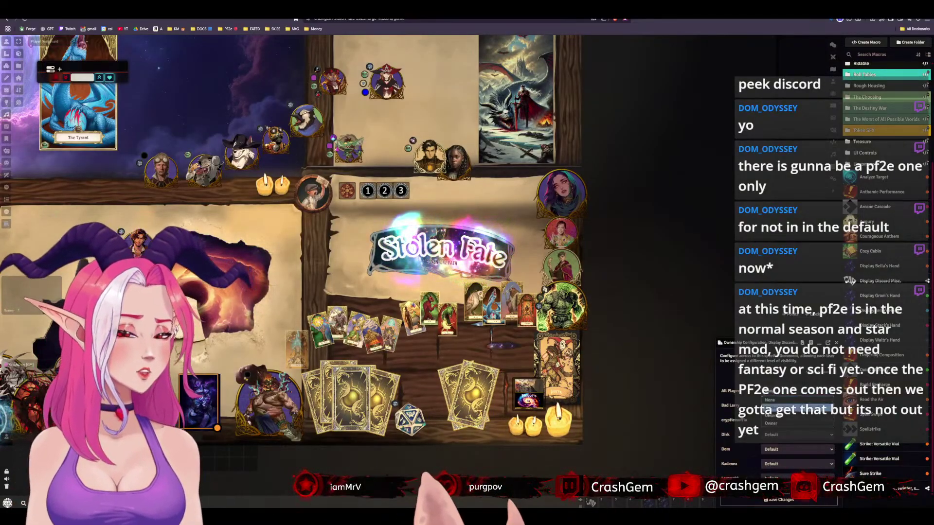
click(778, 499)
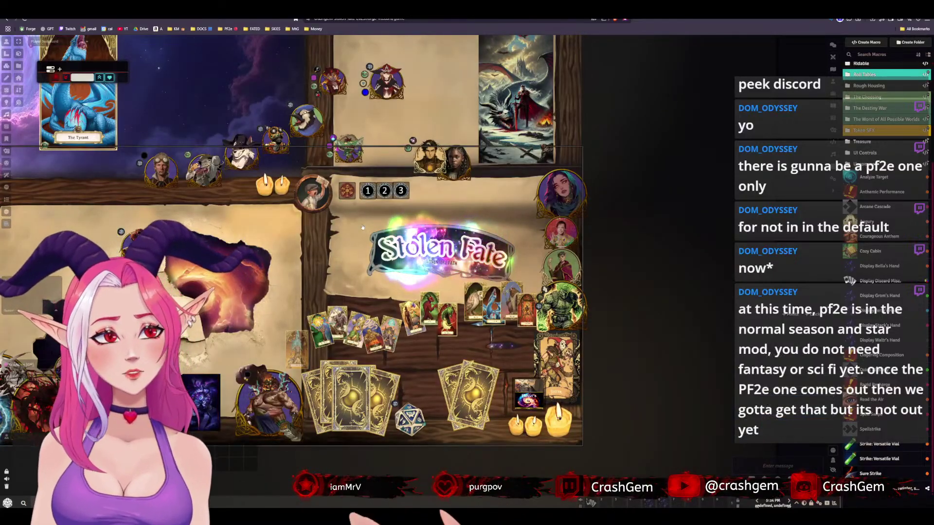
Move The Tyrant card from the galaxy area of the Player Dashboard onto the Harrowing Discard pile
drag(204, 273, 422, 277)
scroll(428, 243, down, 5)
drag(442, 98, 359, 187)
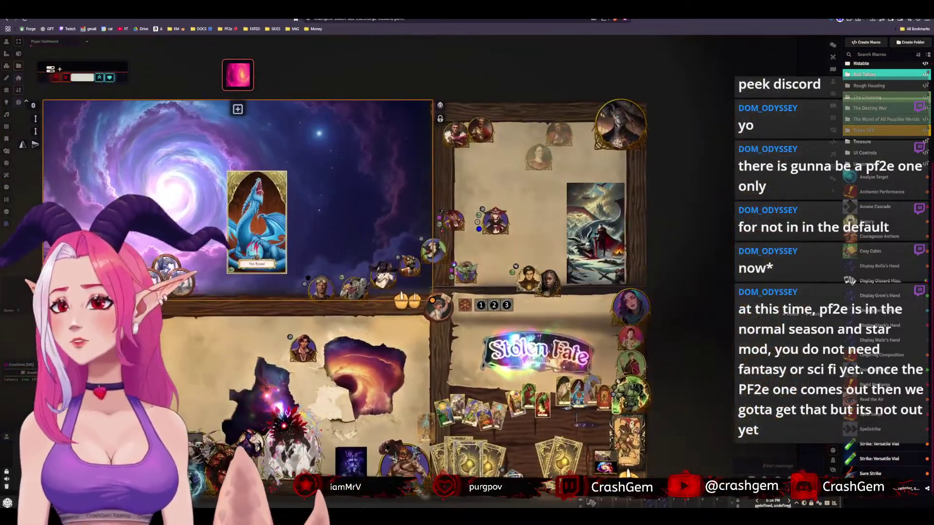
click(6, 42)
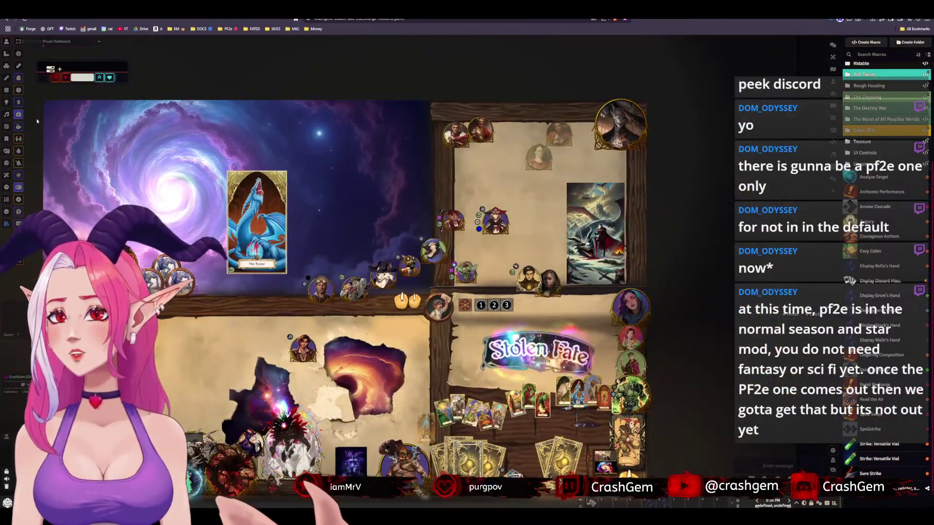
click(6, 65)
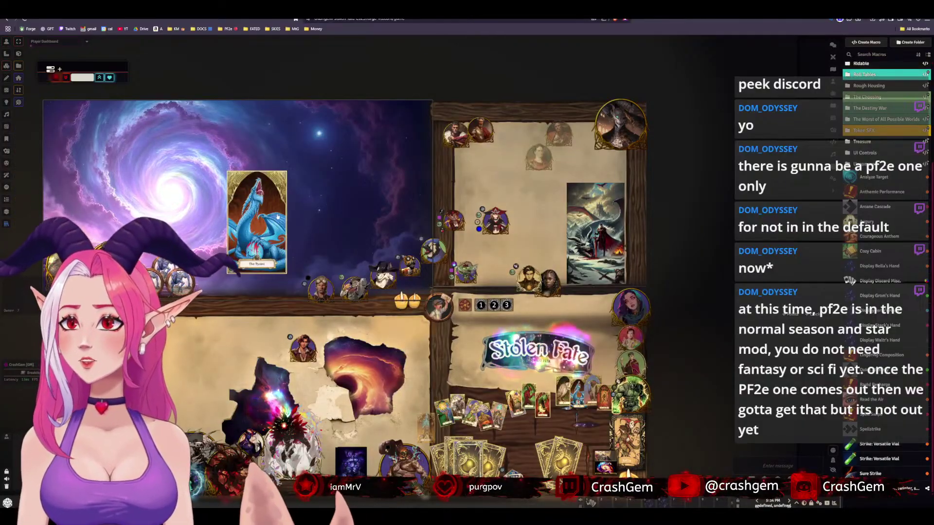
click(6, 151)
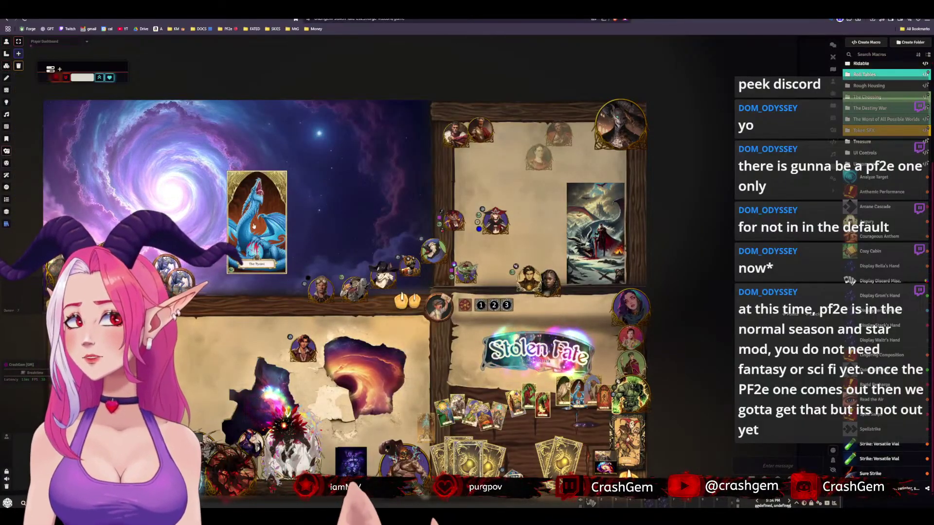
drag(334, 236, 388, 146)
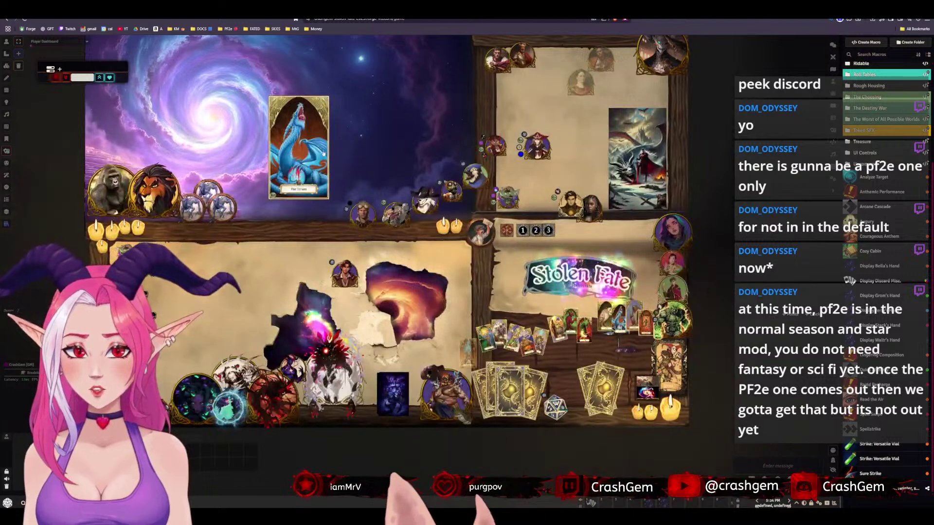
drag(300, 155, 599, 396)
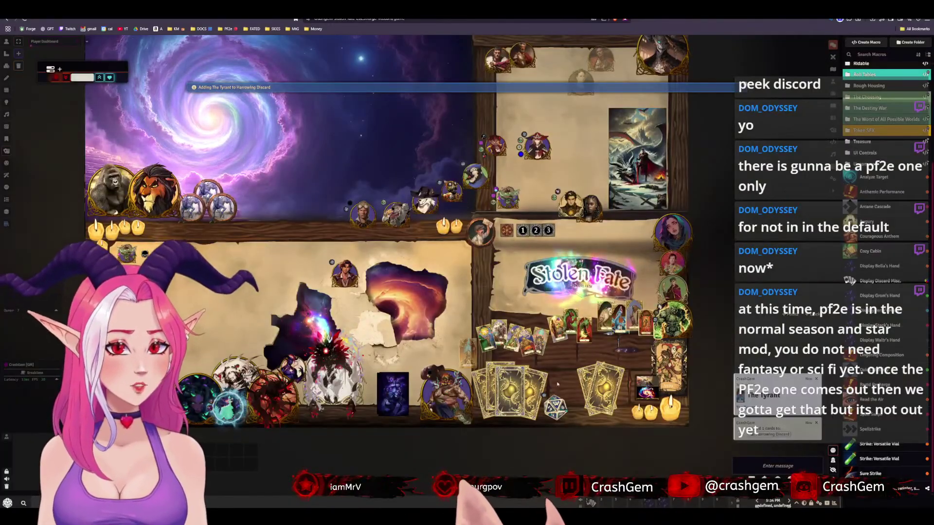
mouse_move(509, 387)
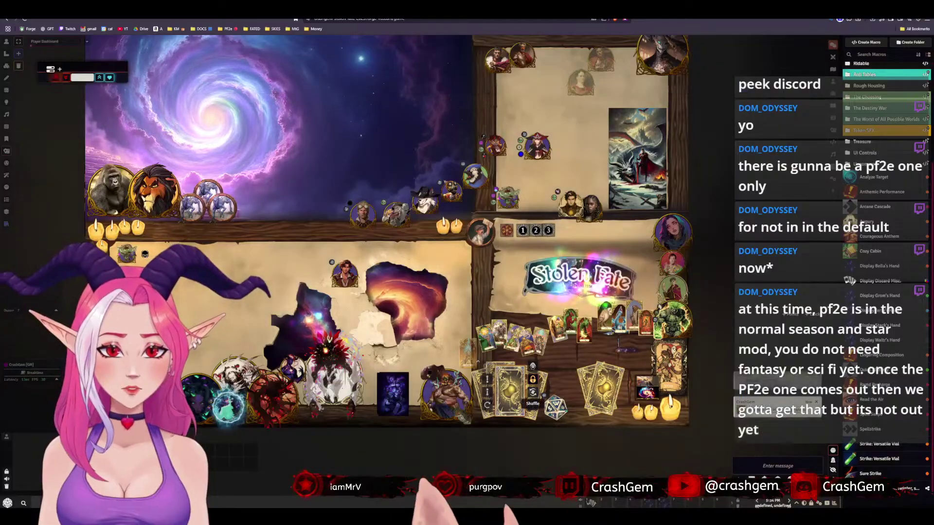
click(404, 152)
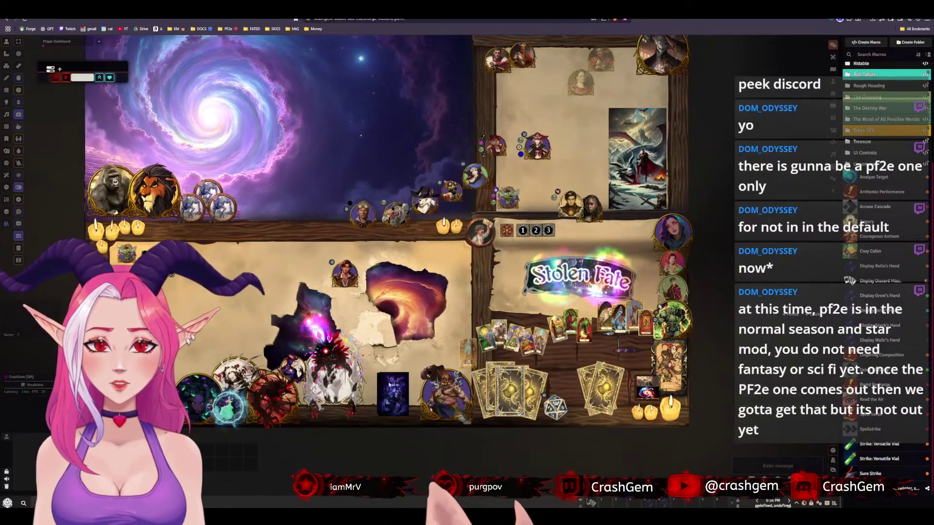
Reset A Hero Action Deck so all dealt cards are recalled to it, and close its configuration
drag(389, 384, 401, 342)
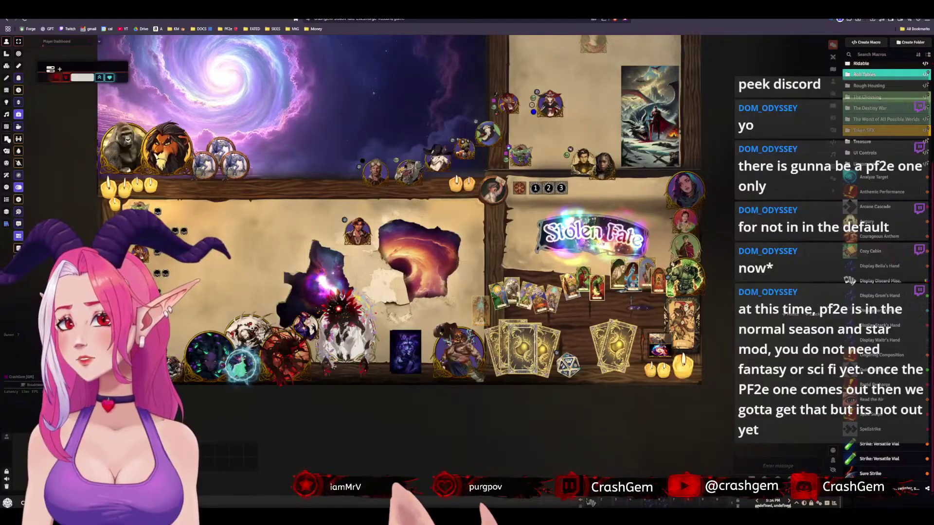
click(7, 151)
right_click(409, 354)
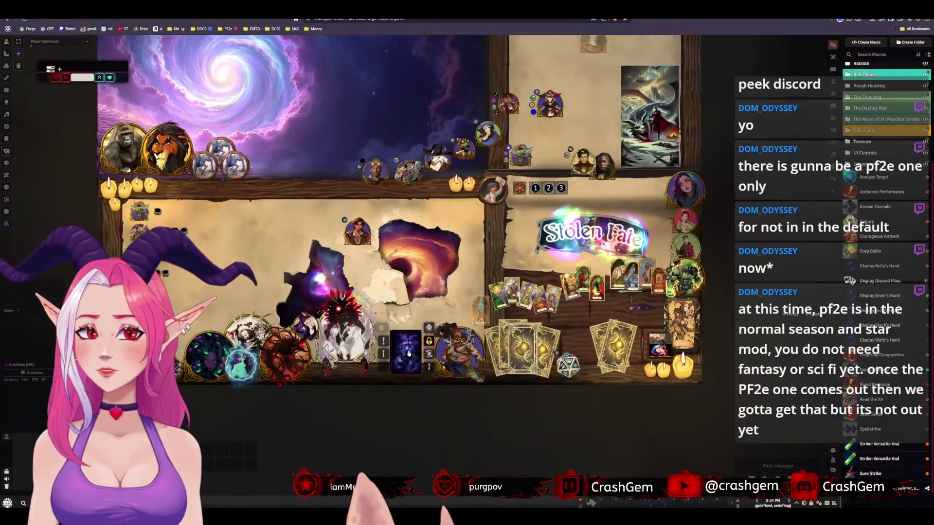
double_click(410, 359)
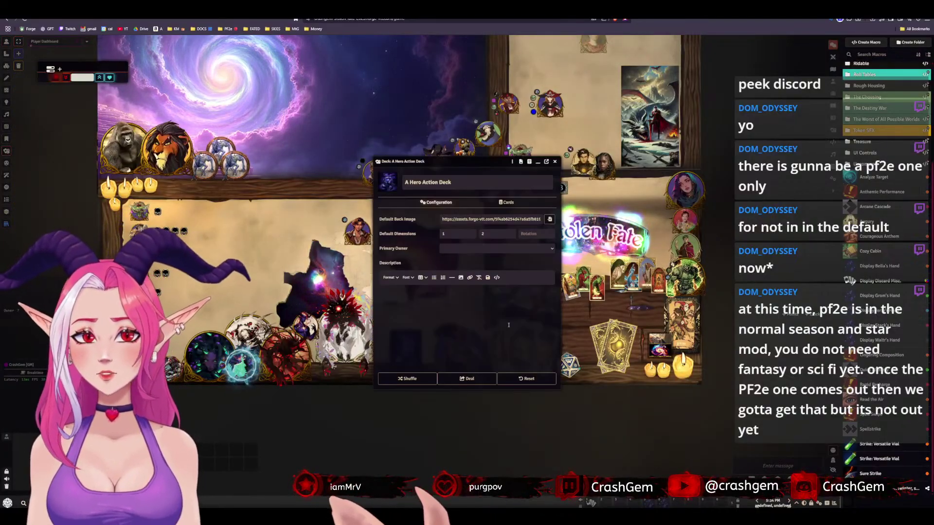
click(526, 378)
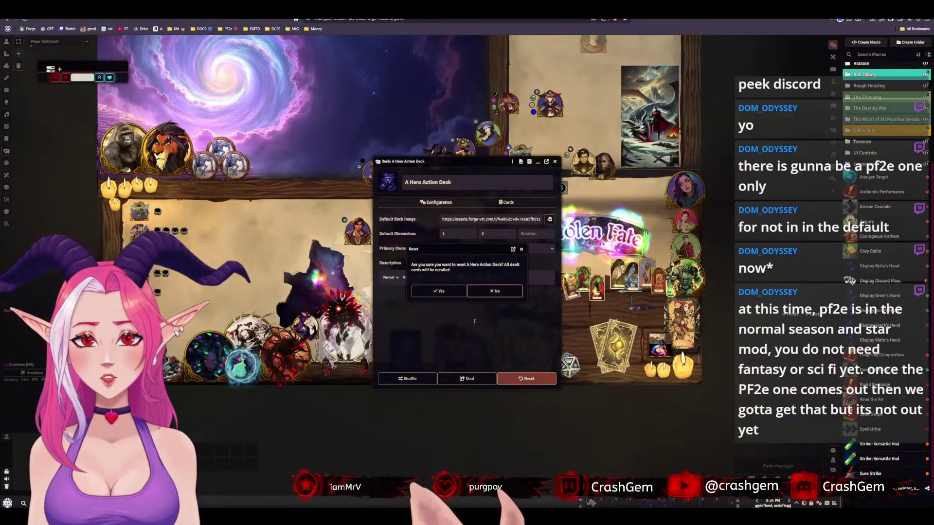
click(440, 291)
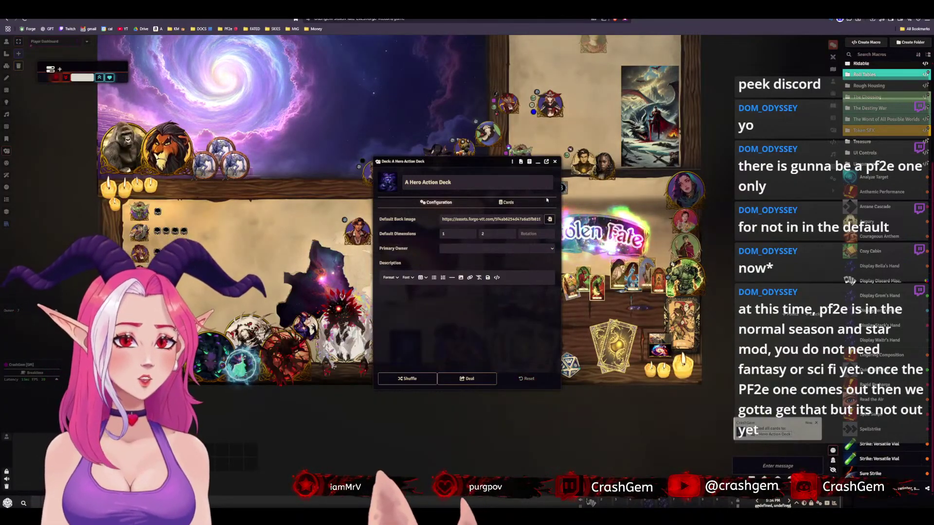
click(555, 160)
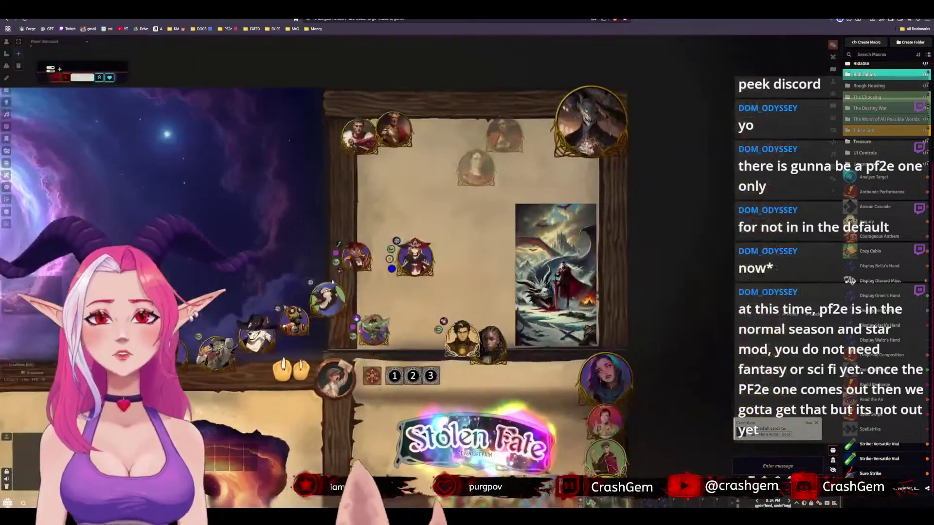
Go through the party tokens on the dashboard and remove their Harrowed Charisma effects
click(6, 41)
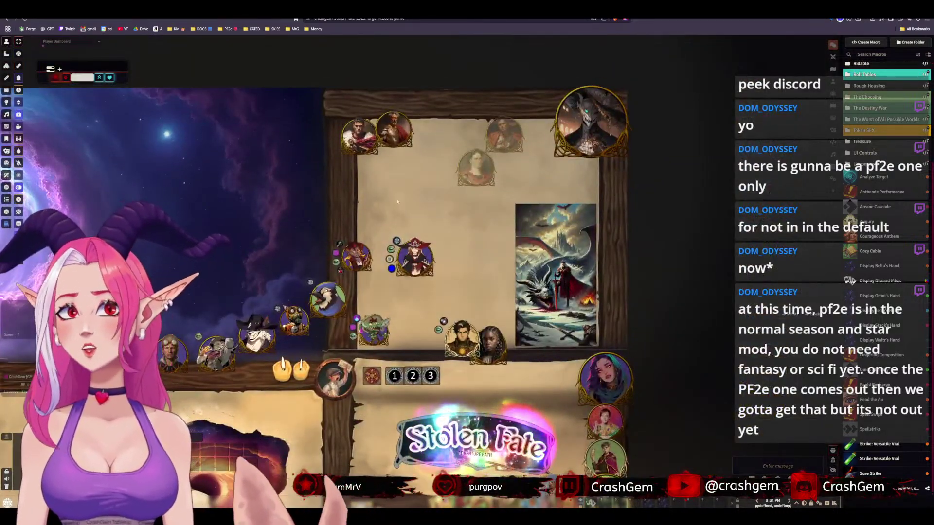
drag(415, 221, 517, 145)
click(515, 180)
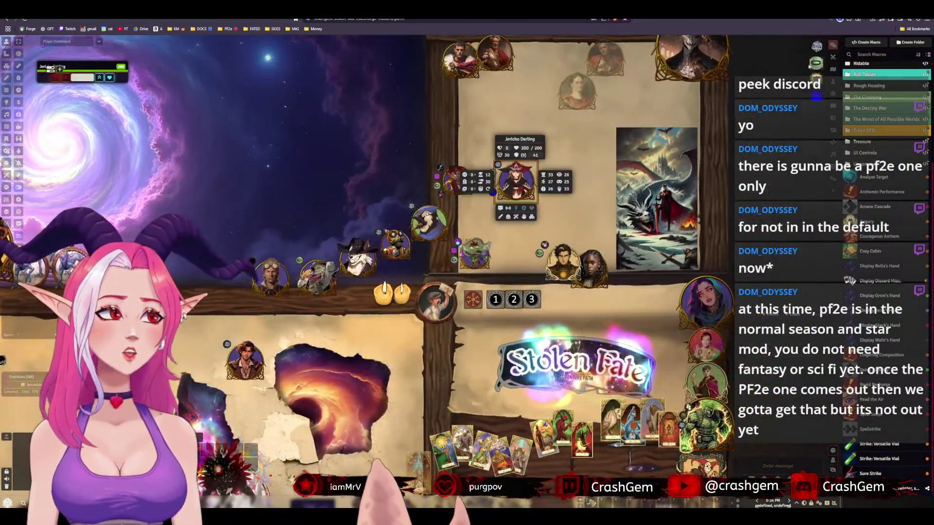
click(456, 180)
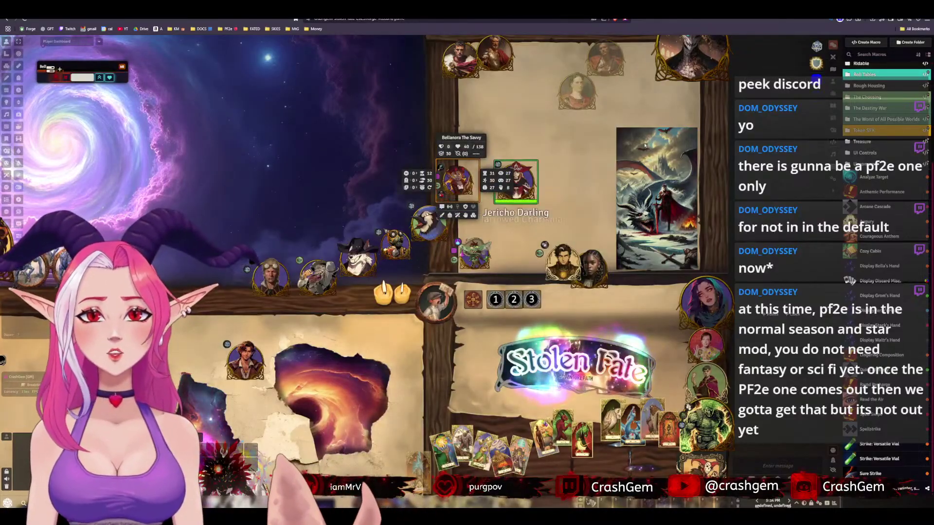
mouse_move(816, 97)
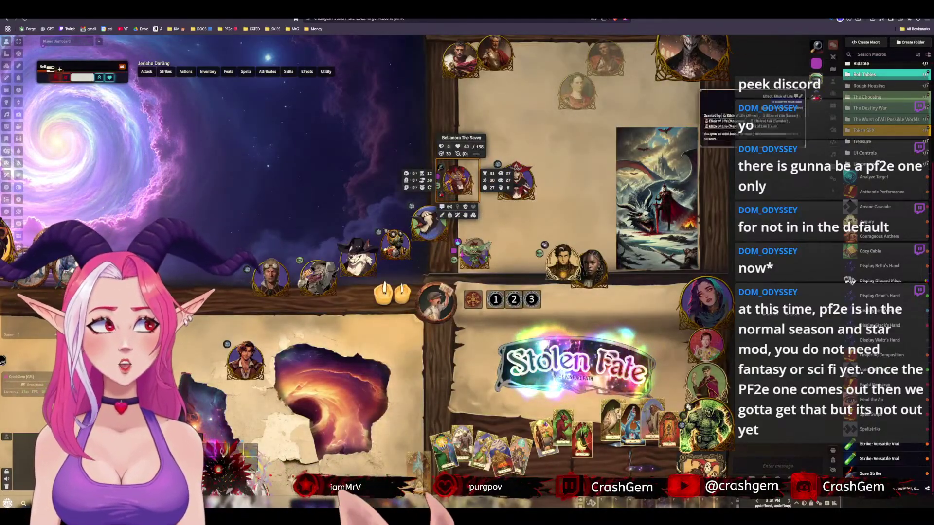
click(474, 253)
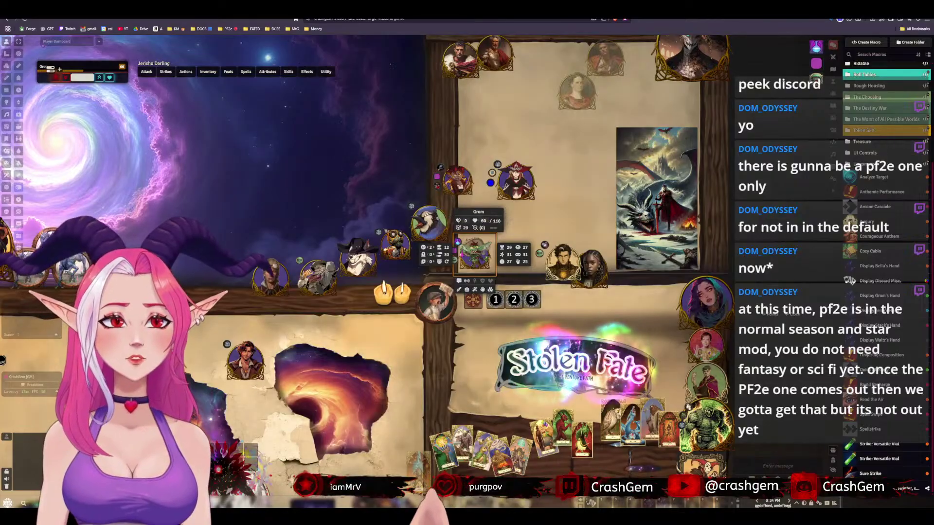
click(318, 278)
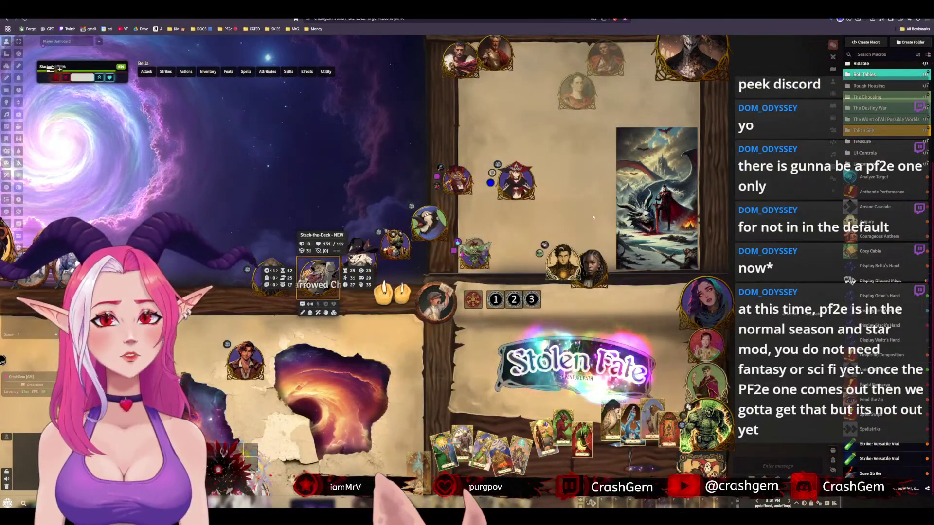
click(563, 263)
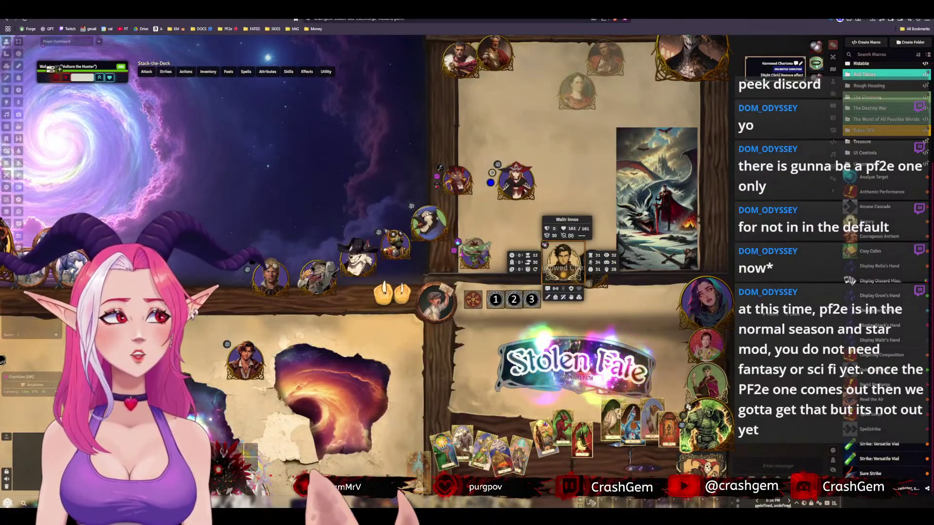
right_click(817, 66)
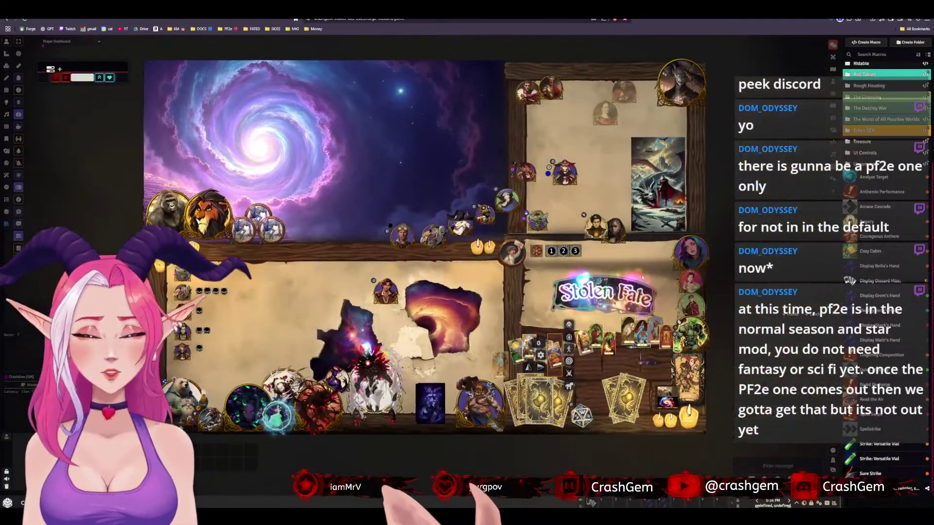
Open the banquet-courtyard Rome scene from the Rome folder in Chapter 2 of Stolen Fate
click(833, 70)
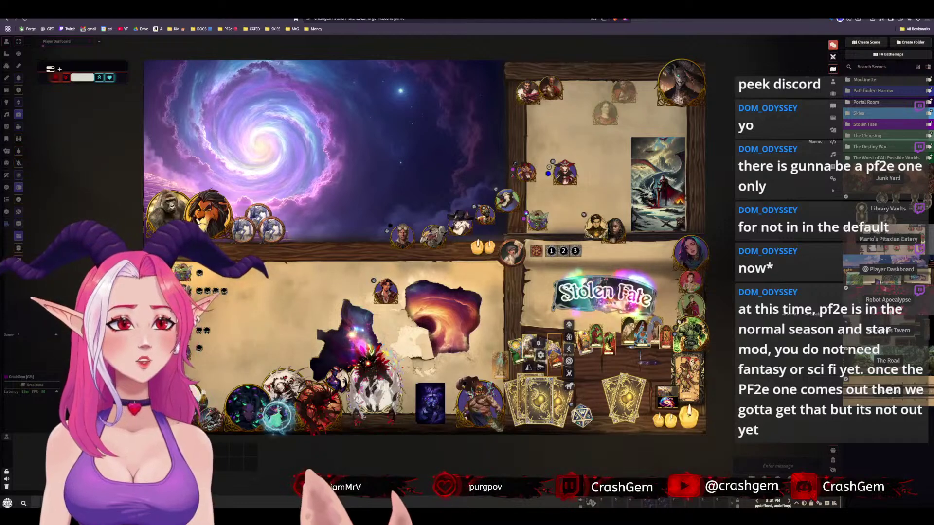
click(869, 158)
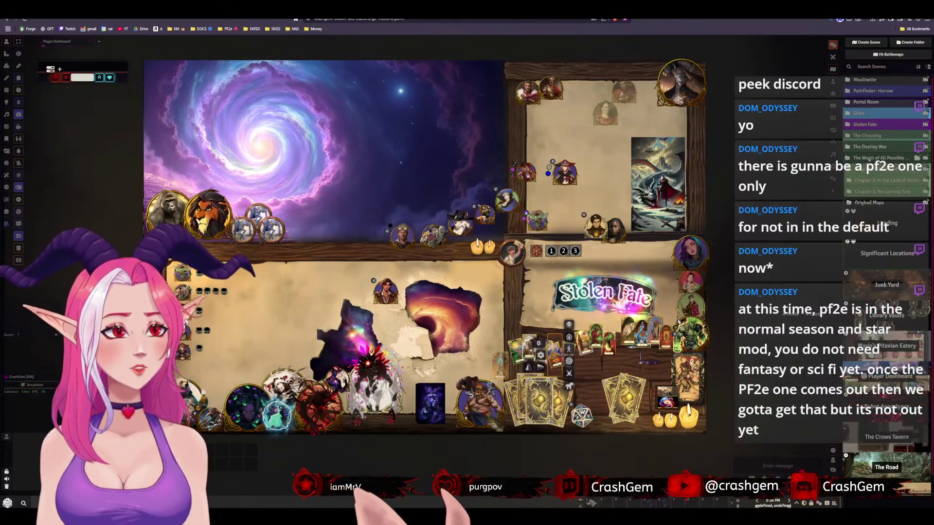
click(869, 158)
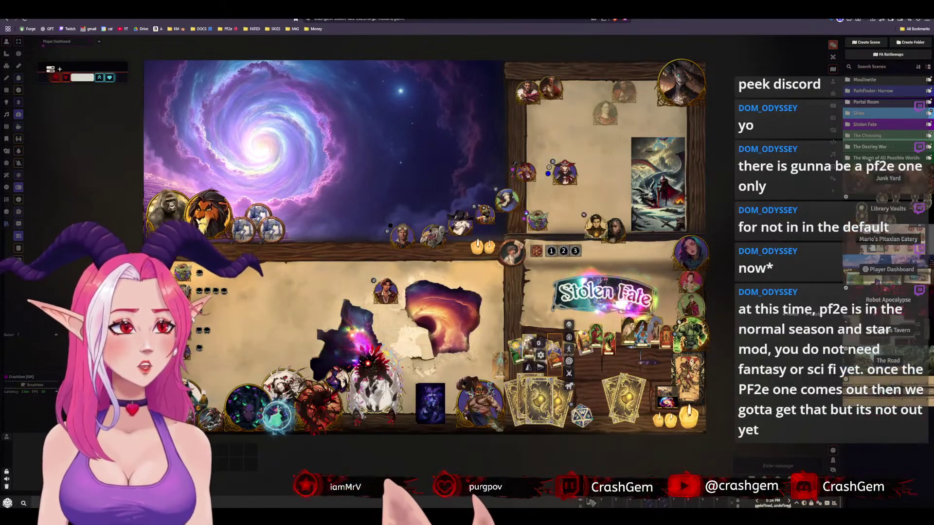
click(866, 125)
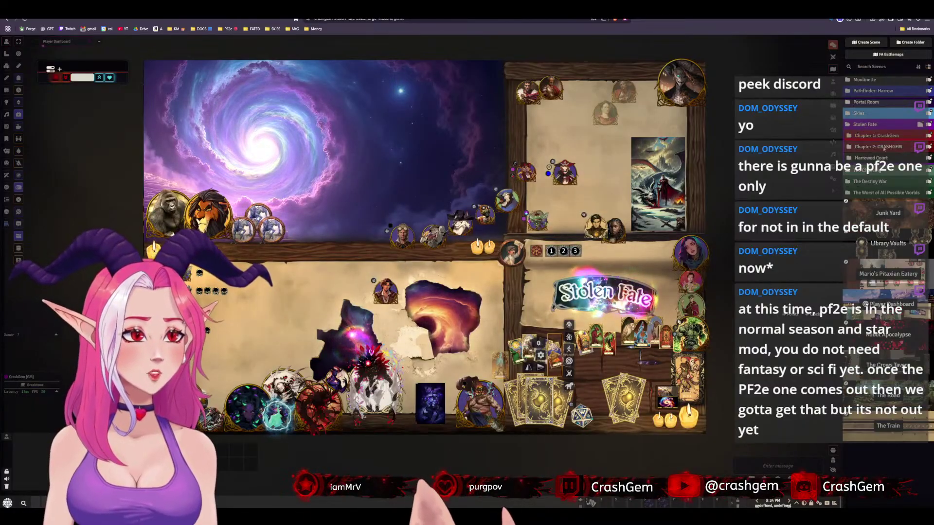
click(881, 137)
click(861, 191)
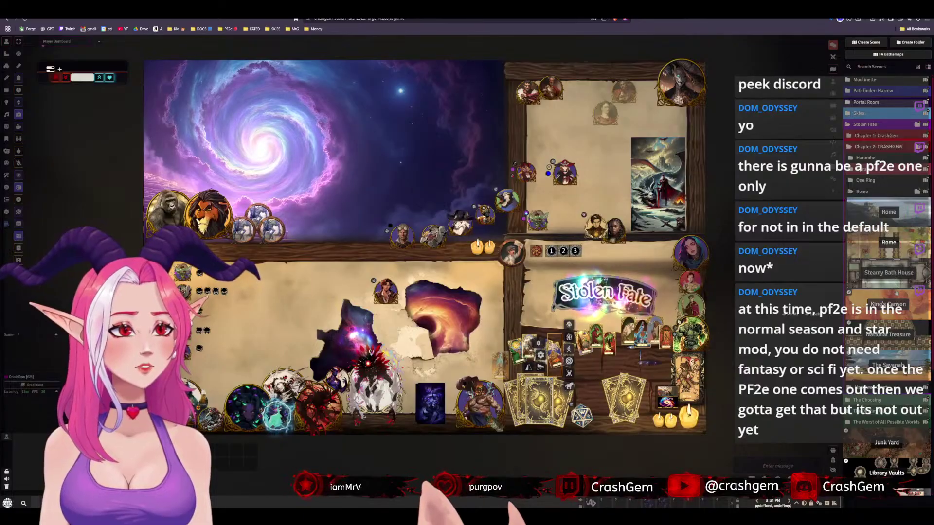
click(888, 246)
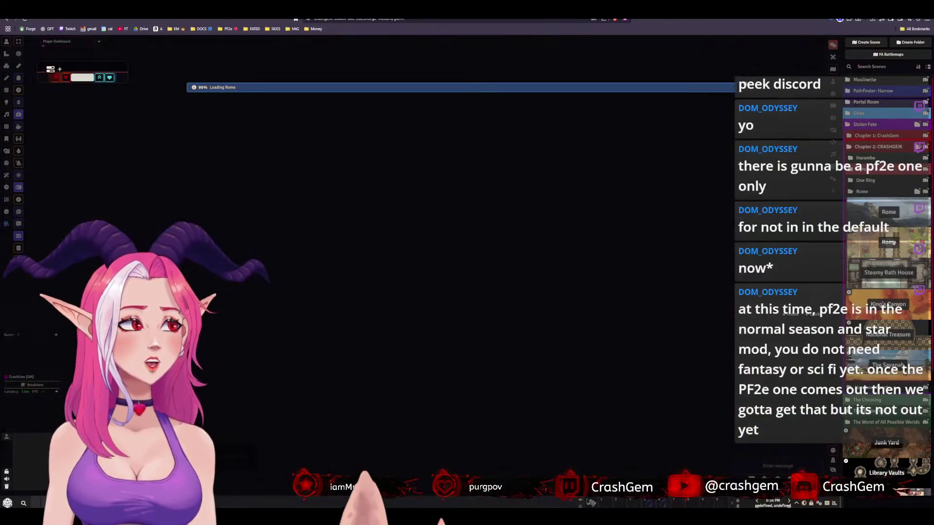
scroll(466, 272, down, 10)
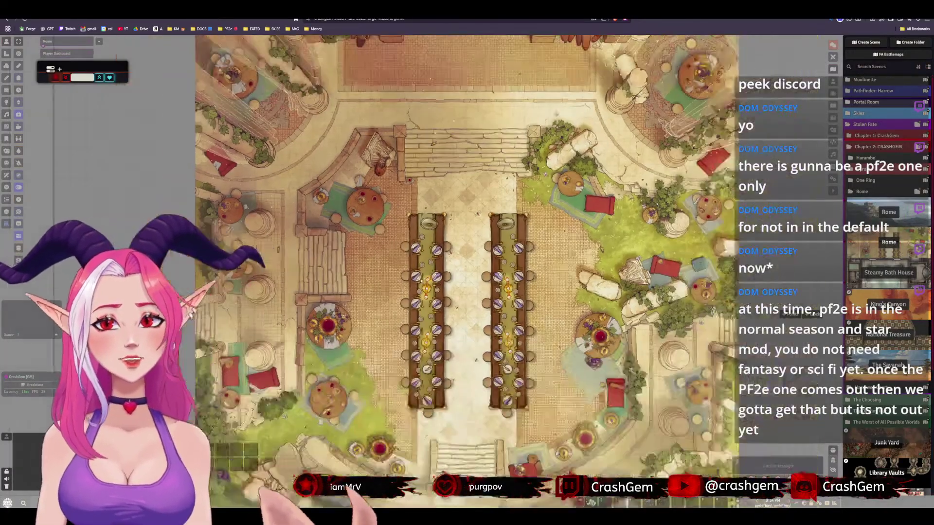
scroll(465, 175, up, 8)
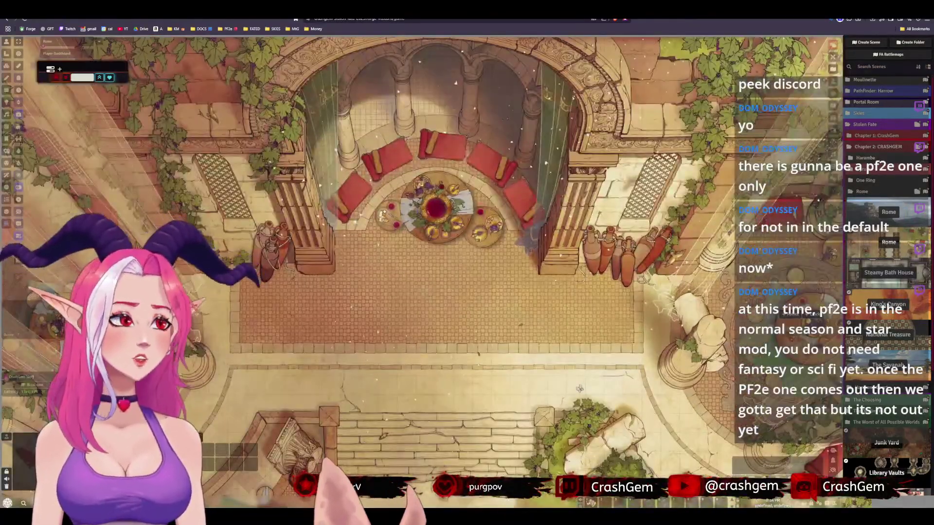
Search the actors for "caes" and place the Julius Caesar token beside the round table in the Rome scene's alcove
click(832, 80)
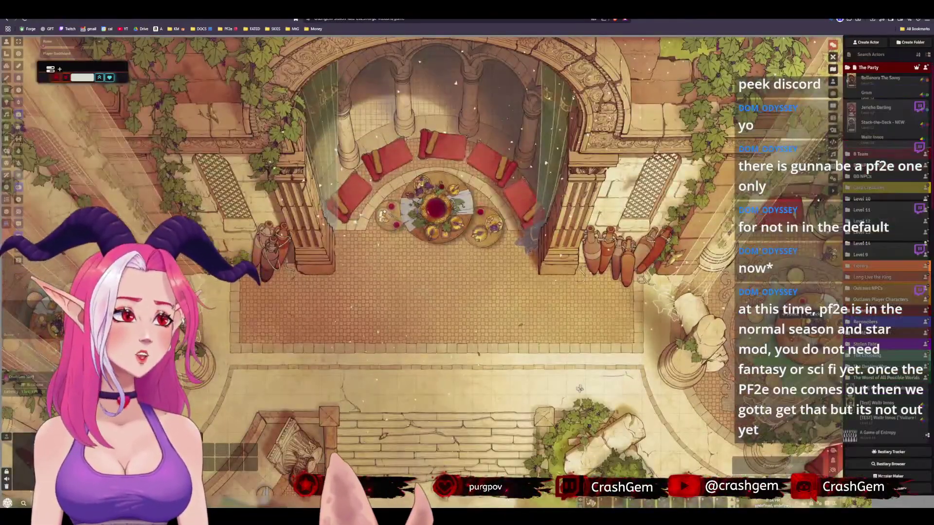
click(880, 54)
text(cea)
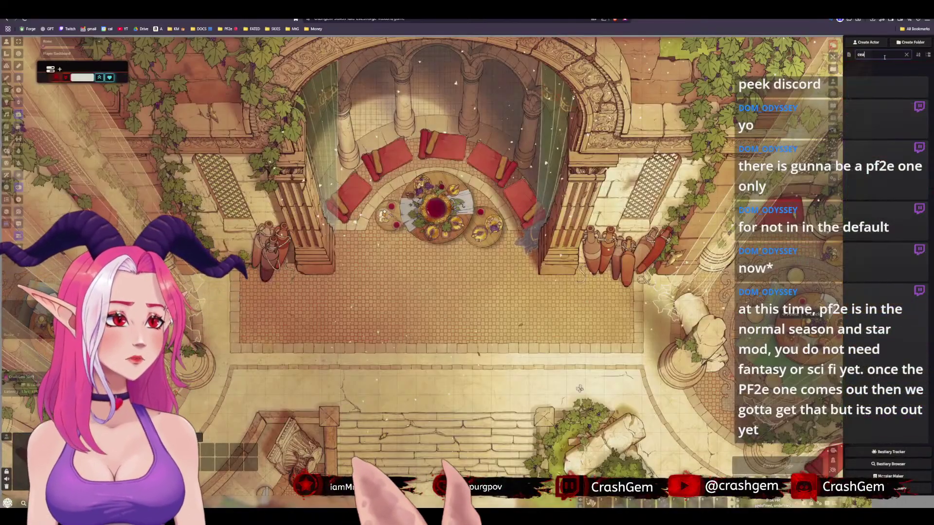
text(es)
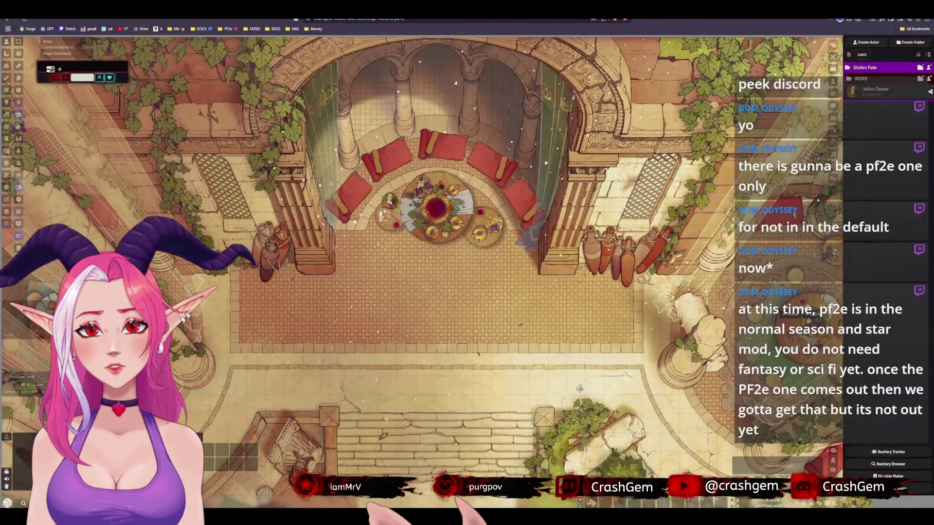
Set the banquet-courtyard Rome scene's grid size to 70 pixels and accept the change of scene dimensions
scroll(578, 387, down, 3)
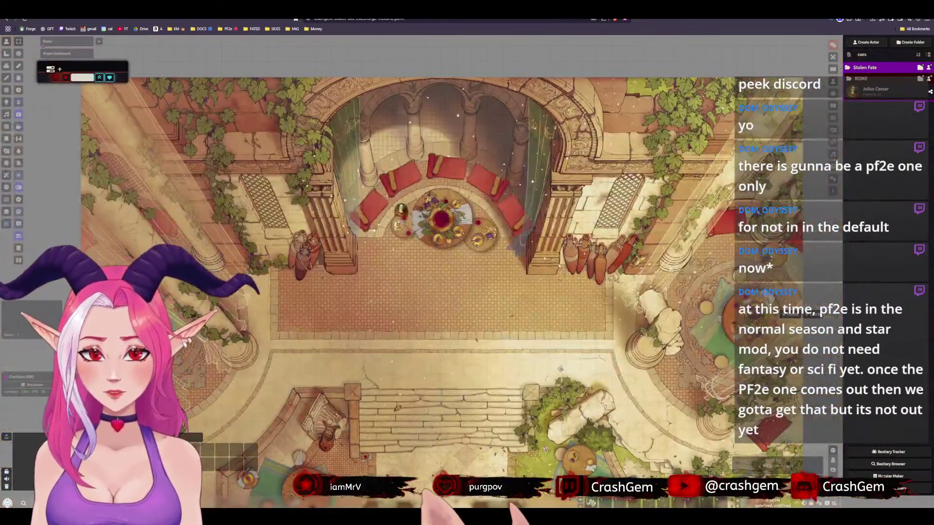
drag(561, 369, 665, 113)
scroll(469, 275, up, 3)
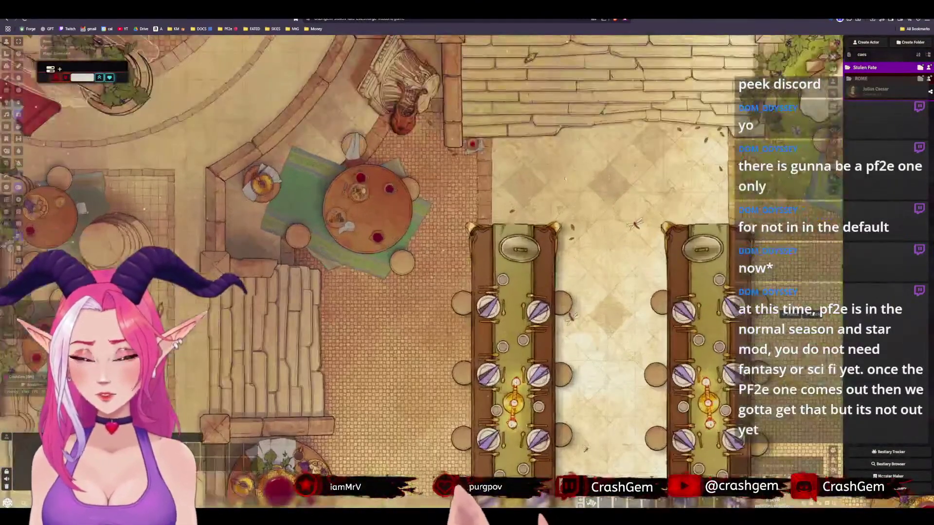
scroll(432, 370, down, 5)
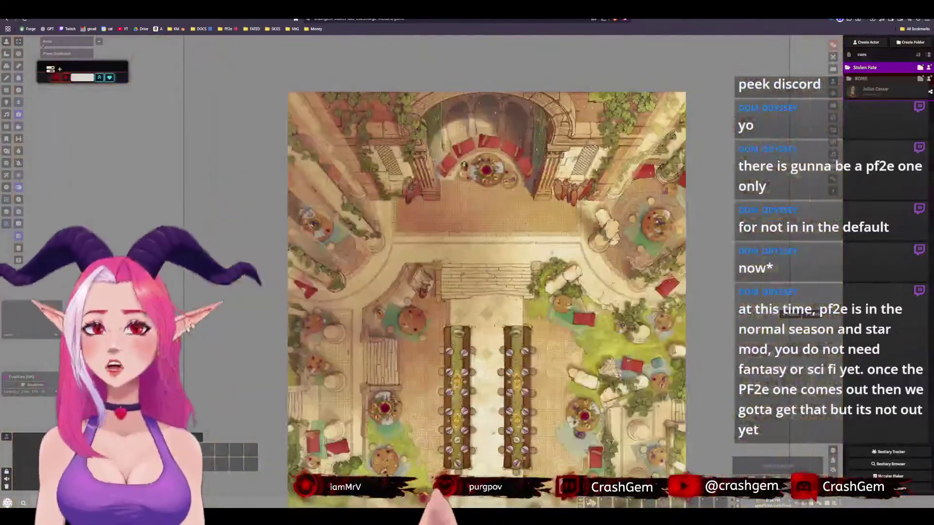
click(833, 69)
right_click(888, 243)
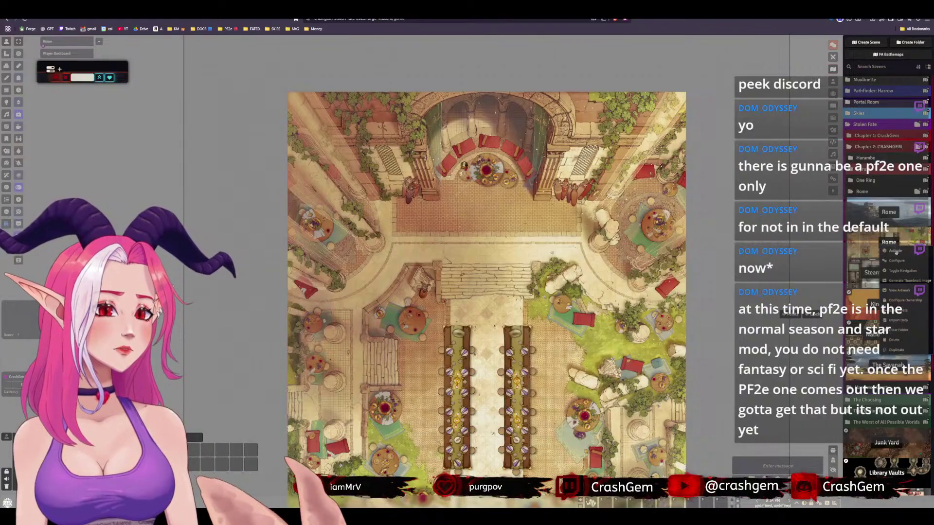
click(898, 263)
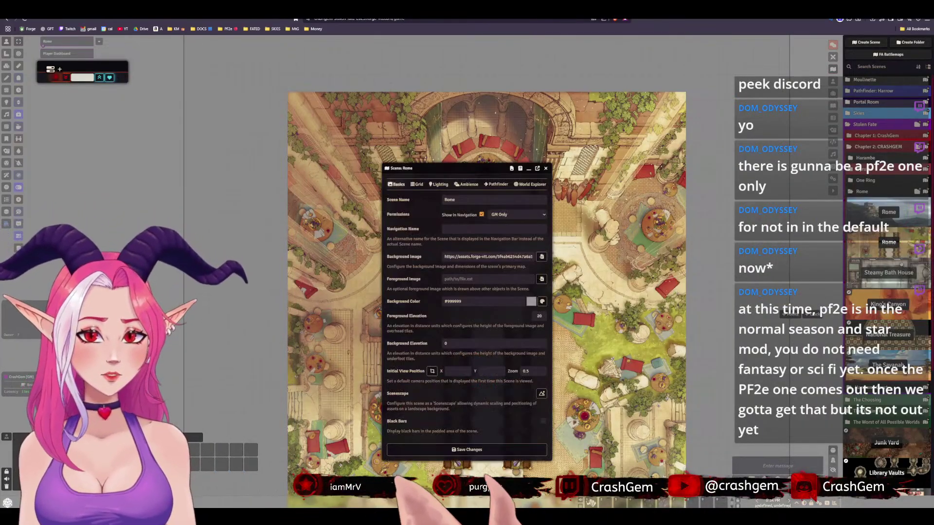
click(418, 185)
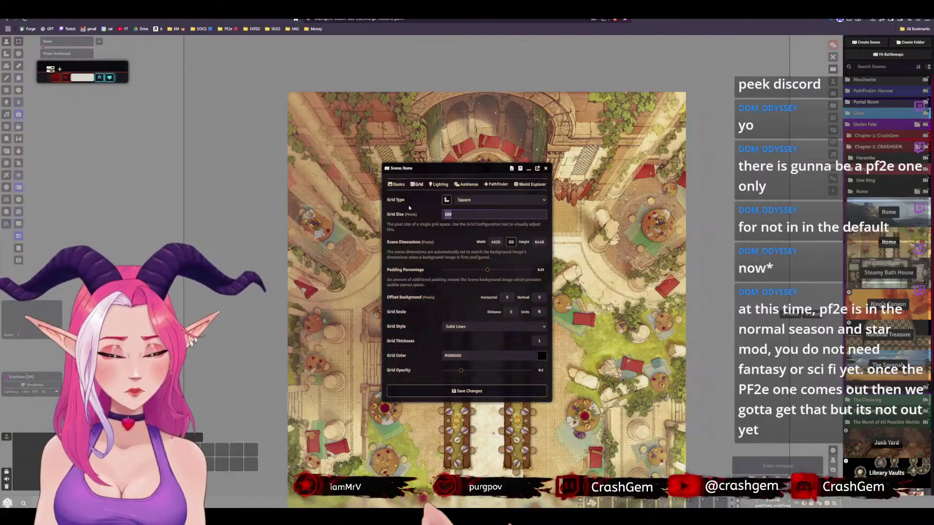
key(Return)
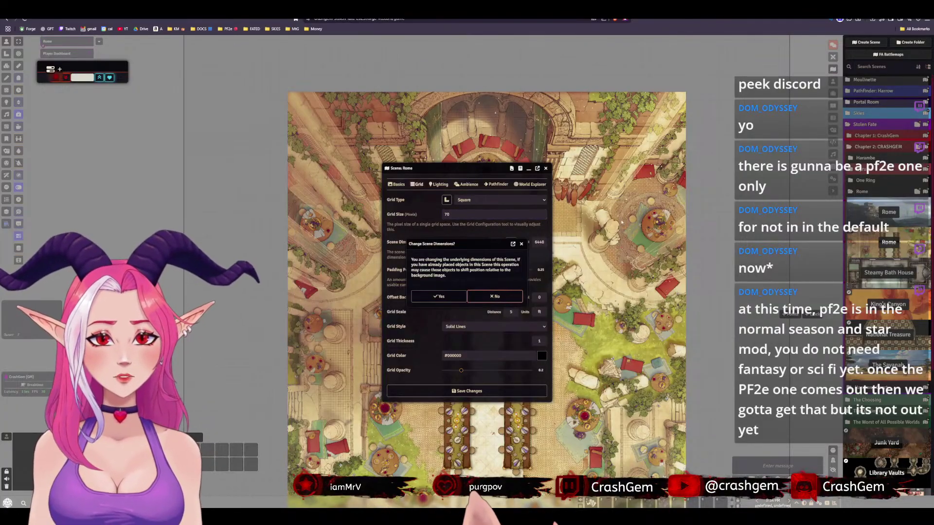
click(440, 297)
Set the banquet-courtyard Rome scene's grid size to 150 pixels, save it and accept the dimension change
scroll(419, 146, up, 5)
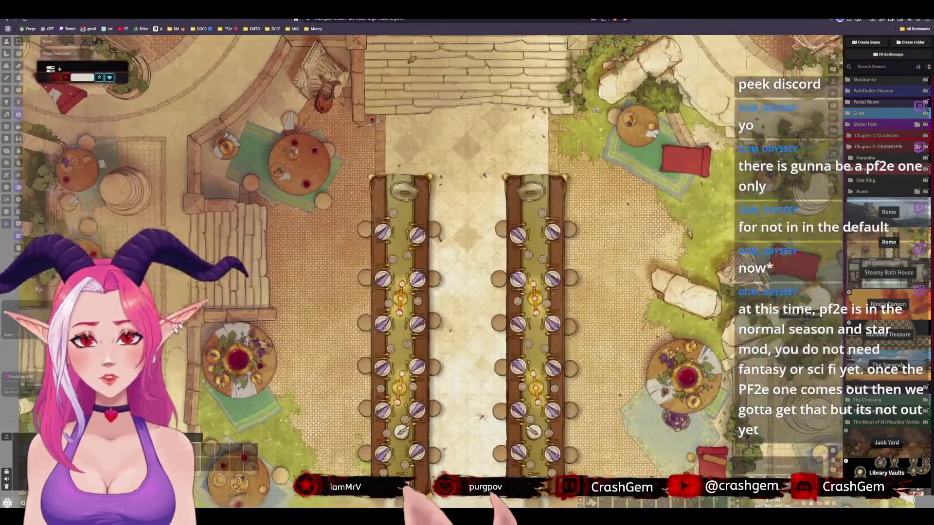
scroll(418, 243, down, 5)
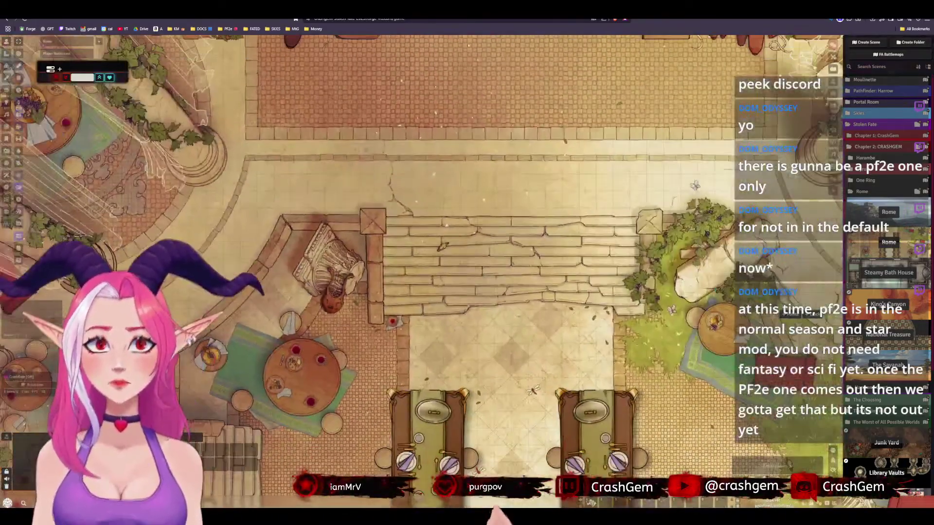
scroll(520, 253, up, 5)
scroll(469, 272, up, 3)
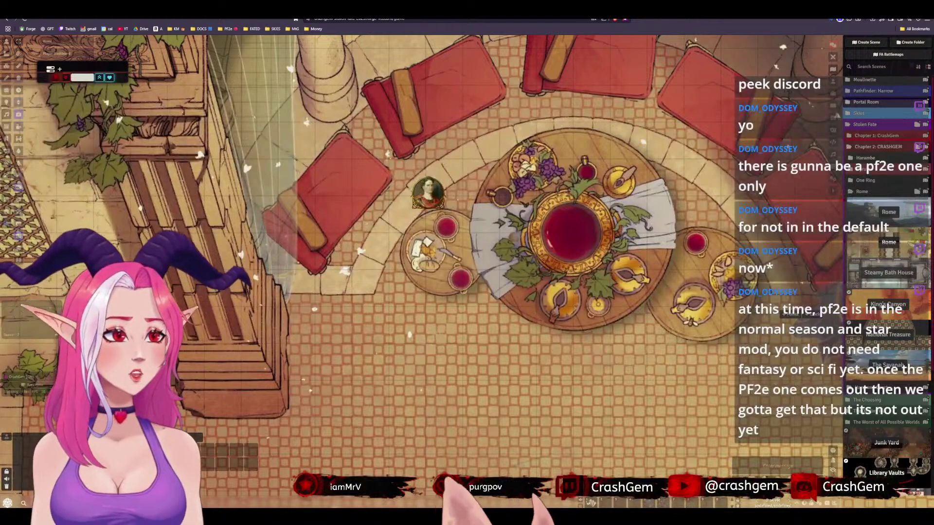
right_click(888, 243)
click(896, 260)
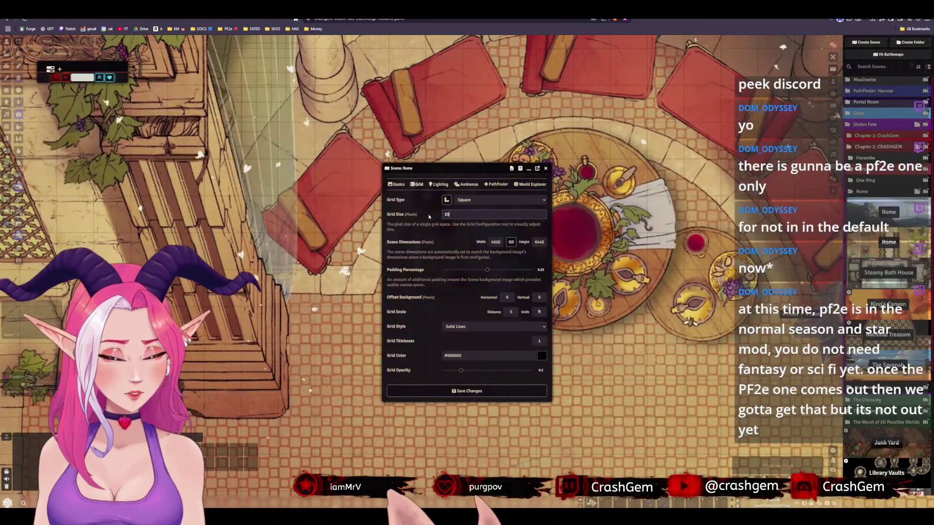
key(Return)
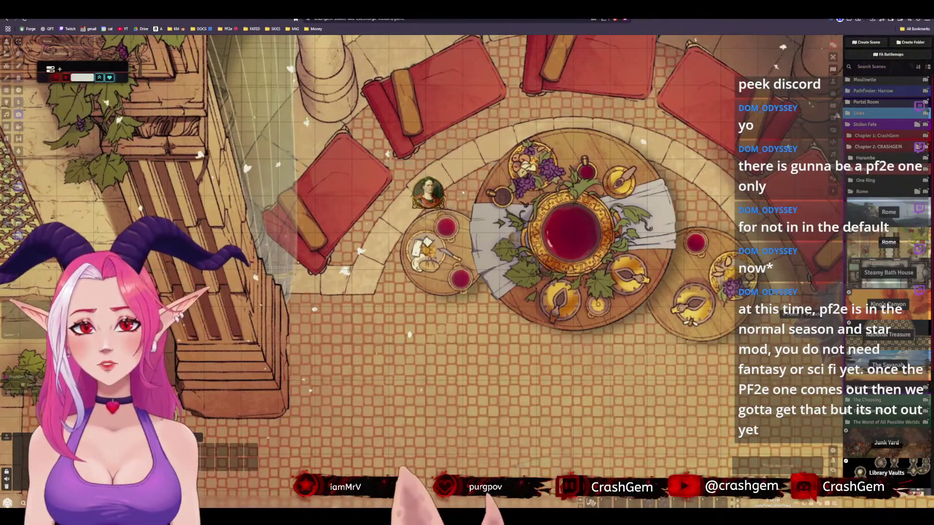
right_click(888, 243)
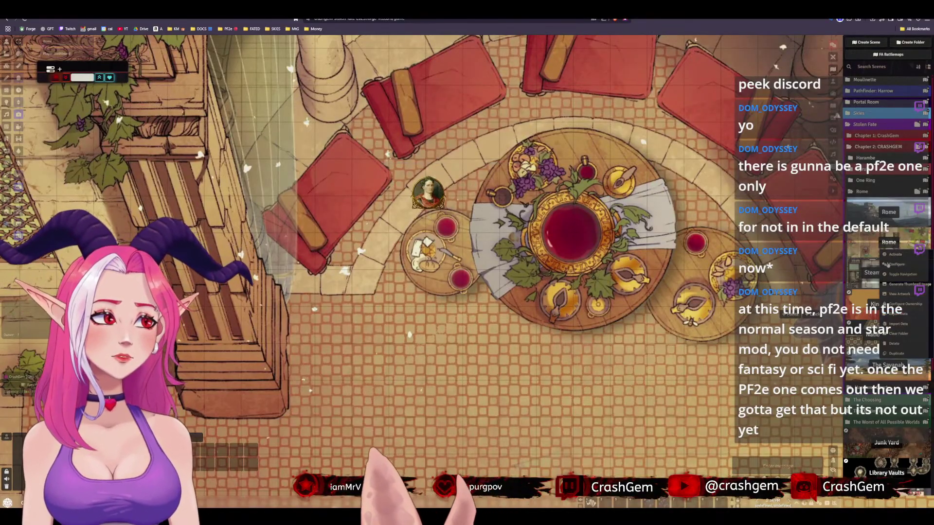
click(896, 264)
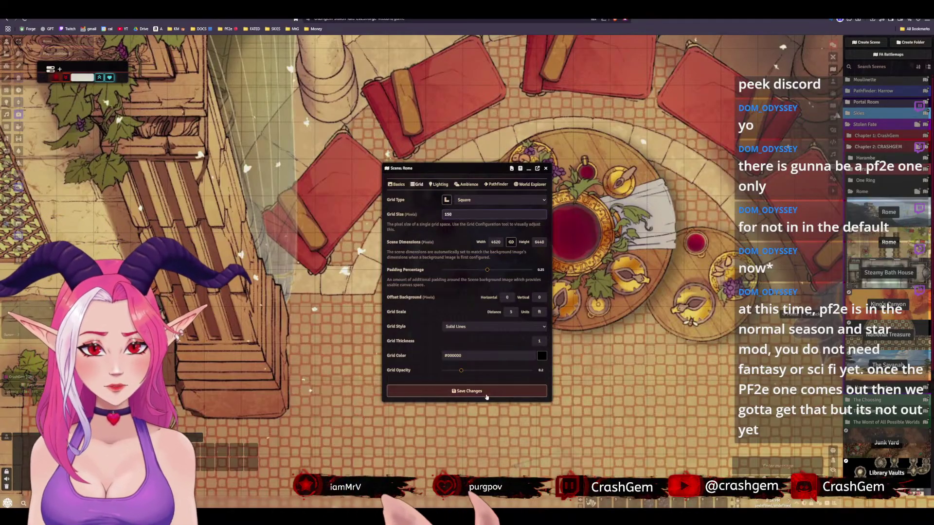
click(457, 391)
click(443, 300)
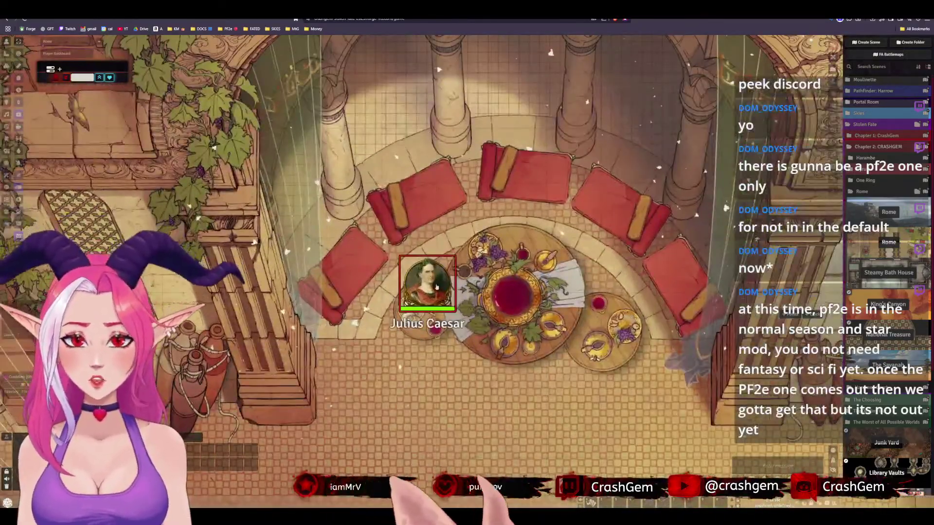
Set the Rome scene's grid size to 200 pixels and move the Julius Caesar token onto a red couch behind the round table
click(437, 286)
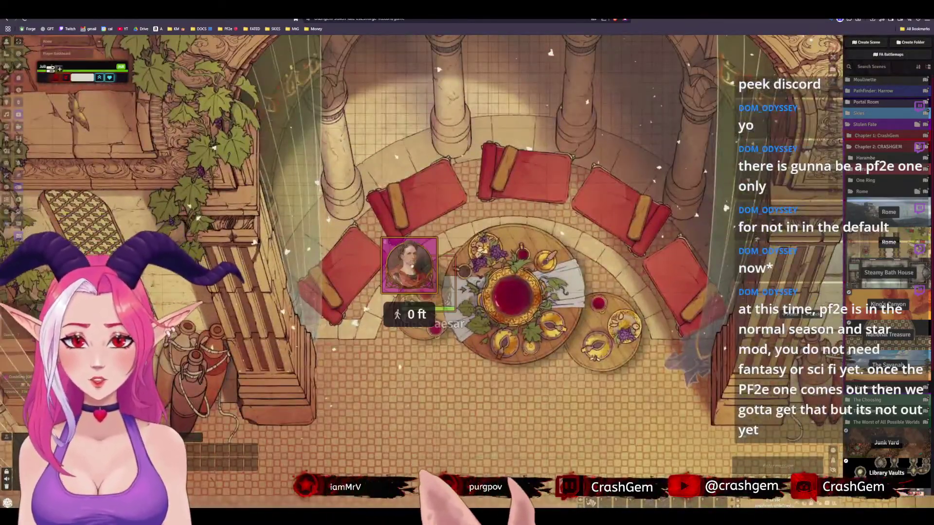
scroll(436, 287, down, 3)
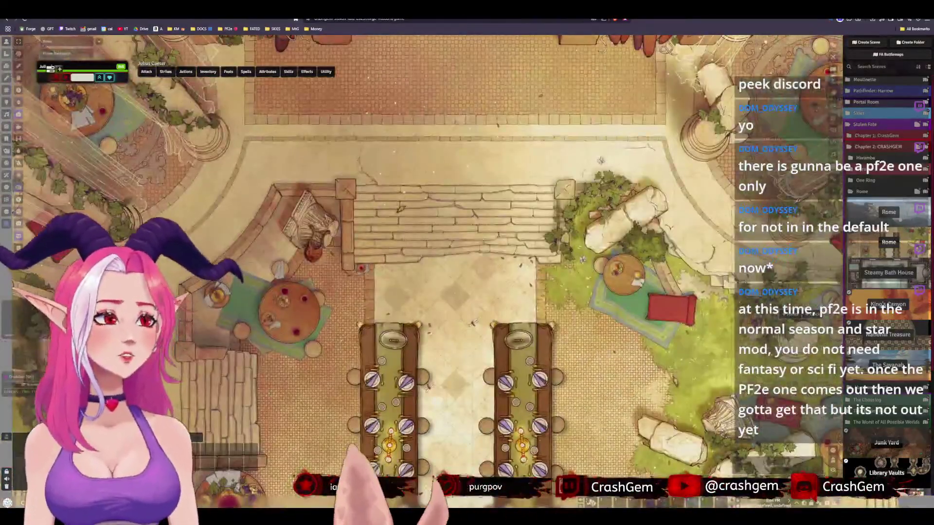
right_click(880, 246)
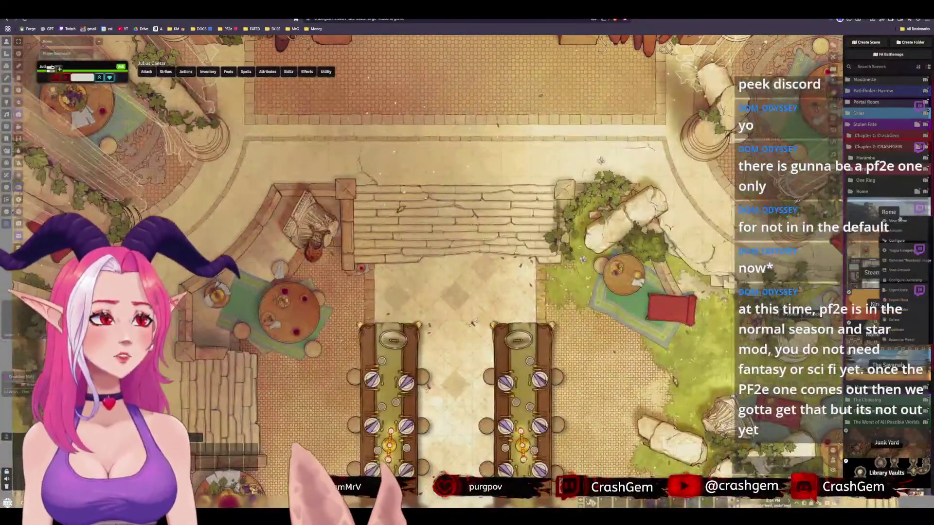
click(882, 259)
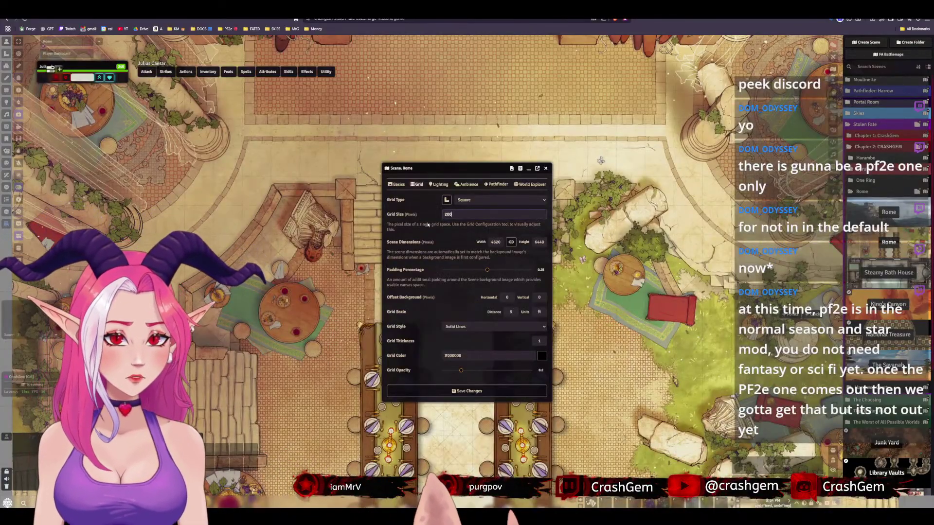
click(467, 390)
click(439, 296)
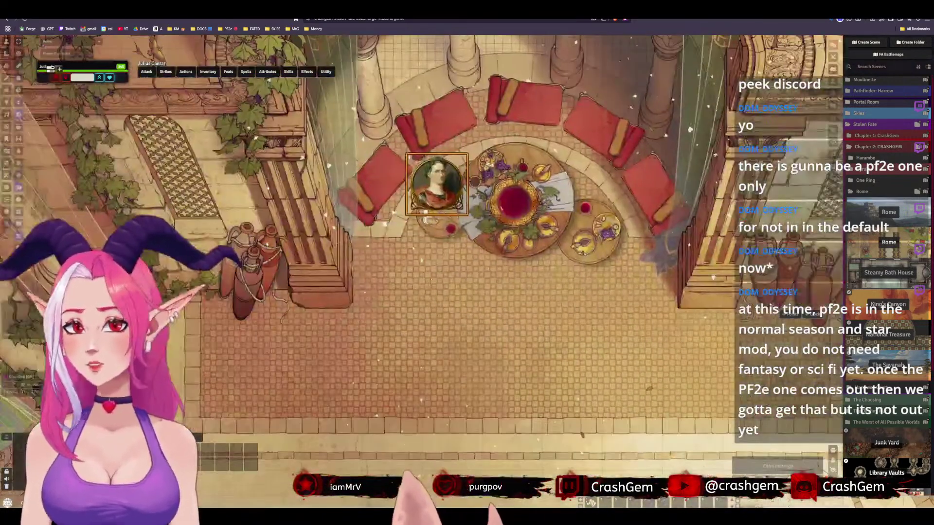
drag(462, 193, 450, 128)
Examine the courtyard map from the alcove along the long banquet tables down to the lower stairs and gardens
scroll(681, 441, down, 1)
scroll(681, 440, down, 2)
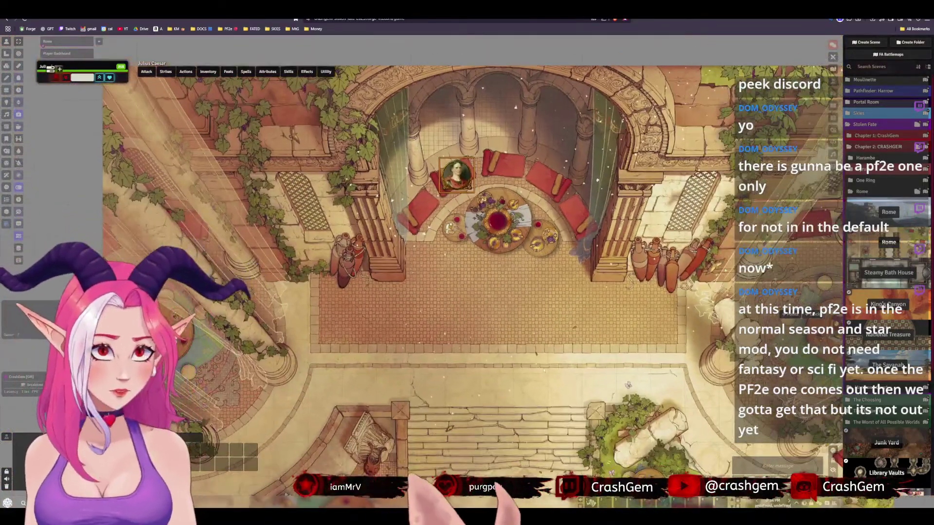
drag(449, 428, 420, 187)
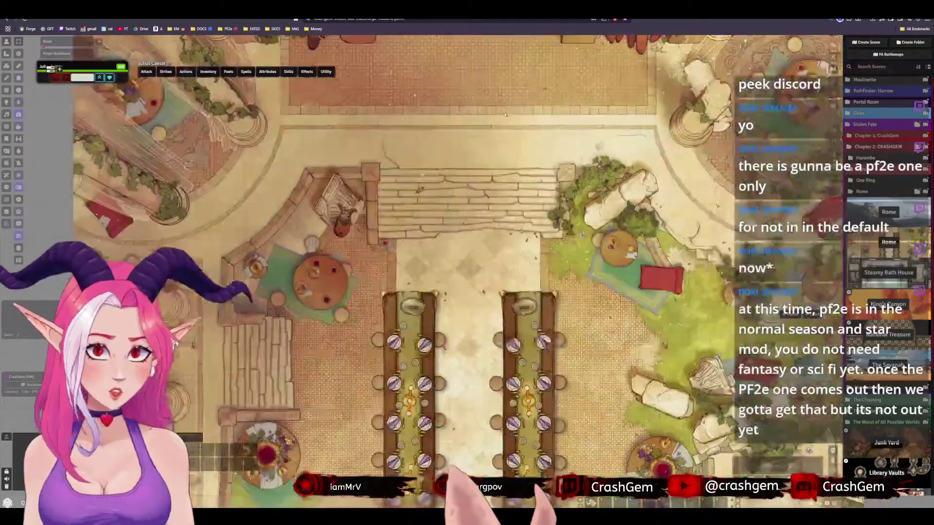
scroll(420, 187, down, 8)
drag(438, 403, 441, 297)
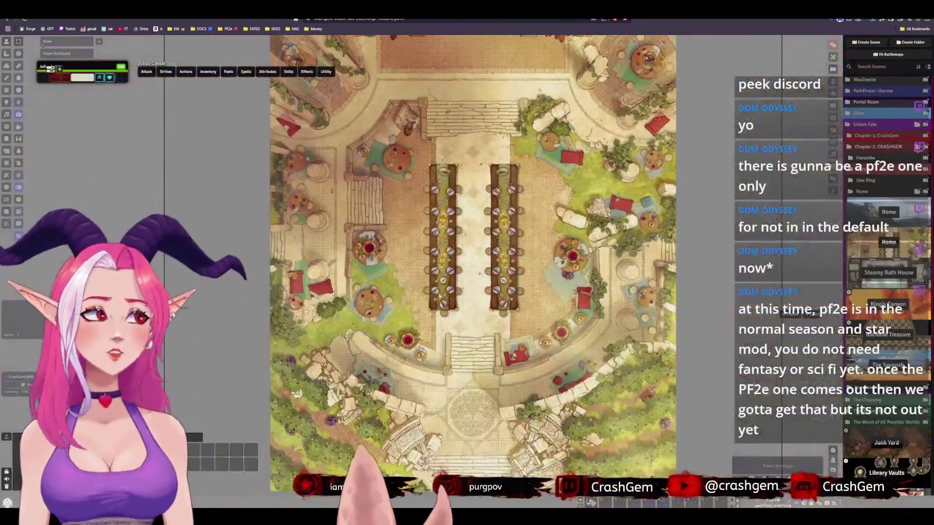
drag(503, 340, 516, 239)
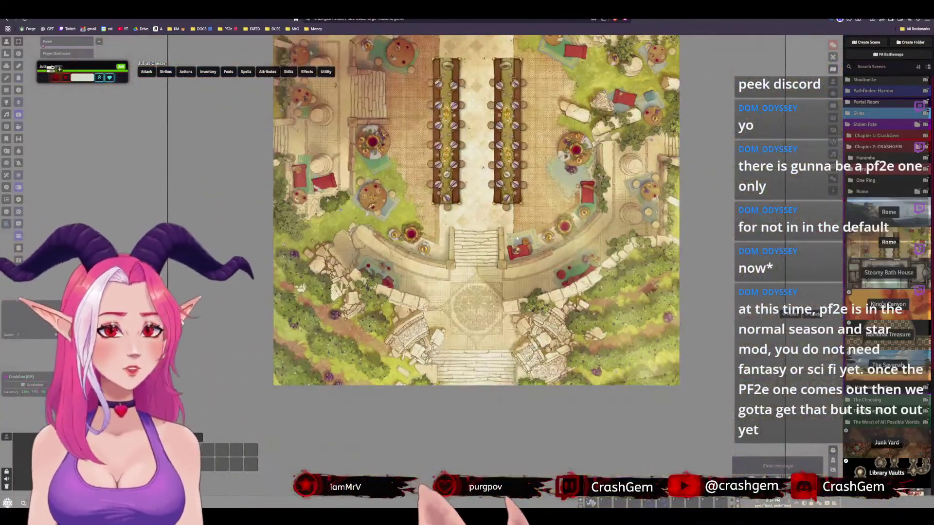
scroll(465, 270, up, 8)
drag(465, 269, 448, 359)
scroll(448, 359, down, 8)
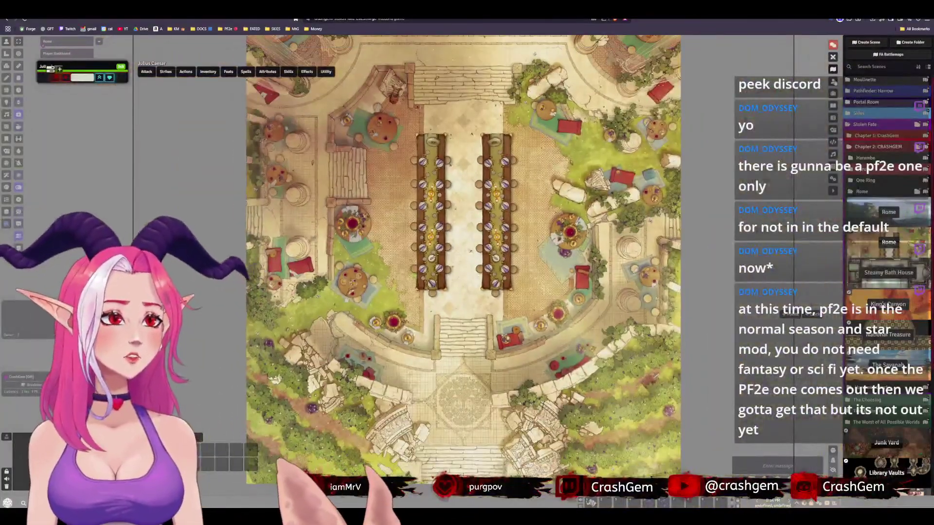
Find the ROME actor folders with "rom" and move Decimus Junius Brutus Albinus from the Stolen Fate one into the top-level ROME folder
click(833, 81)
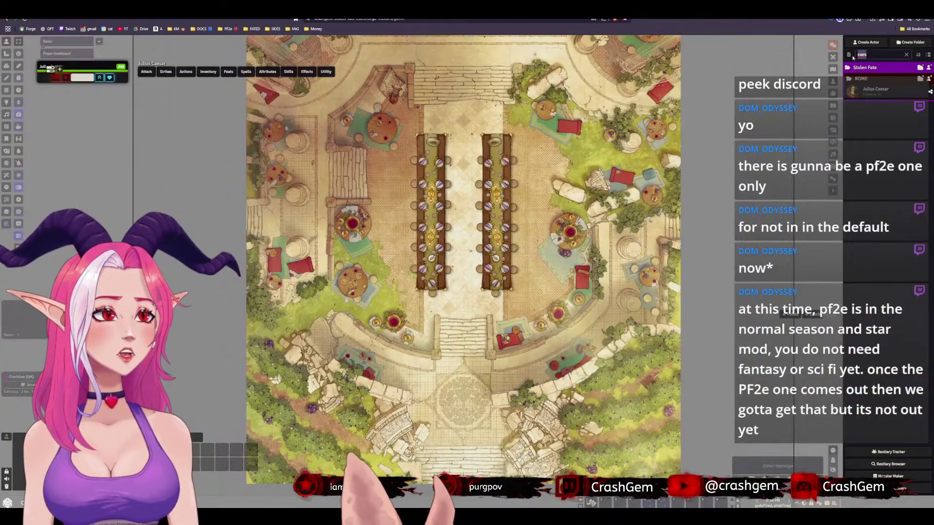
text(th)
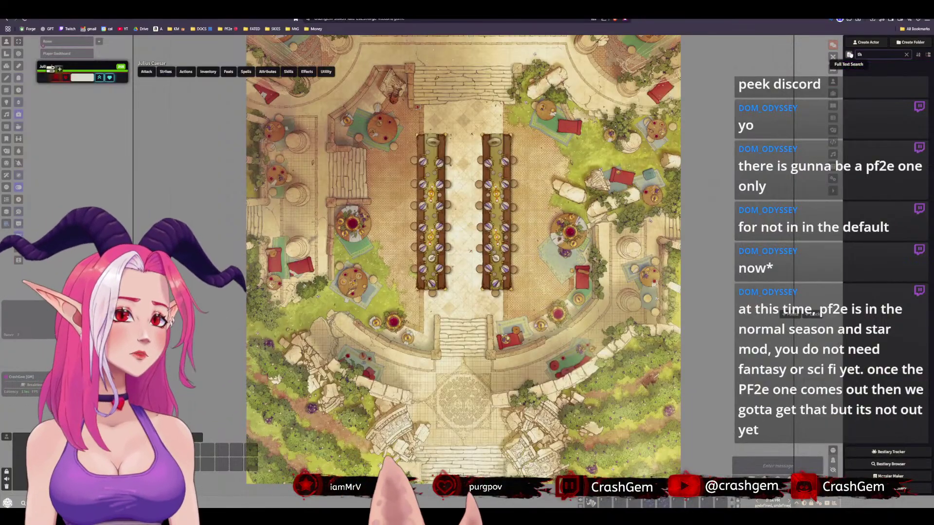
text(yrom)
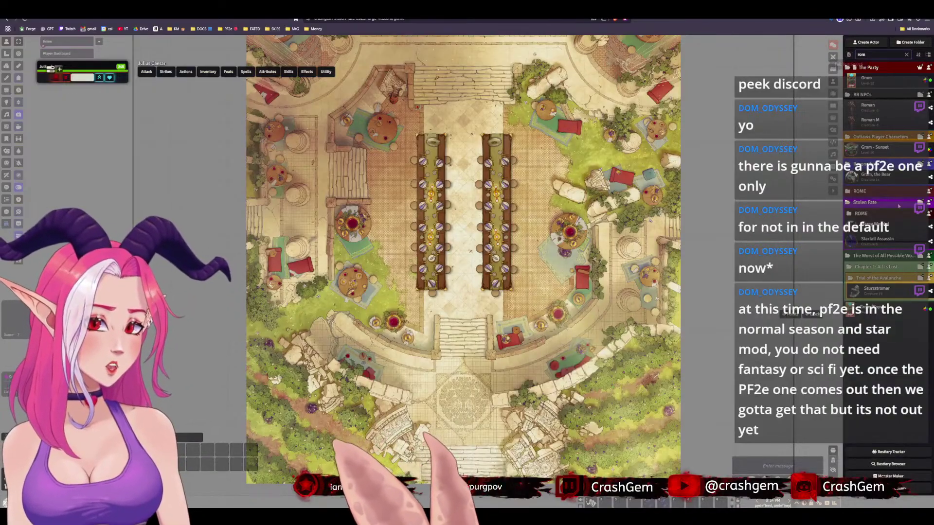
click(875, 192)
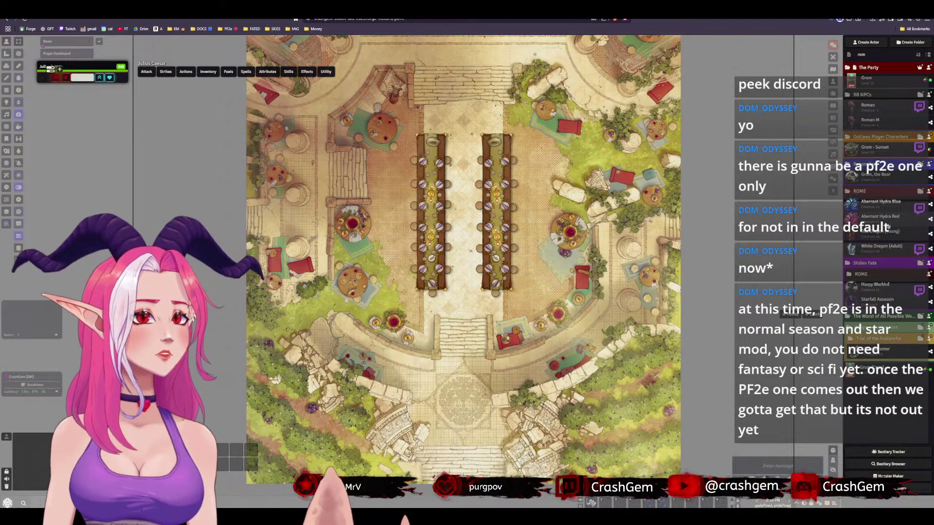
click(857, 274)
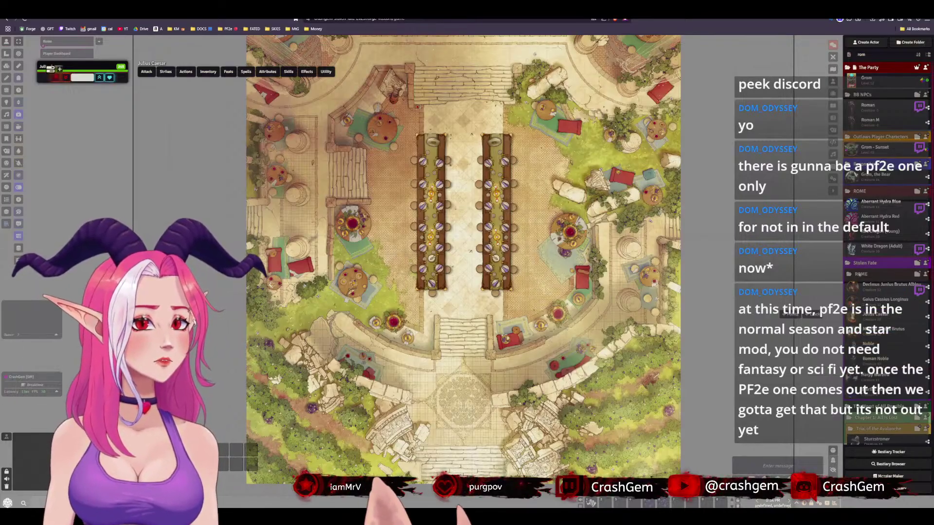
scroll(878, 206, down, 1)
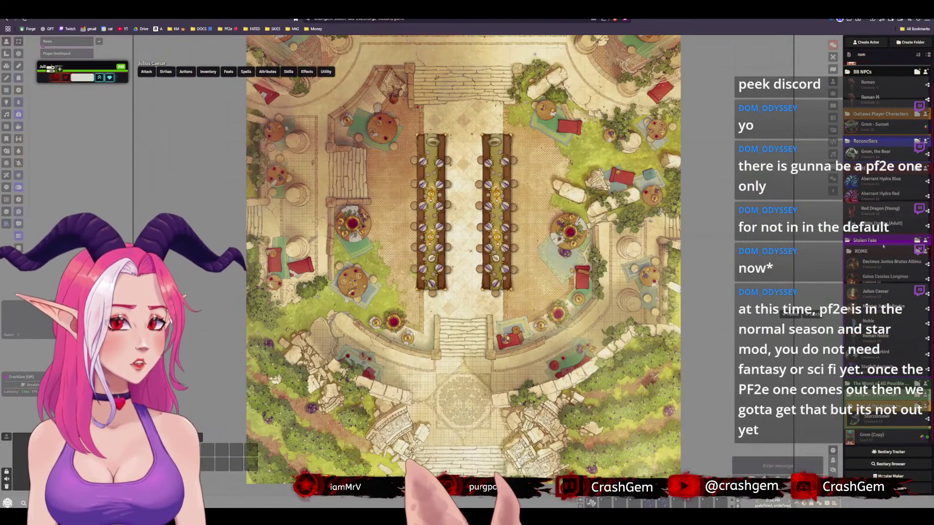
drag(884, 207, 883, 209)
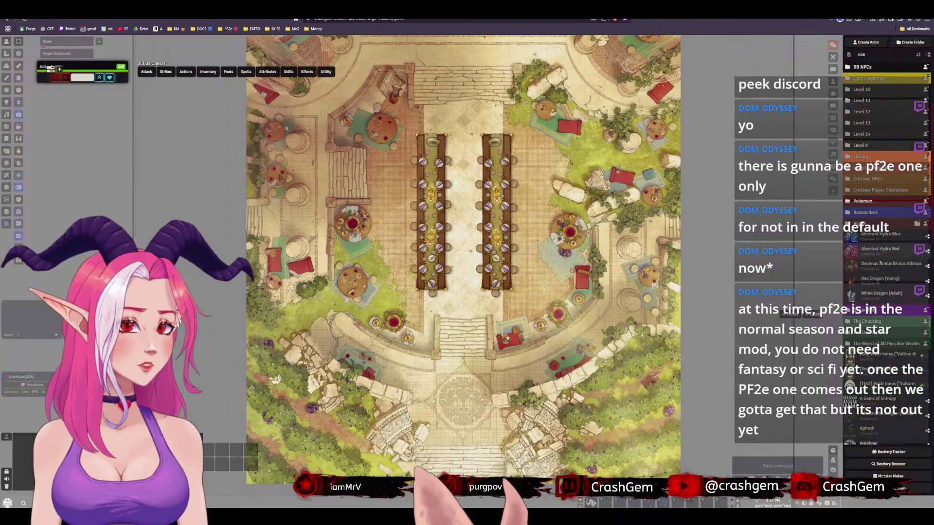
Move the remaining actors from the Stolen Fate ROME folder into the top-level ROME folder, delete the nested folder and clear the actor filter
drag(875, 173, 887, 236)
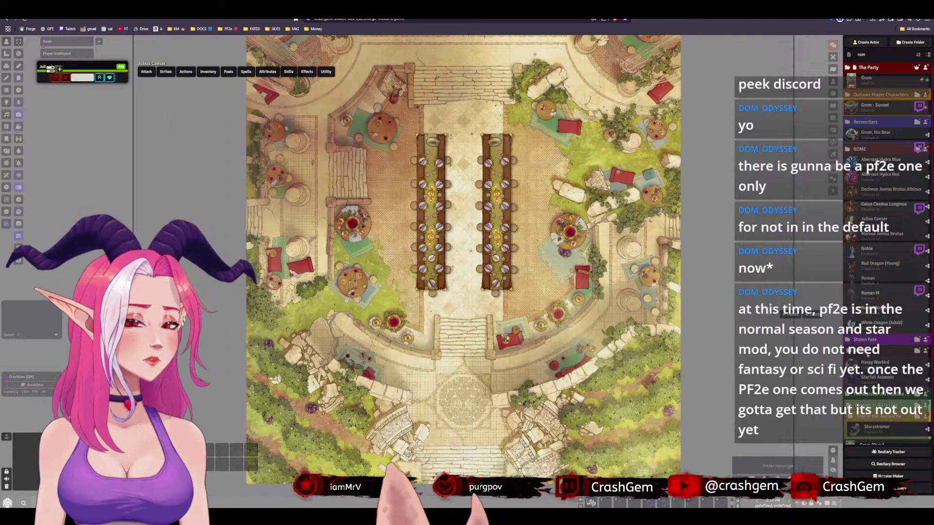
right_click(867, 354)
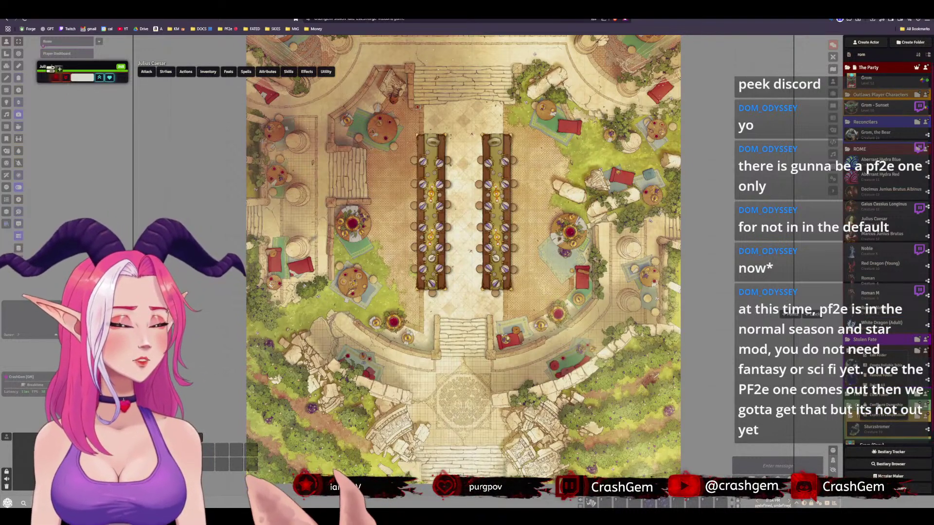
click(875, 385)
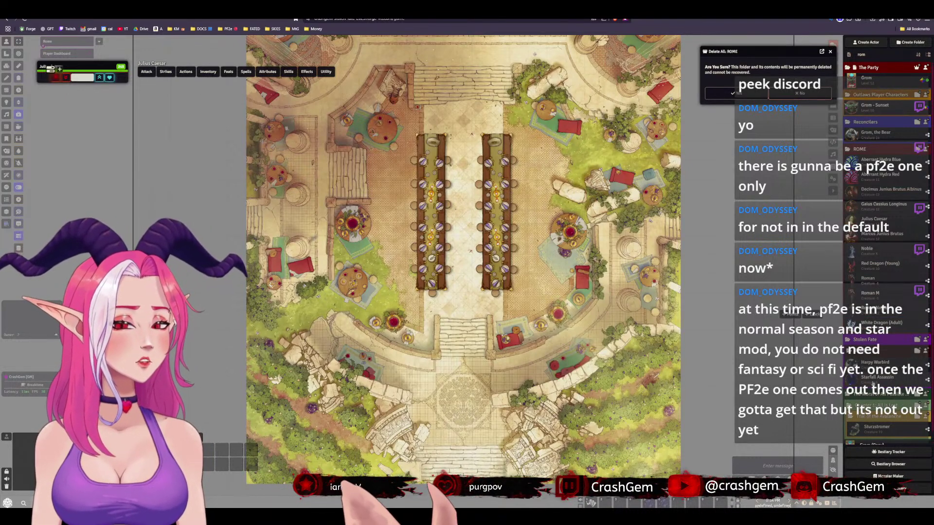
click(733, 94)
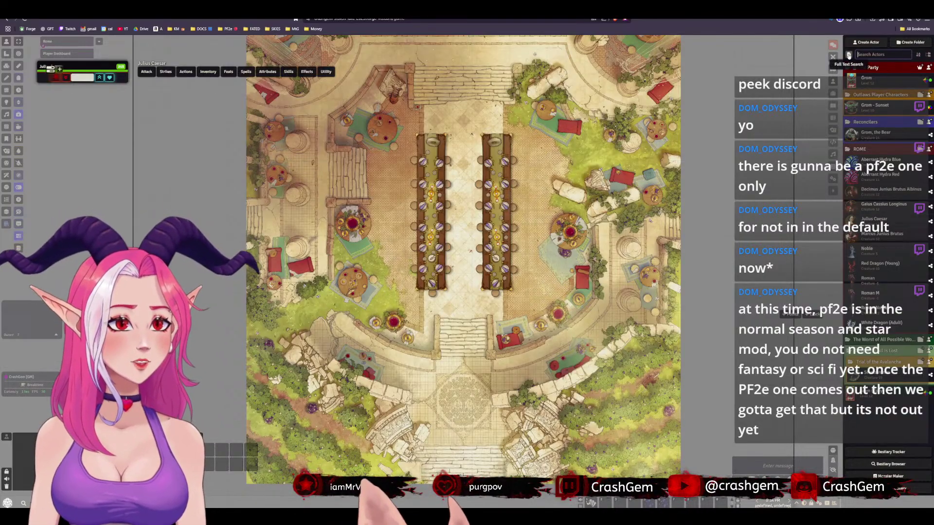
scroll(873, 276, down, 3)
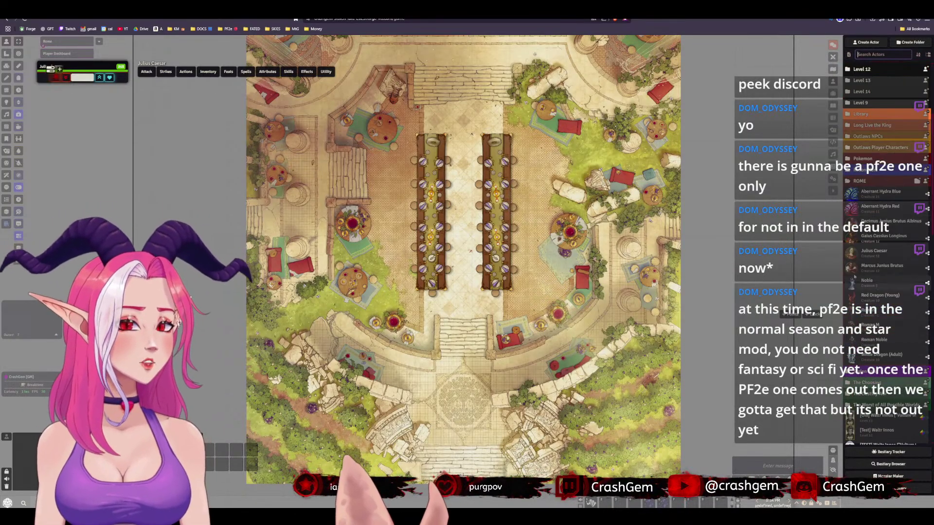
scroll(682, 254, up, 3)
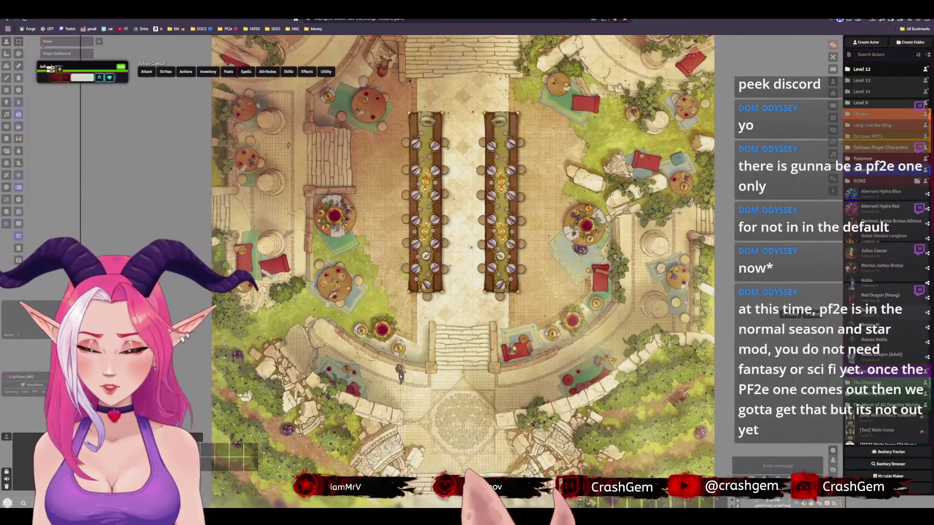
Place a noble token left of the lower stairs and delete the Thoughtful Roman Noble token on the other side
drag(413, 383, 400, 379)
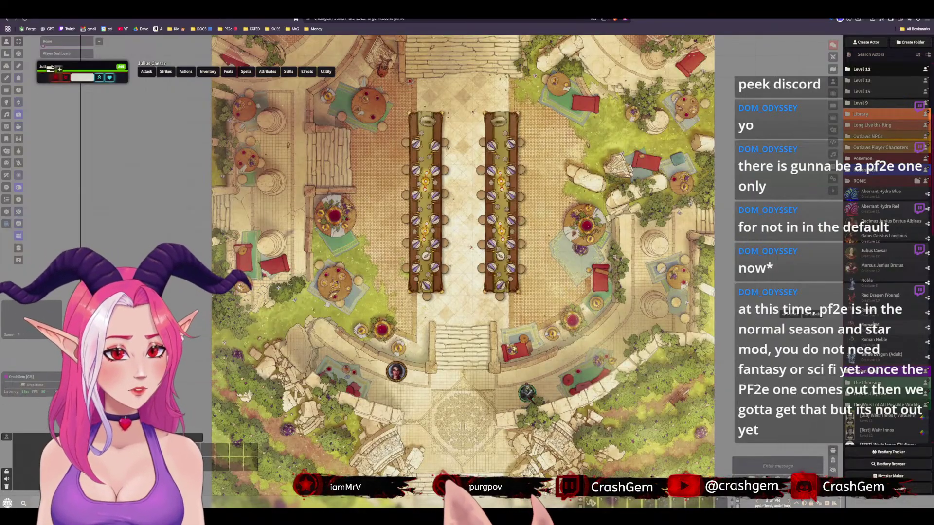
scroll(470, 247, up, 6)
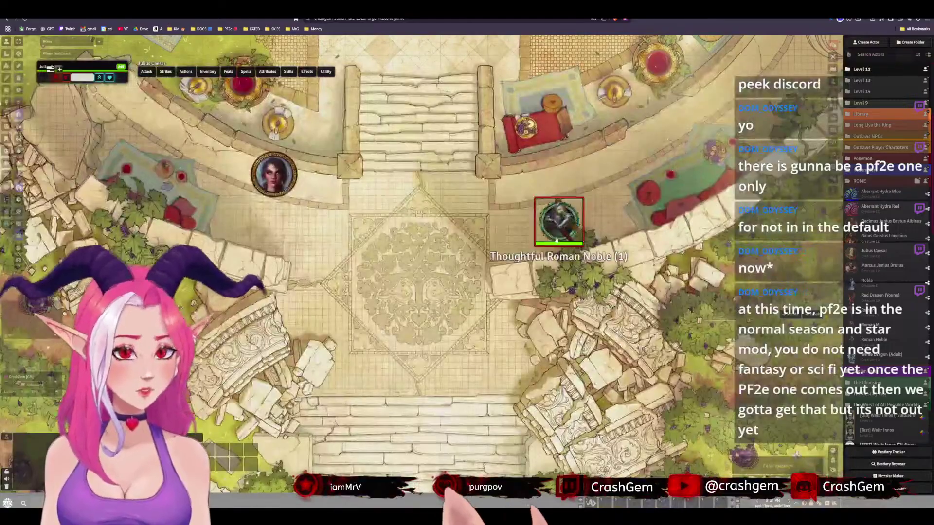
right_click(557, 239)
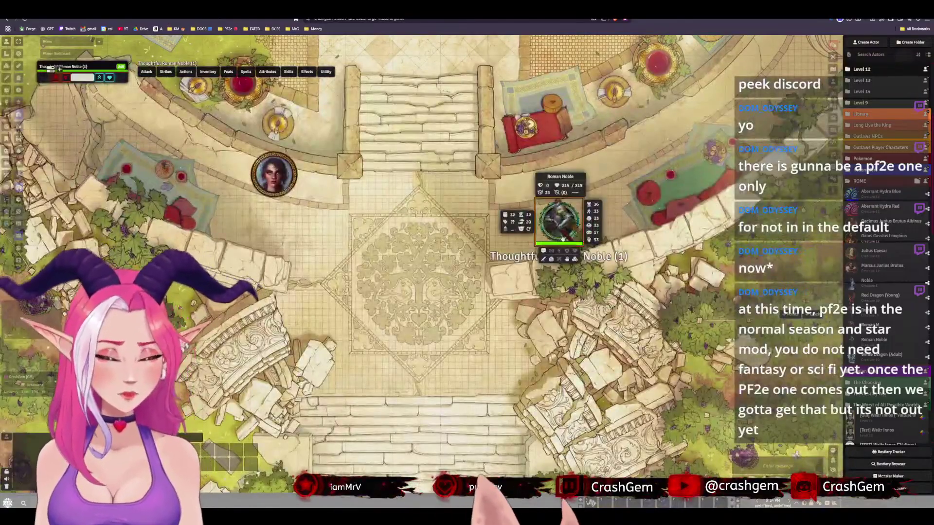
key(Delete)
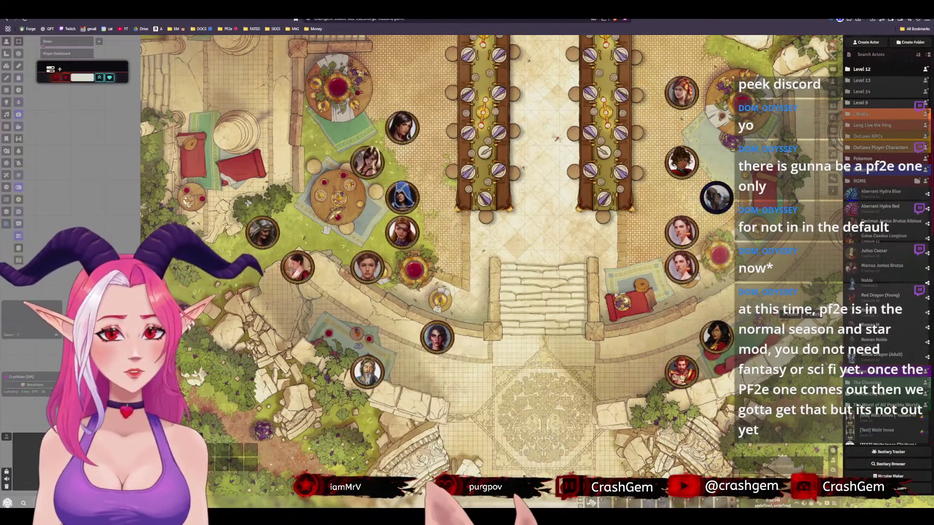
Populate the courtyard beside the long banquet tables and around the lower stairs with more noble and Roman guest tokens from the ROME folder
drag(653, 113, 647, 127)
drag(876, 266, 647, 197)
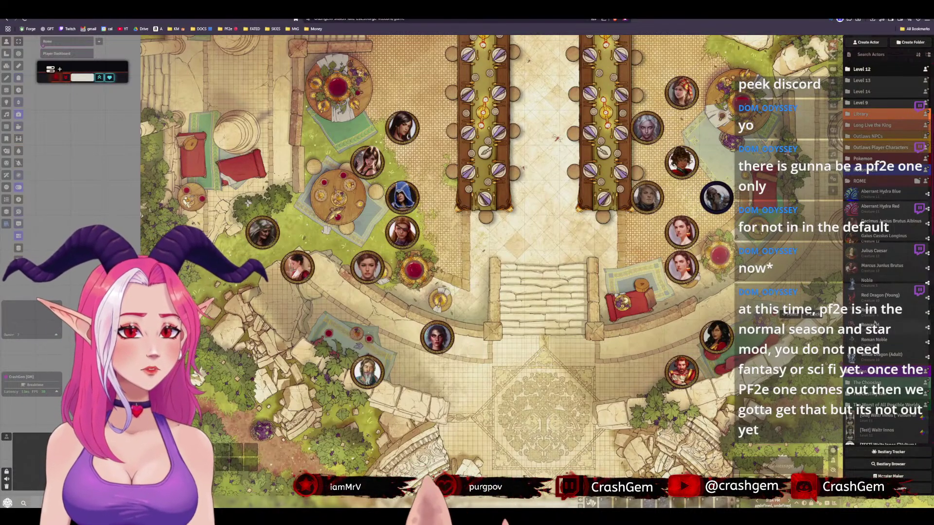
drag(398, 115, 369, 94)
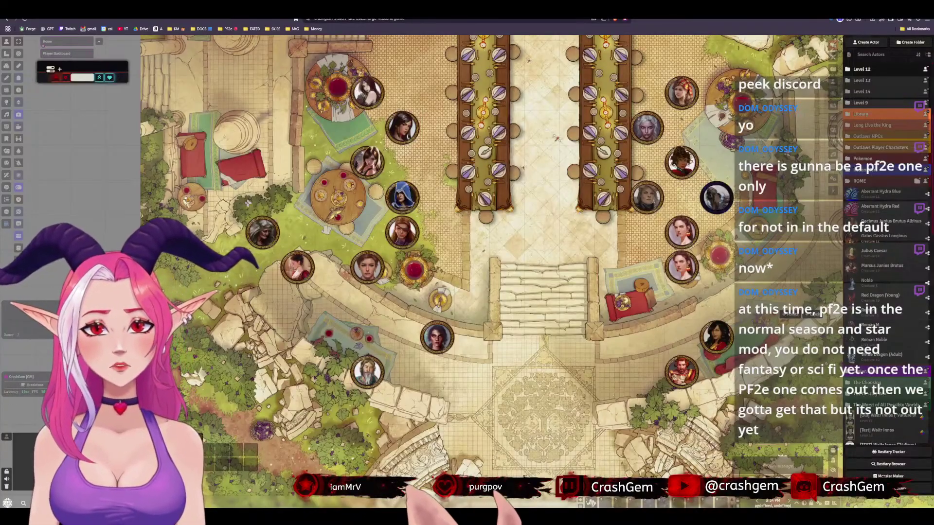
drag(615, 360, 611, 406)
drag(870, 339, 472, 372)
drag(859, 321, 751, 269)
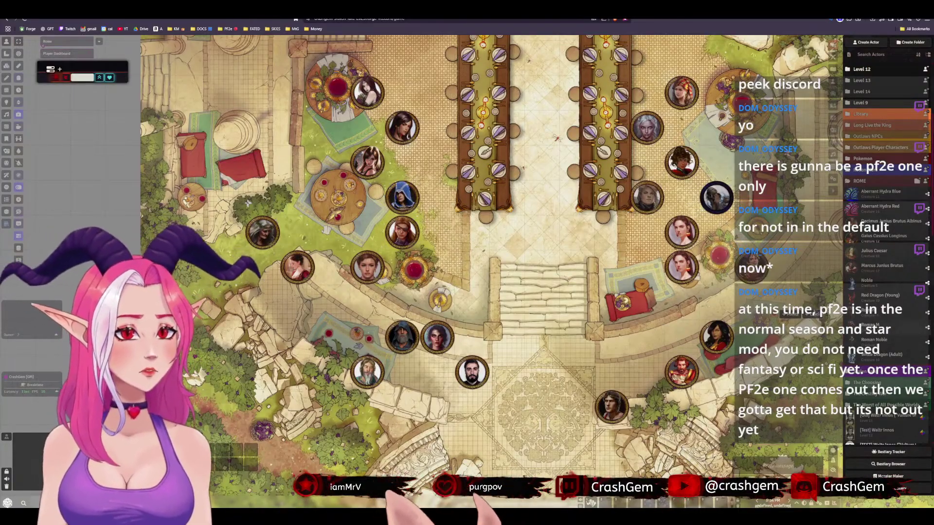
drag(856, 306, 717, 301)
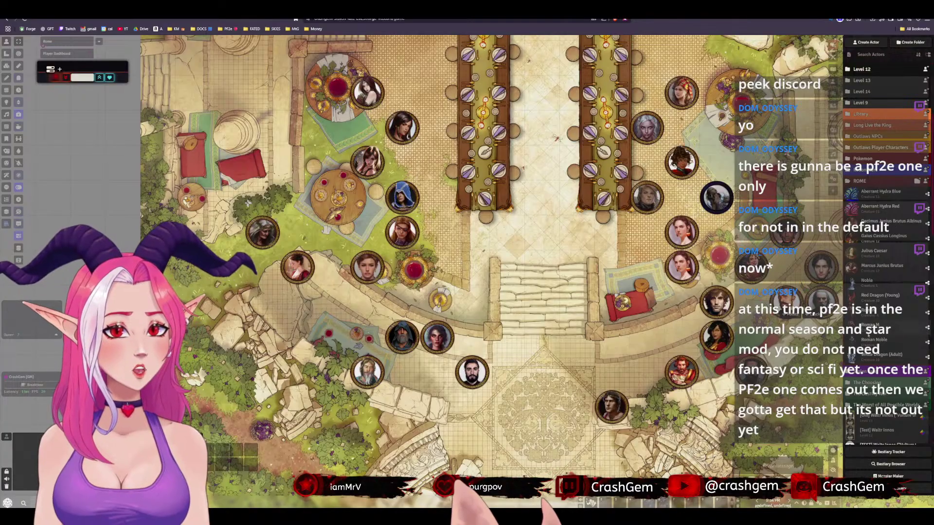
drag(874, 340, 645, 336)
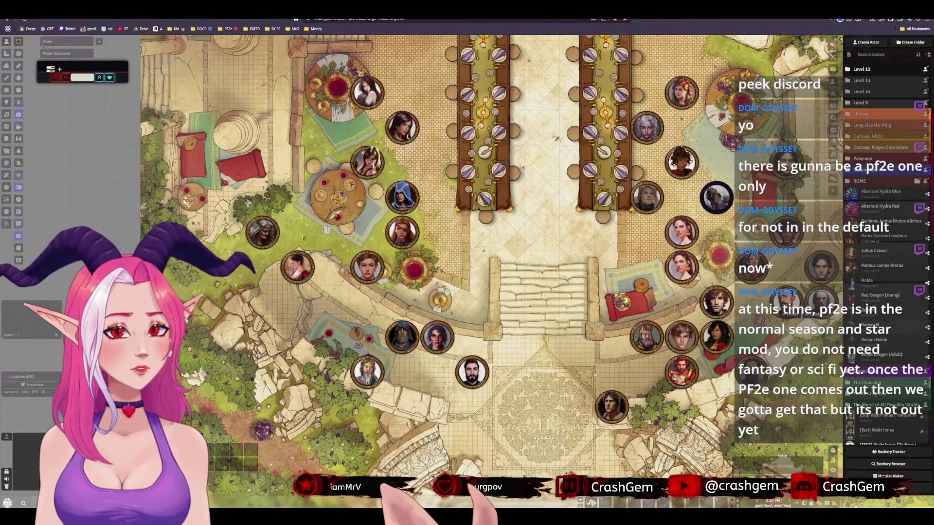
drag(594, 375, 577, 372)
drag(874, 325, 507, 337)
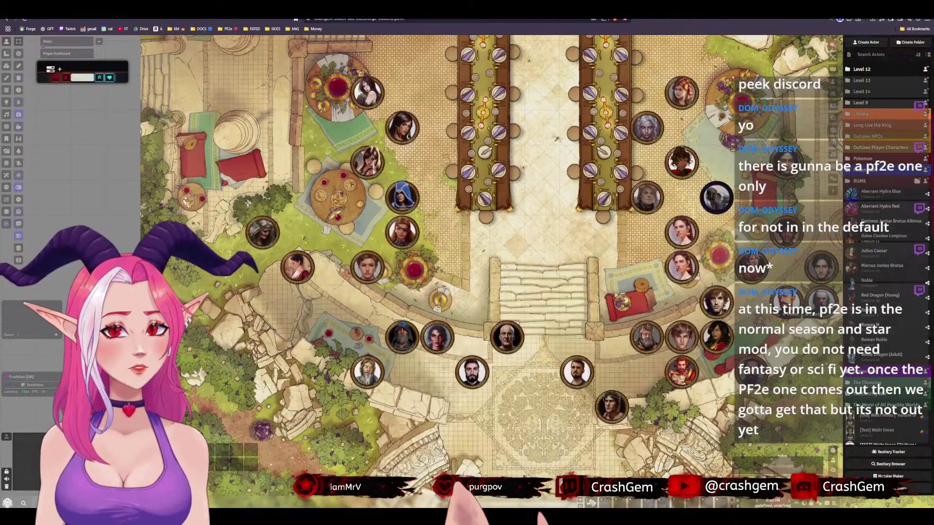
Select all the guest tokens on the banquet scene and hide them from the players
scroll(355, 347, down, 10)
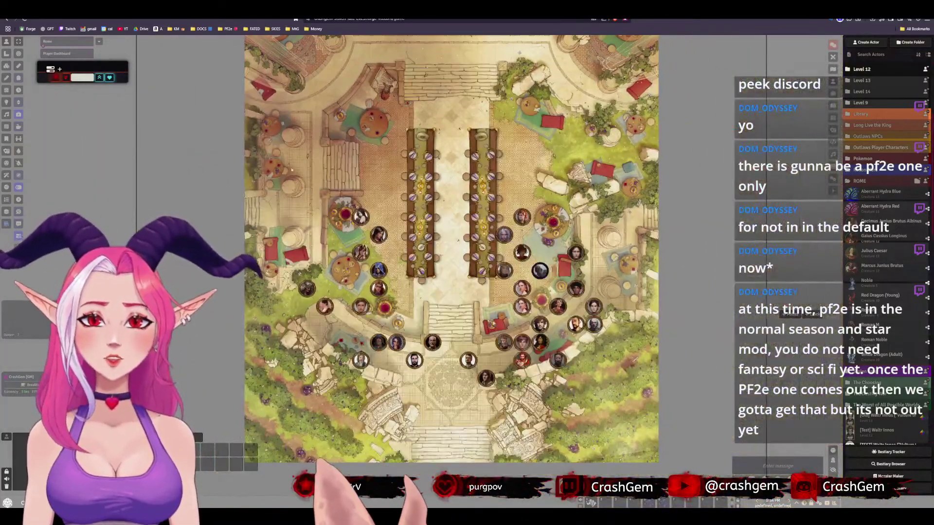
key(ctrl+a)
right_click(523, 216)
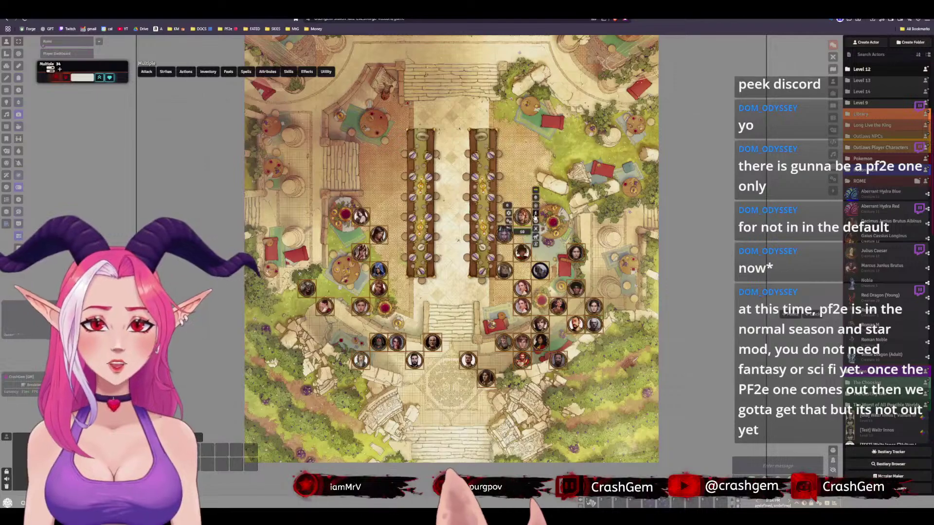
Place the Decimus Junius Brutus Albinus token and two other Roman leaders in a row above the upper stairs
scroll(535, 217, up, 3)
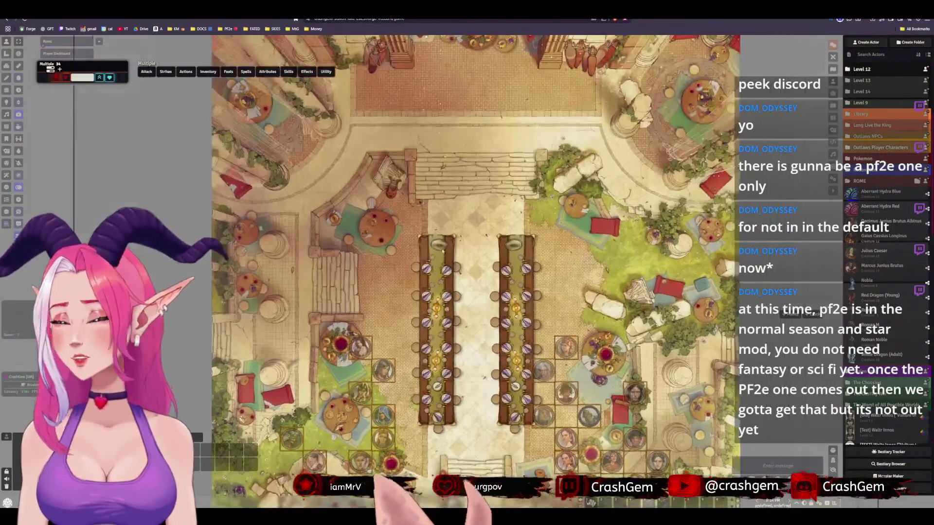
scroll(505, 243, up, 4)
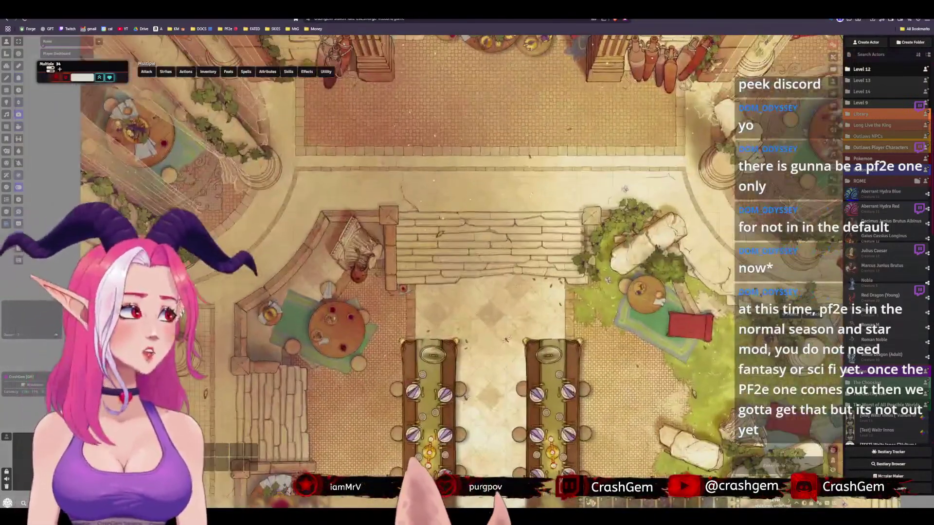
scroll(506, 243, down, 3)
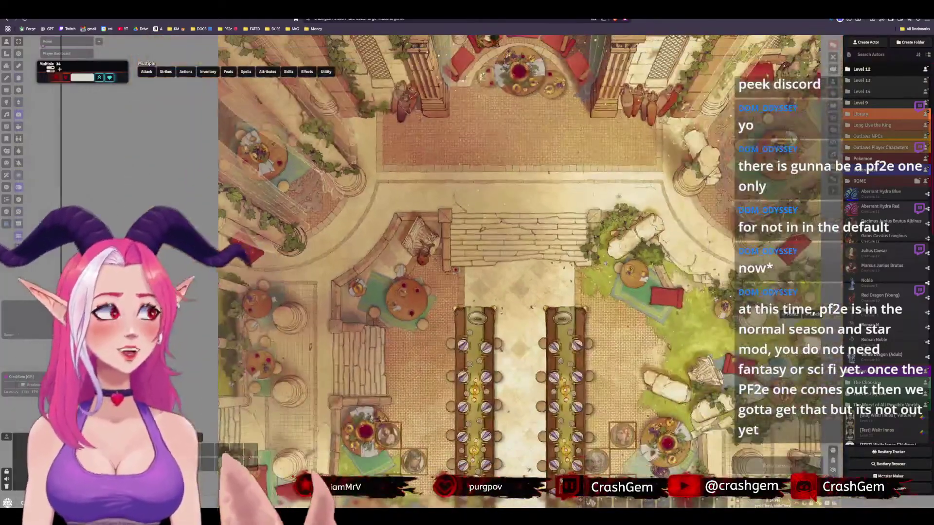
scroll(506, 243, up, 3)
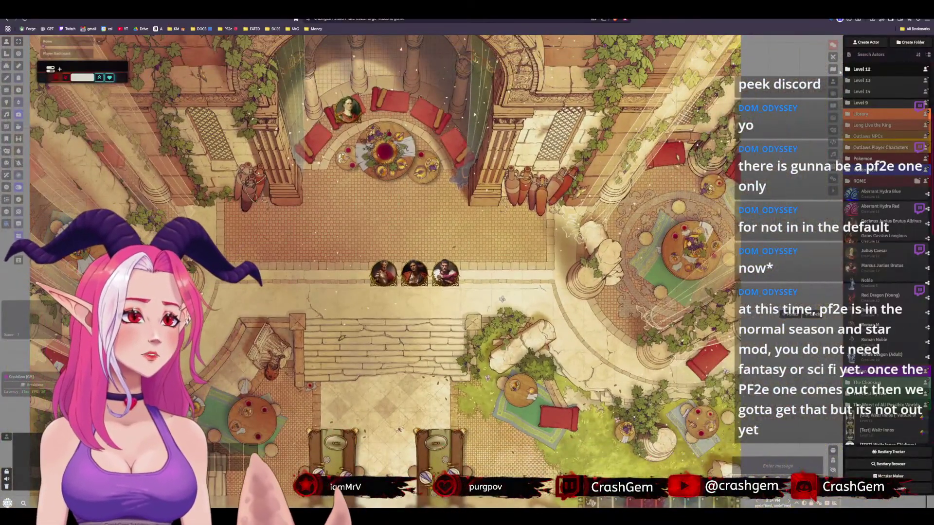
Open the scene list and examine the banquet map from the leaders at the upper stairs to the hidden guests around the tables
click(833, 70)
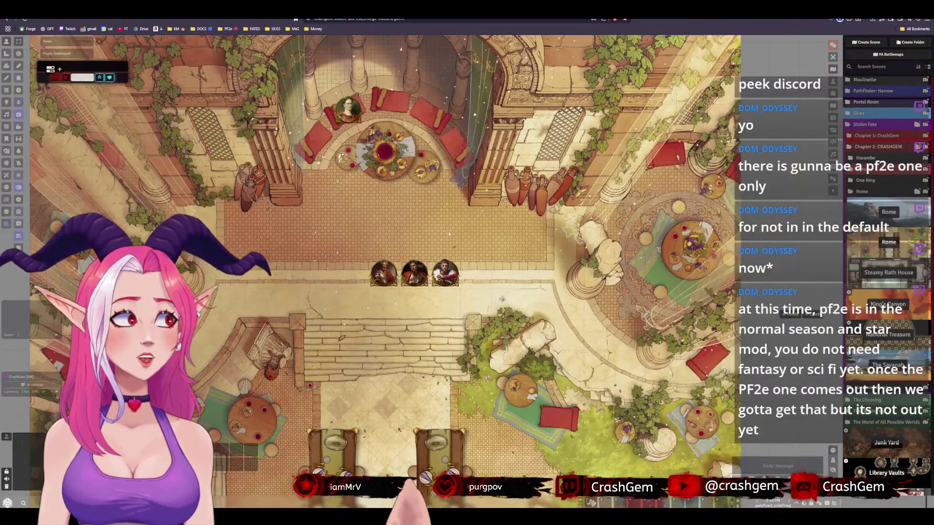
scroll(464, 278, down, 6)
drag(489, 392, 530, 213)
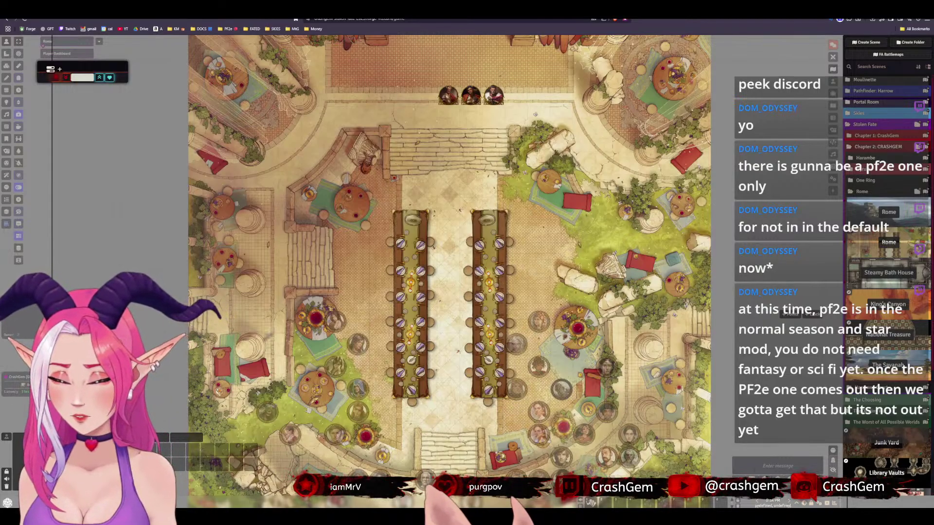
scroll(417, 233, up, 15)
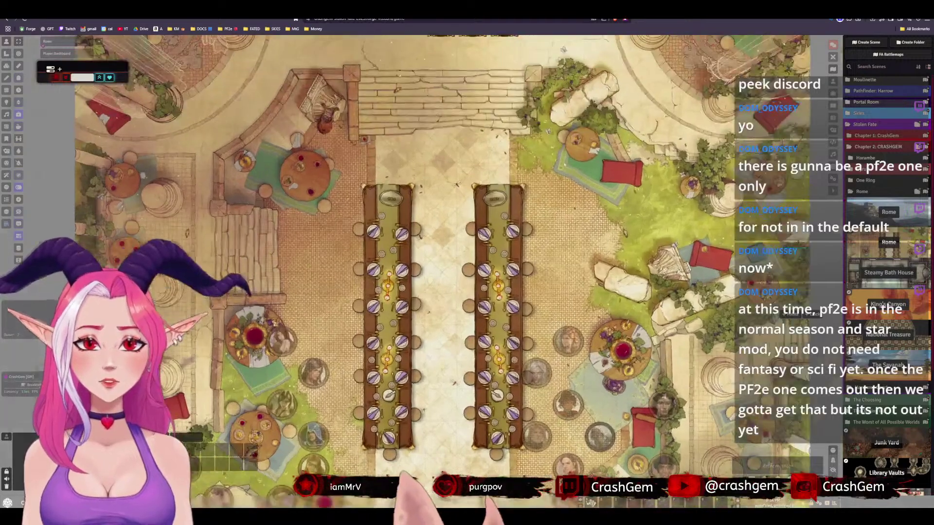
drag(417, 170, 350, 418)
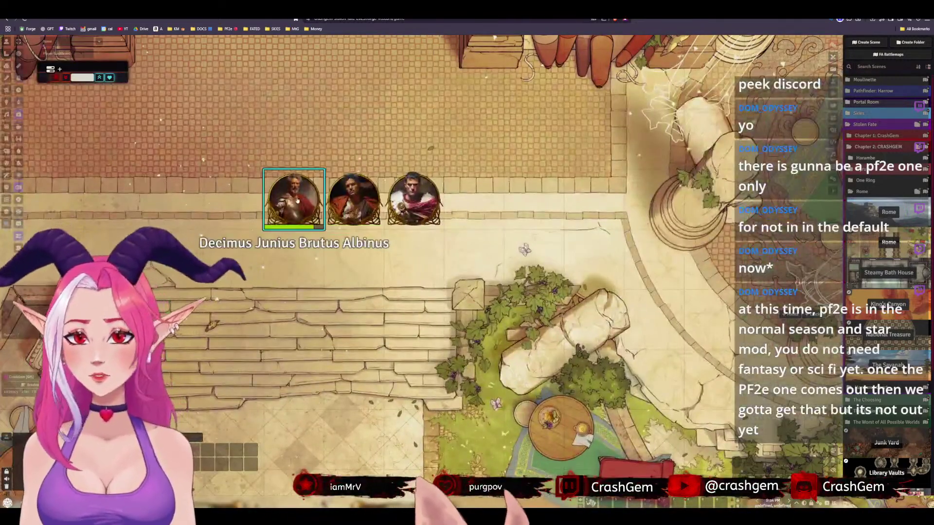
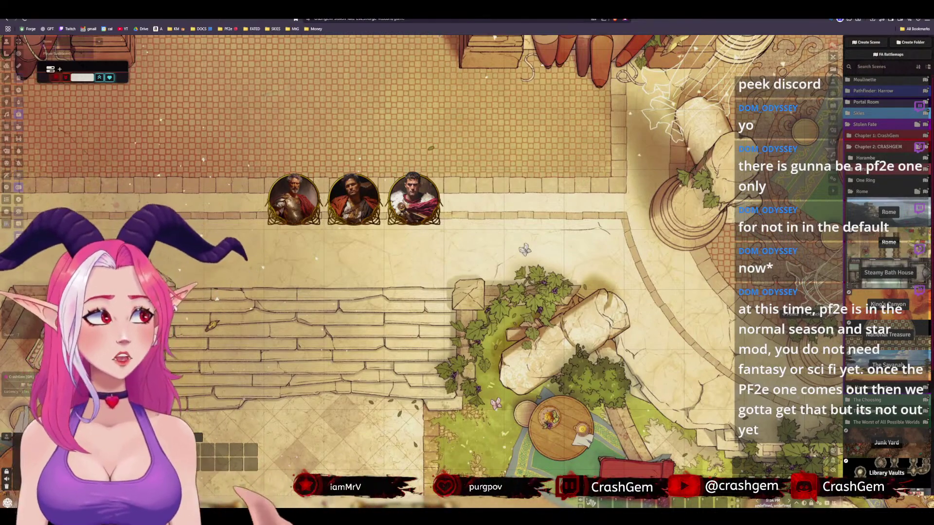
scroll(573, 351, down, 7)
scroll(573, 351, down, 6)
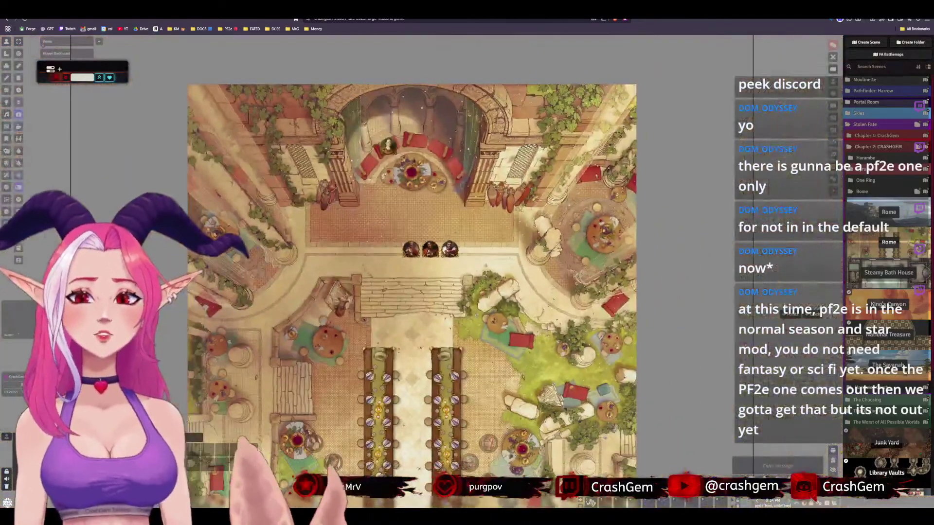
drag(716, 243, 614, 164)
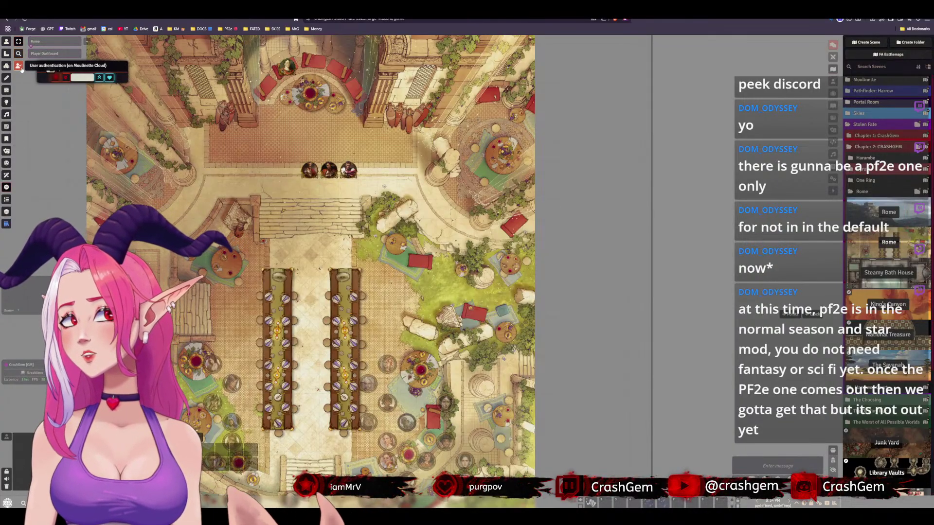
Check the linked account and Patreon subscriptions in the Moulinette user window and close it
click(18, 66)
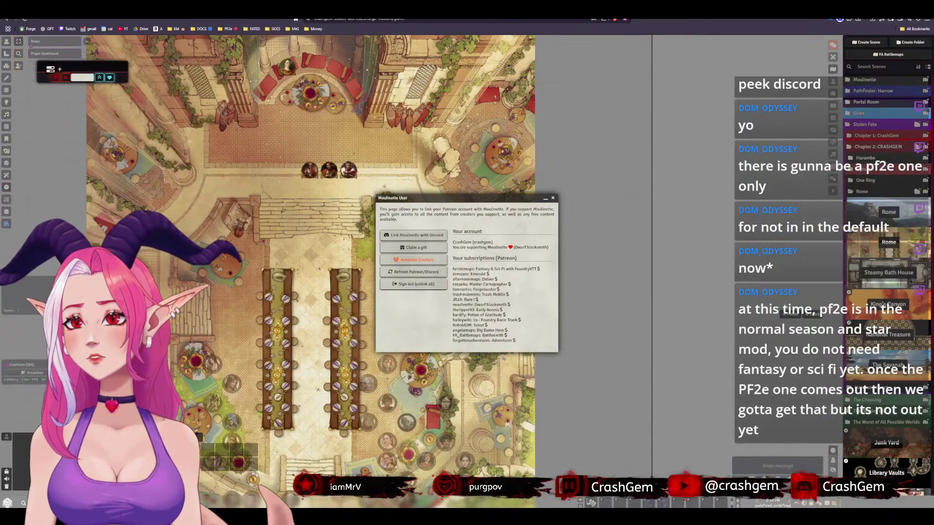
key(alt+Tab)
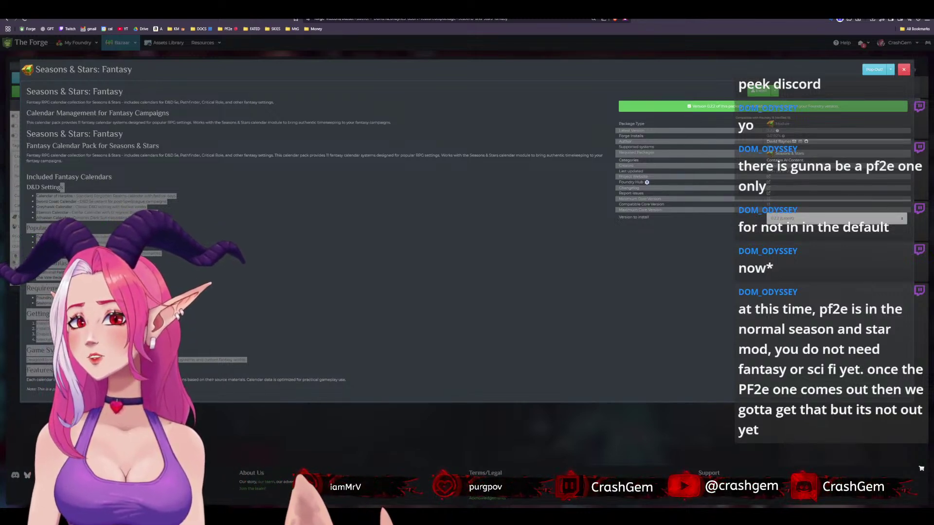
key(ctrl+Tab)
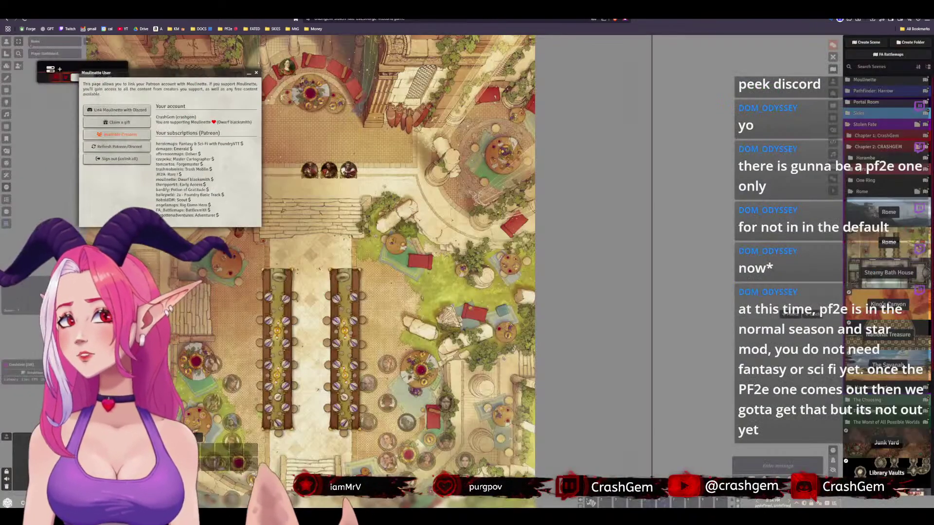
click(257, 73)
Open the Moulinette asset browser and search its cloud maps for "temple"
click(19, 54)
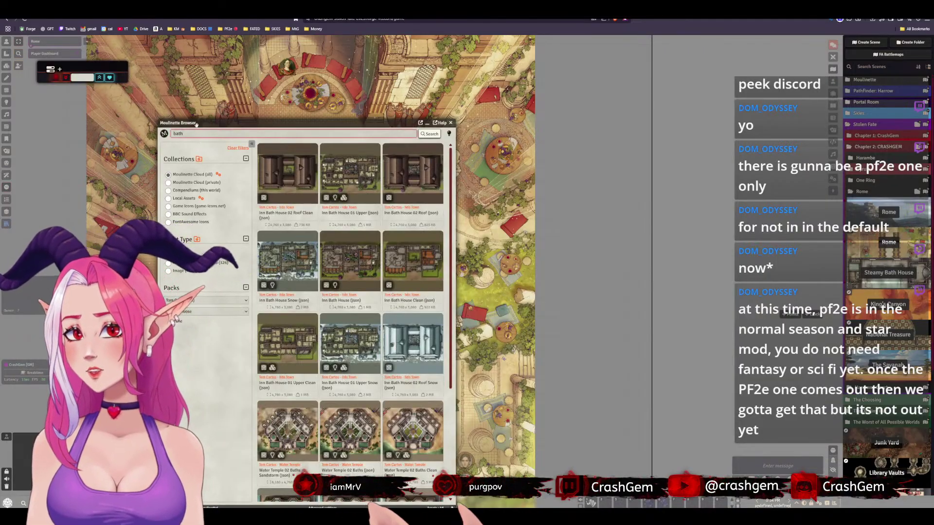
drag(196, 124, 197, 124)
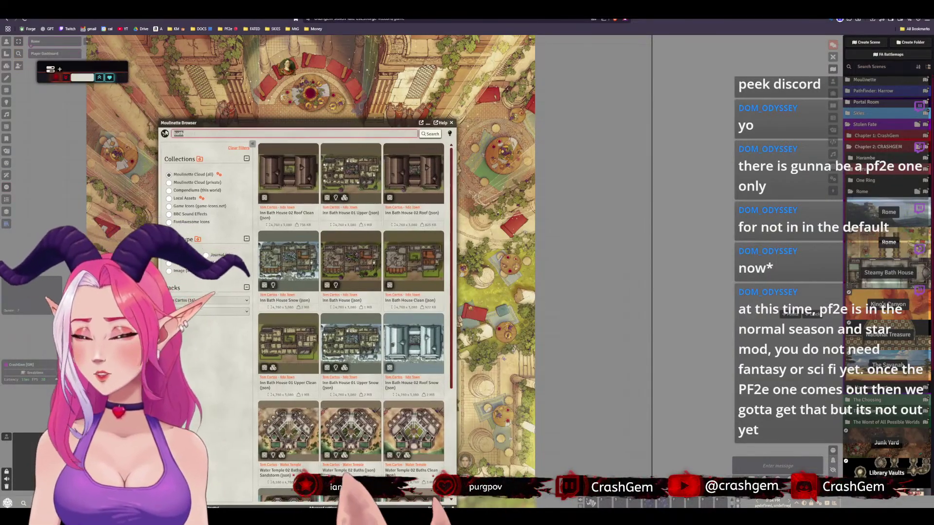
text(empl)
key(Return)
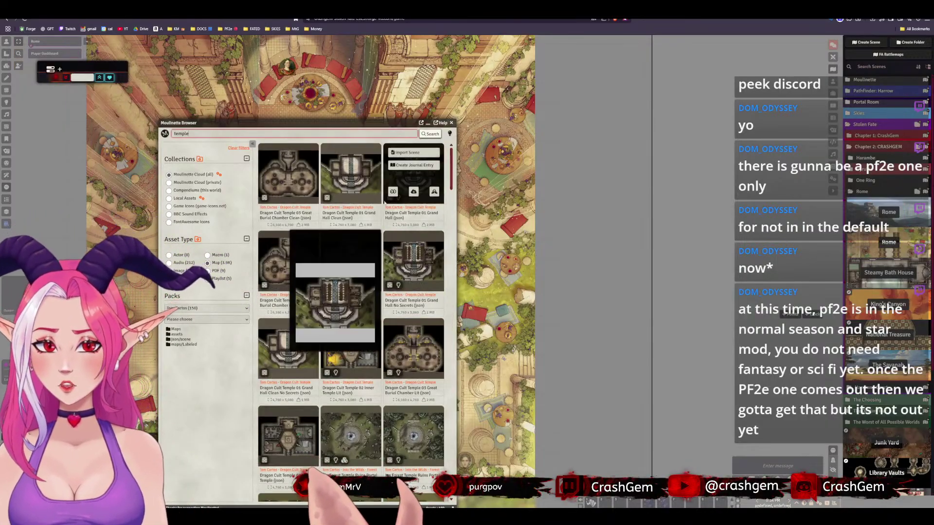
Browse the "temple" map results in the asset browser for a temple layout that suits the Roman setting
scroll(387, 218, down, 2)
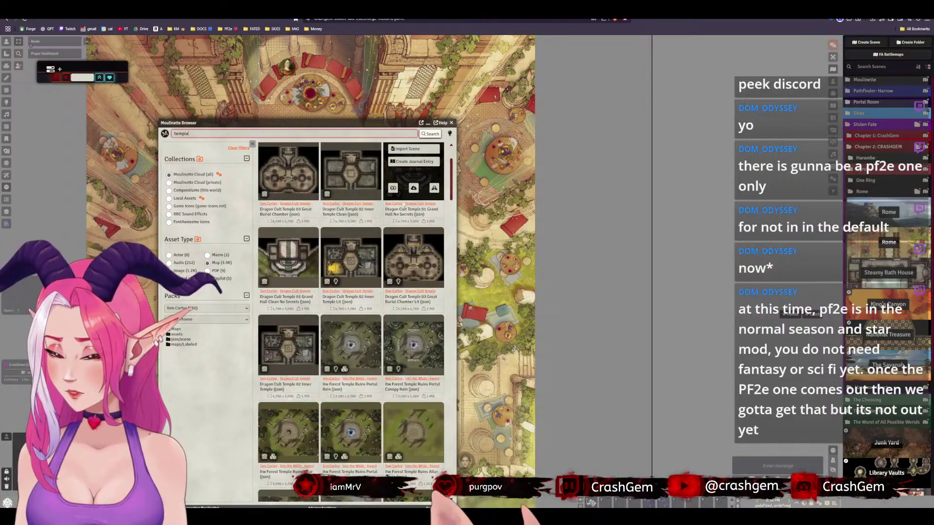
scroll(438, 274, down, 3)
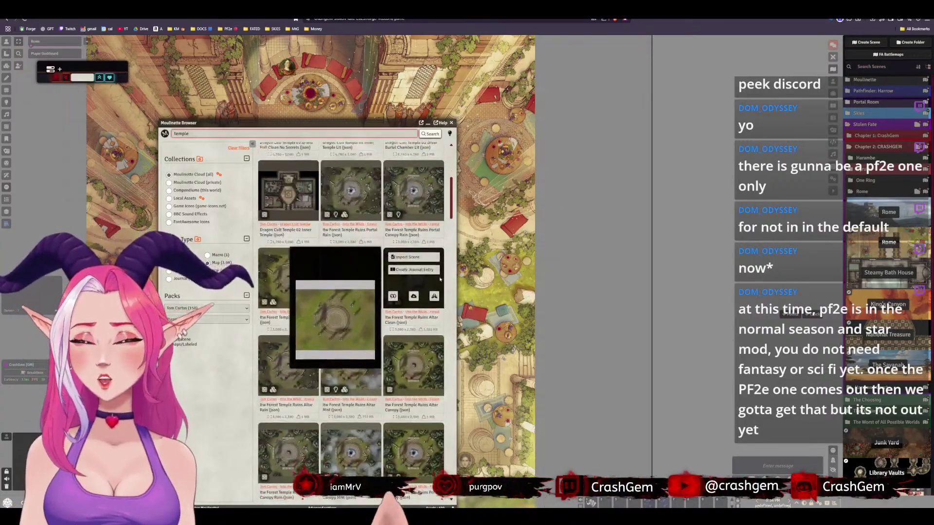
scroll(440, 278, down, 6)
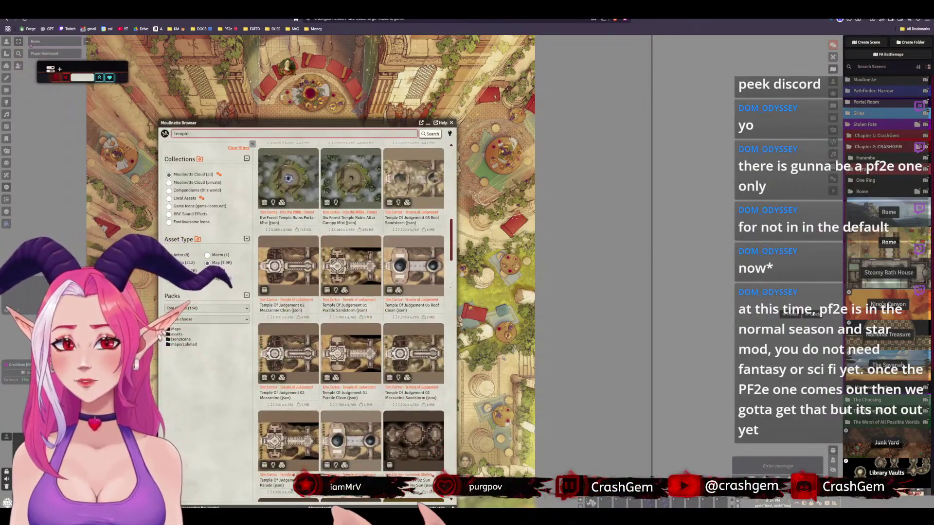
scroll(449, 285, down, 8)
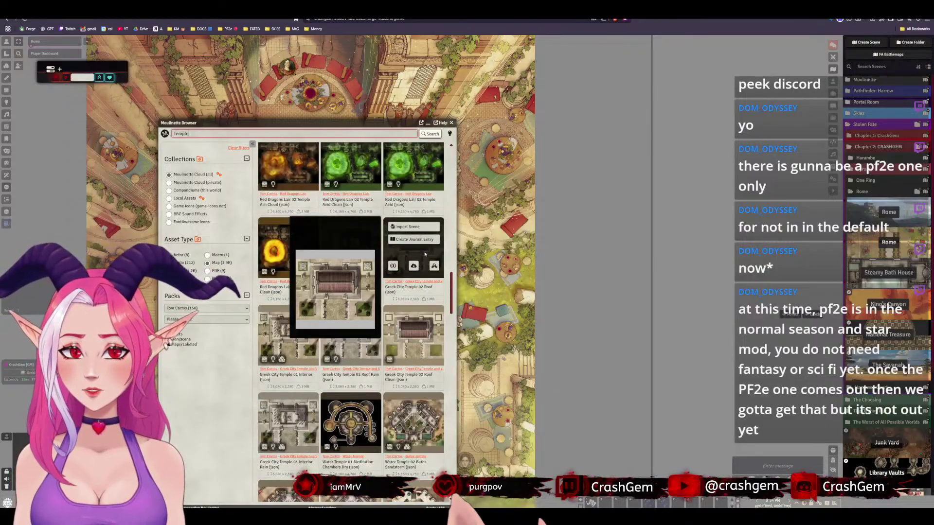
scroll(424, 254, down, 3)
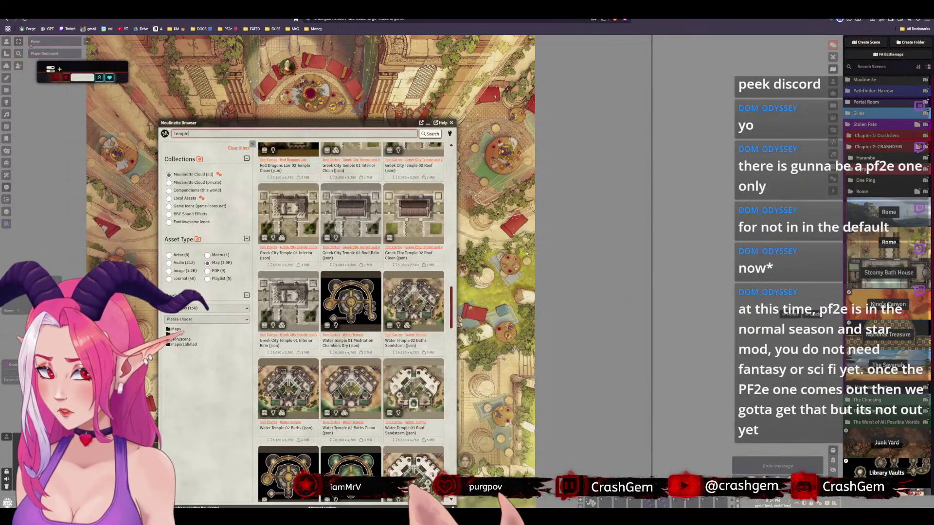
scroll(529, 250, down, 3)
scroll(393, 289, down, 8)
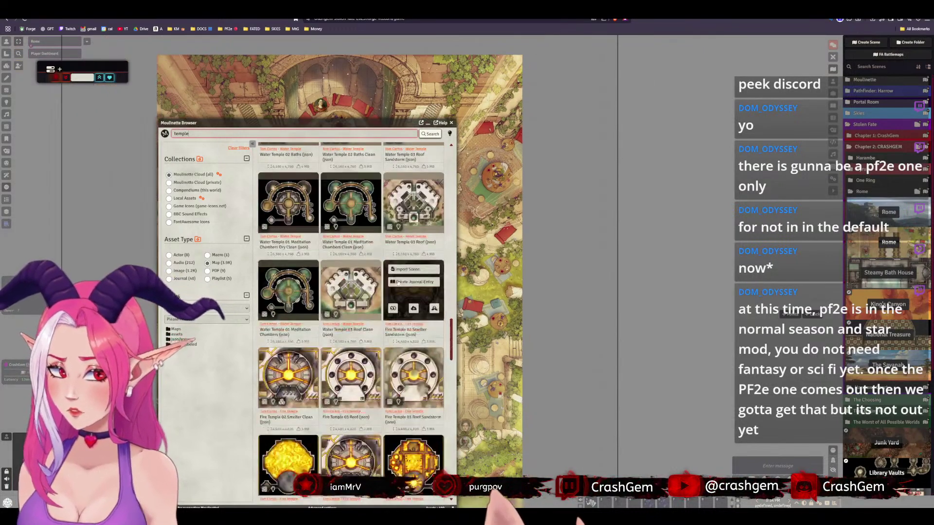
scroll(393, 290, down, 10)
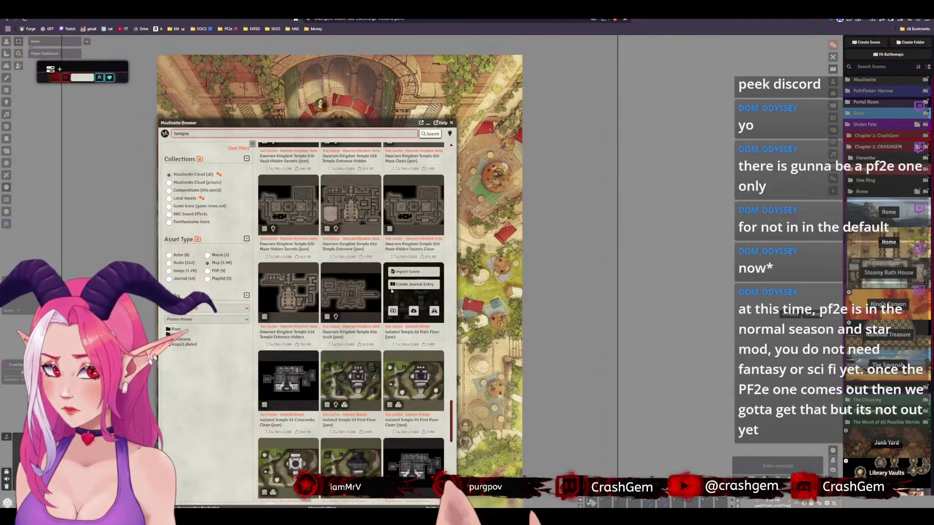
scroll(391, 292, down, 5)
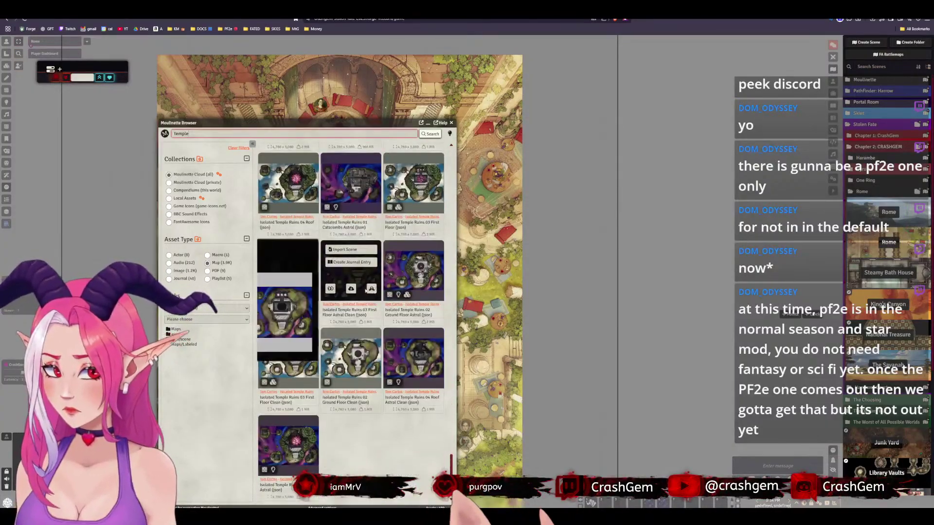
scroll(360, 286, down, 5)
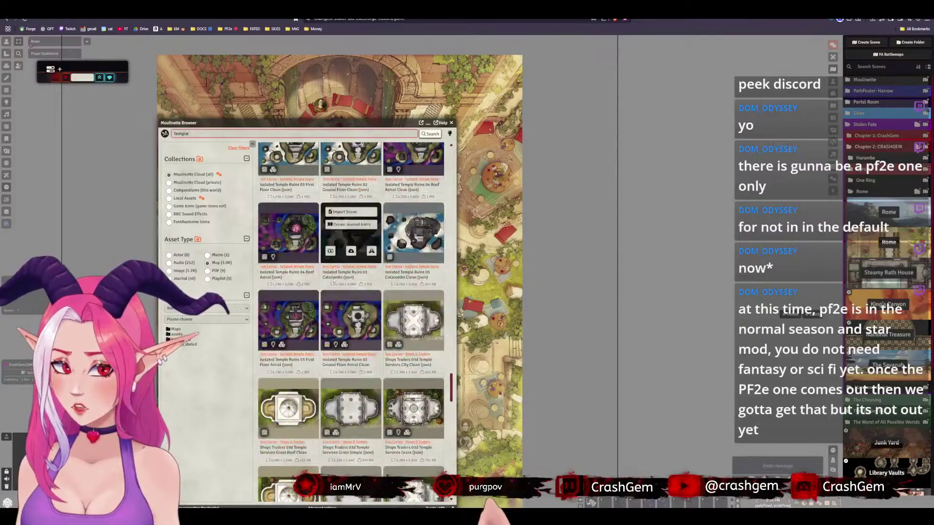
scroll(333, 281, down, 3)
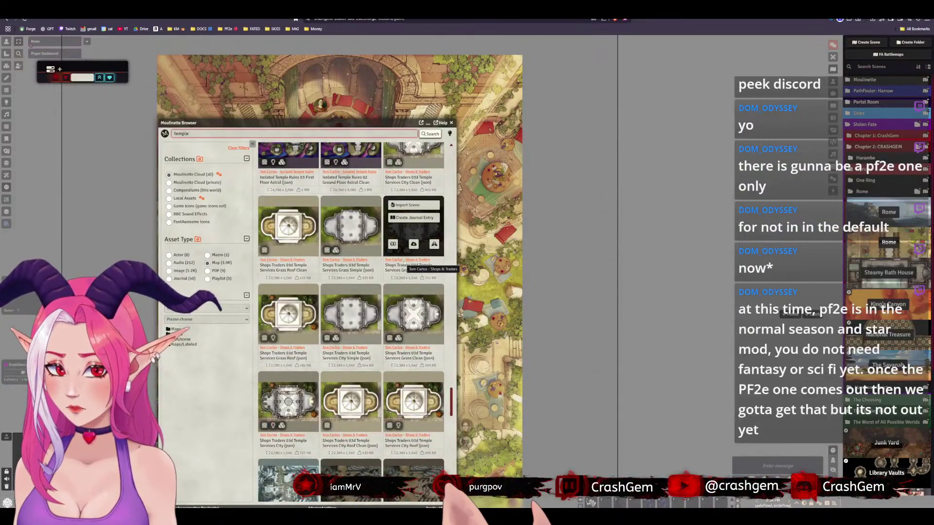
scroll(406, 261, down, 6)
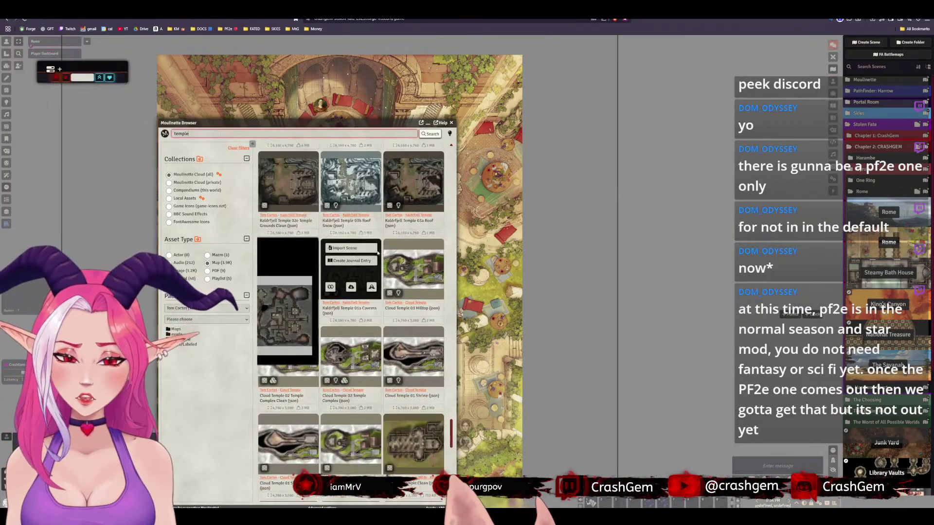
scroll(414, 292, down, 10)
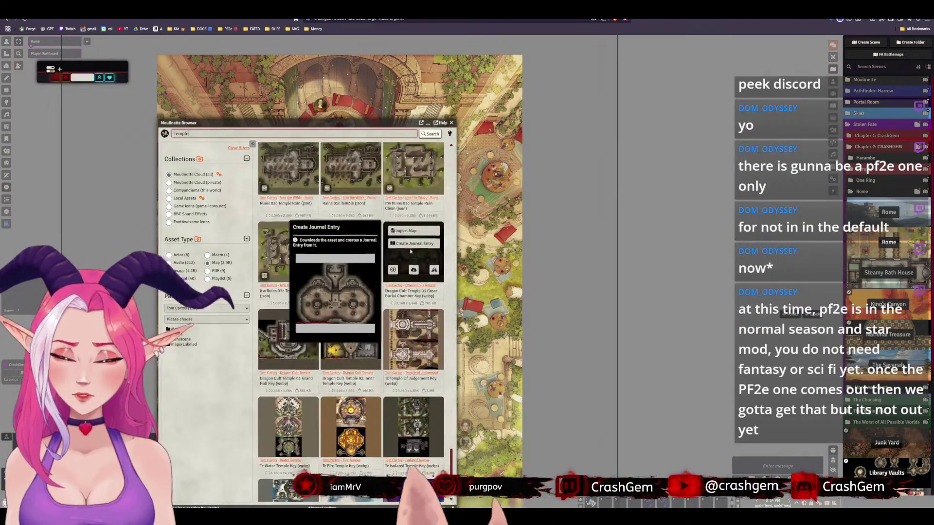
scroll(401, 292, down, 2)
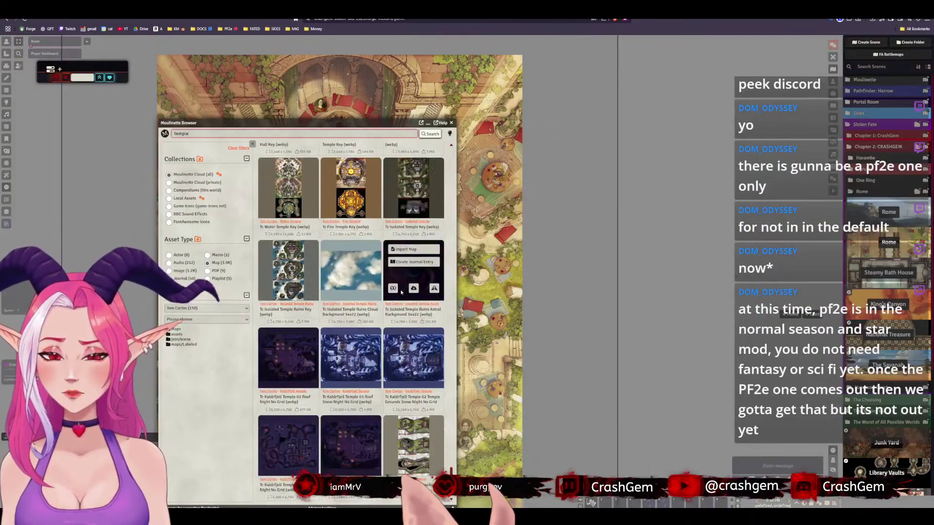
scroll(403, 282, up, 8)
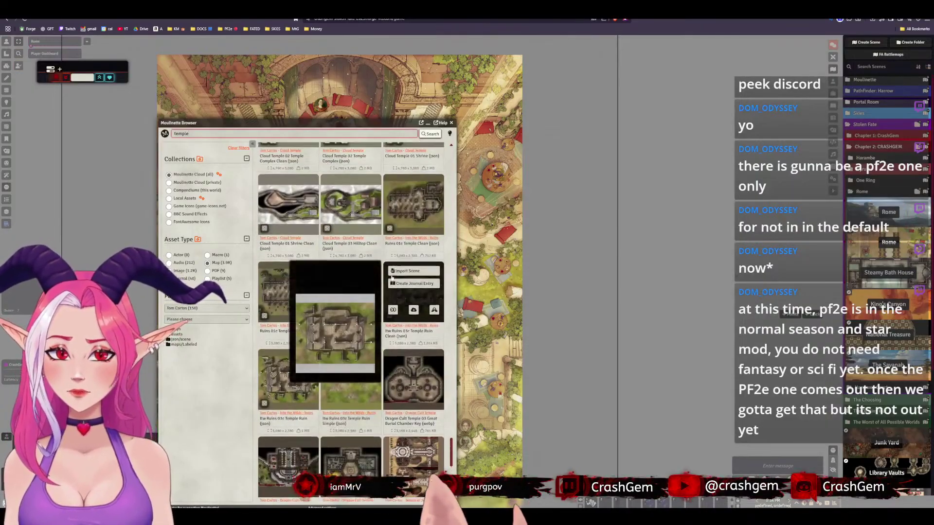
scroll(392, 278, down, 10)
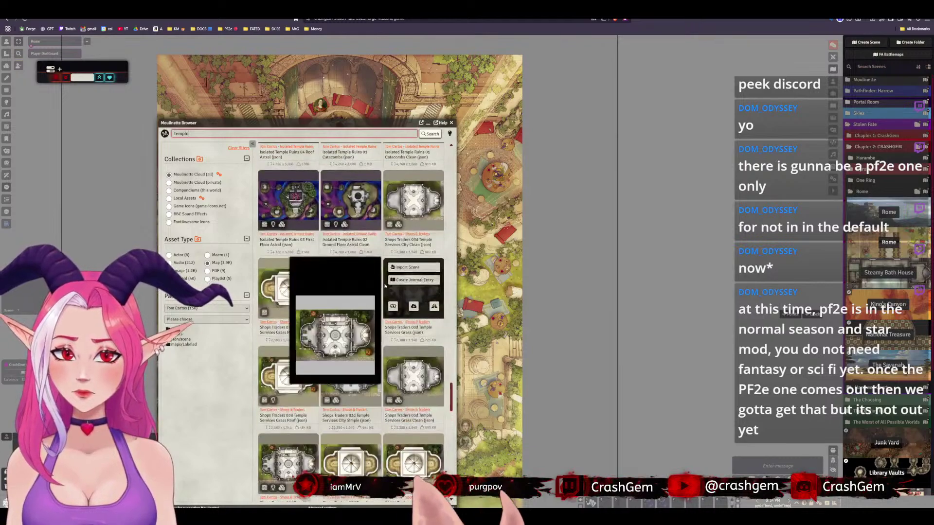
scroll(383, 299, up, 5)
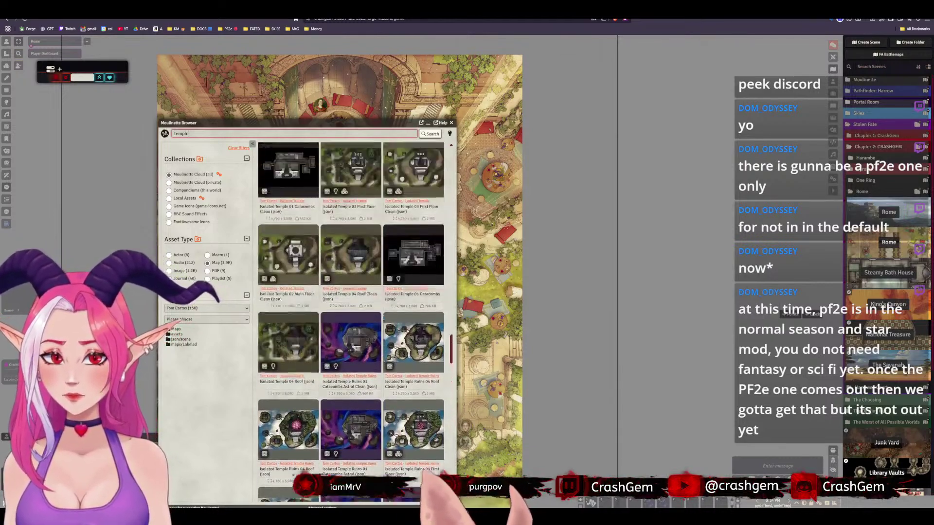
scroll(383, 299, up, 6)
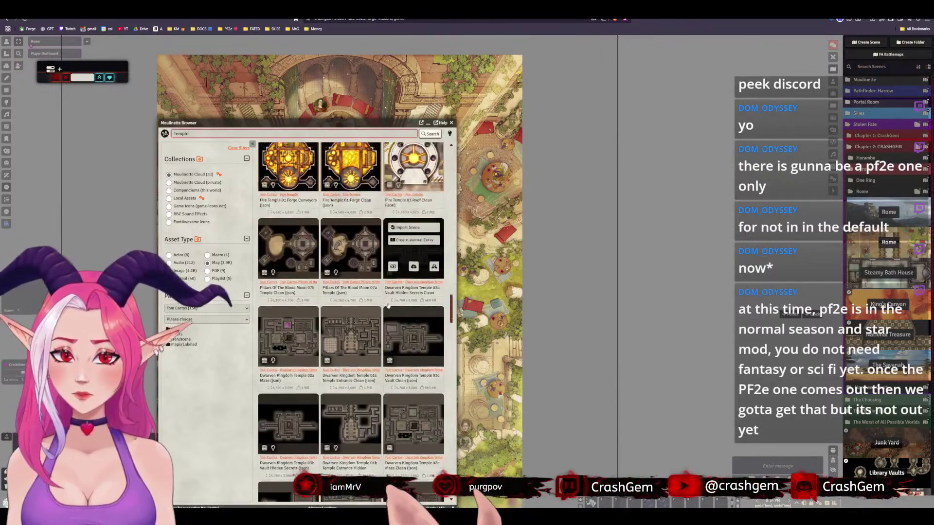
scroll(379, 302, up, 6)
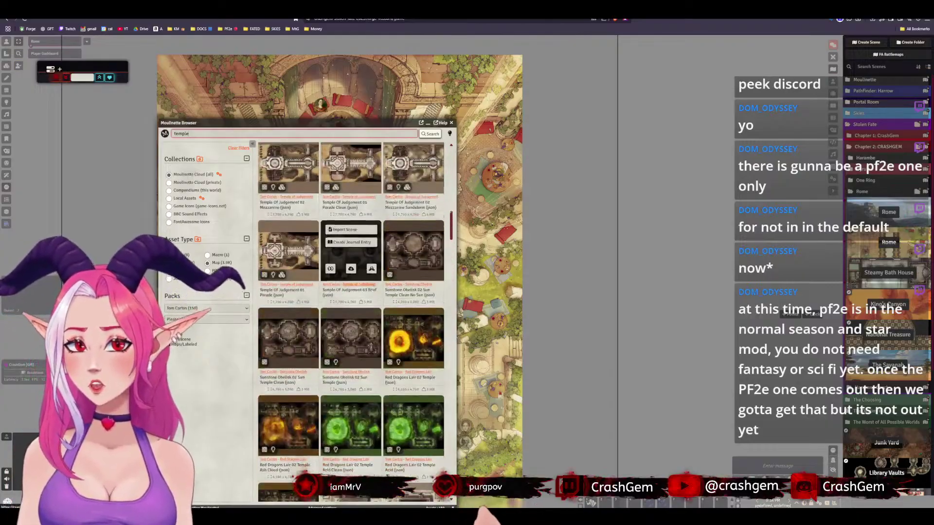
Import the Greek City Temple 01 Interior map as a new scene and close the asset browser
scroll(413, 273, down, 2)
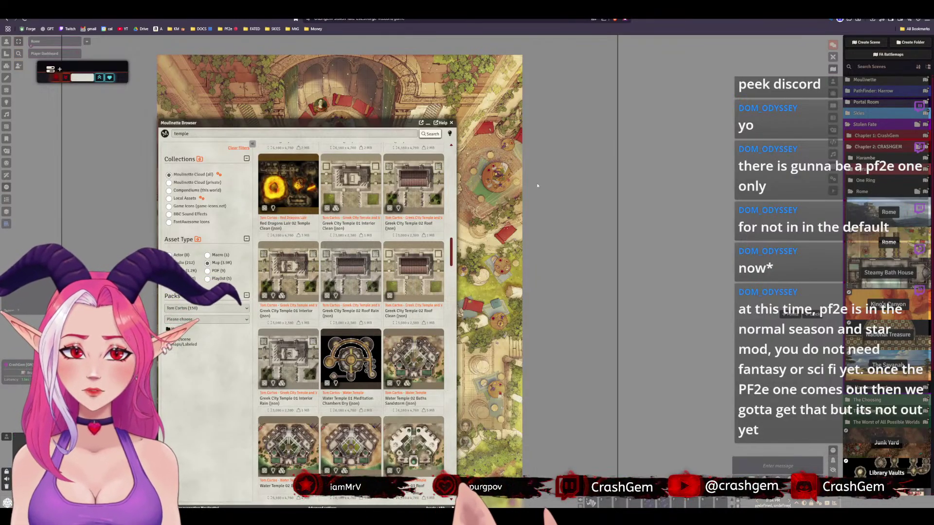
click(414, 290)
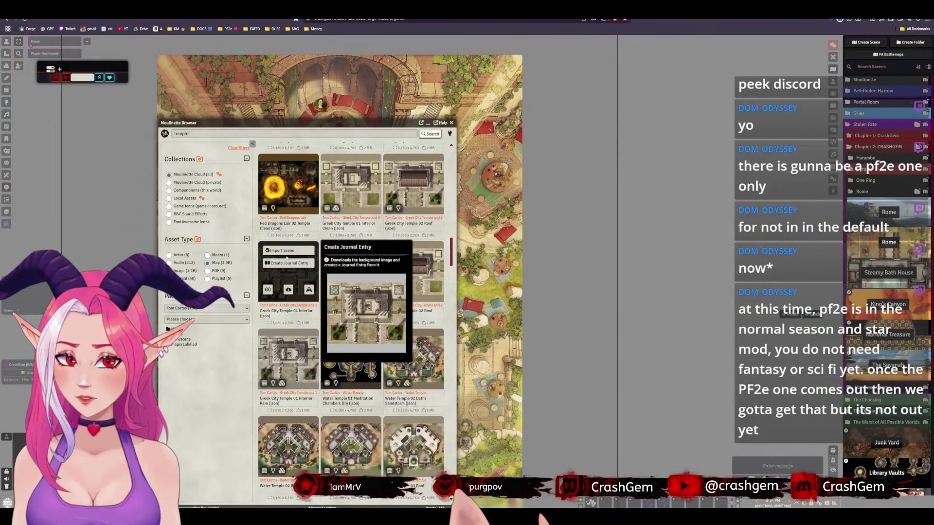
click(282, 250)
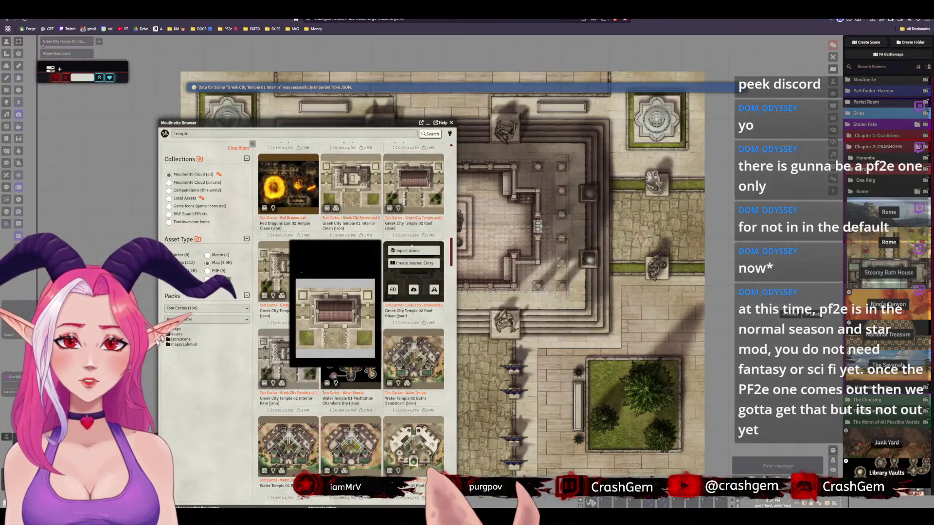
click(451, 123)
Open the temple roof tile's configuration, check its overhead occlusion settings, and close it
scroll(465, 242, up, 3)
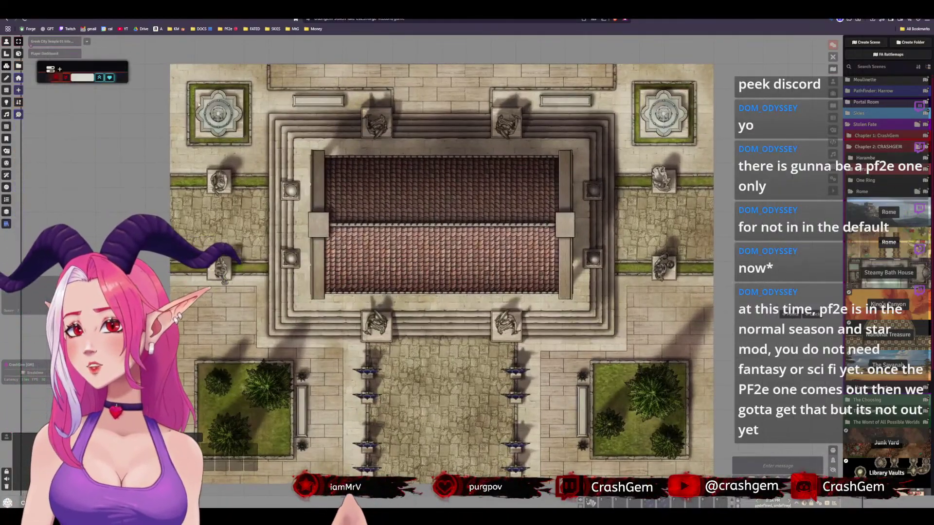
scroll(166, 130, up, 2)
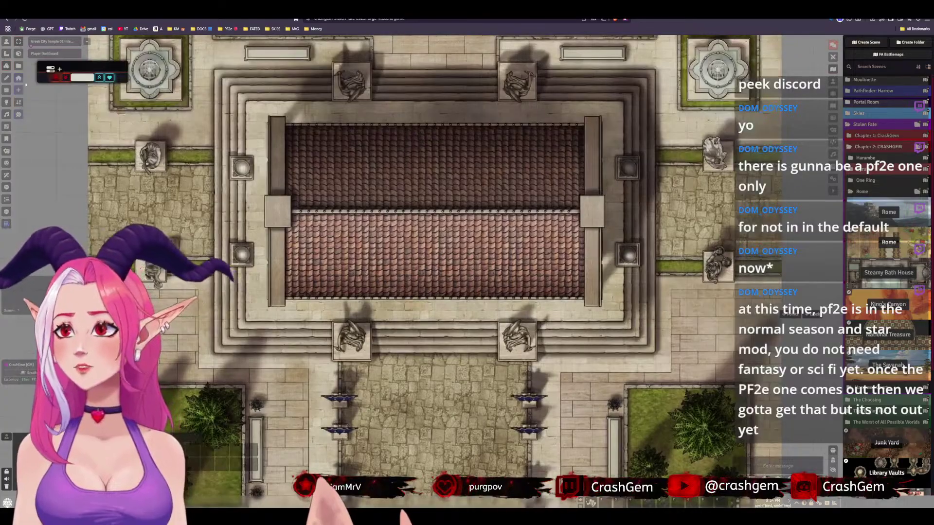
click(428, 182)
right_click(419, 179)
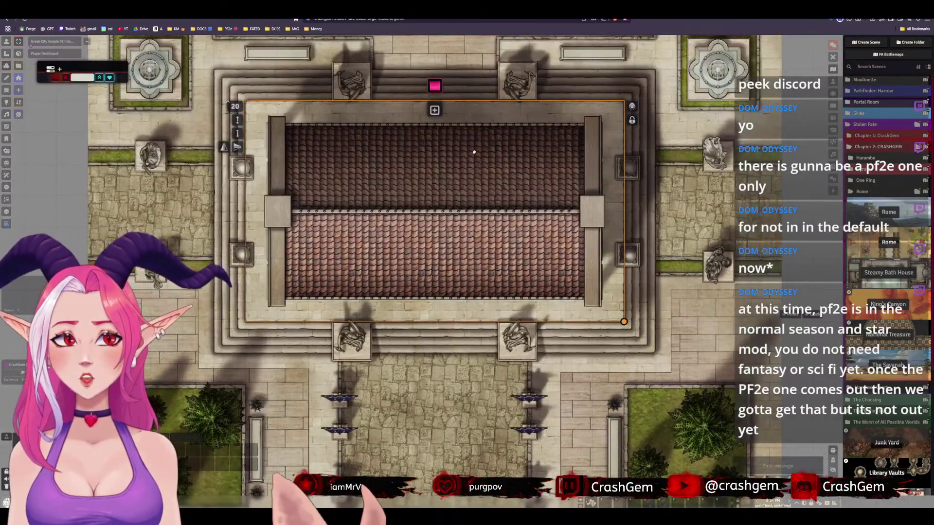
double_click(465, 167)
click(454, 228)
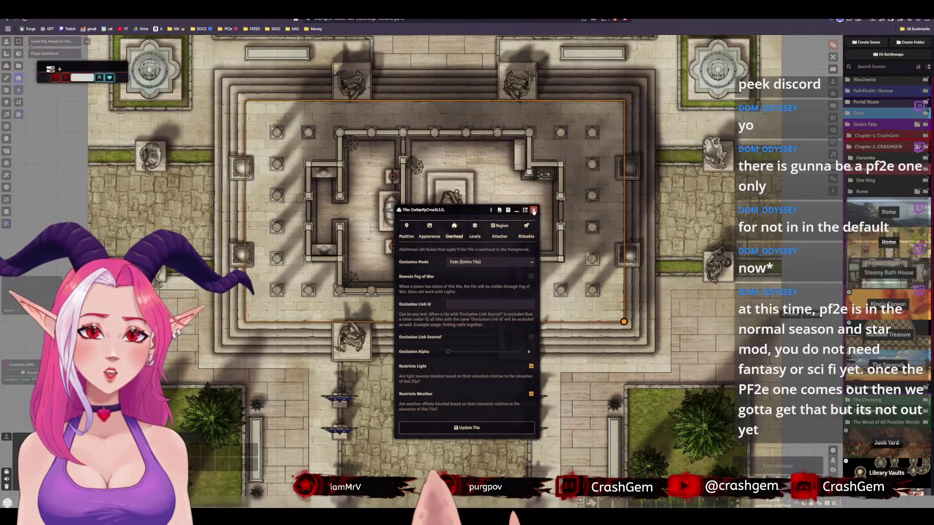
click(535, 210)
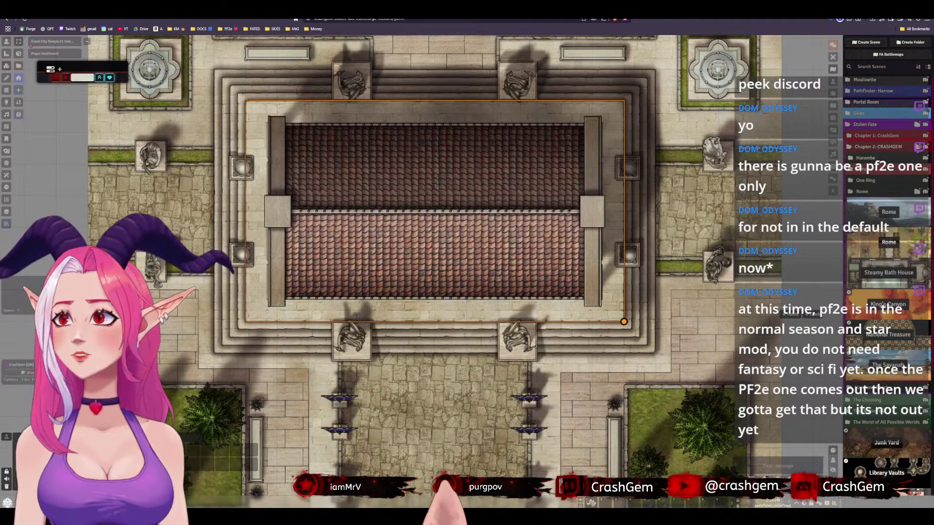
Return to the token controls and examine the temple's roof, interior and doors
click(7, 42)
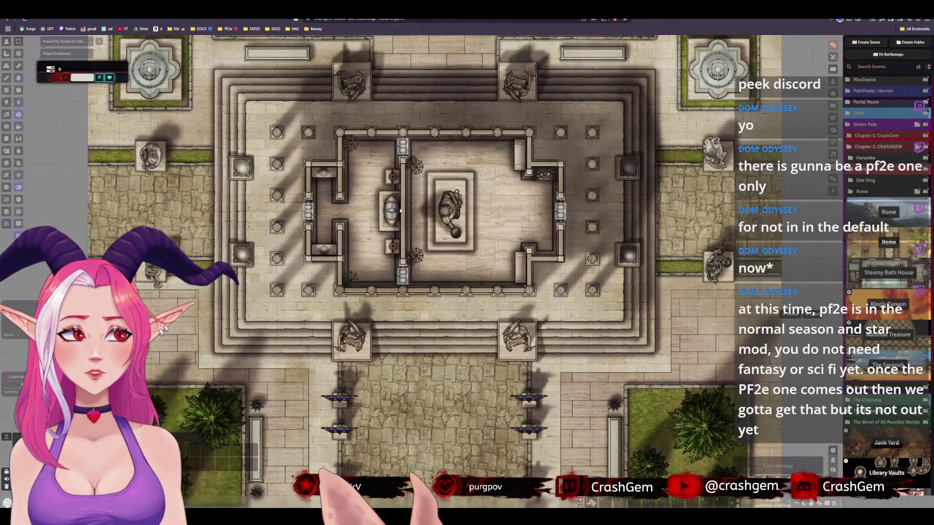
scroll(401, 211, down, 5)
drag(362, 257, 288, 181)
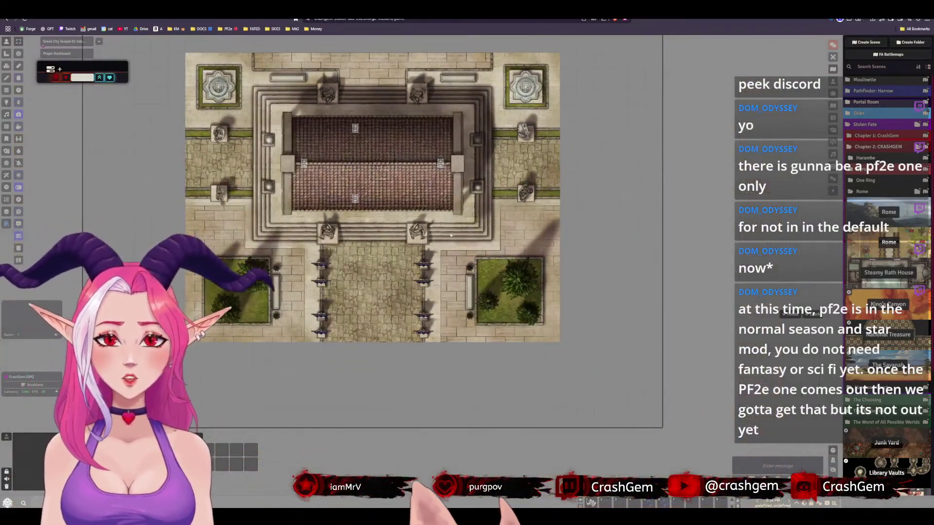
scroll(288, 181, up, 1)
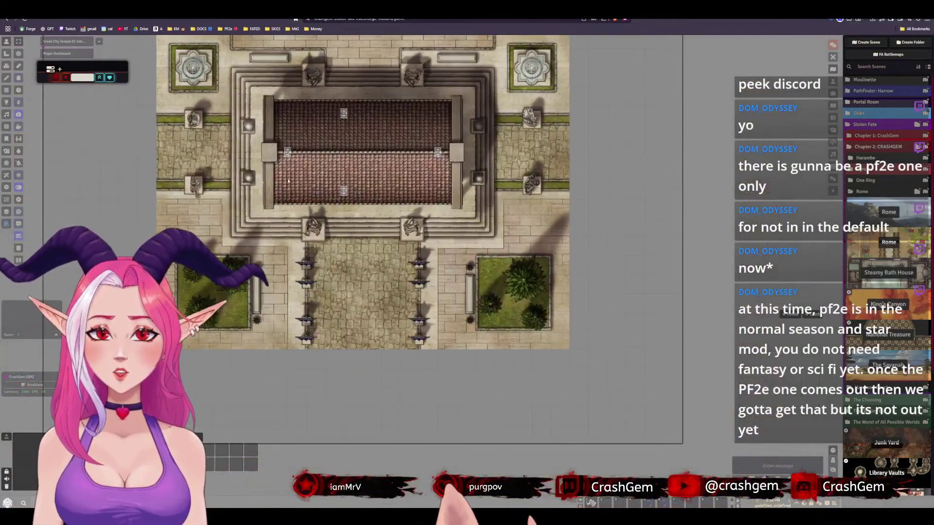
click(346, 191)
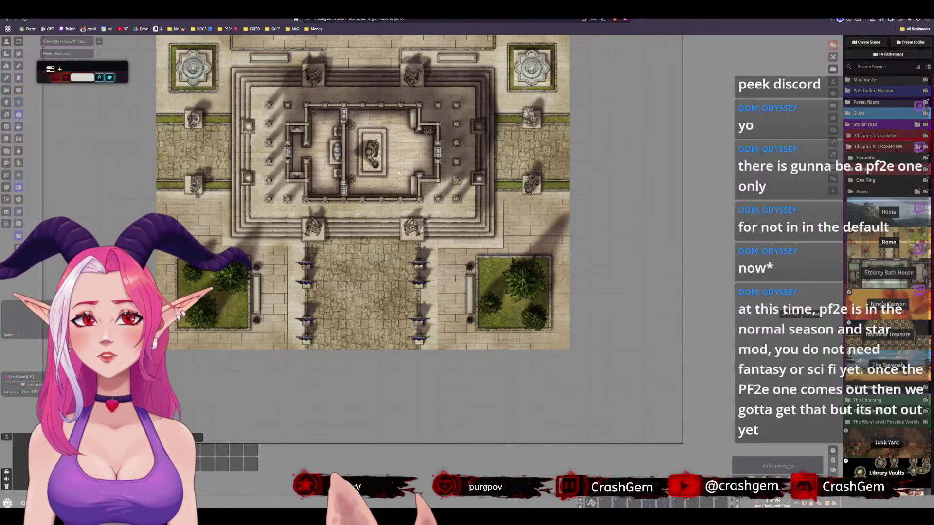
Place the Julius Caesar token inside the temple and move it beside the central statue
click(832, 82)
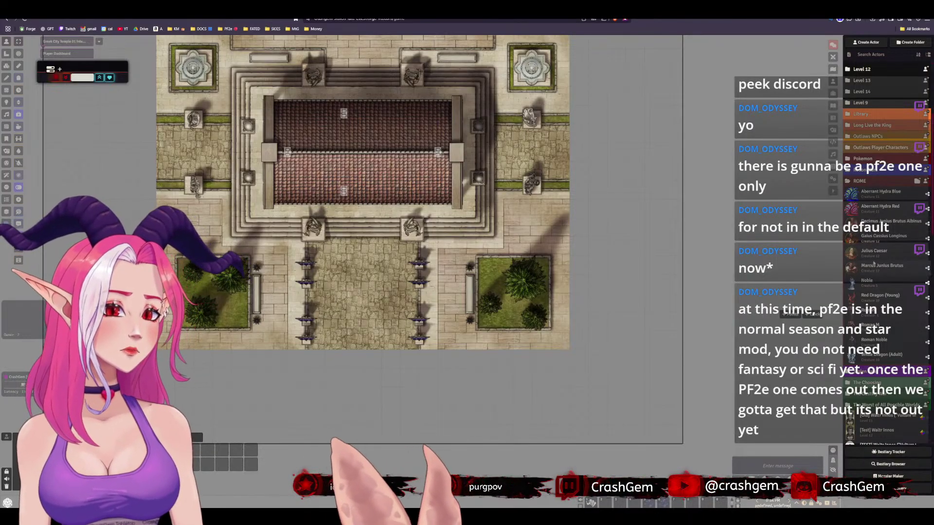
drag(874, 271, 419, 154)
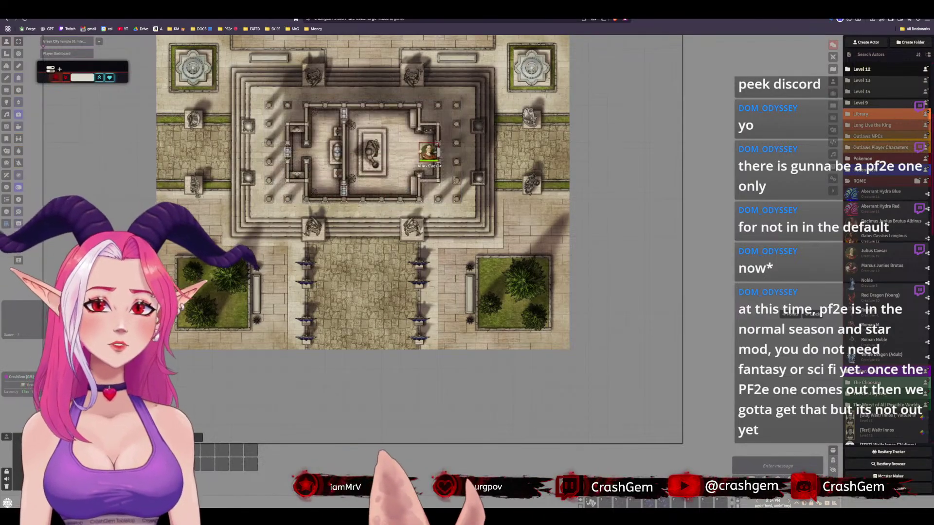
drag(427, 152, 392, 152)
click(492, 125)
scroll(492, 124, up, 5)
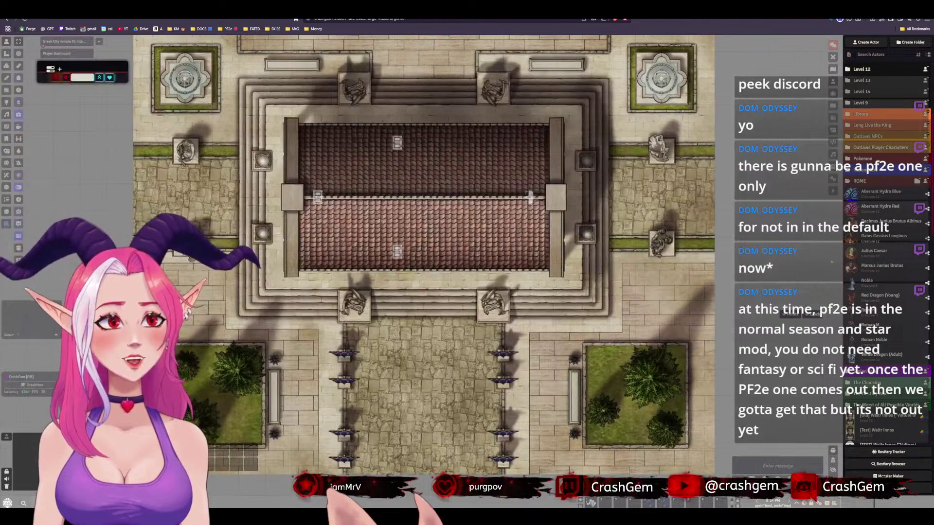
Search the actor directory for "brack" and clear the search
click(858, 54)
text(brack)
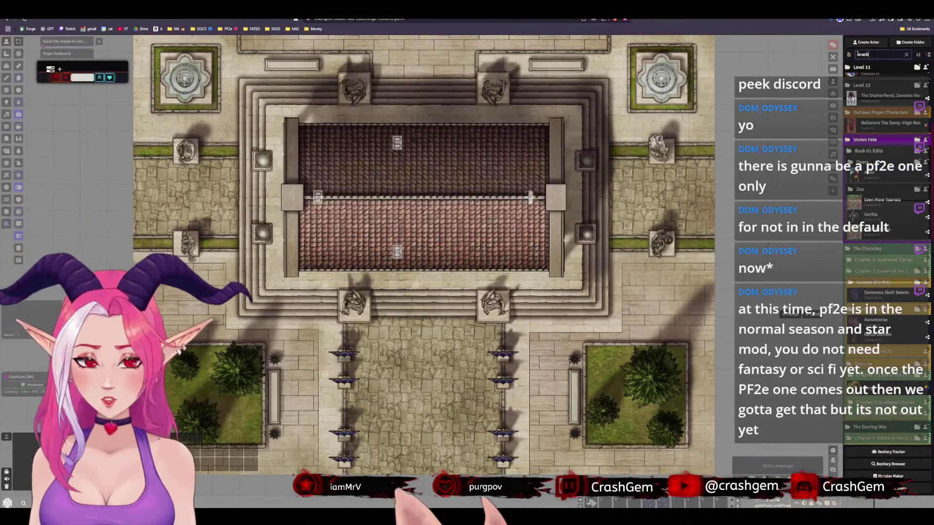
key(BackSpace)
key(BackSpace)
key(BackSpace)
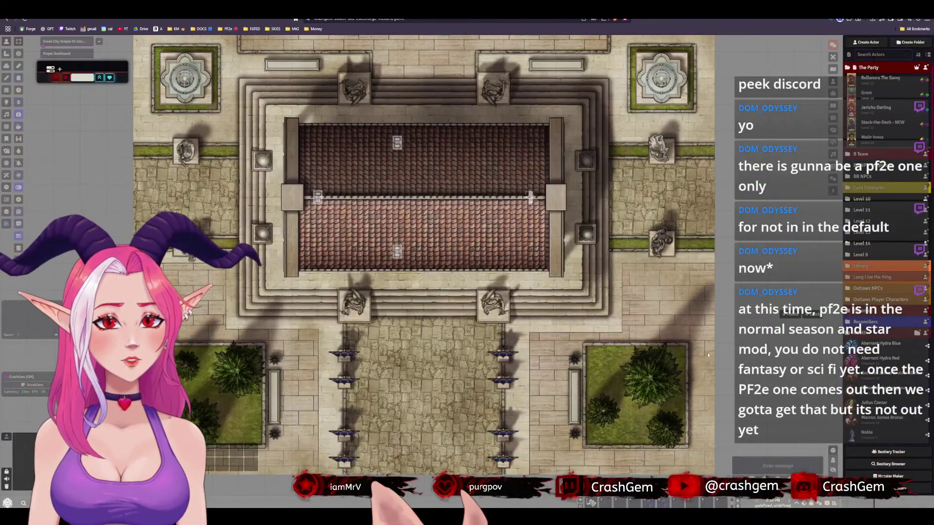
Run a quick search for "oracle" and look through the matching actors, feats and tile presets
key(ctrl+space)
text(oracle)
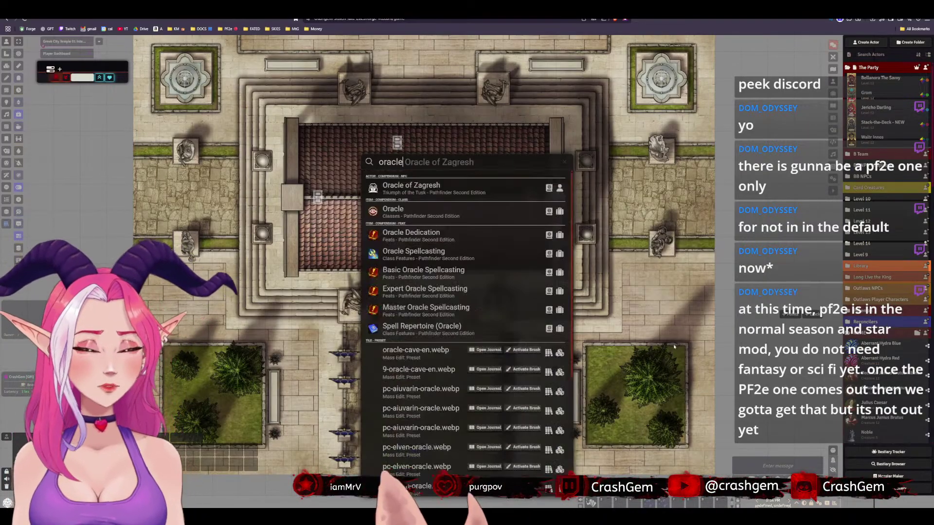
scroll(429, 301, down, 1)
scroll(429, 302, down, 3)
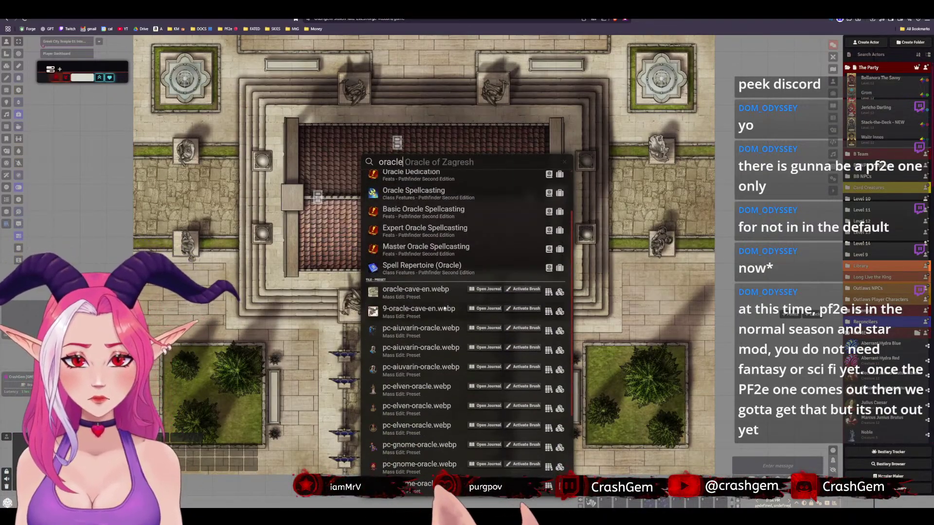
scroll(437, 299, up, 5)
scroll(442, 302, down, 4)
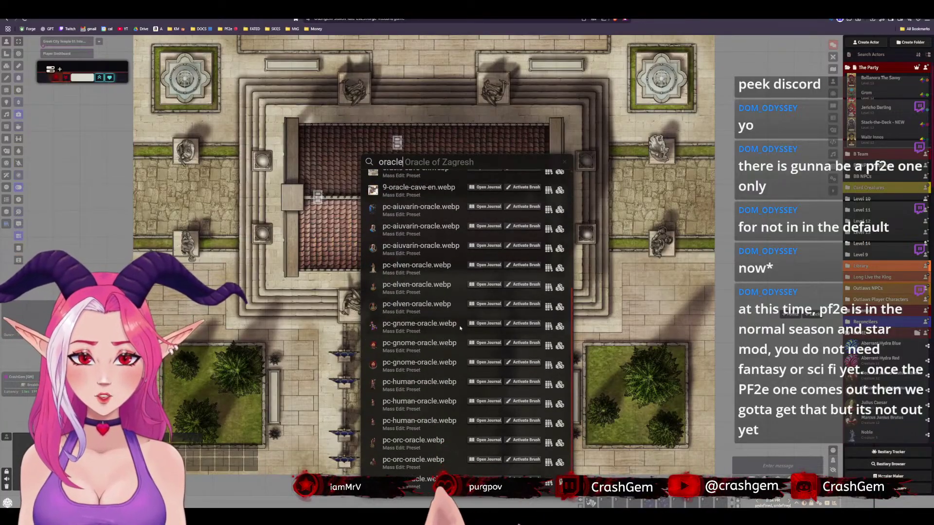
scroll(437, 340, up, 4)
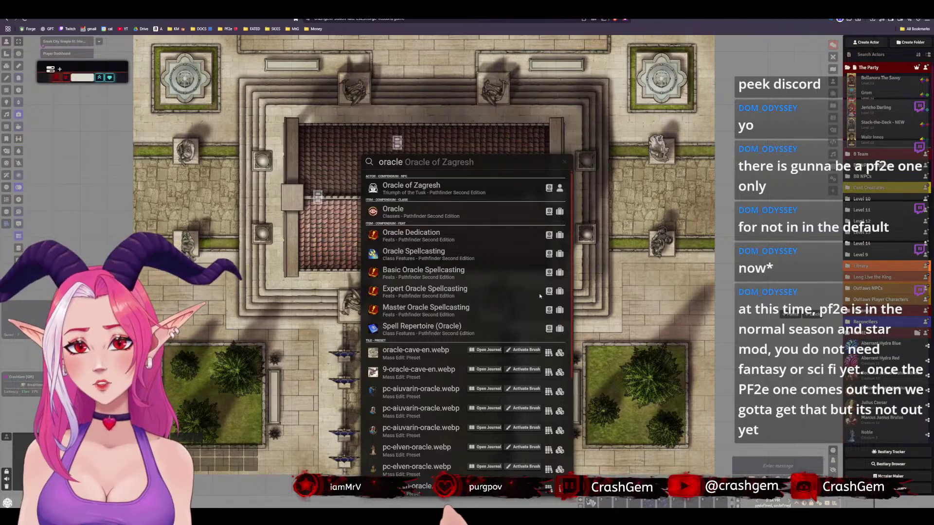
Open the bestiary browser, search it for fortune creatures, and clear the search text
click(881, 465)
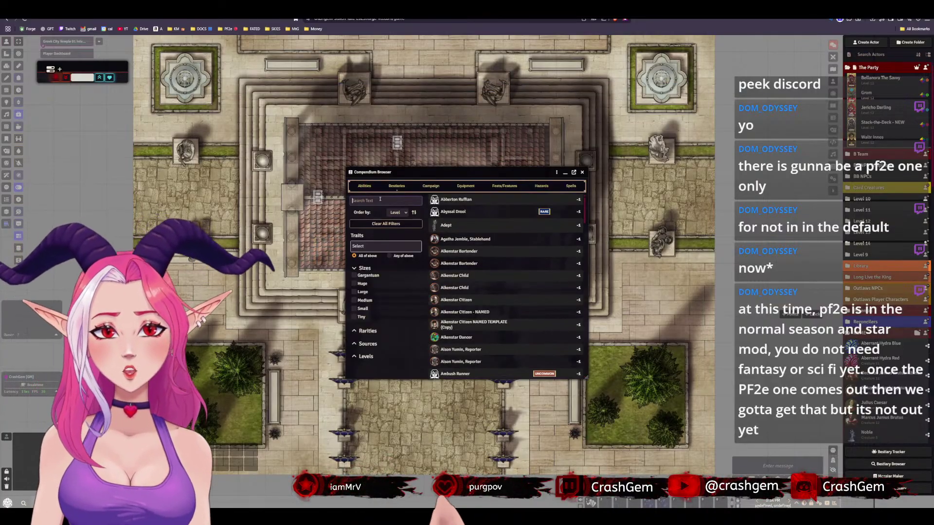
key(BackSpace)
key(BackSpace)
key(BackSpace)
key(BackSpace)
key(BackSpace)
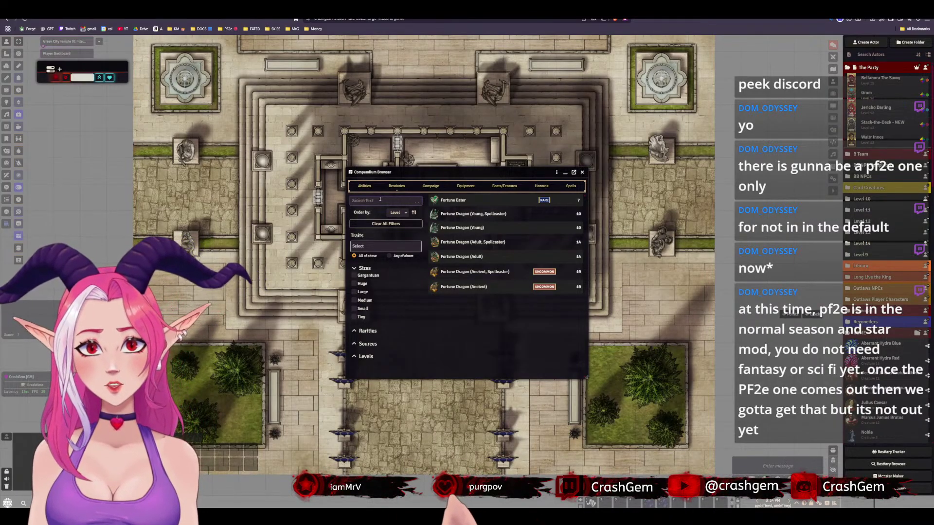
Search the bestiary for "harro", review the Harrow Reader's main stats and inventory, and close its sheet
text(harro)
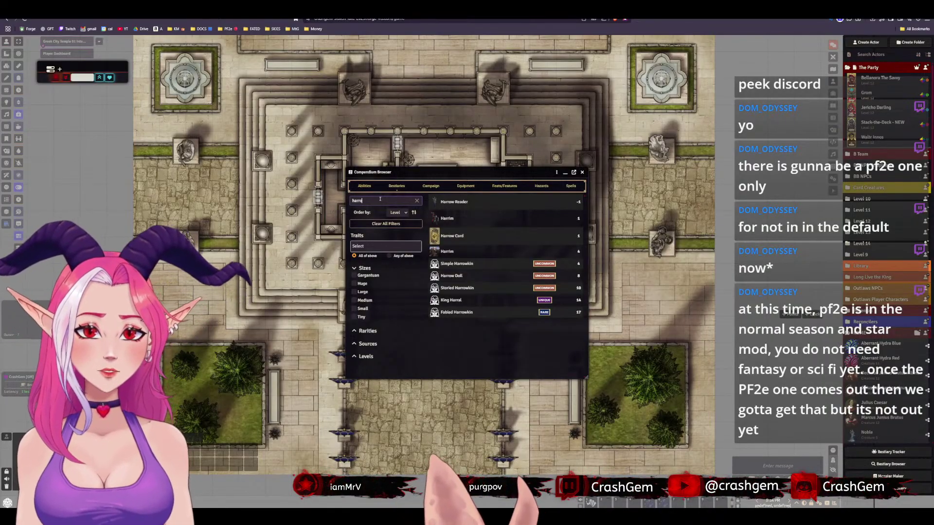
click(454, 202)
scroll(469, 320, down, 1)
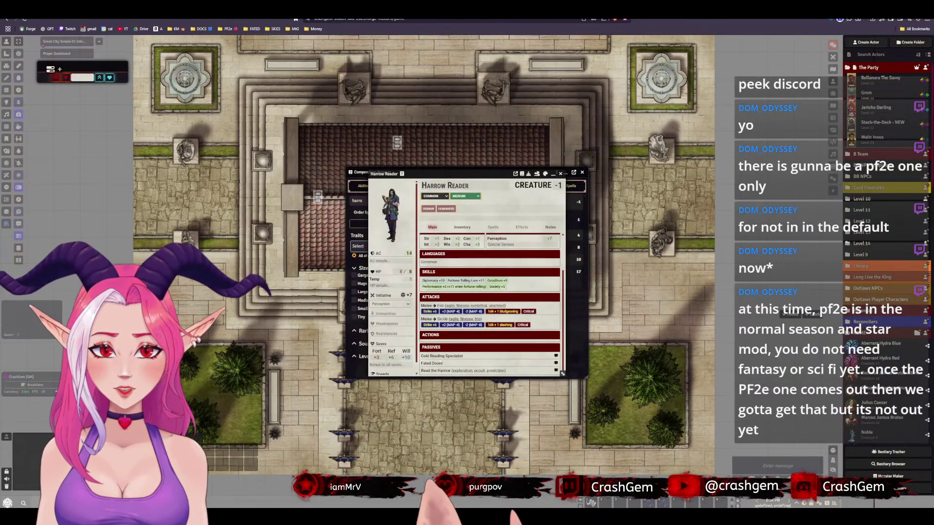
click(457, 227)
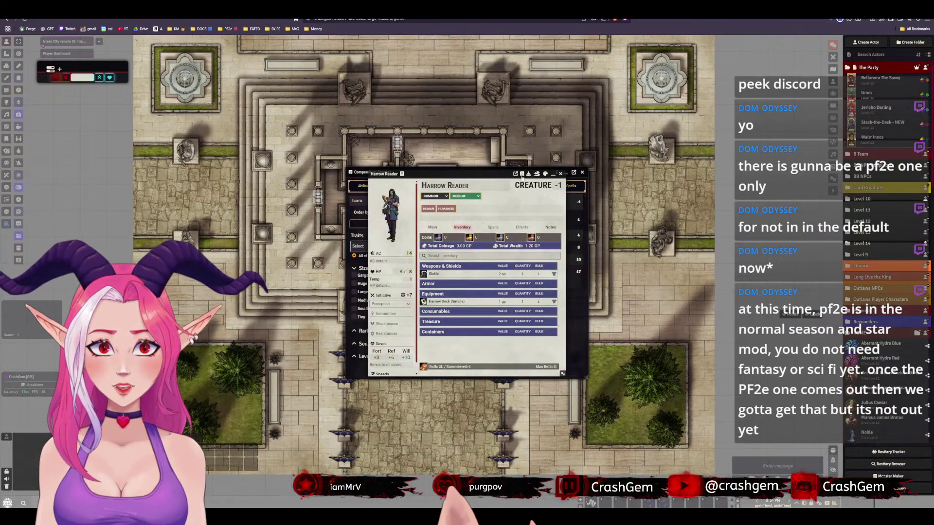
click(560, 173)
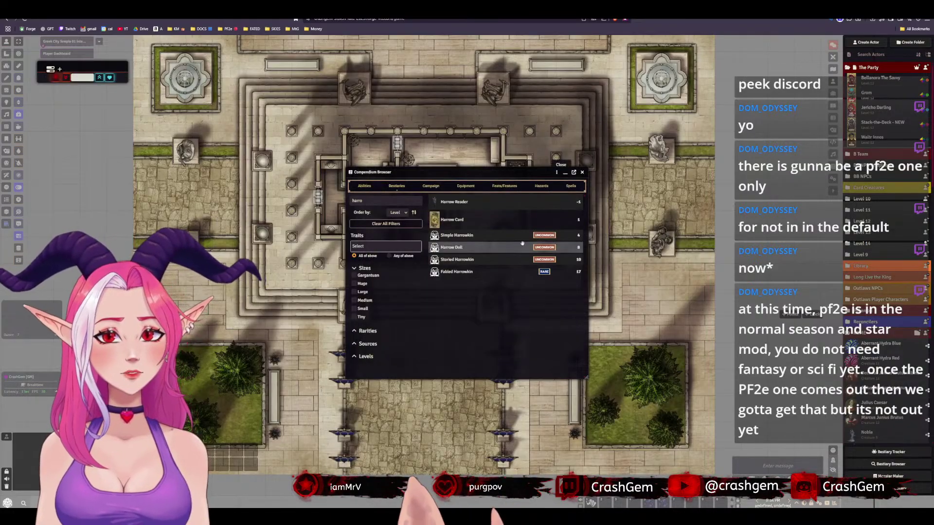
Search the bestiary for "myst", open the Thresholder Mystic's sheet and review its main stats, actions and passives
double_click(362, 202)
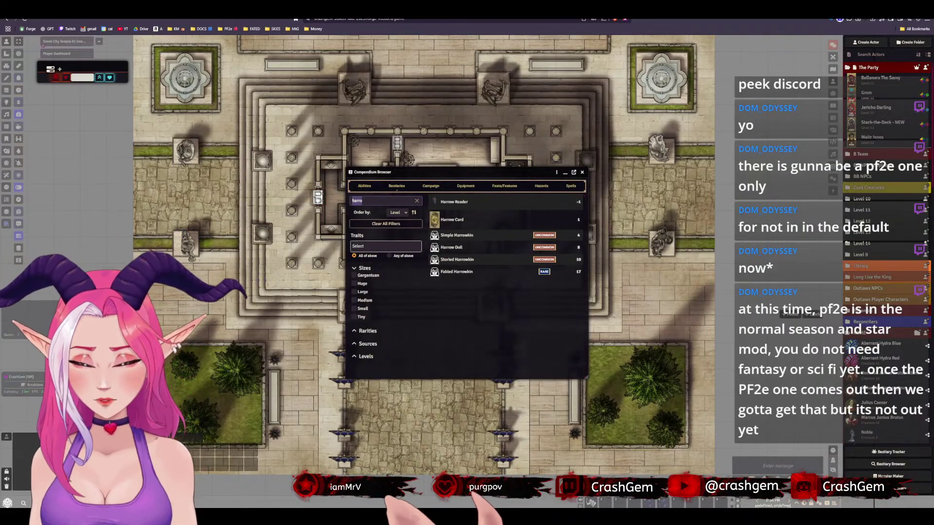
text(myst)
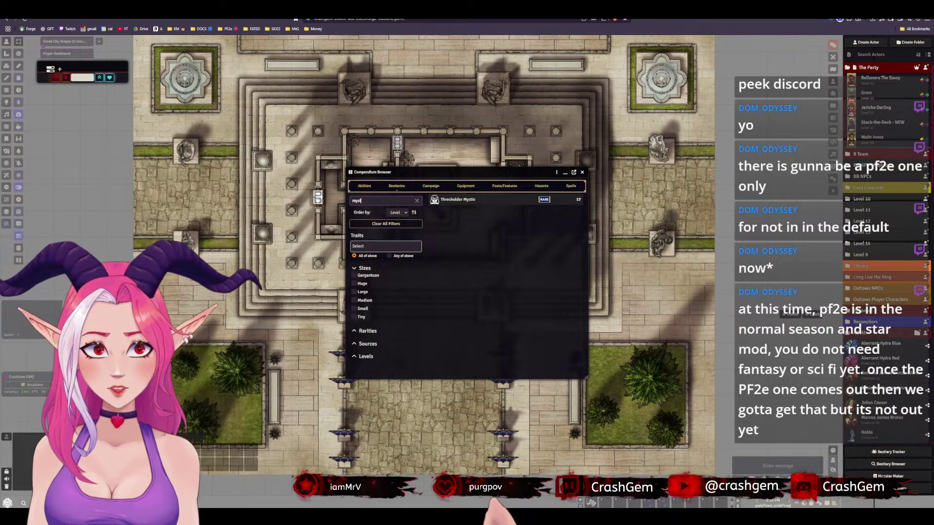
click(475, 199)
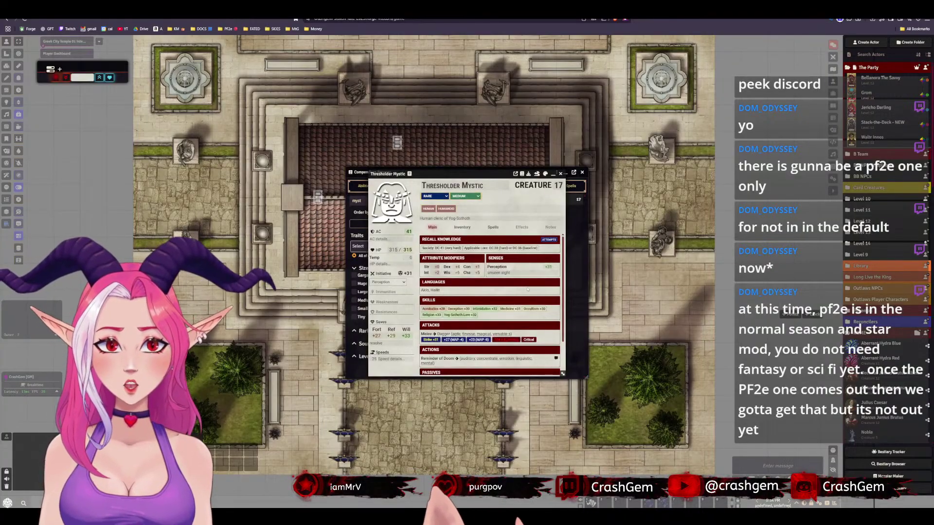
scroll(461, 344, down, 2)
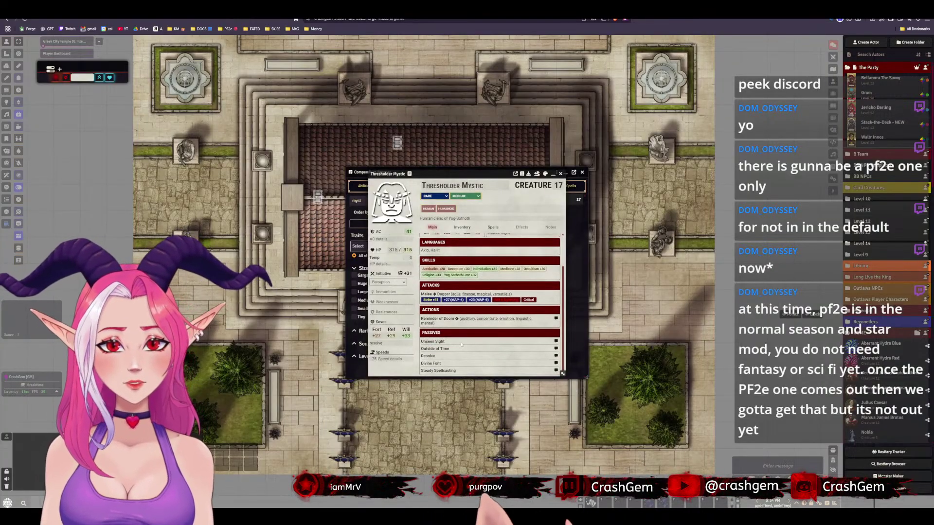
scroll(463, 347, up, 2)
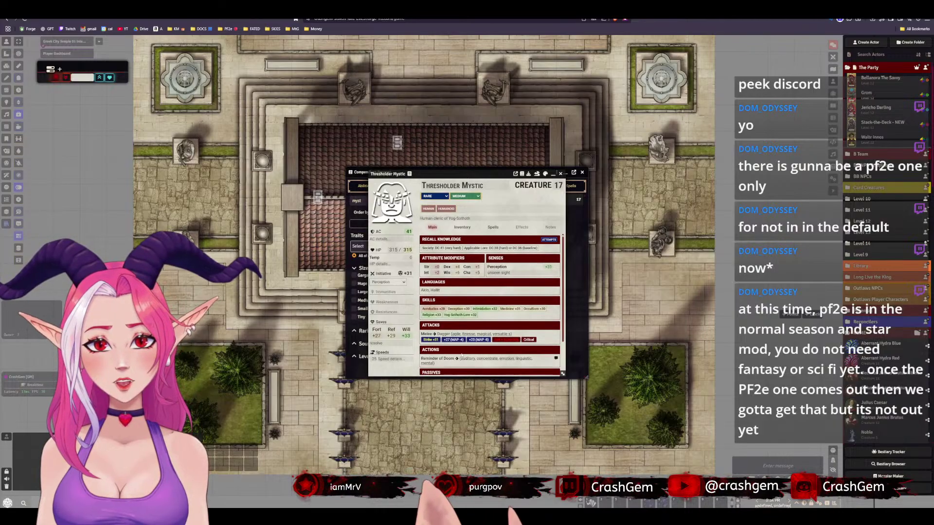
Examine the Thresholder Mystic's prepared spells and divine focus spells across all ranks, and close its sheet
click(487, 227)
scroll(505, 335, down, 5)
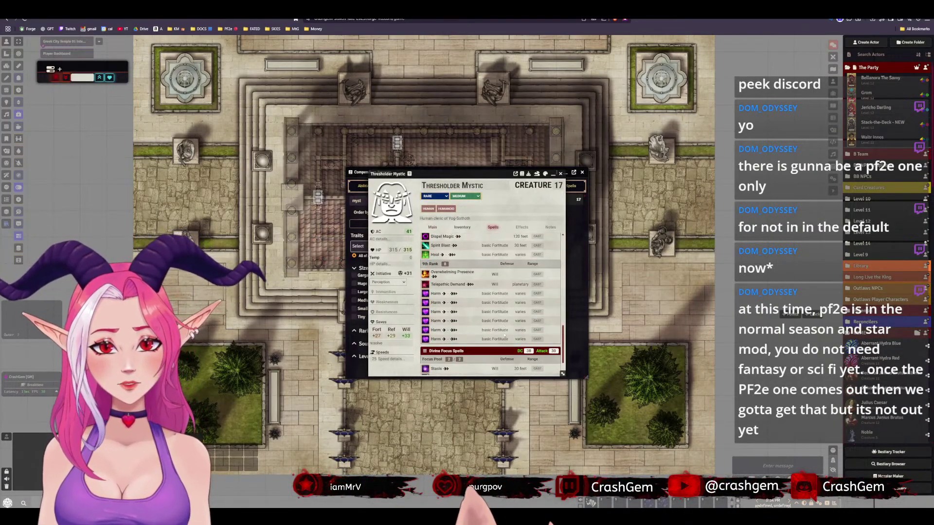
scroll(504, 335, down, 1)
scroll(504, 335, up, 1)
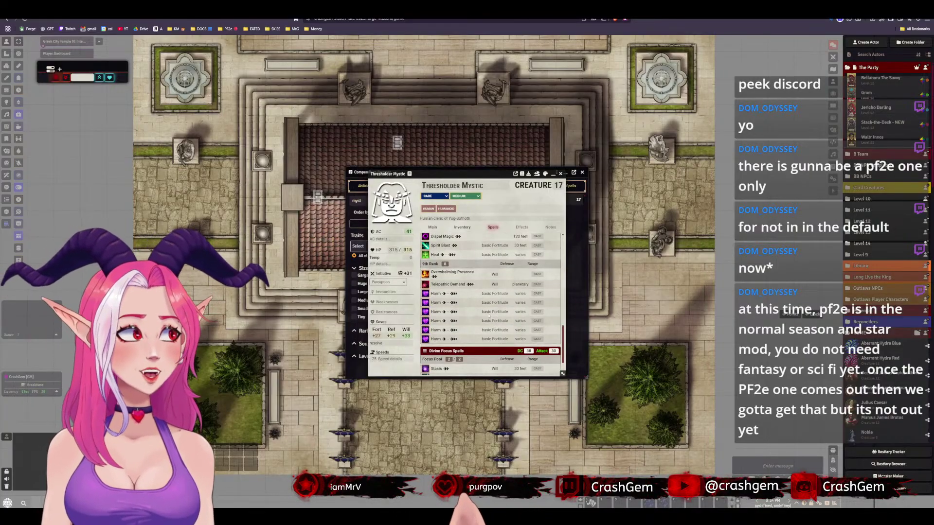
scroll(479, 317, down, 1)
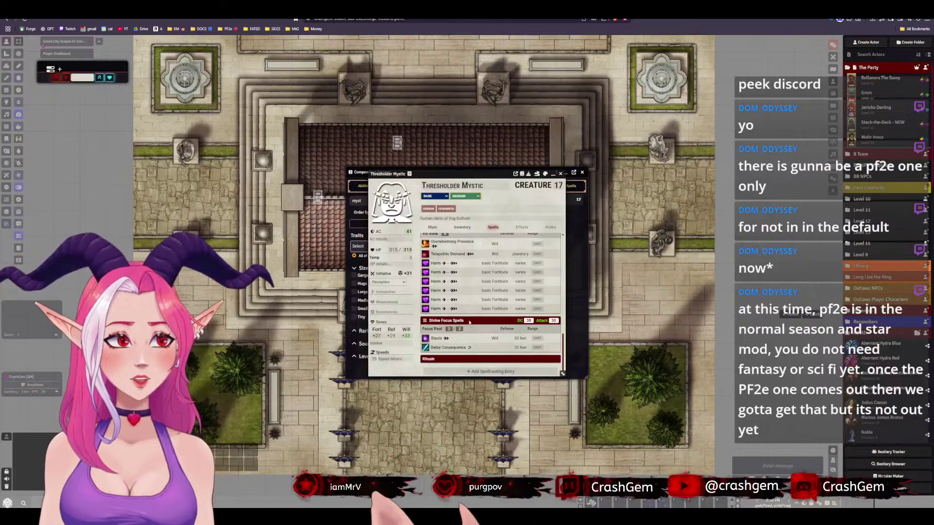
scroll(458, 318, up, 2)
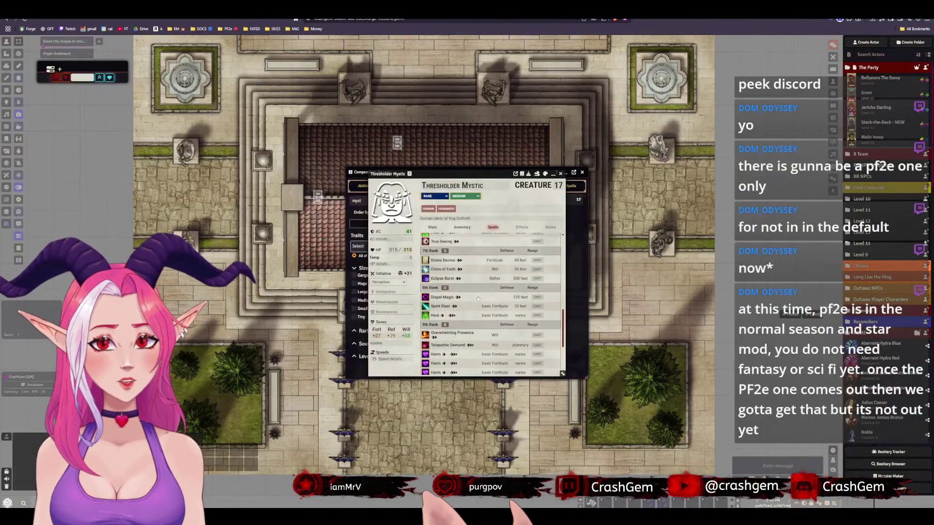
scroll(478, 298, down, 3)
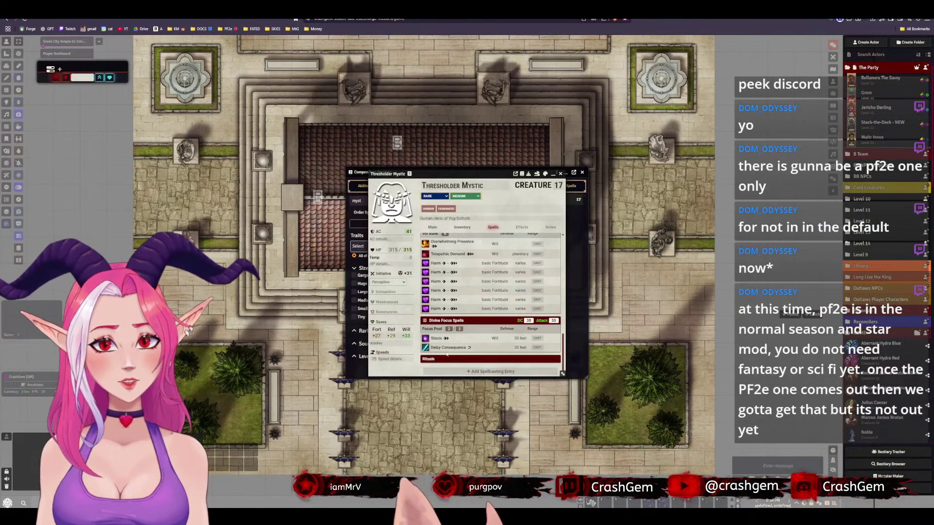
scroll(446, 339, up, 15)
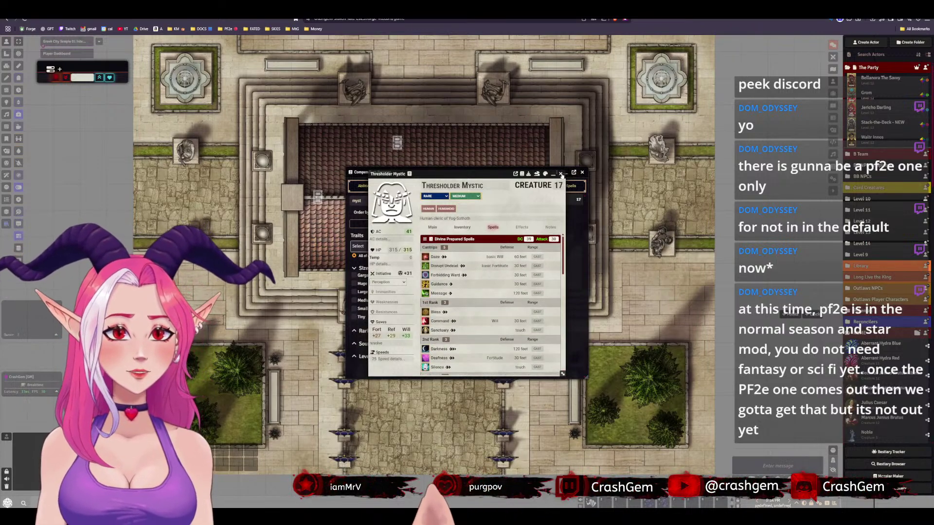
scroll(498, 337, down, 10)
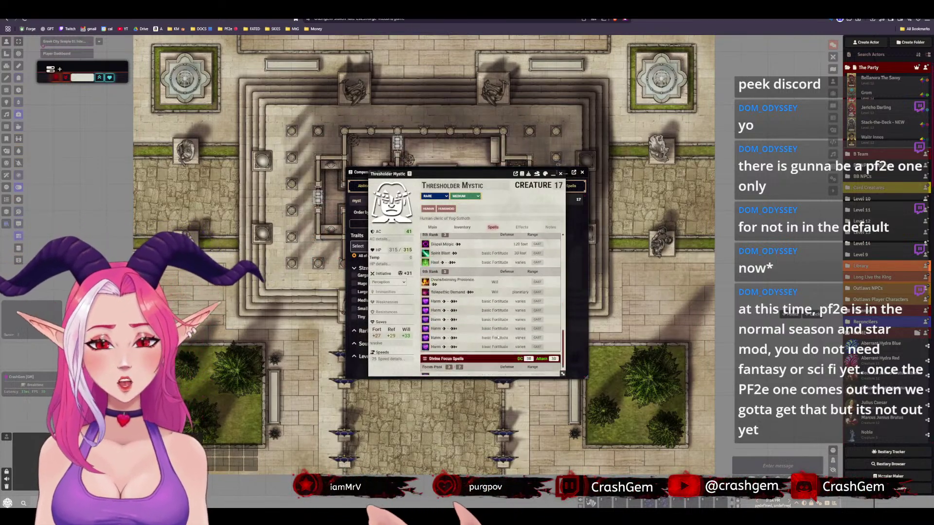
scroll(498, 337, down, 2)
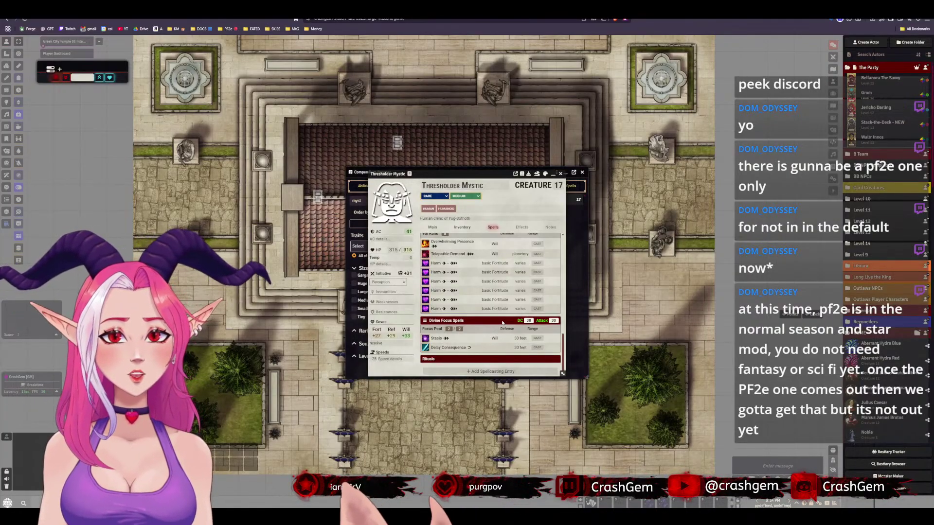
click(560, 174)
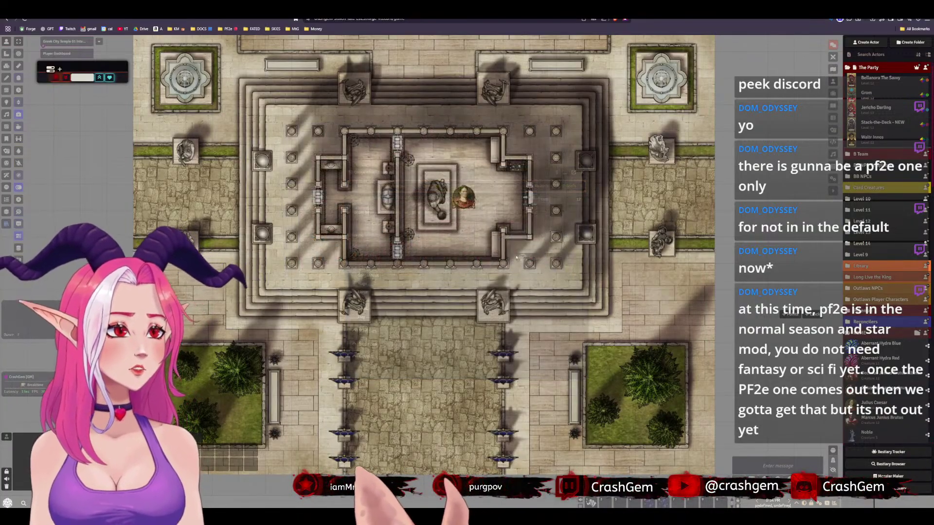
Import the Thresholder Mystic into the ROME actor folder and change its description line to "Human cleric of Prophecy"
drag(864, 377, 864, 384)
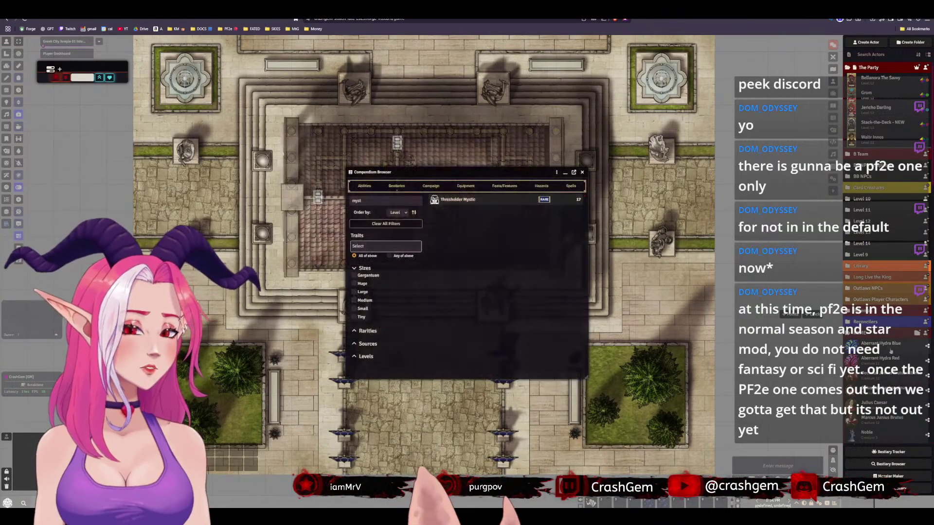
scroll(865, 413, down, 2)
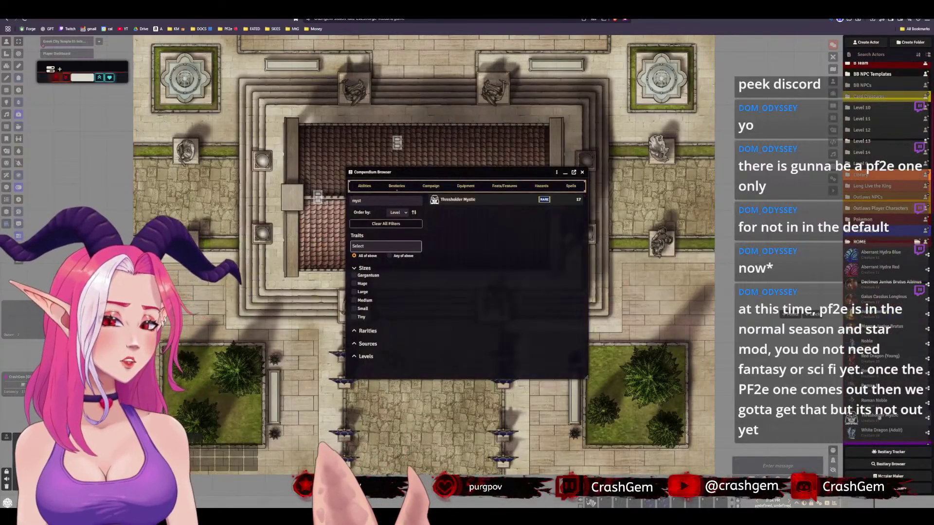
click(444, 200)
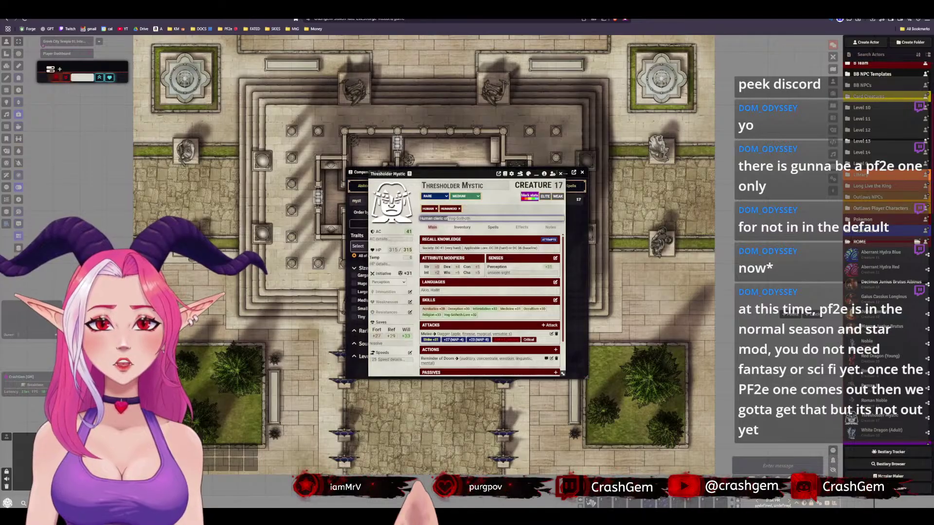
triple_click(447, 218)
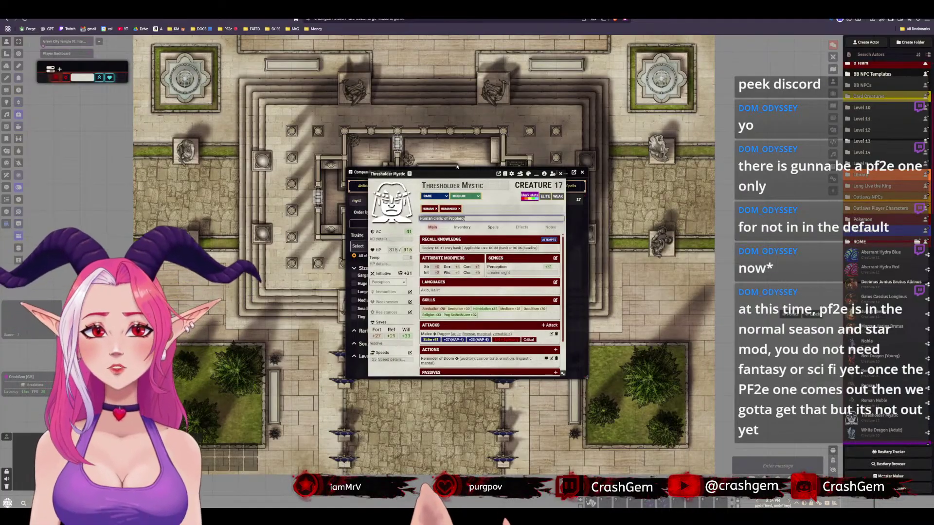
Rename the imported Thresholder Mystic actor to "Ancient Oracle"
click(470, 184)
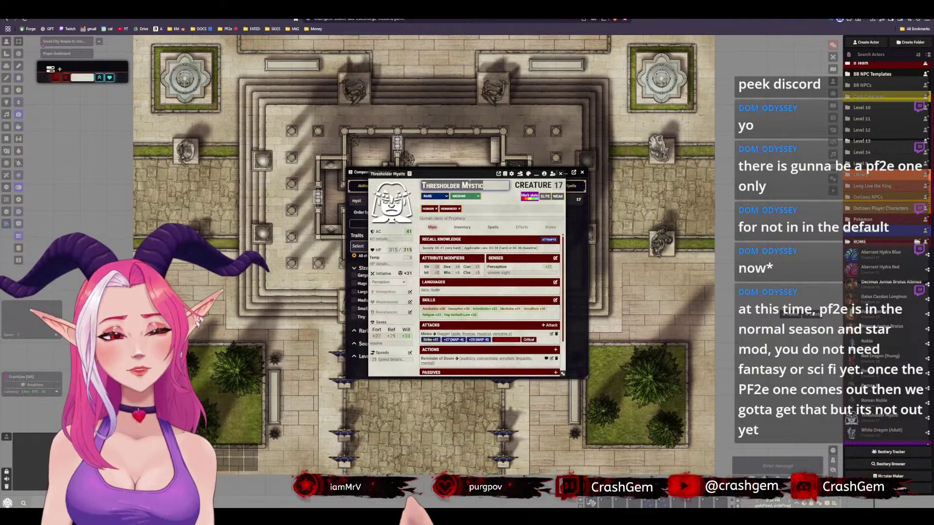
text(Ancient O)
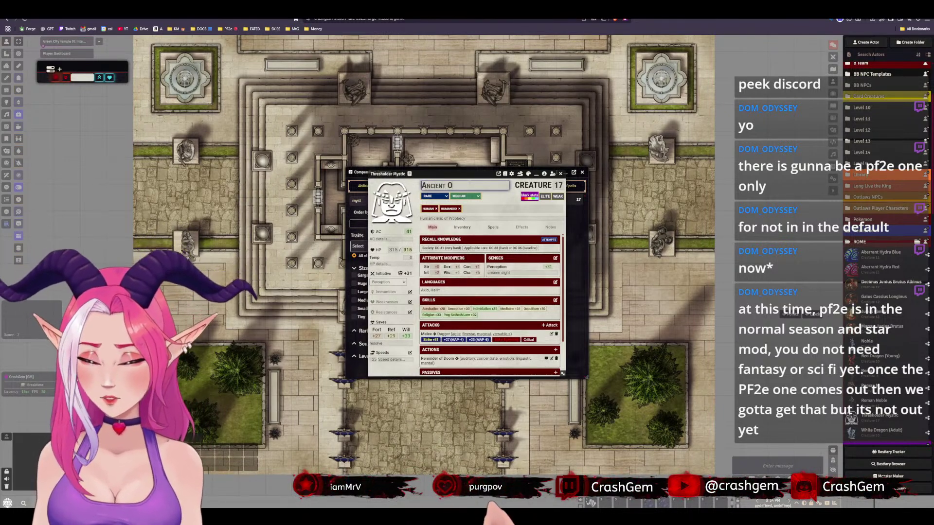
text(racle)
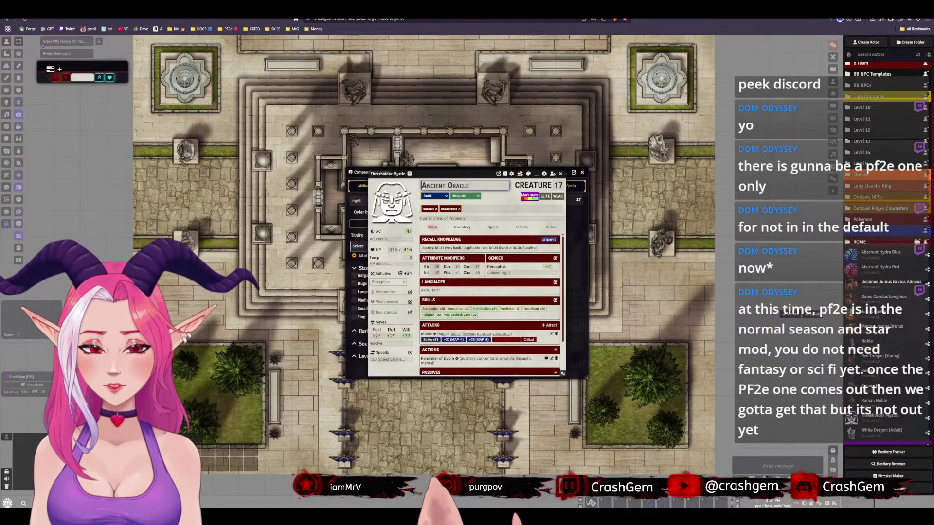
key(Return)
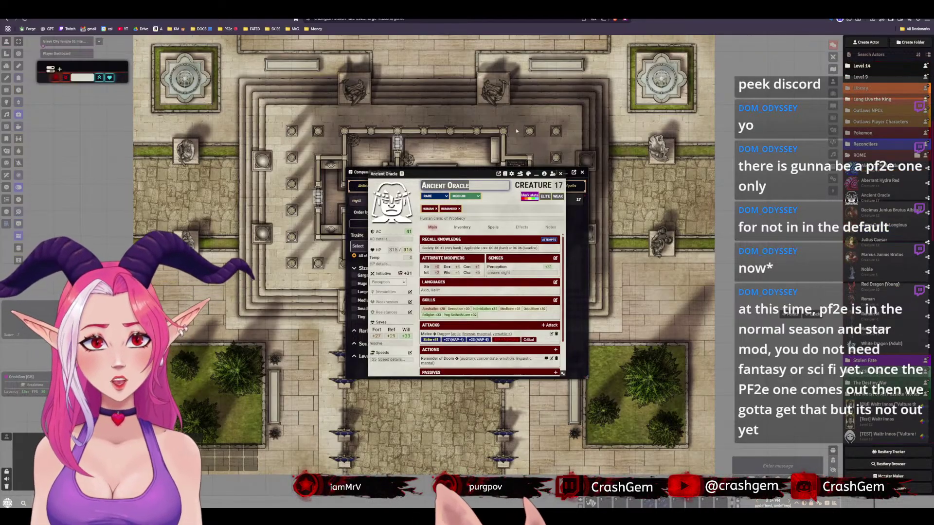
Link the Ancient Oracle's prototype token to its actor data and set its name display to Hovered by Anyone
click(544, 173)
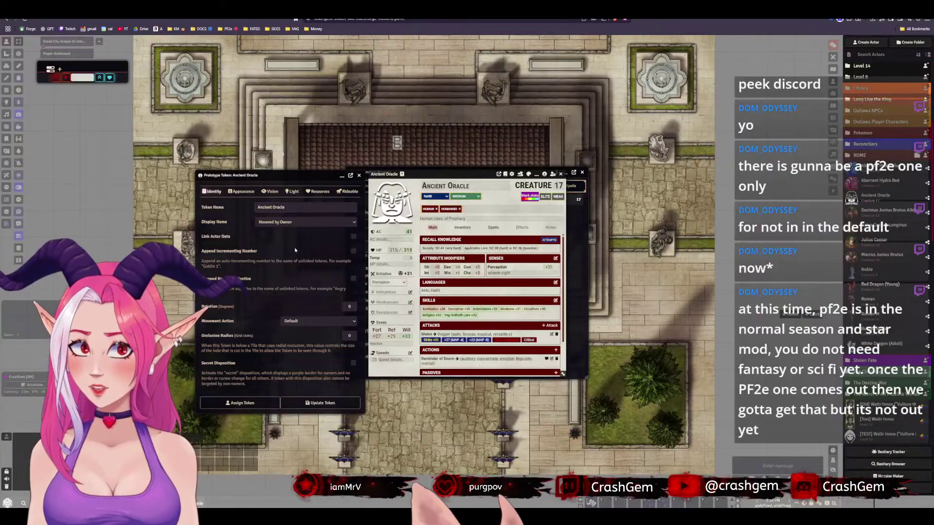
click(353, 237)
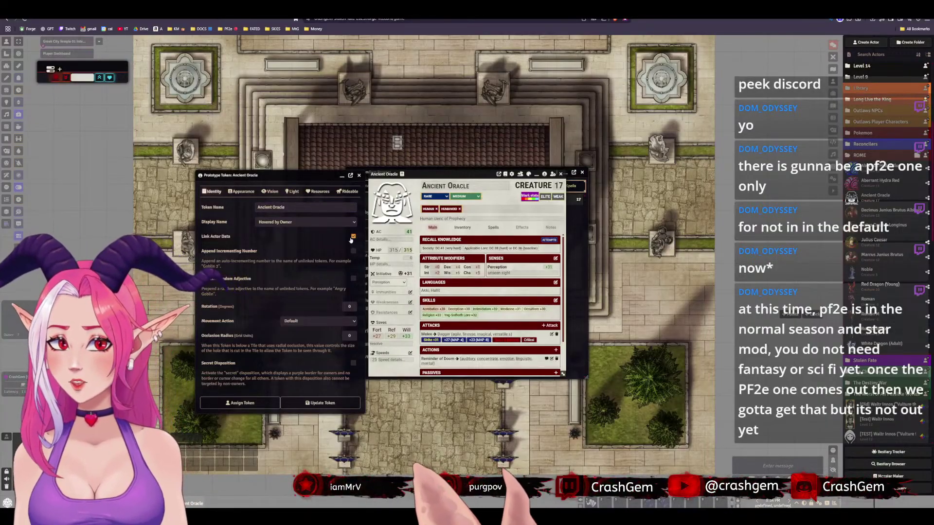
click(272, 221)
click(282, 243)
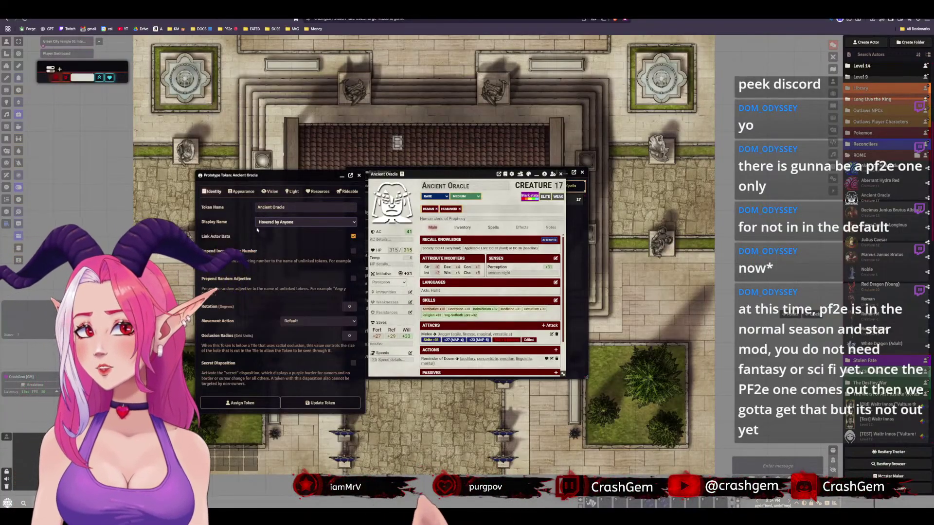
Browse The Forge Assets for the prototype token's image and open the Priests folder inside the Tokens Greek NPC classes folder
click(232, 193)
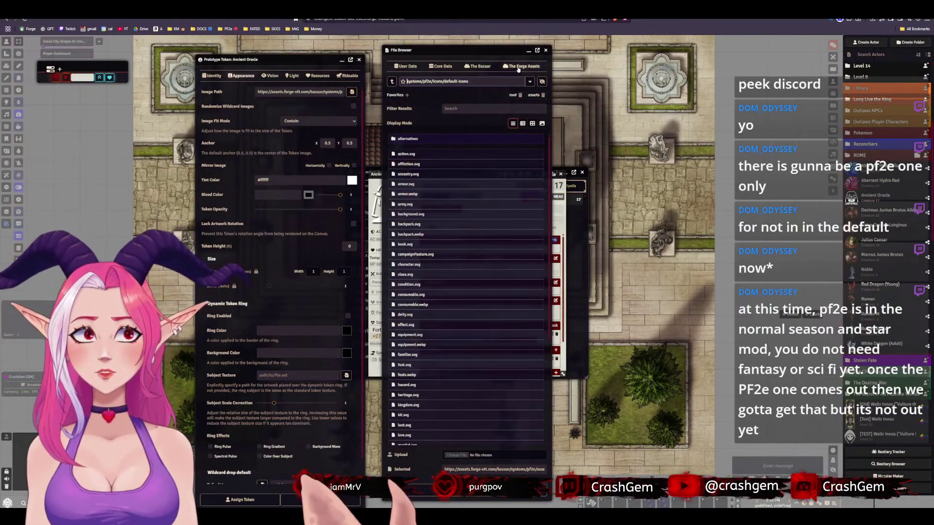
scroll(433, 377, down, 5)
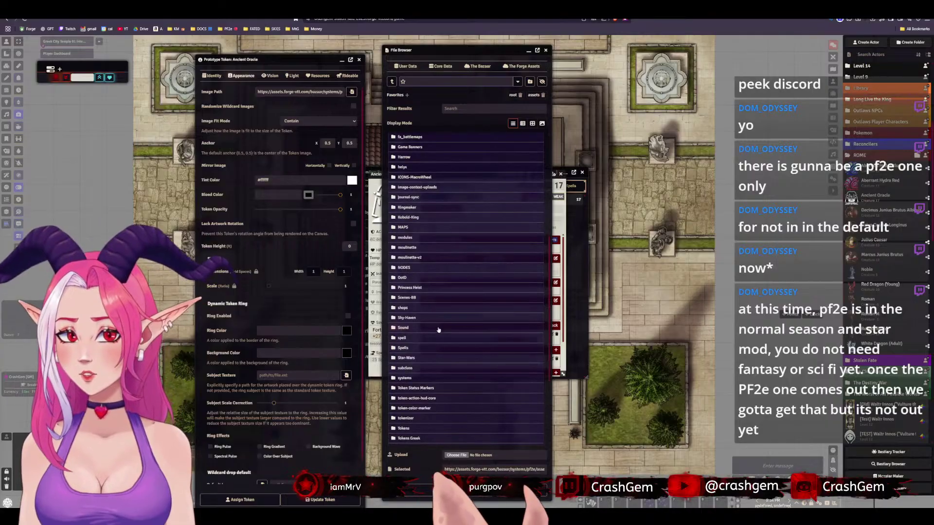
click(409, 410)
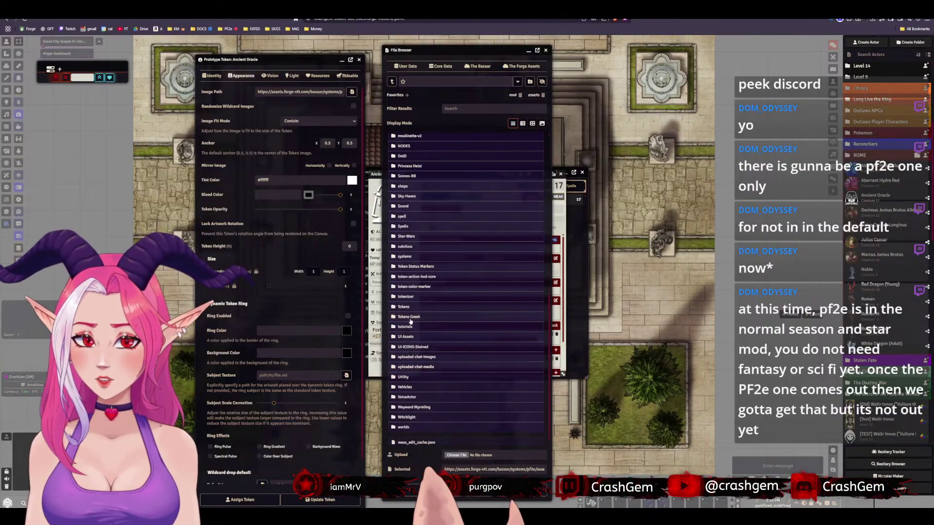
scroll(439, 285, down, 5)
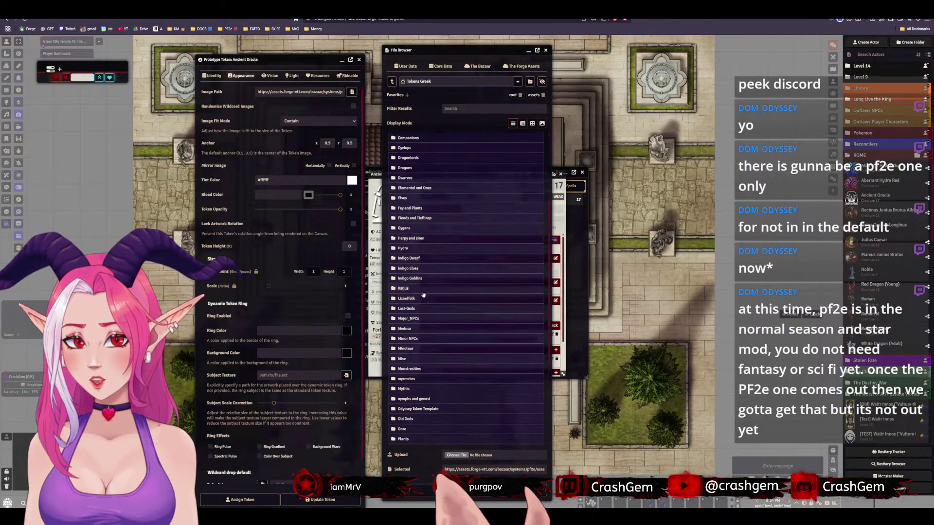
scroll(424, 298, down, 1)
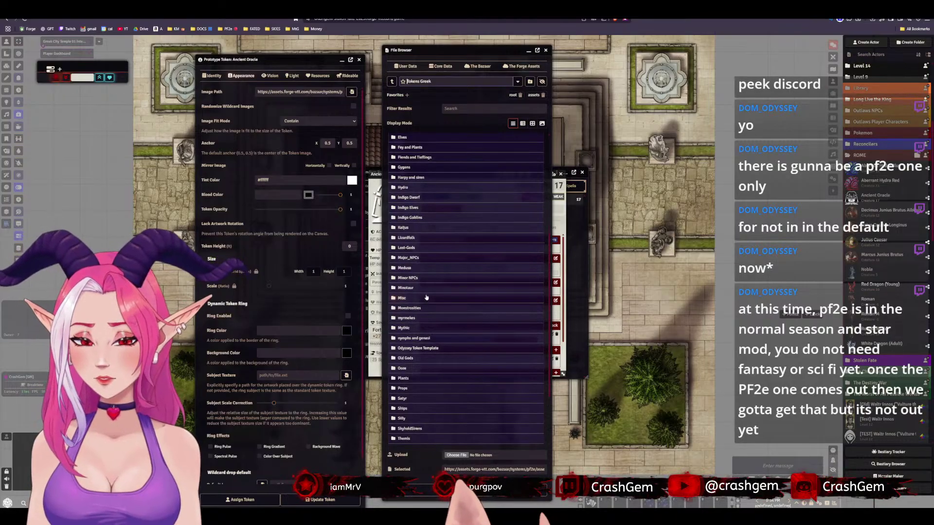
scroll(426, 297, up, 6)
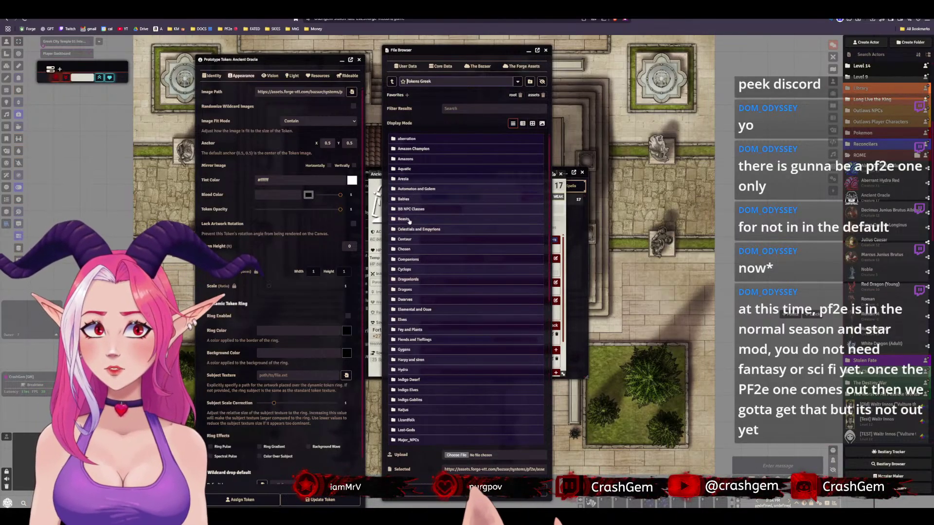
click(415, 209)
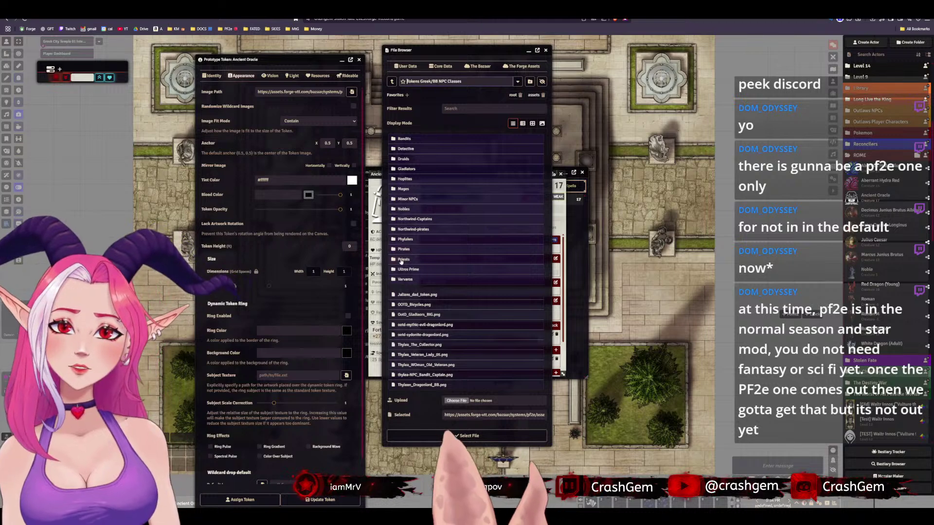
click(401, 260)
Apply the red-hooded priestess image as the Ancient Oracle's prototype token image, update the token, and use the same image as the sheet portrait
click(523, 123)
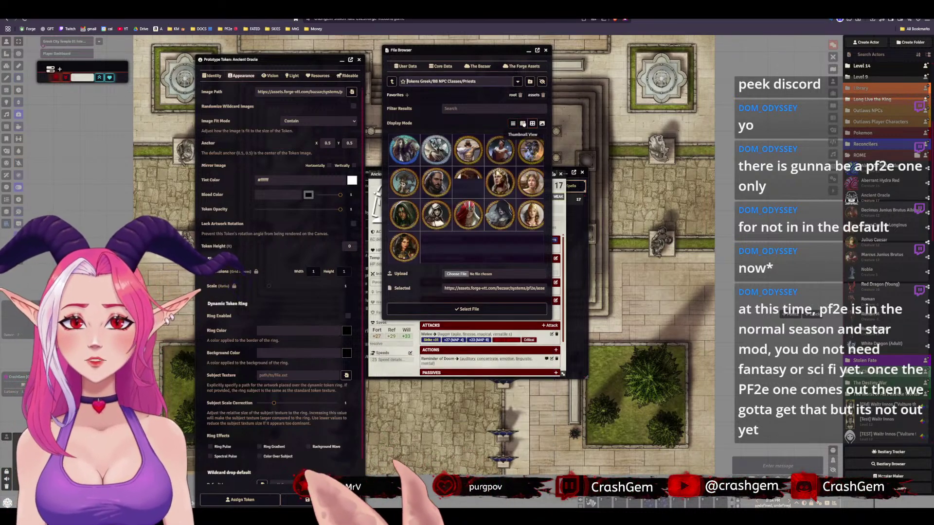
click(468, 219)
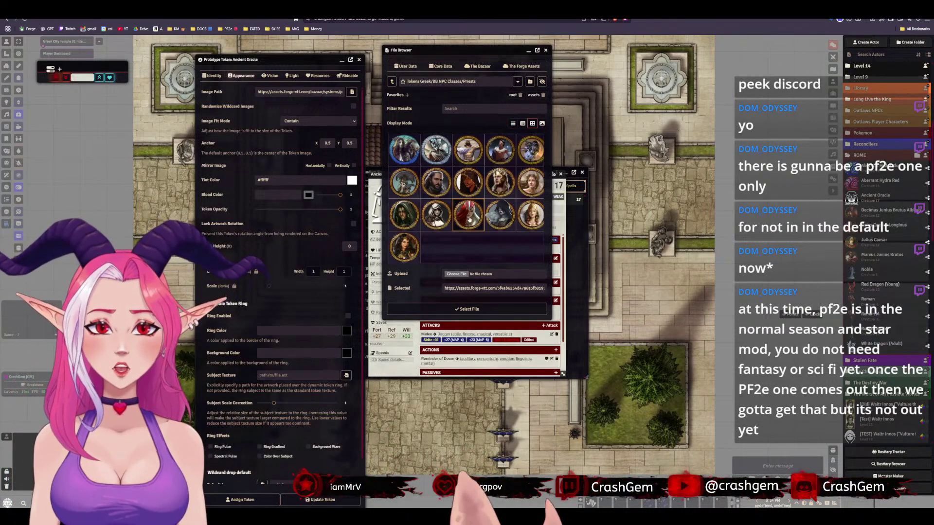
click(496, 308)
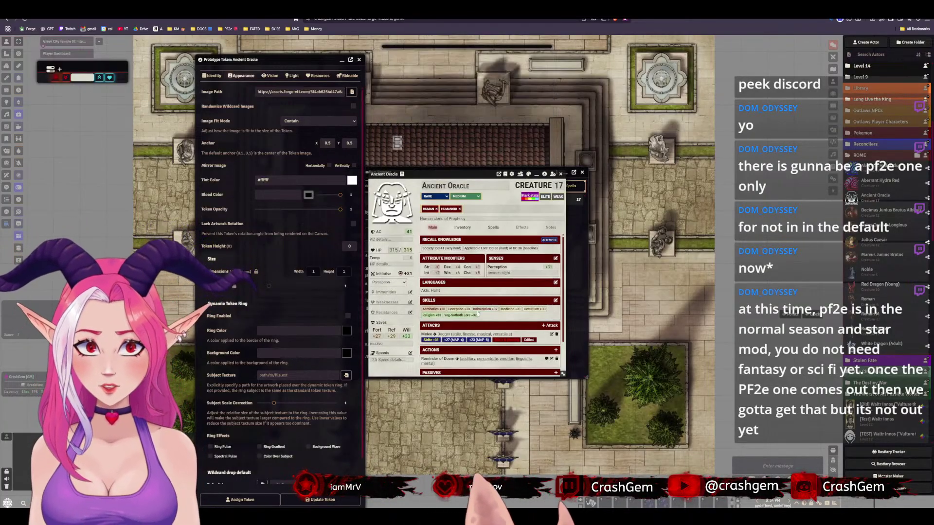
click(321, 499)
click(410, 221)
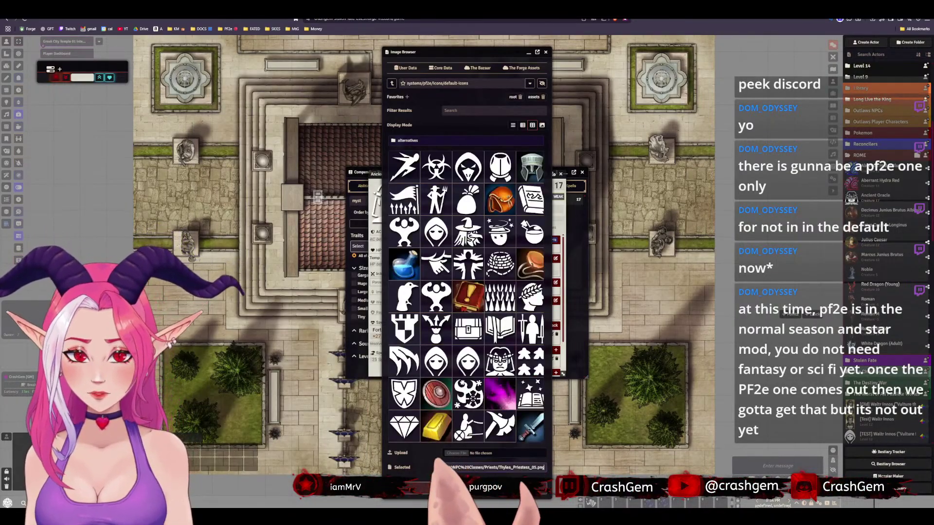
click(491, 488)
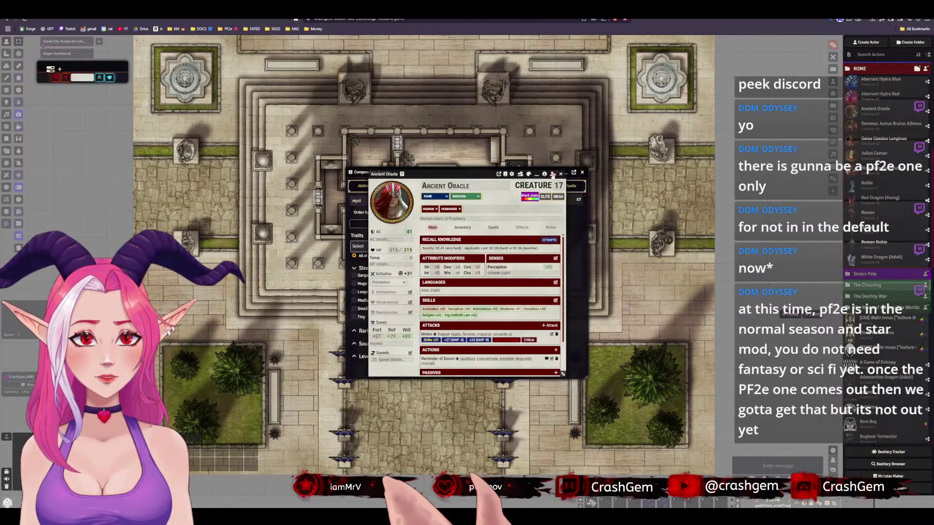
click(552, 174)
click(530, 244)
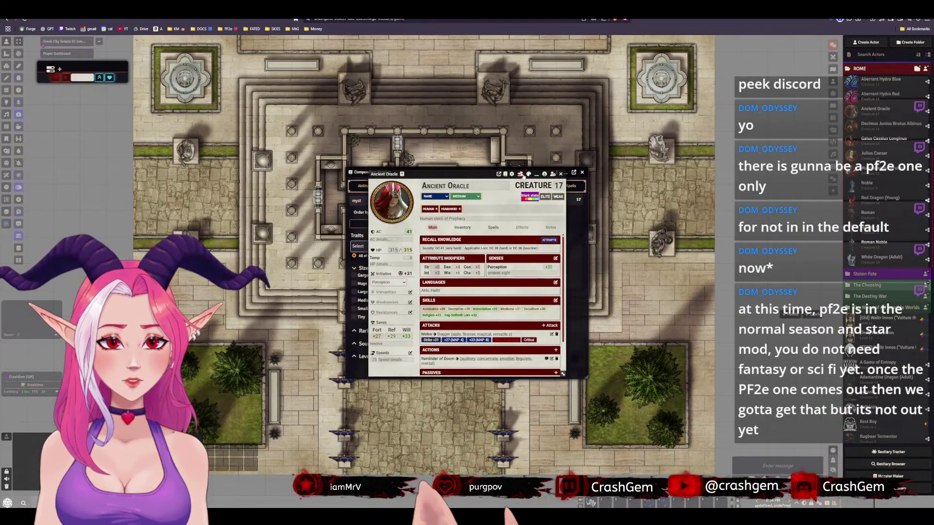
click(521, 174)
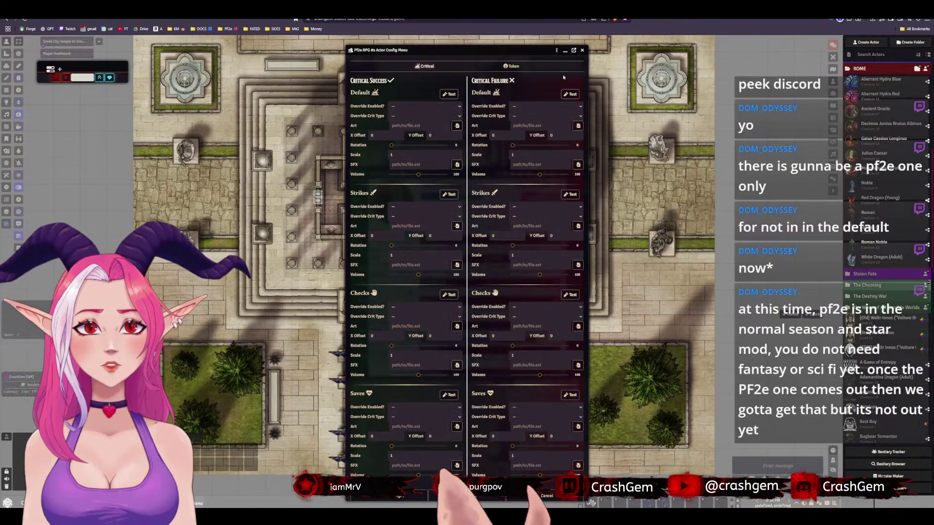
click(581, 51)
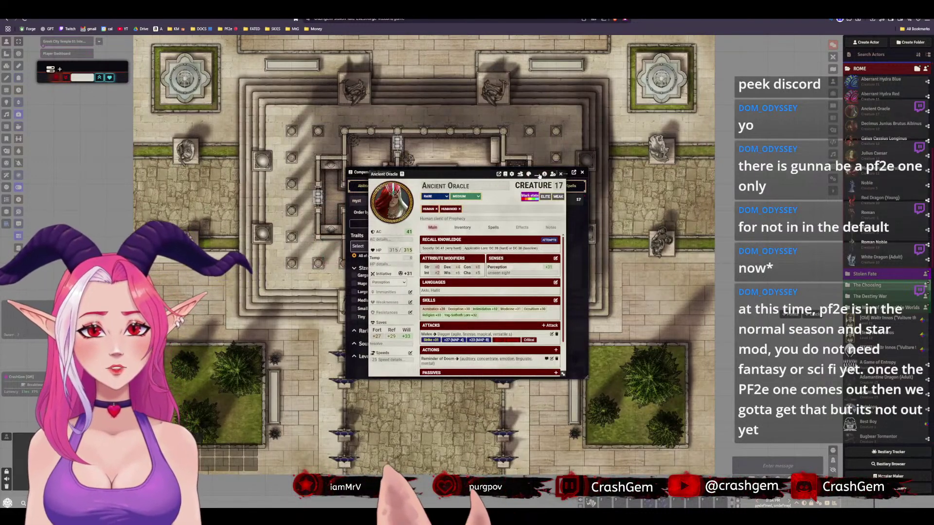
Clear the Ancient Oracle sheet and the Compendium Browser off the scene
click(537, 175)
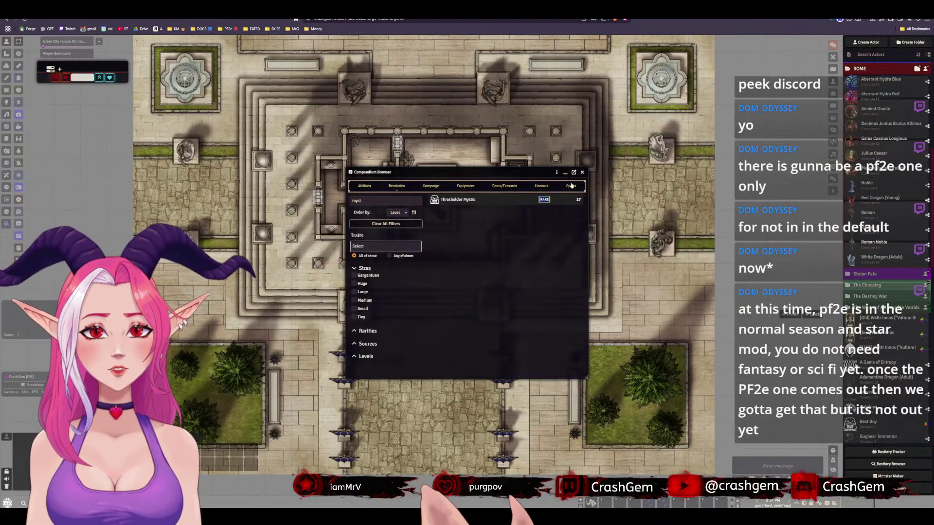
drag(559, 172, 647, 137)
click(668, 151)
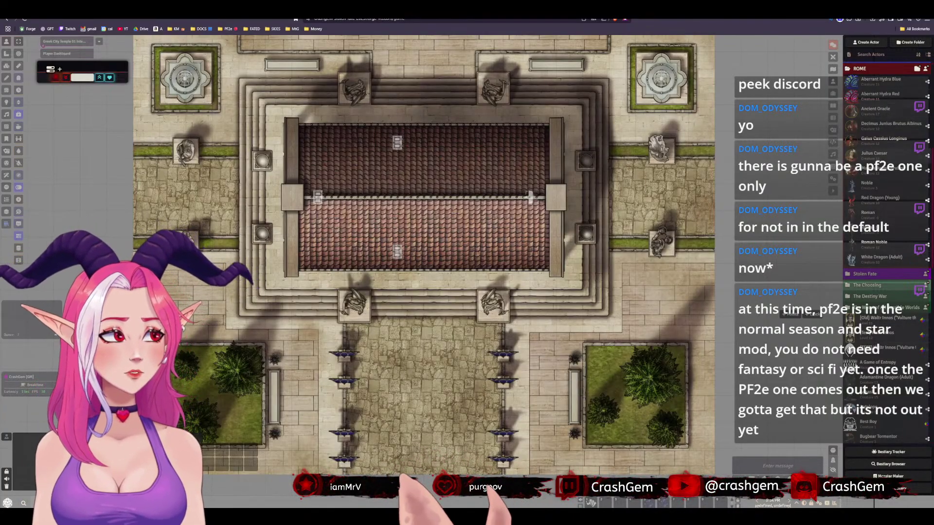
Check the character sheet of Decimus Junius Brutus Albinus in the ROME folder and close it again
click(872, 123)
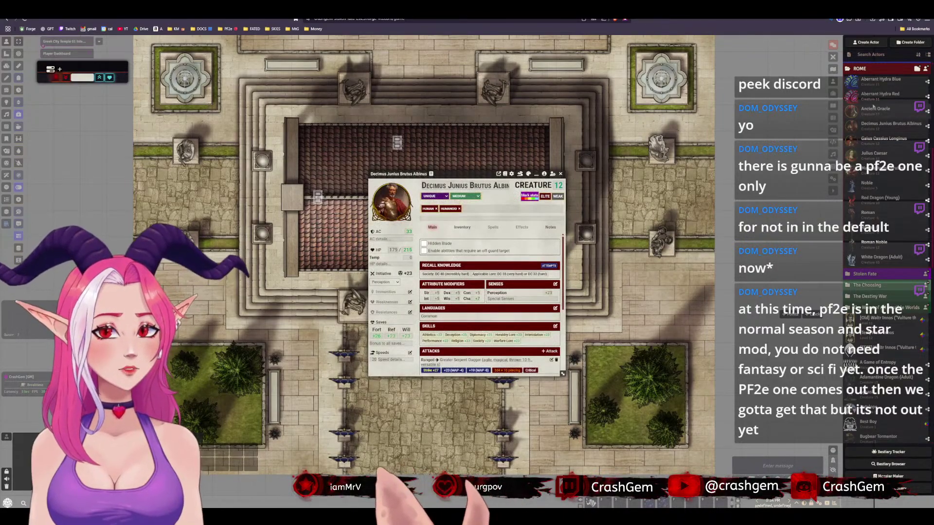
click(560, 174)
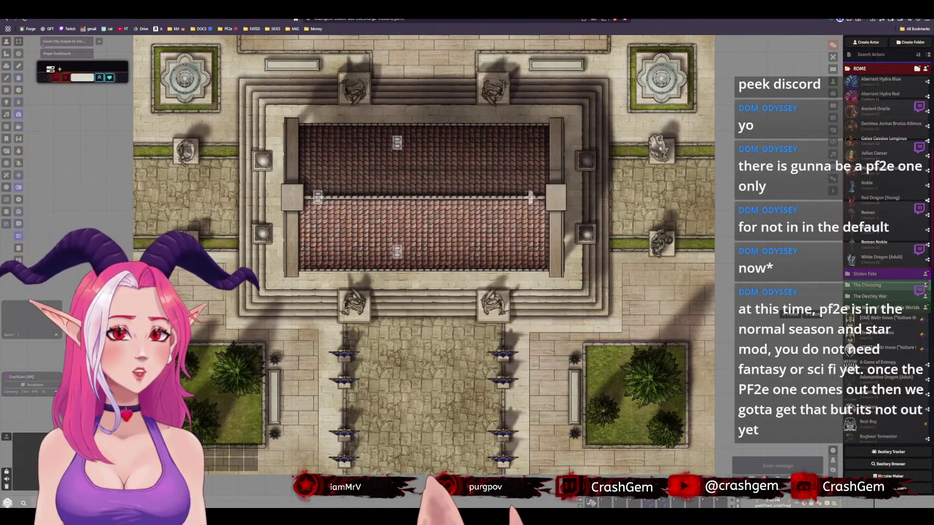
click(900, 124)
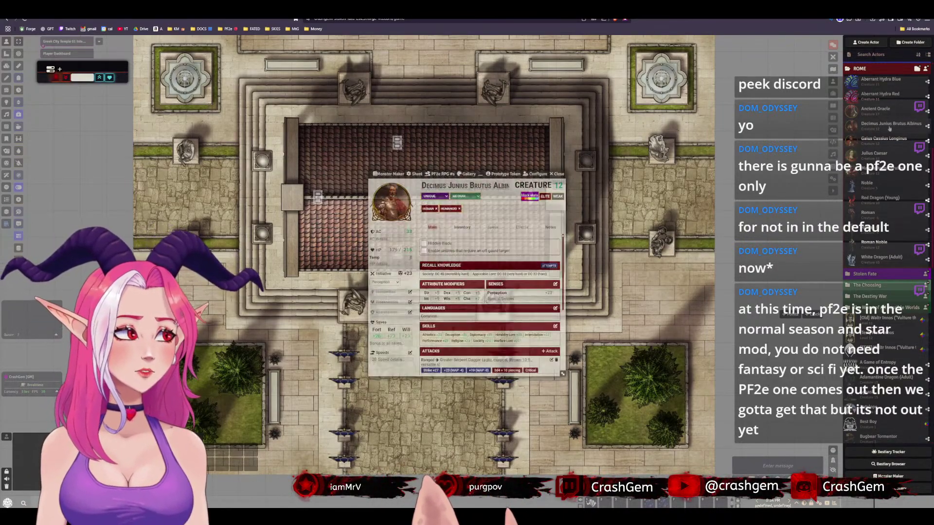
click(561, 174)
Try out an Ancient Oracle token on the paved path beside the temple and delete it from the scene
drag(875, 109, 655, 192)
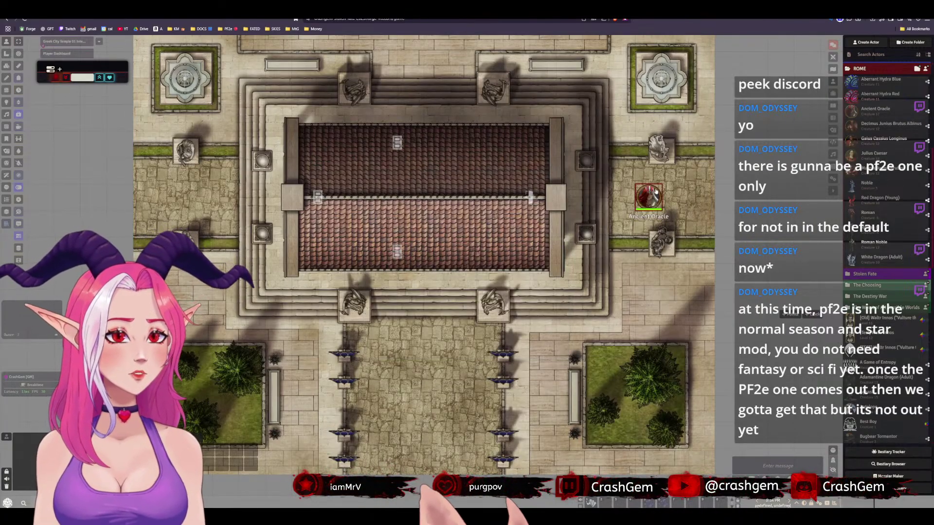
right_click(655, 193)
double_click(653, 197)
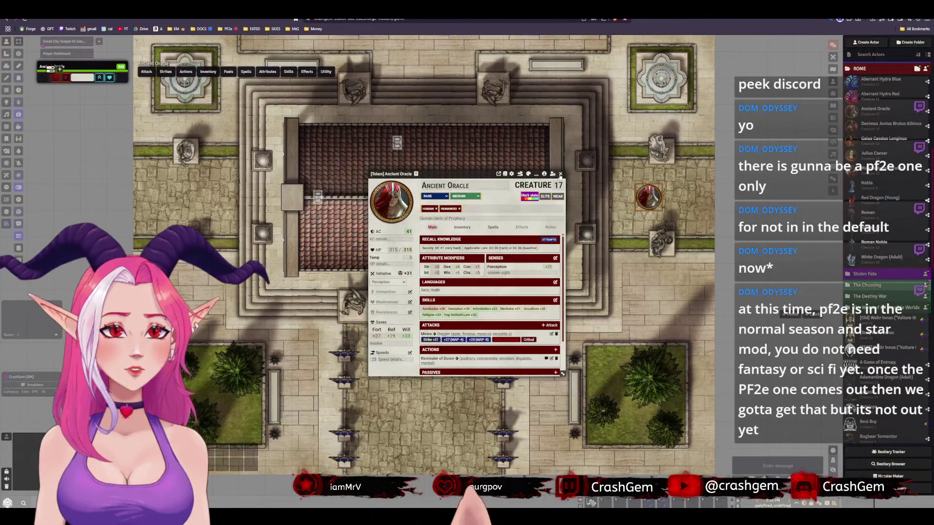
click(560, 174)
right_click(645, 196)
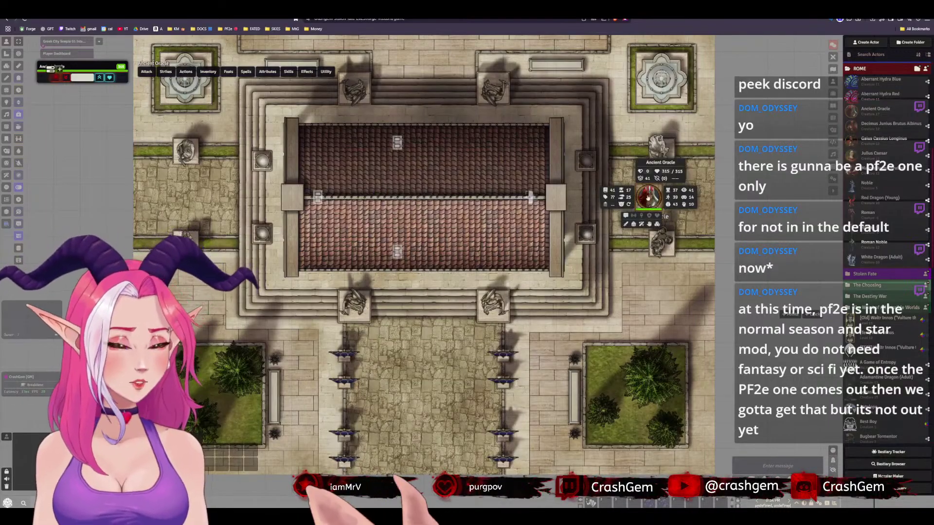
key(Delete)
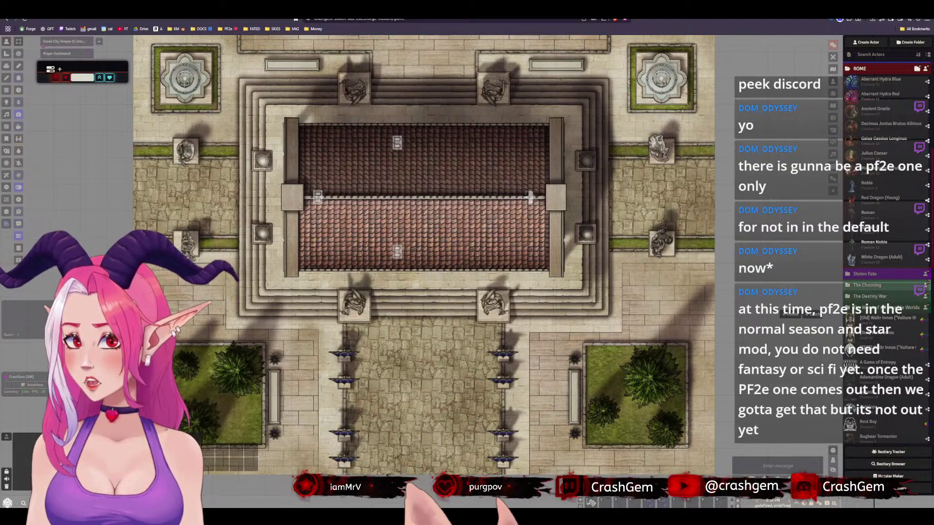
Start Monster Maker for the Ancient Oracle actor with level 13 and the Spellcaster roadmap
click(875, 108)
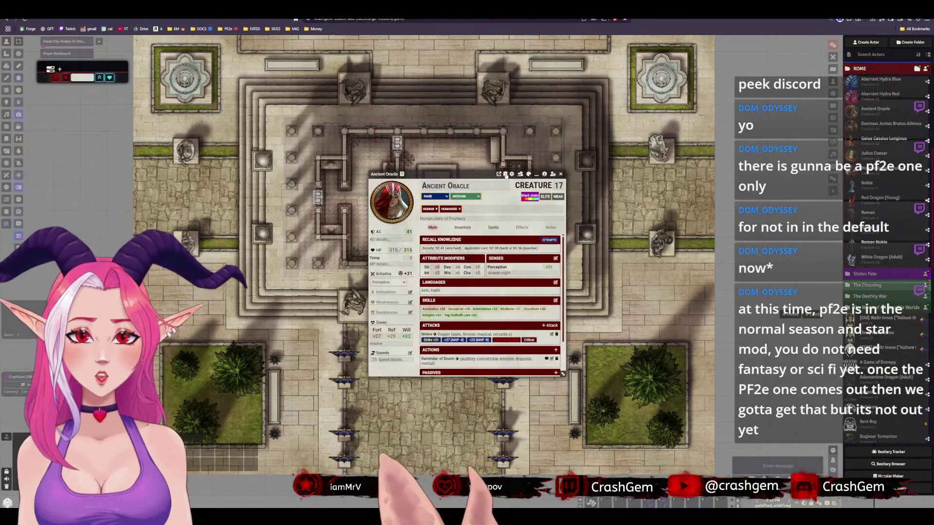
click(505, 174)
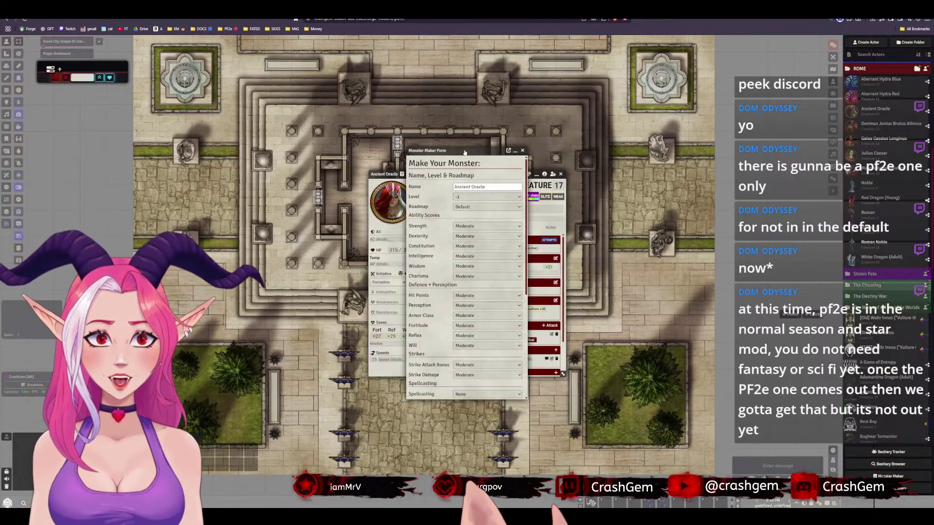
drag(465, 153, 522, 97)
click(540, 141)
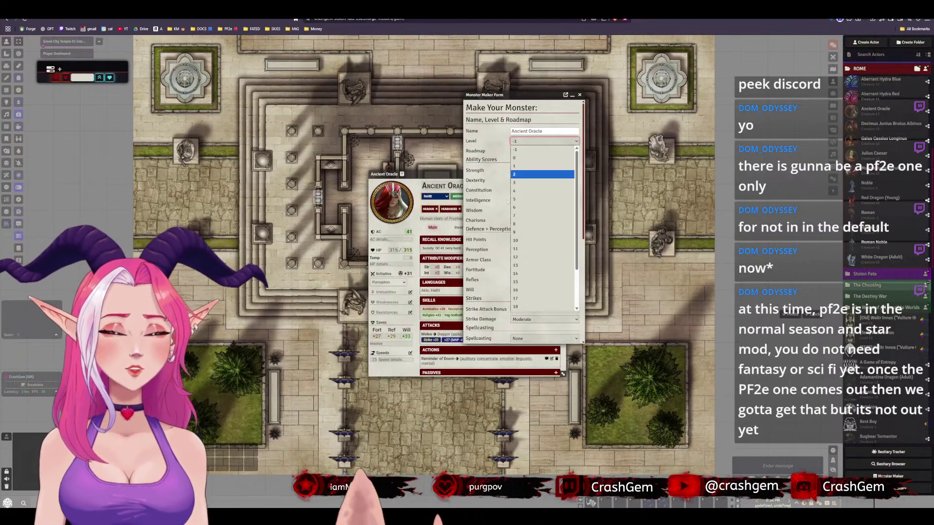
click(519, 267)
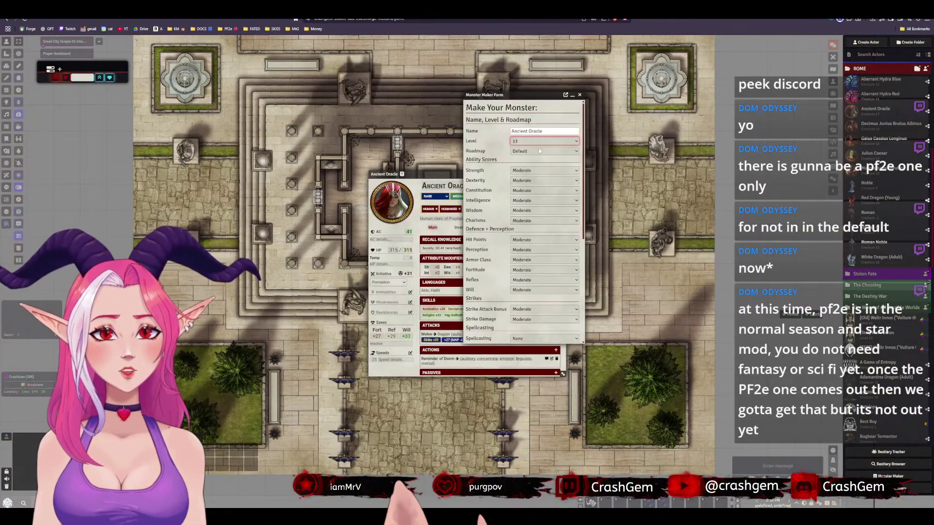
click(536, 152)
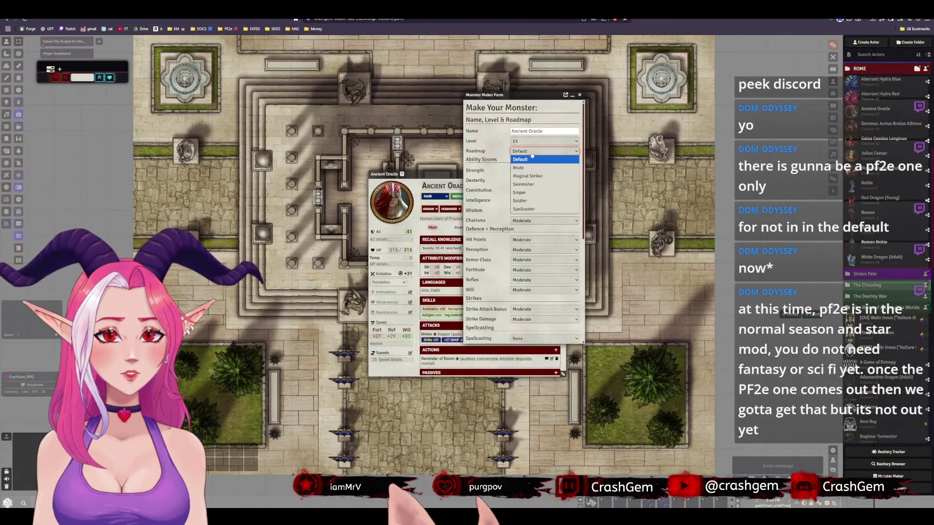
click(531, 209)
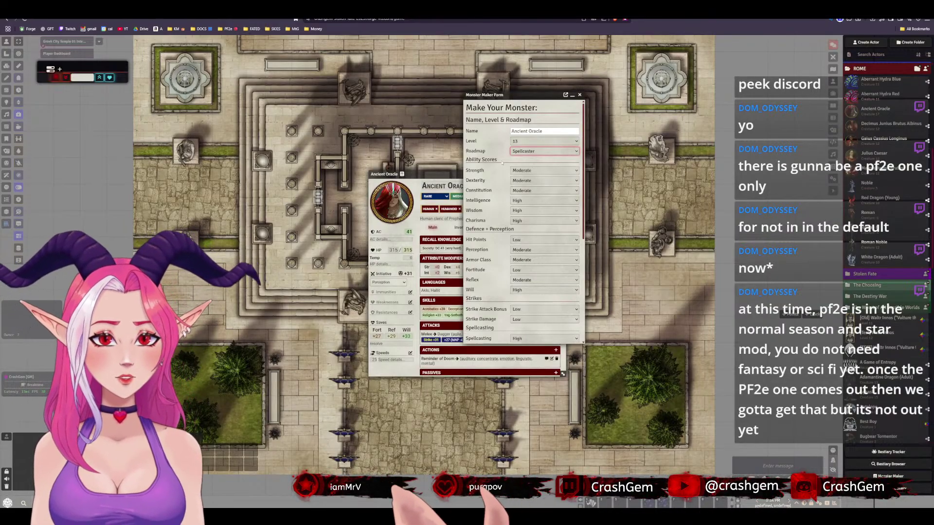
Set the Occultism, Religion and Performance skills to High and submit the monster form
scroll(509, 333, down, 5)
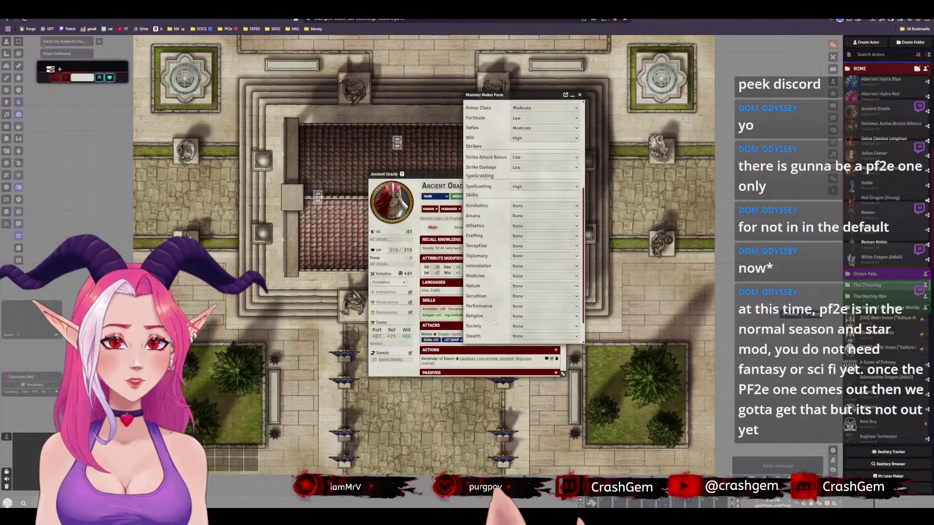
click(516, 266)
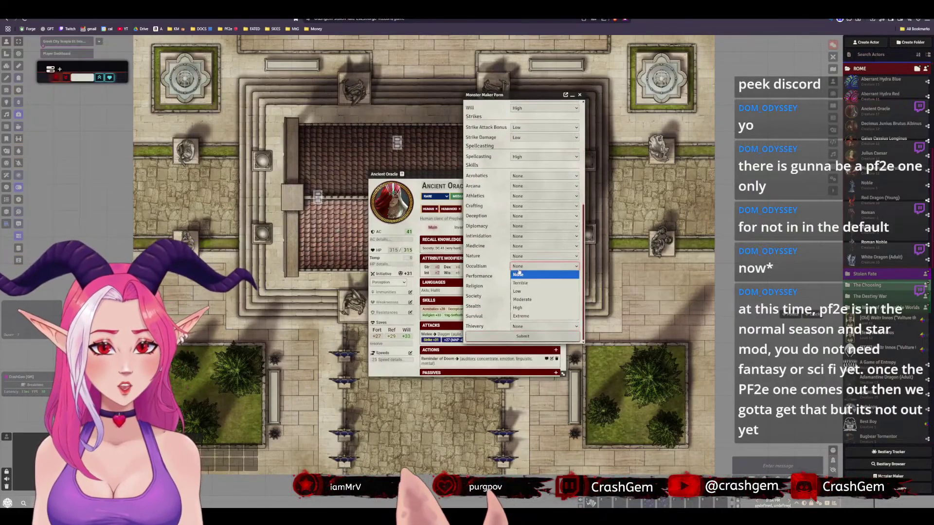
click(523, 312)
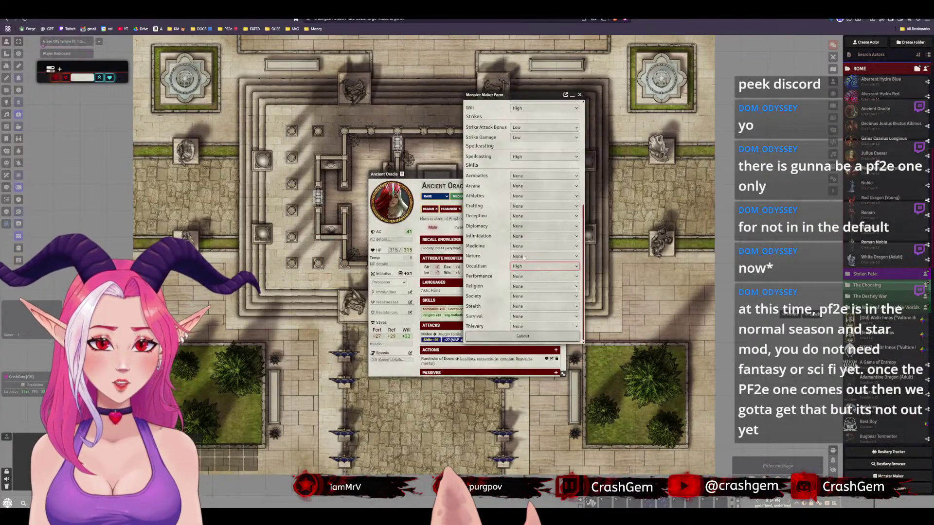
click(522, 287)
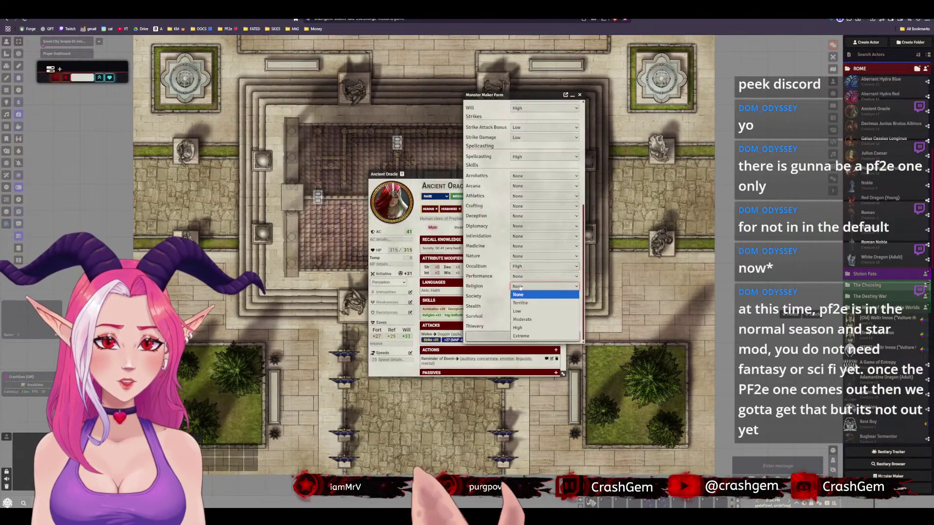
click(516, 328)
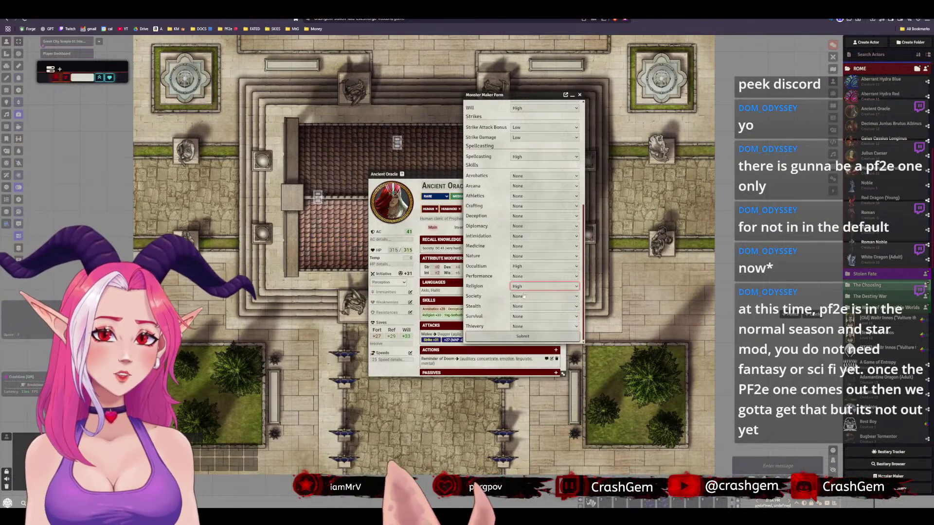
click(520, 276)
click(518, 318)
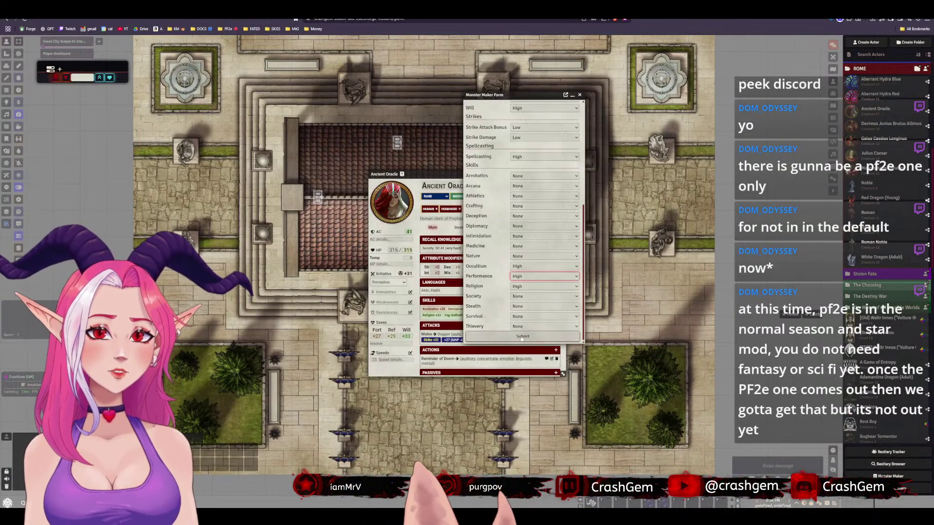
click(523, 337)
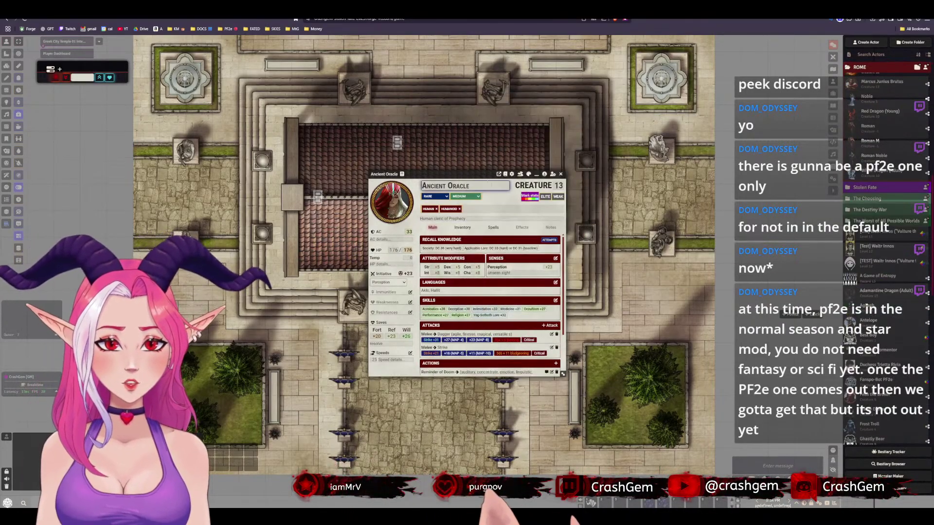
Enlarge the Ancient Oracle sheet and delete its melee Dagger attack
drag(619, 261, 633, 427)
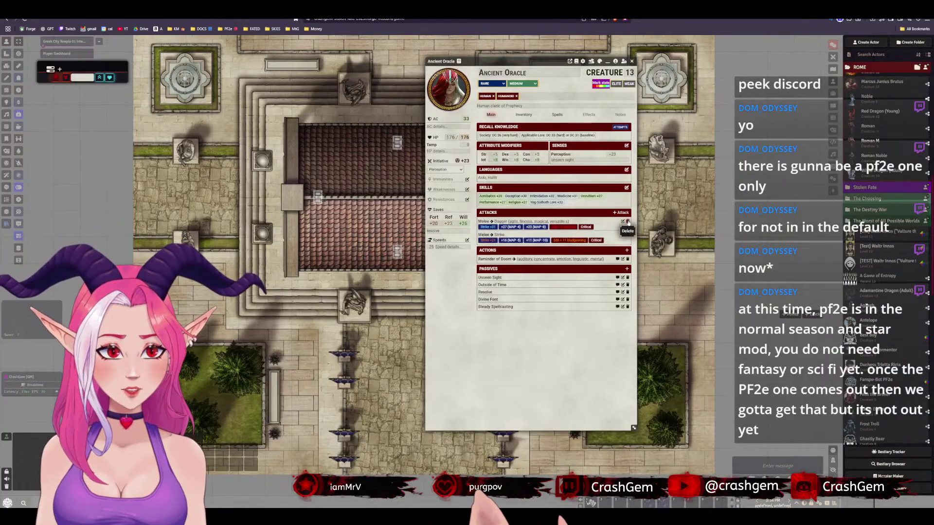
click(628, 221)
click(438, 292)
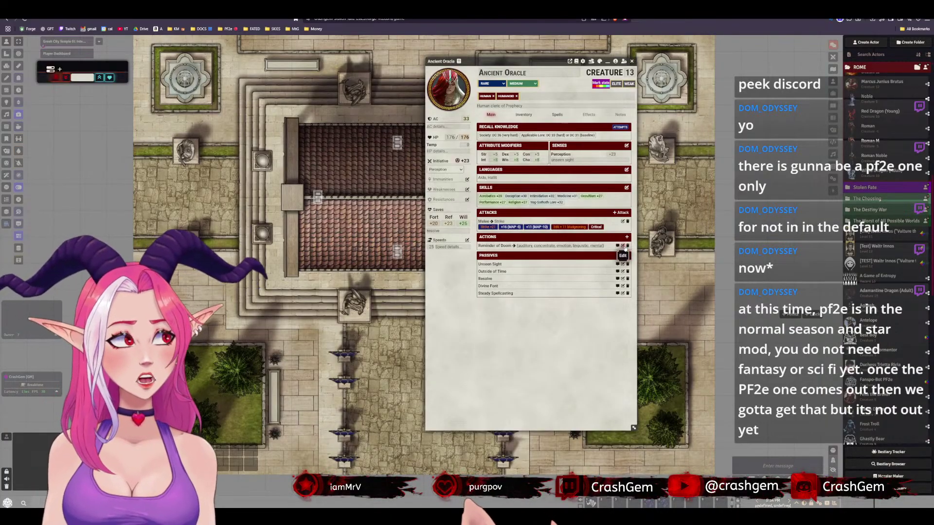
Review the Reminder of Doom action with its linked effect, and the Resolve, Outside of Time and Unseen Sight passives
click(622, 246)
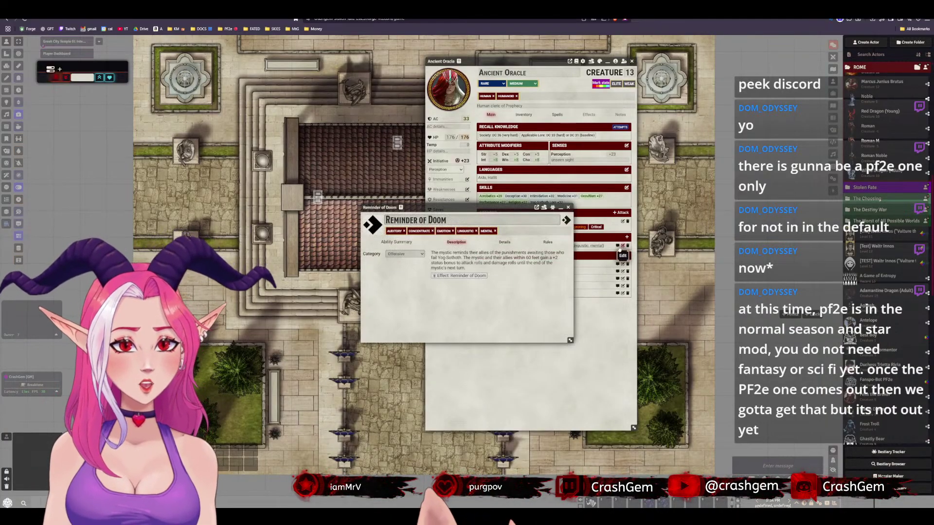
click(472, 275)
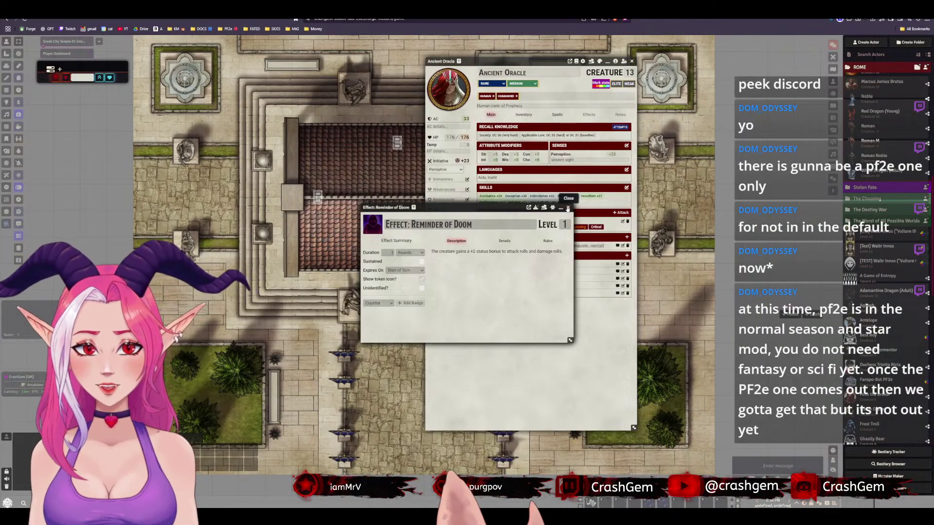
click(566, 207)
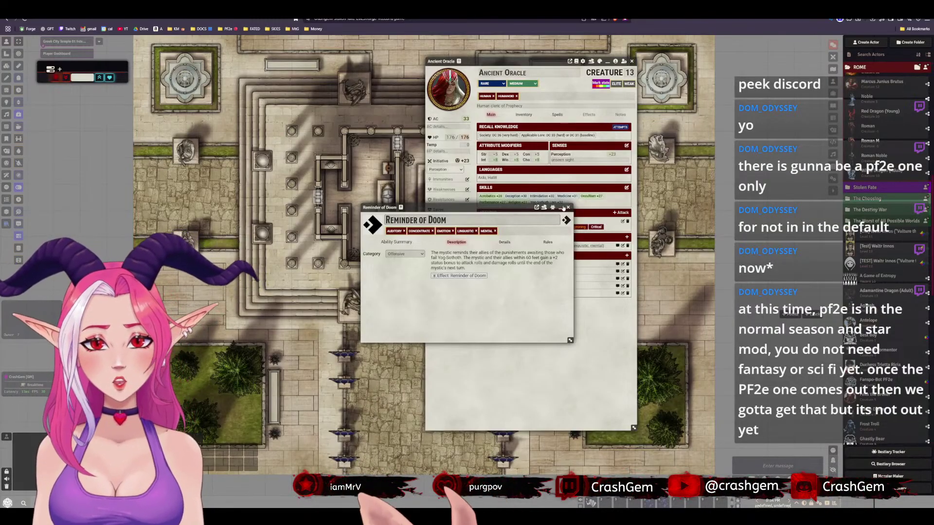
click(568, 208)
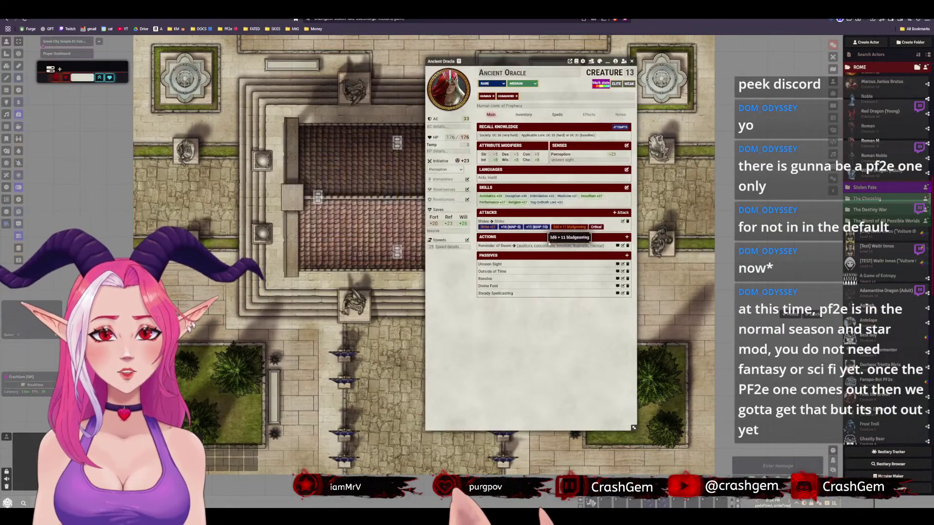
click(489, 279)
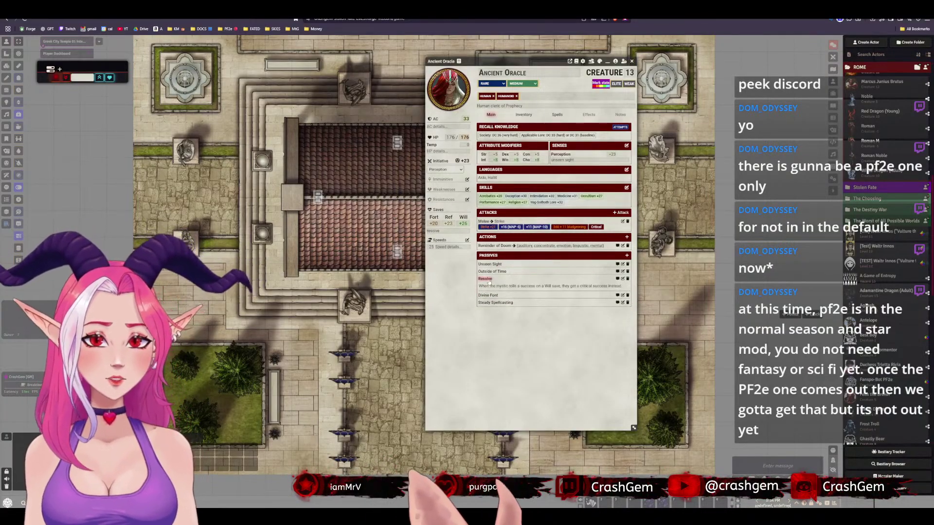
click(485, 278)
click(492, 271)
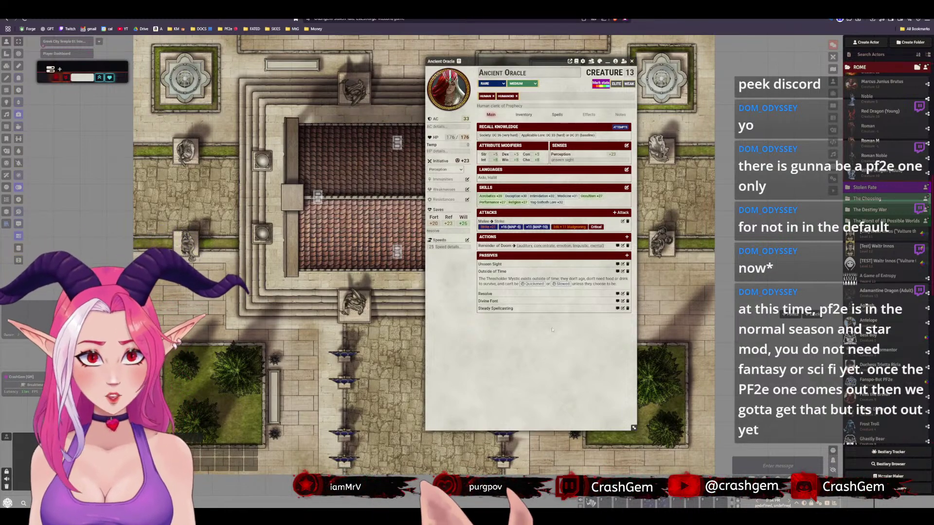
click(501, 264)
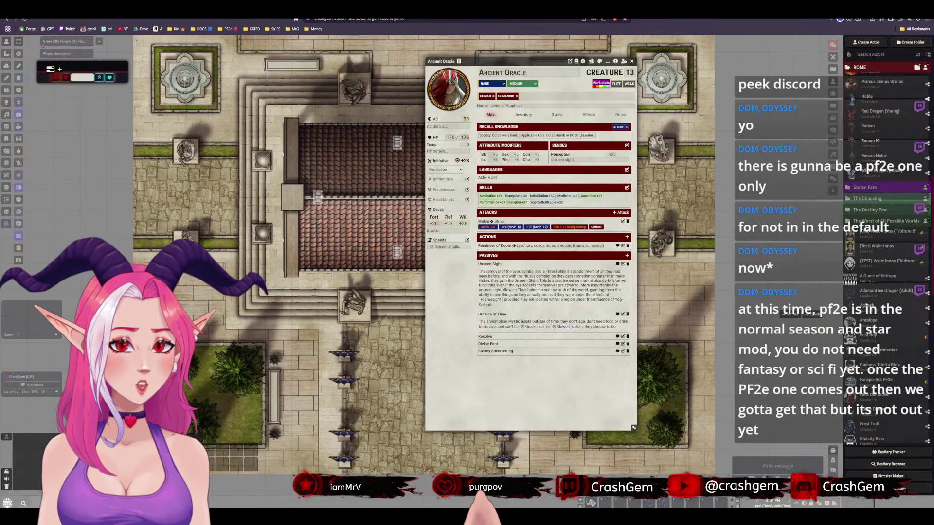
Replace both Thresholder mentions in the Unseen Sight passive's description with Ancient Oracle
click(622, 263)
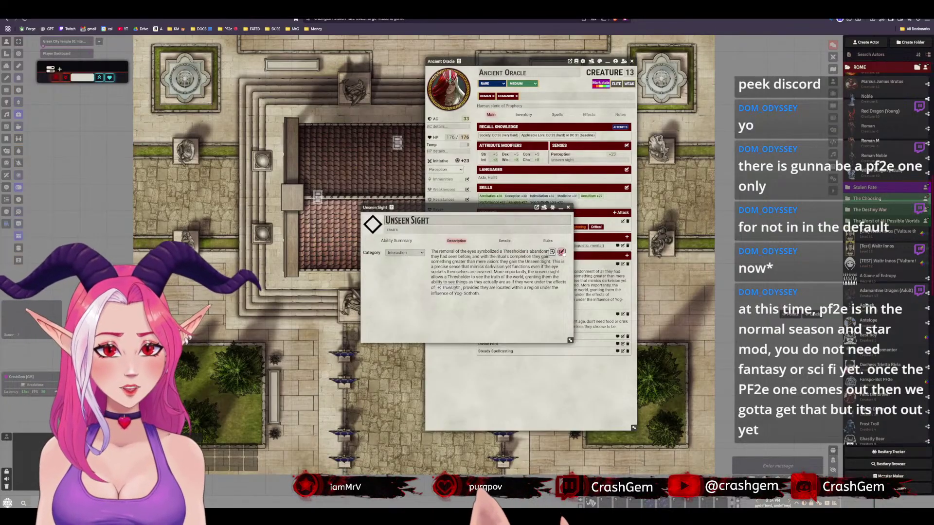
click(561, 251)
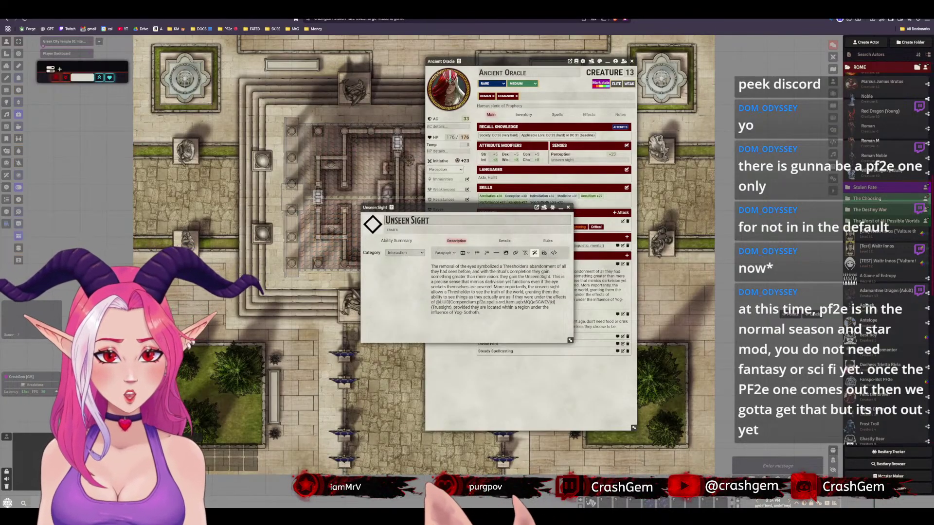
double_click(514, 266)
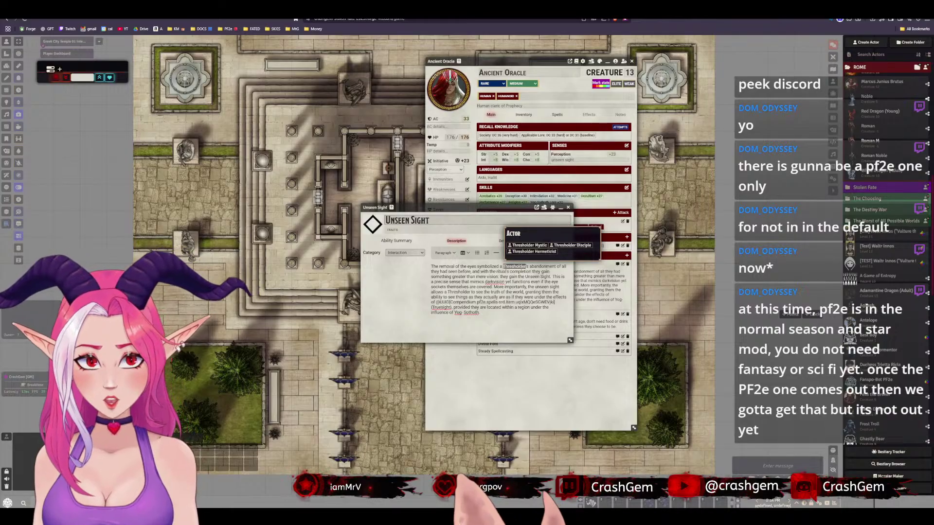
text(Ancient Oracle)
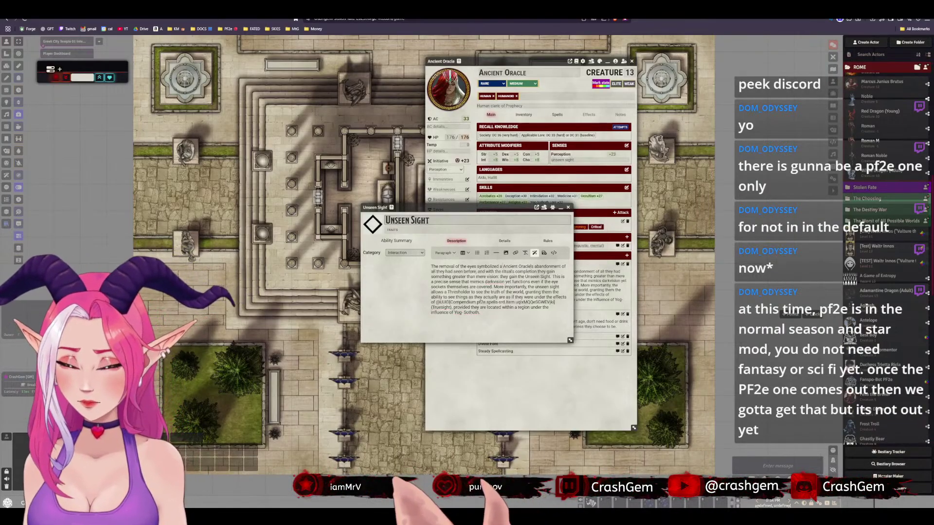
key(ctrl+f)
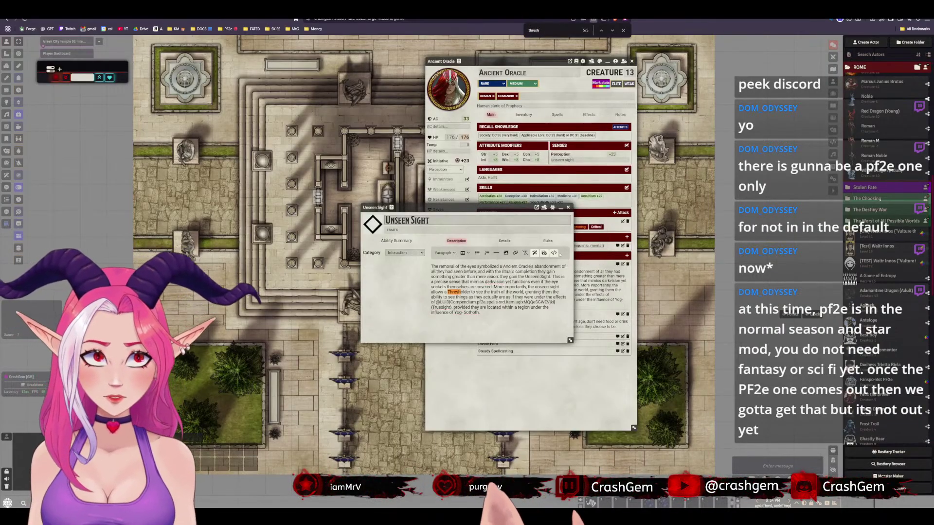
drag(470, 292, 445, 292)
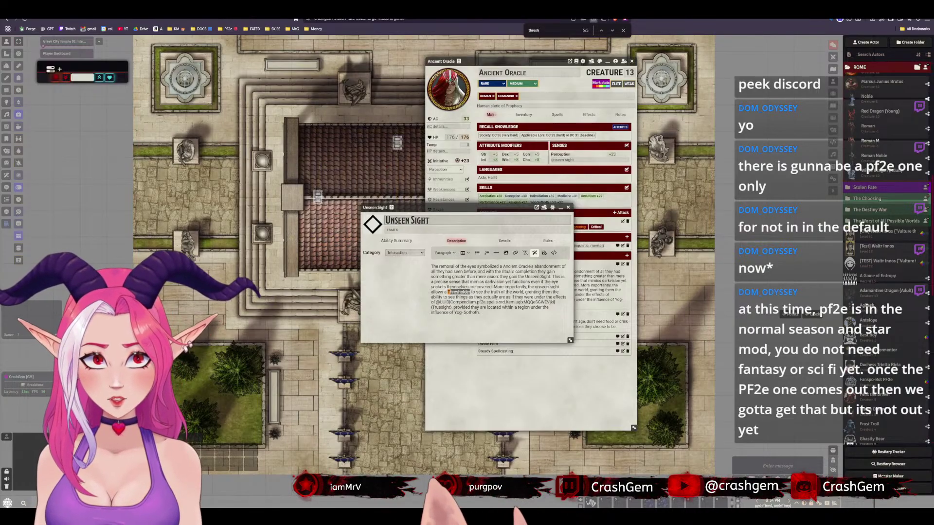
text(Ancient Oracle)
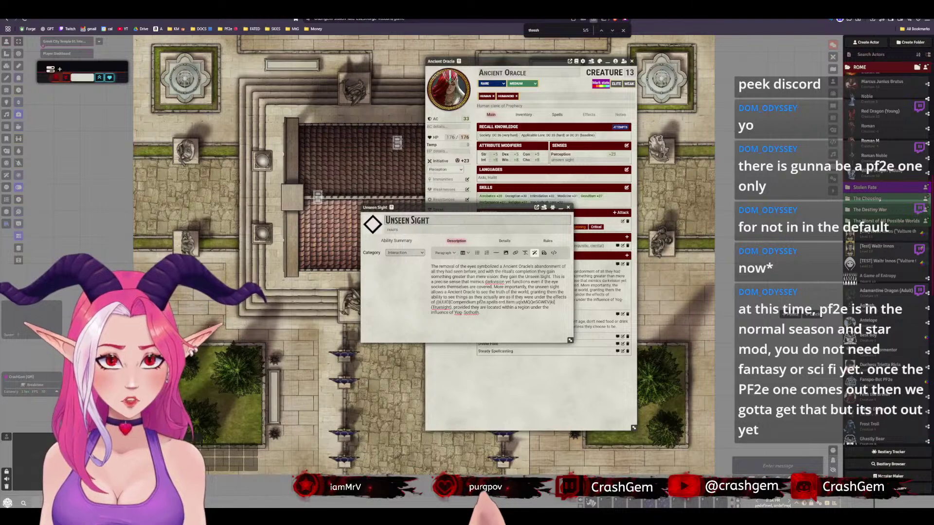
Replace Yog-Sothoth with Fate at the end of the Unseen Sight description, then save and close the ability
double_click(471, 312)
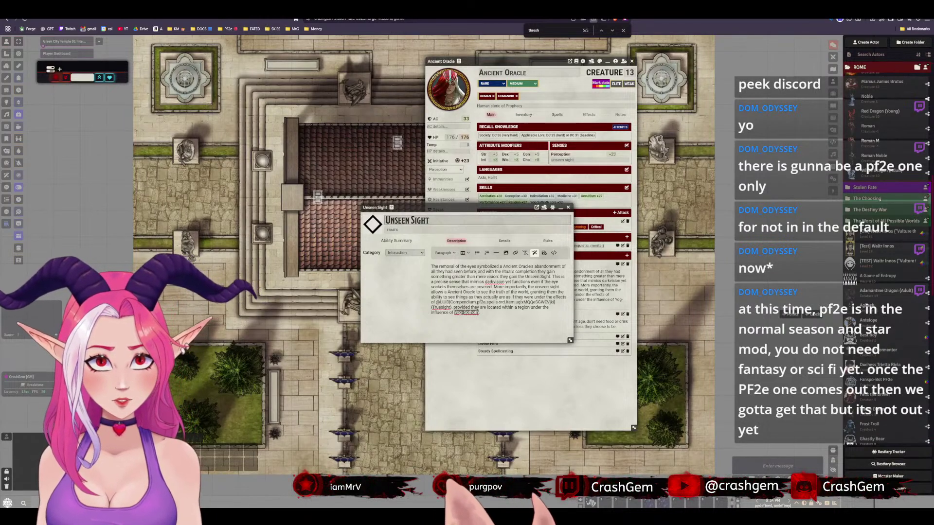
text(Fate)
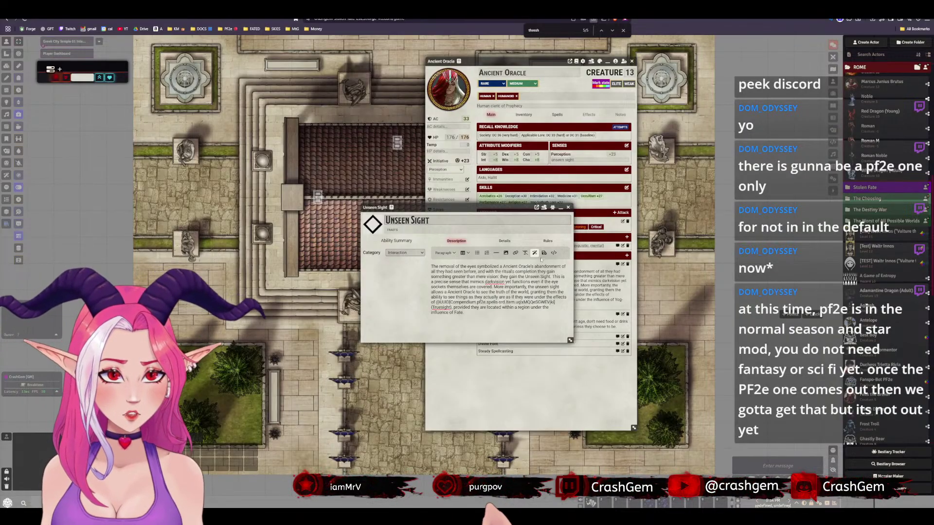
click(544, 253)
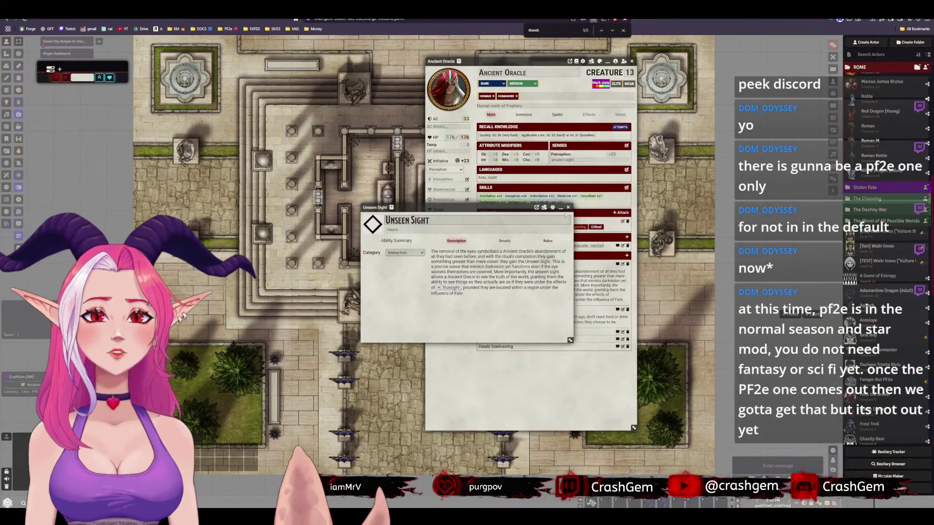
click(569, 207)
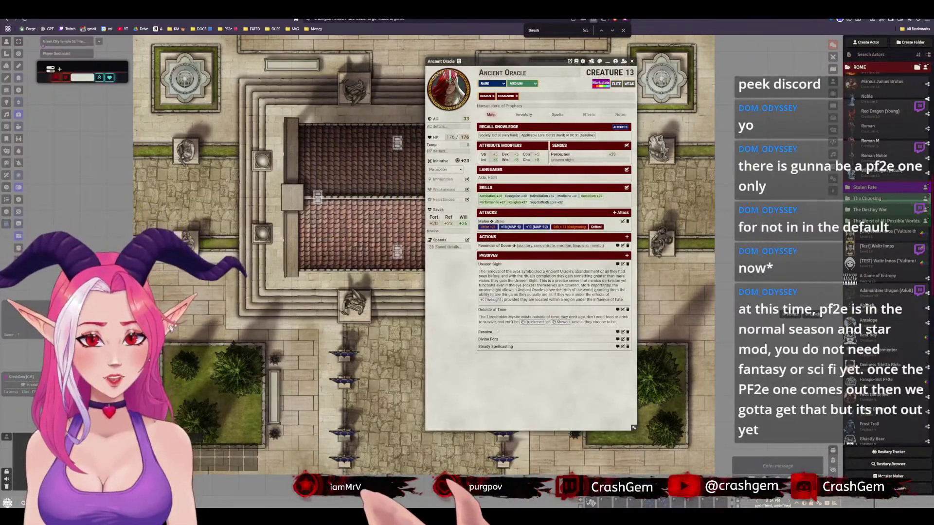
Replace Thresholder Mystic with Ancient Oracle in the Outside of Time passive's description, then save and close it
click(488, 333)
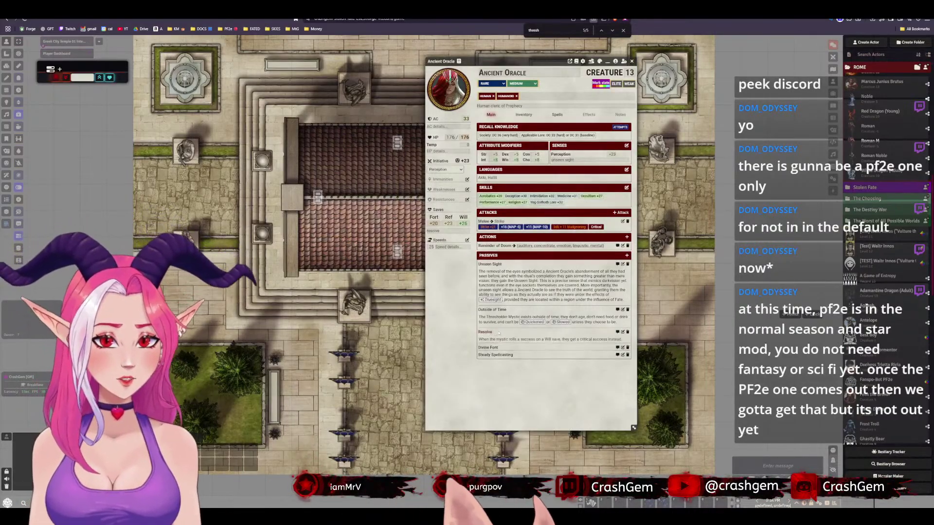
click(623, 309)
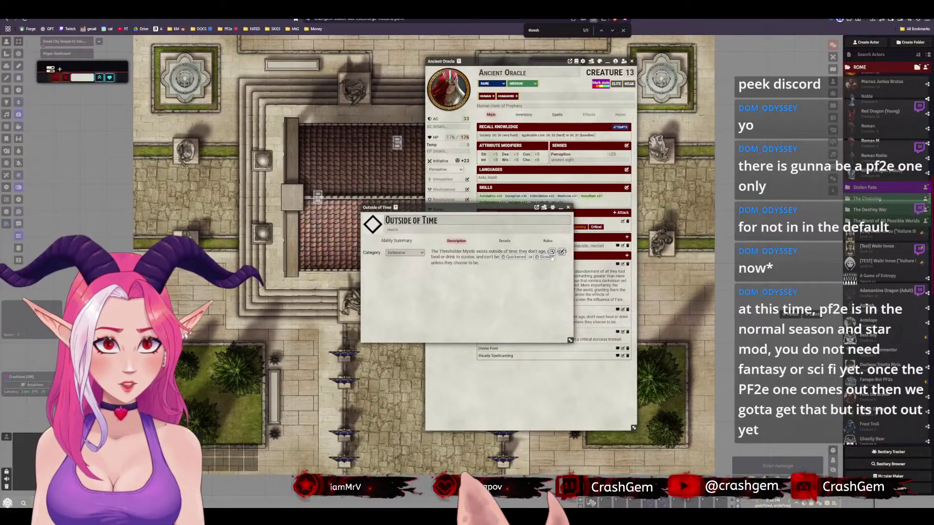
click(561, 252)
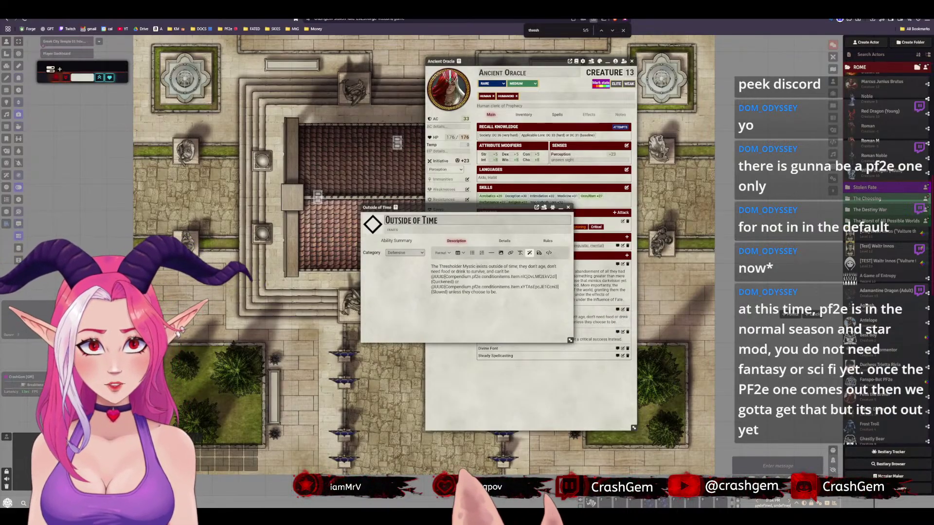
drag(476, 267, 452, 267)
text(Ancient Oracle)
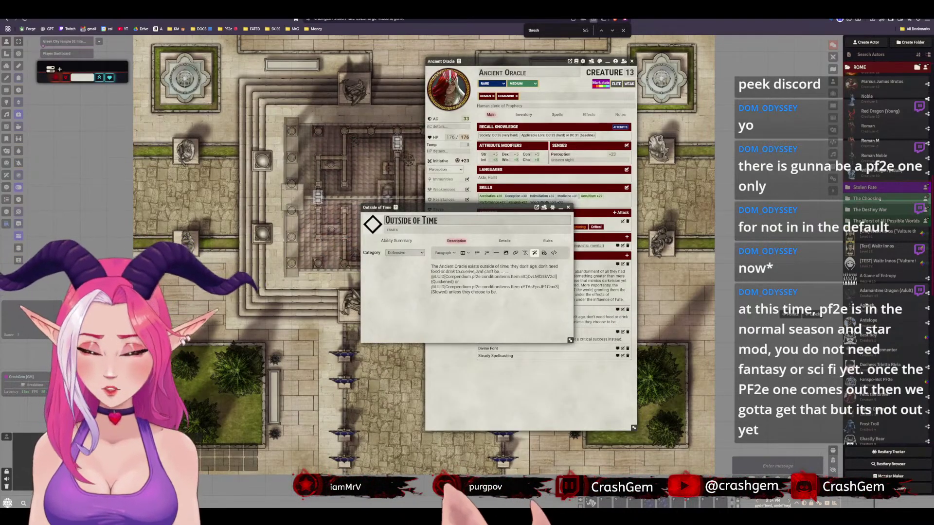
click(544, 252)
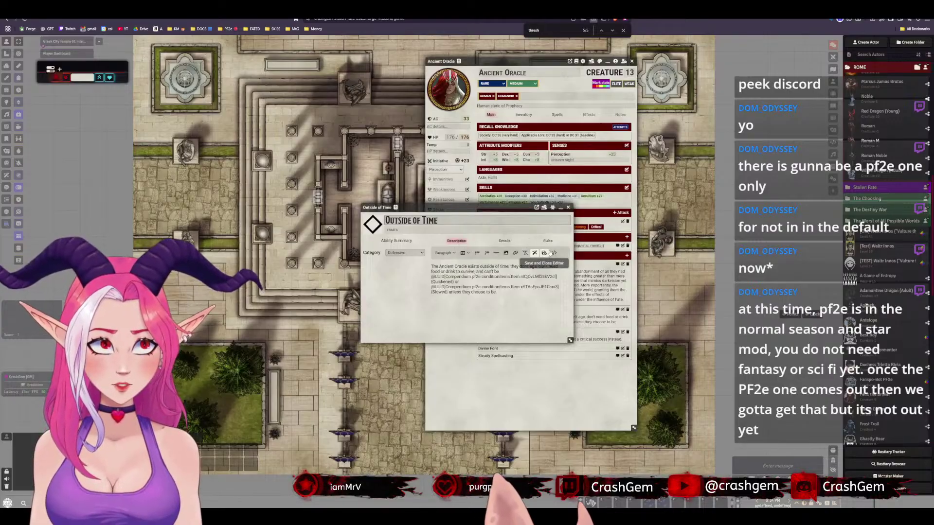
click(568, 207)
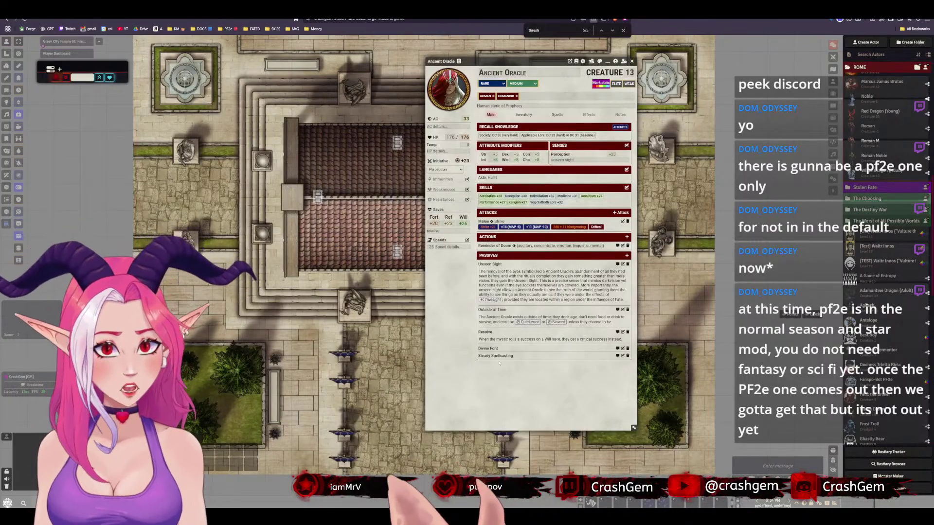
Replace Thresholder Mystic with Ancient Oracle in the Steady Spellcasting description, then save and close the ability
click(496, 355)
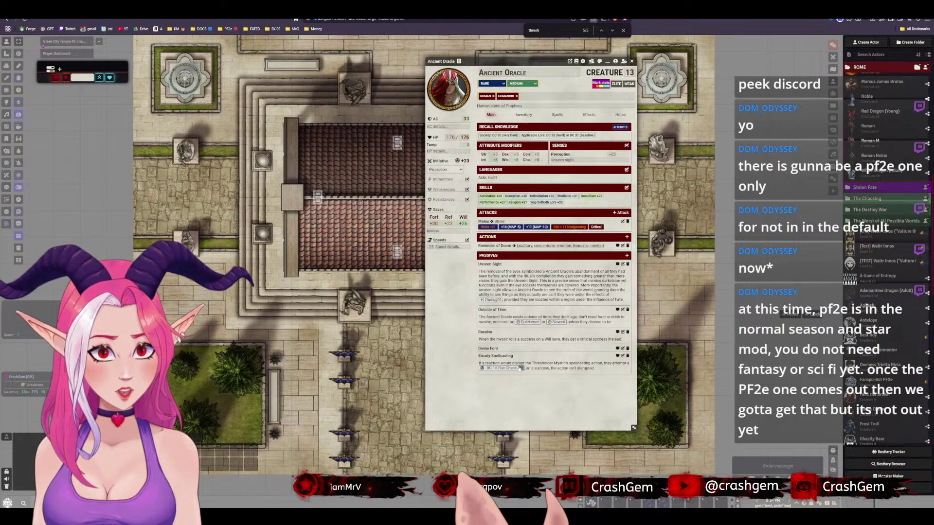
click(622, 355)
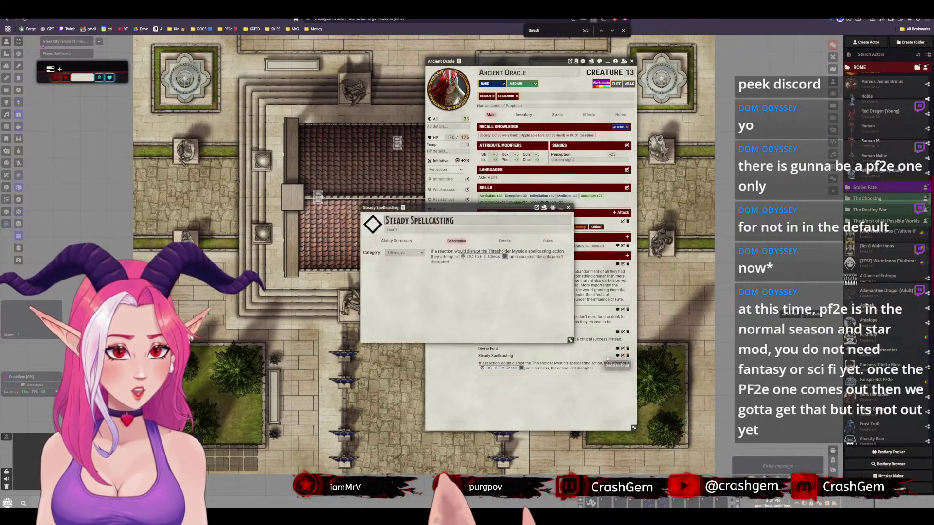
click(561, 252)
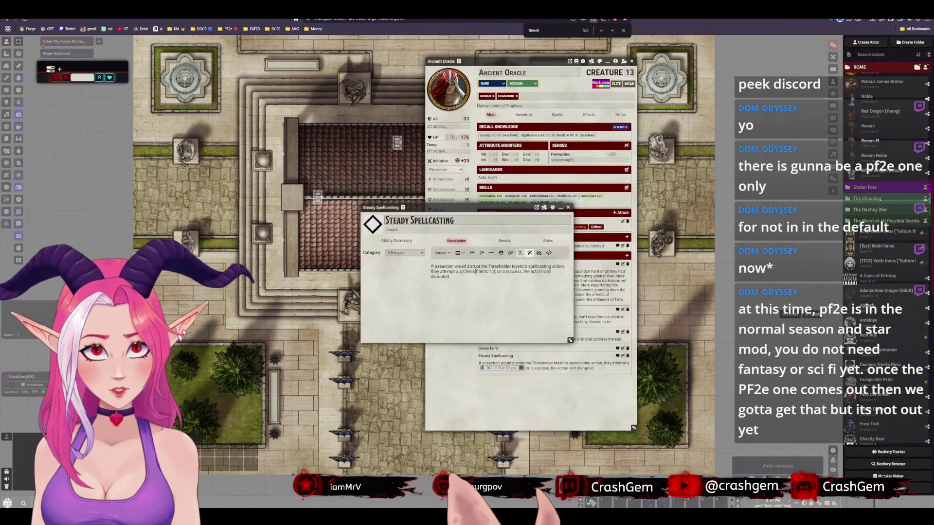
click(519, 267)
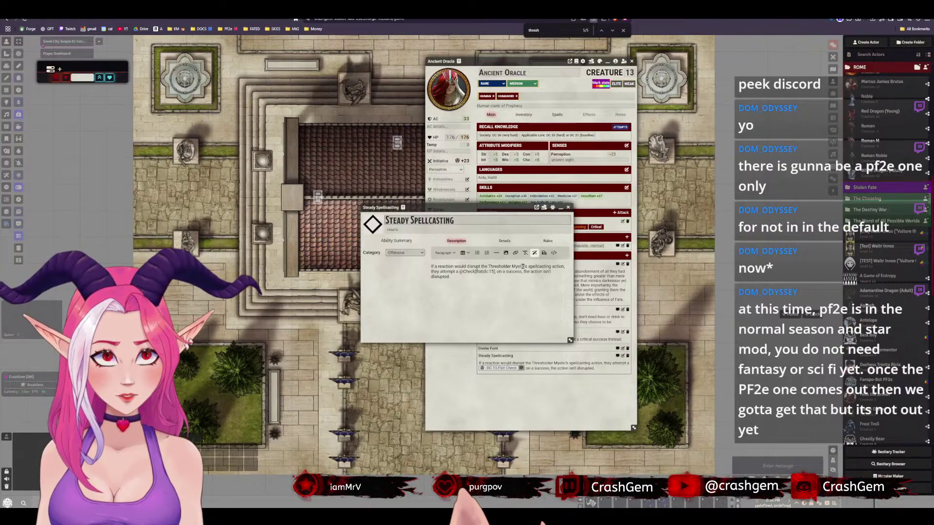
drag(525, 266, 488, 267)
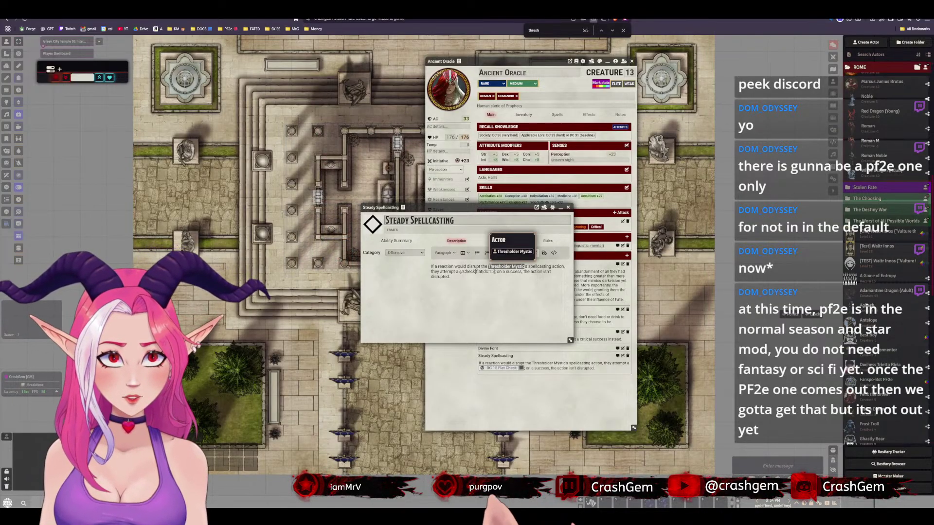
click(514, 251)
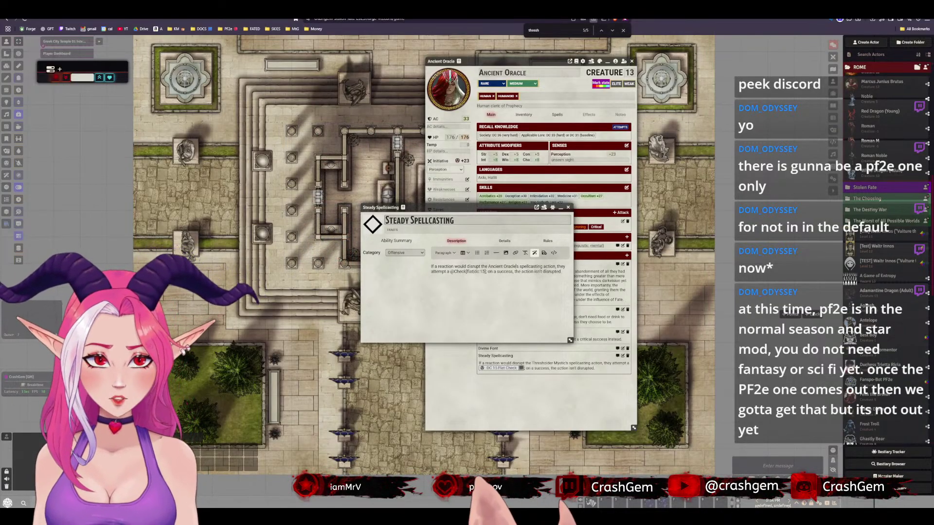
click(544, 253)
click(568, 208)
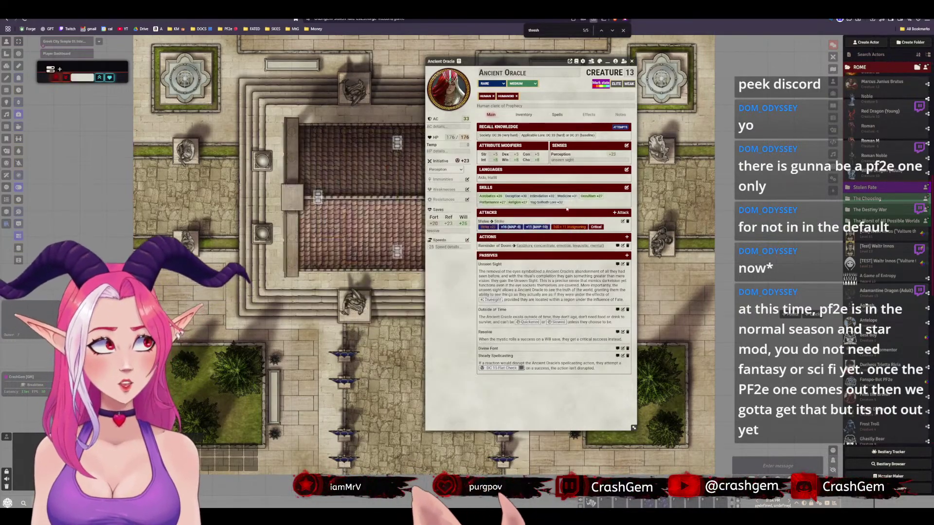
Expand the Divine Font passive and change the Ancient Oracle's blurb to "Human mystic oracle of Prophecy"
click(488, 348)
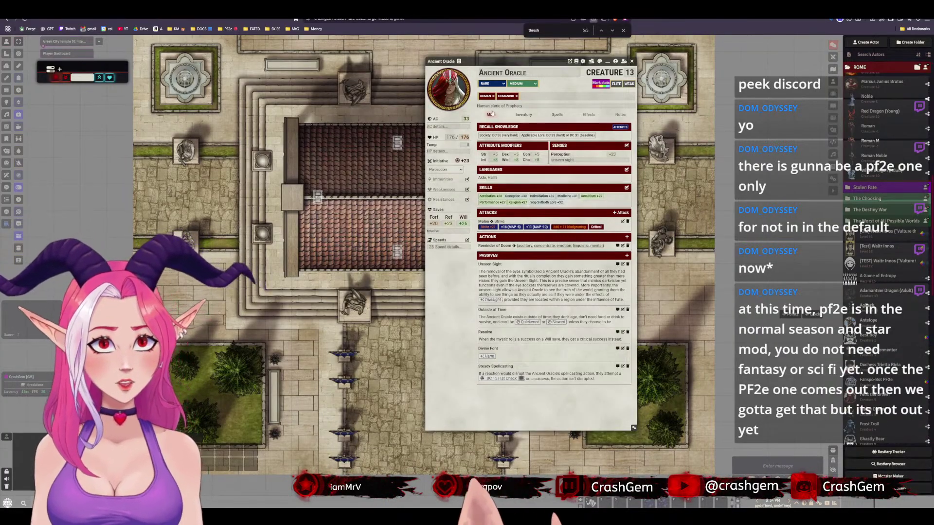
mouse_move(477, 106)
mouse_down()
mouse_move(505, 106)
mouse_move(490, 106)
mouse_up()
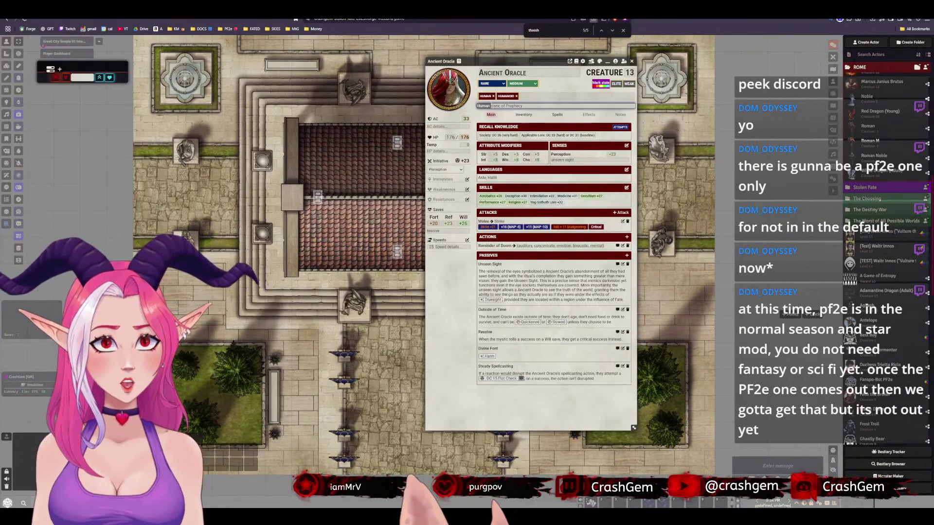
click(486, 105)
text(mi)
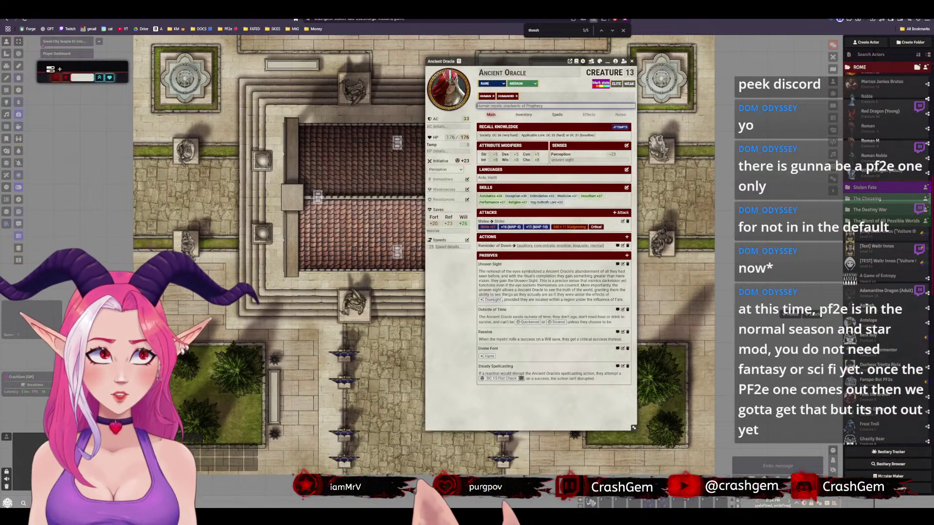
key(ctrl+a)
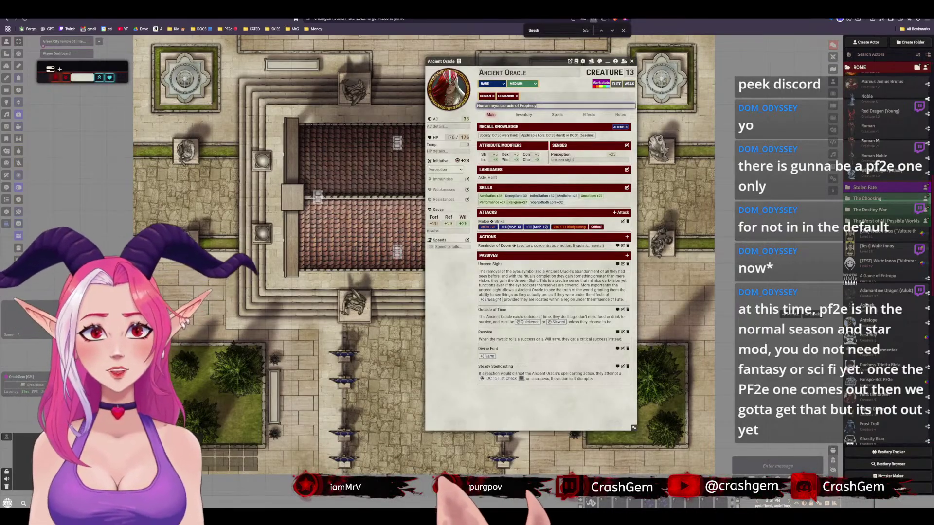
Replace the Yog-Sothoth mention with Fate in the Reminder of Doom action's description and close the ability
click(505, 248)
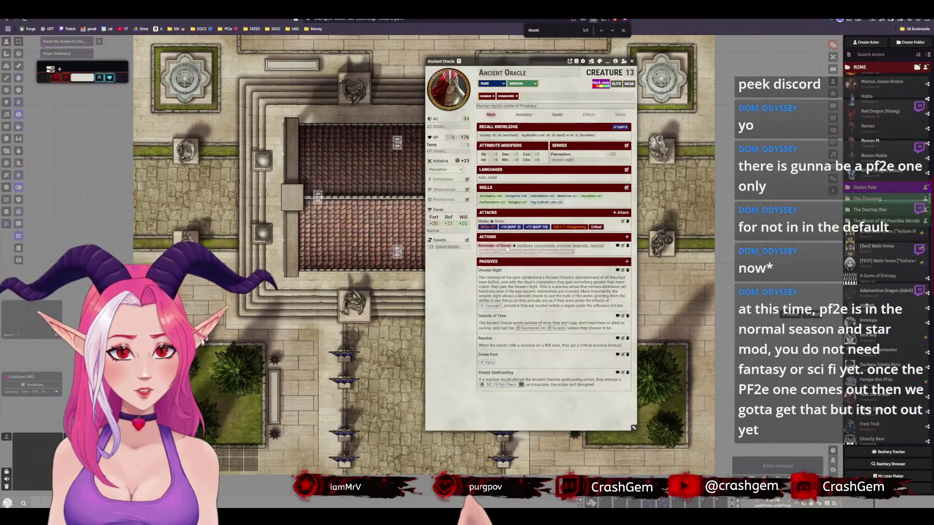
click(622, 246)
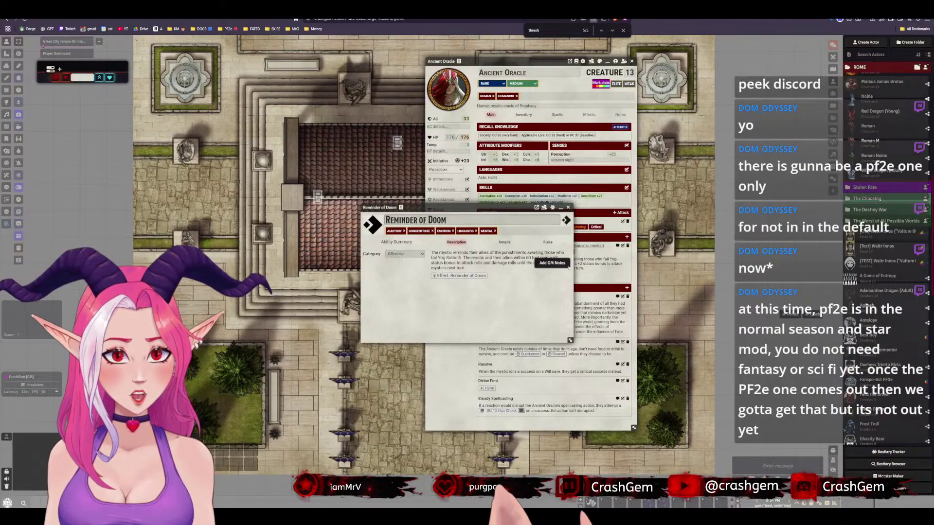
click(561, 253)
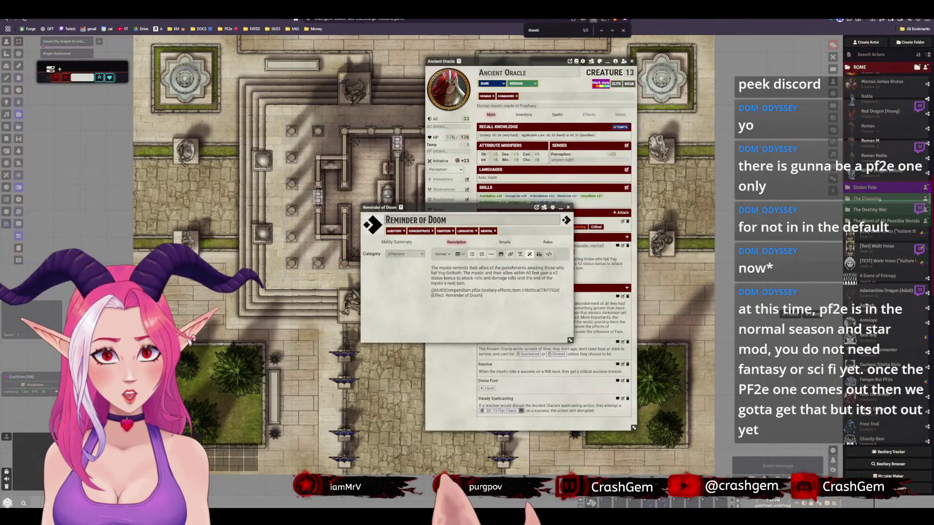
drag(461, 273, 438, 273)
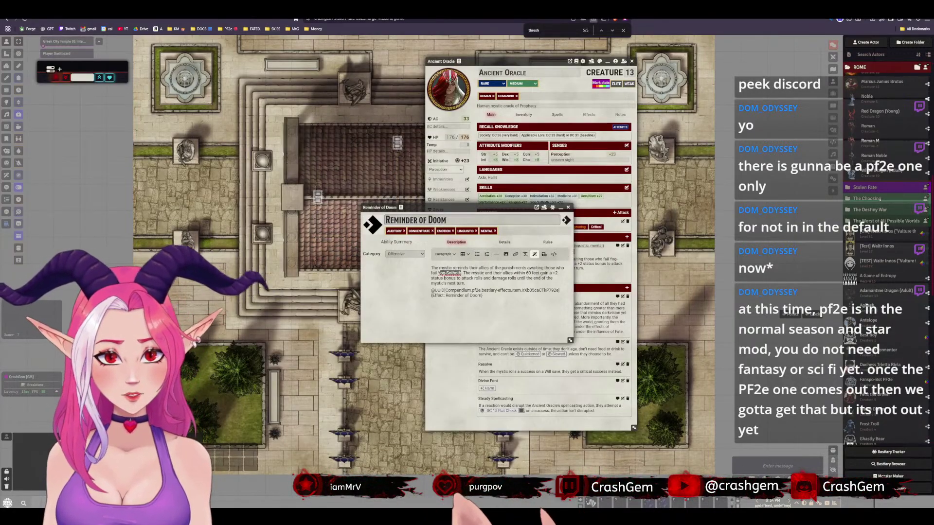
text(Fate)
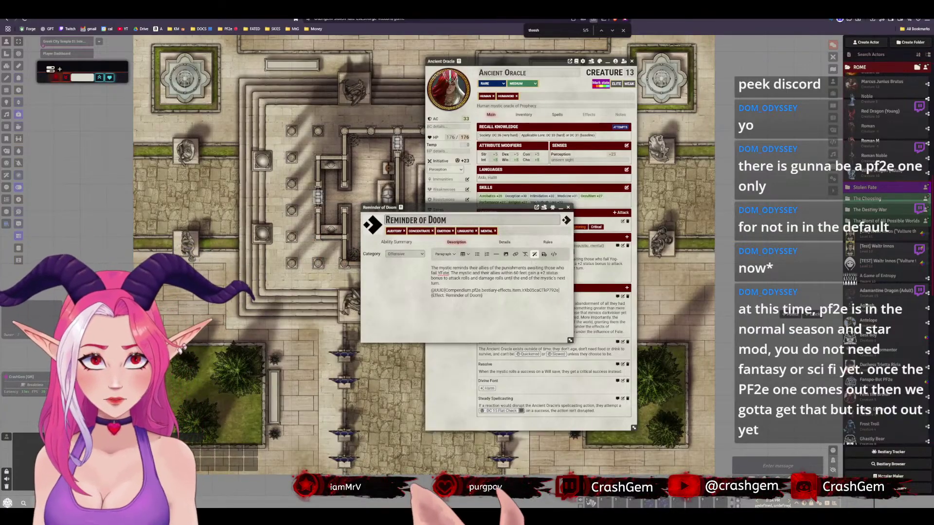
click(567, 207)
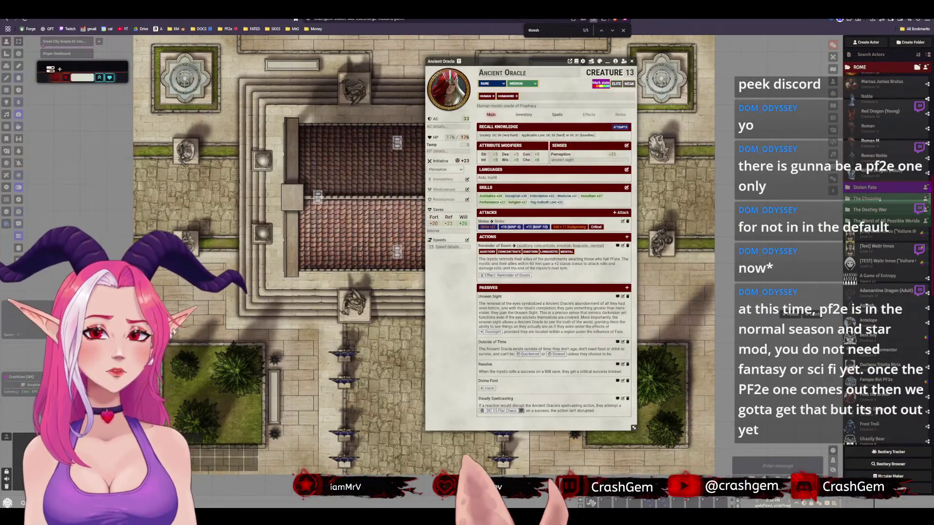
Add a Fortune Telling lore skill with its modifier to the Ancient Oracle and delete the Yog-Sothoth Lore skill
click(626, 187)
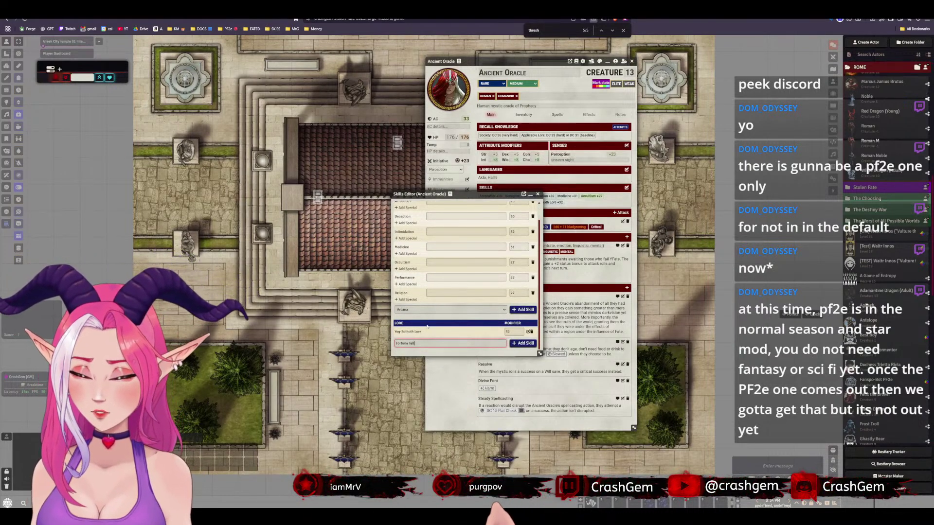
click(523, 344)
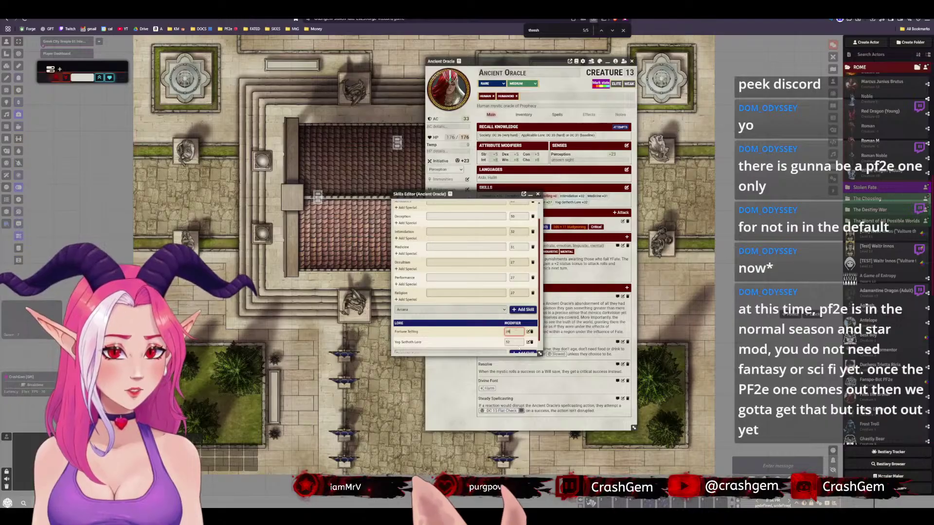
key(Return)
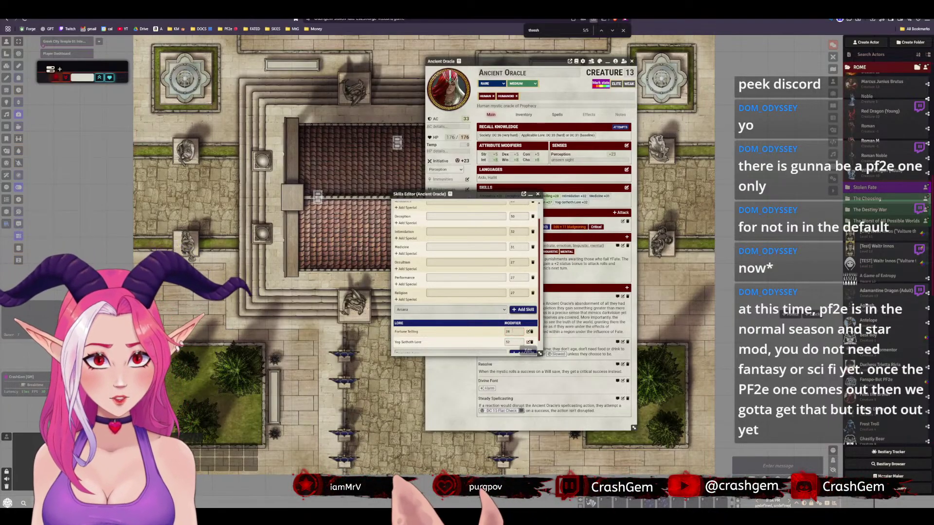
click(514, 332)
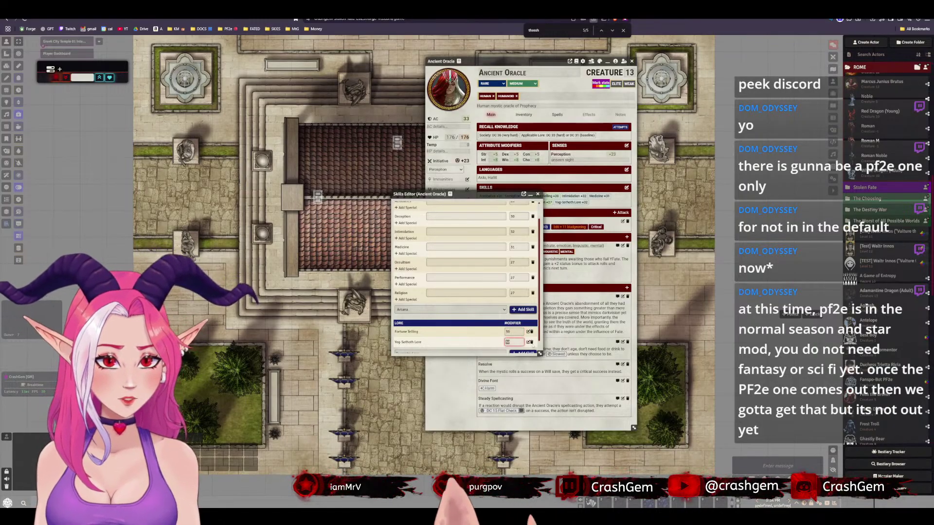
click(531, 343)
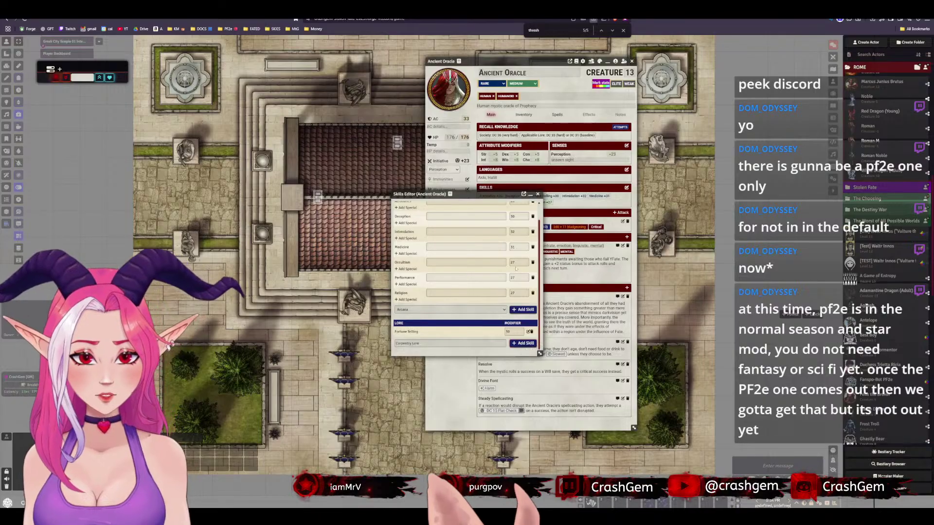
Set the Medicine, Intimidation, Deception and Acrobatics modifiers to 27, then close the skills editor
text(27)
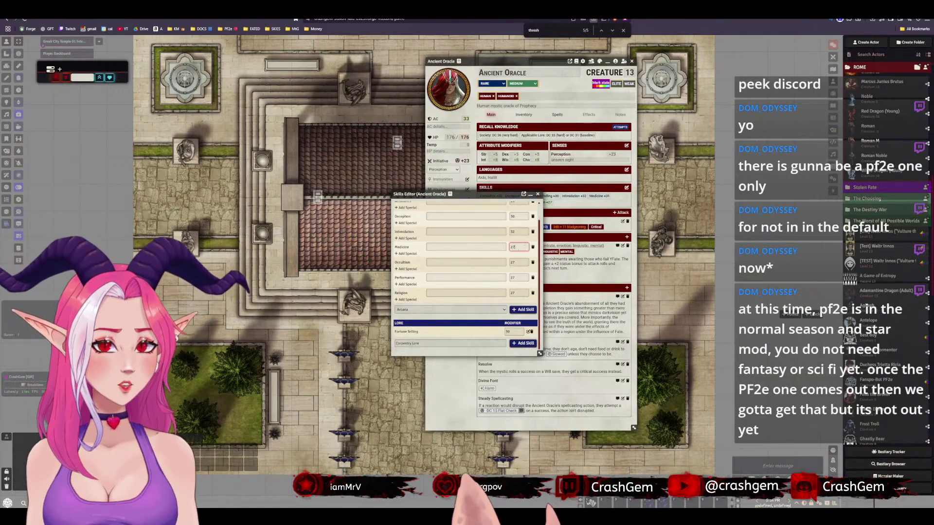
click(510, 232)
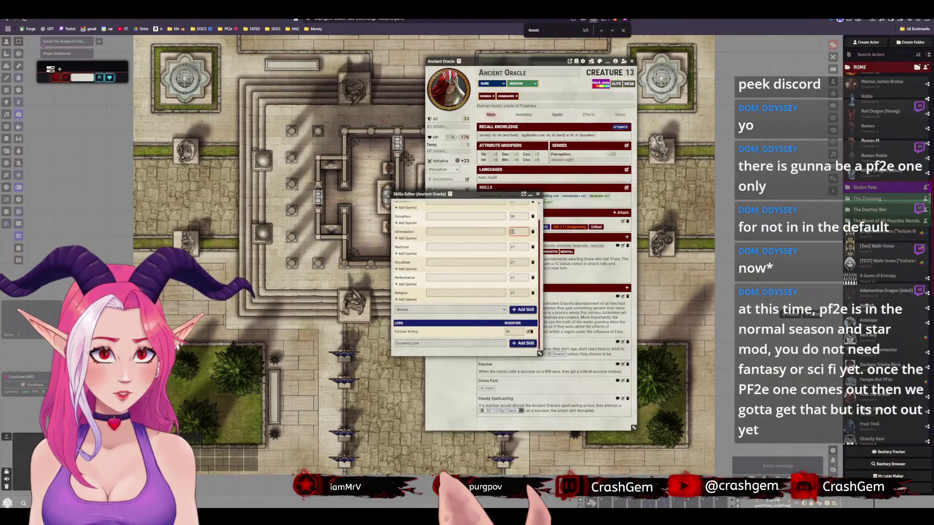
text(27)
click(514, 216)
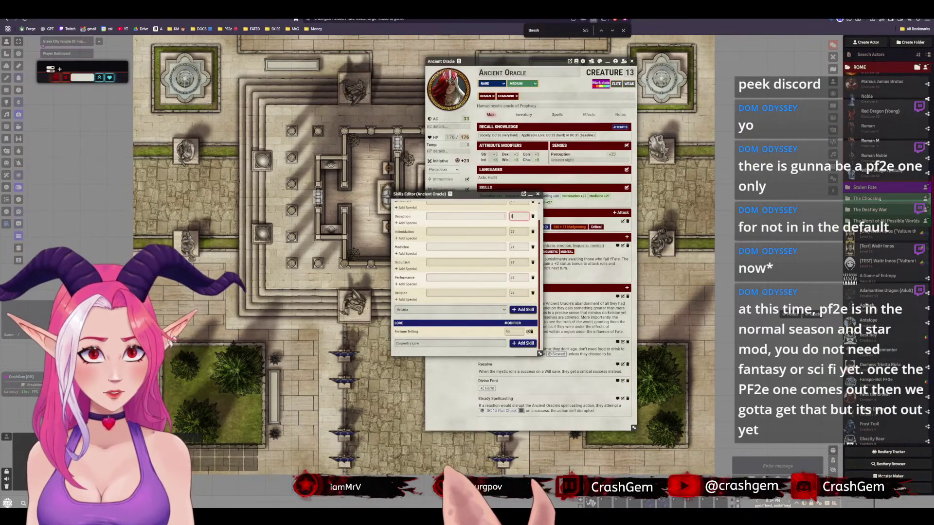
scroll(508, 221, up, 2)
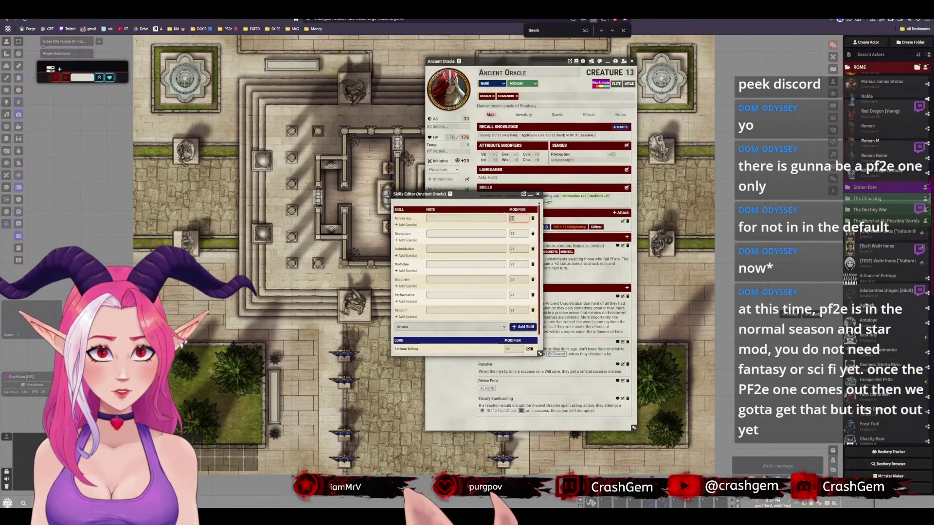
click(517, 218)
text(2)
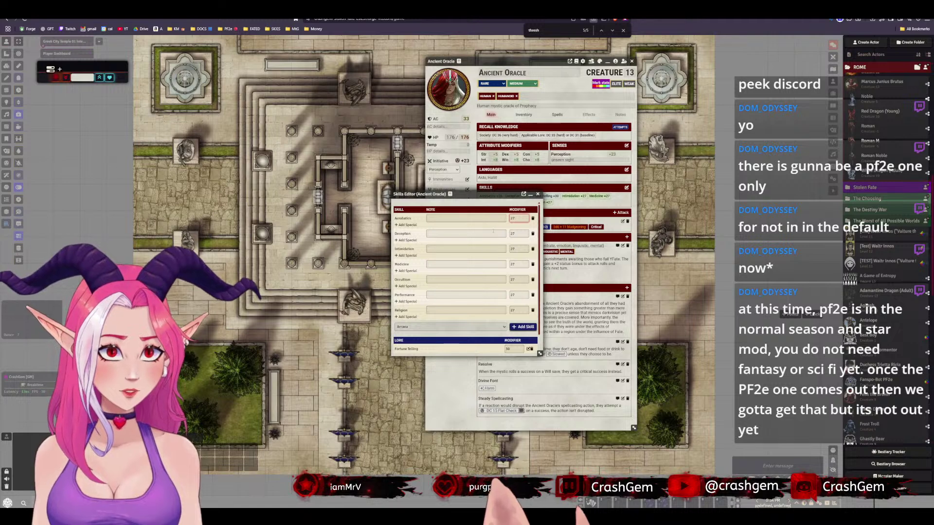
text(7)
click(494, 203)
drag(495, 203, 445, 220)
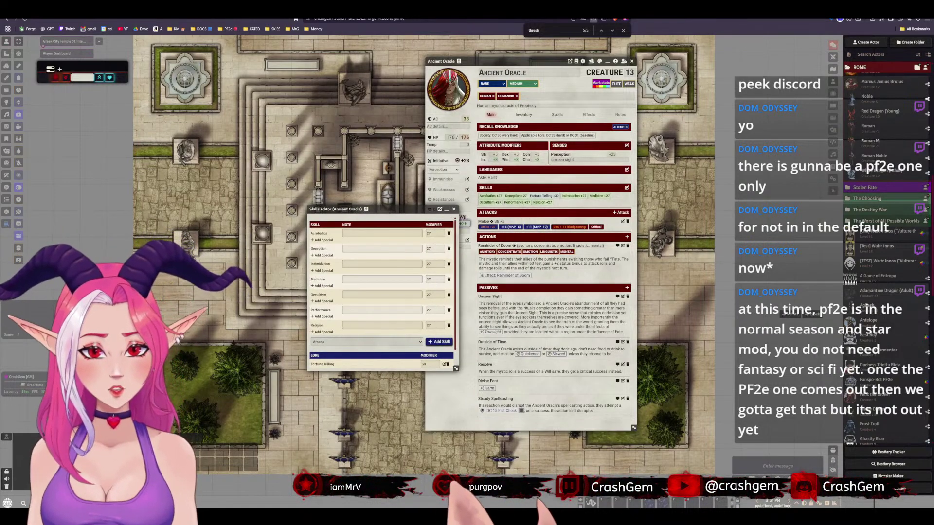
click(453, 209)
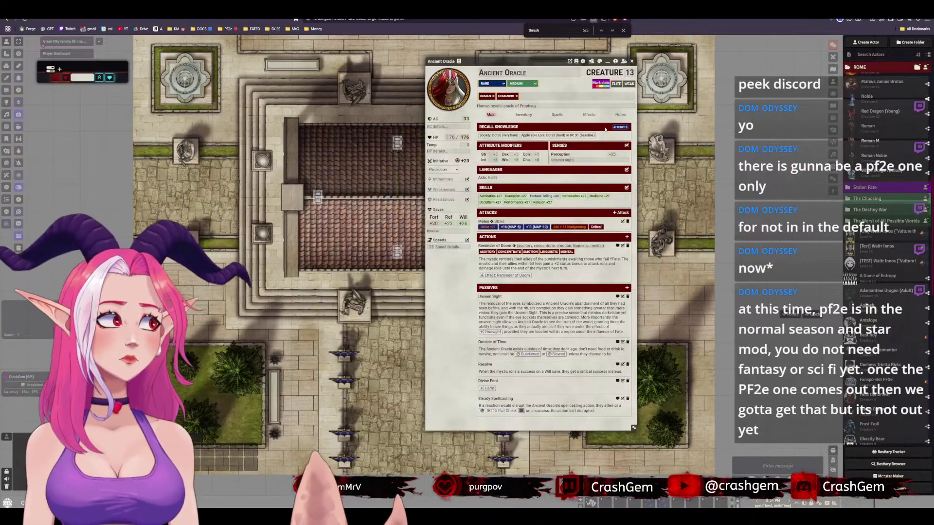
Review the Ancient Oracle's prepared and focus spell lists, then close its sheet
click(556, 114)
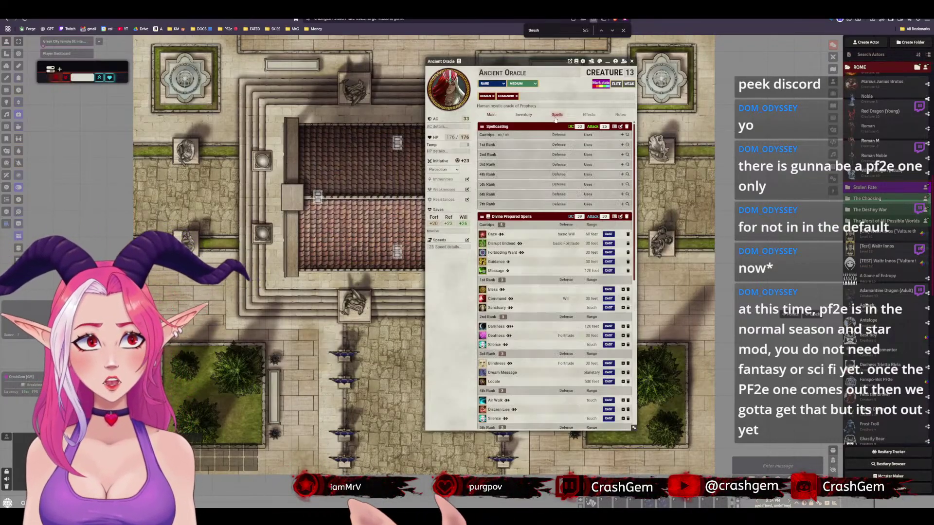
scroll(532, 224, down, 4)
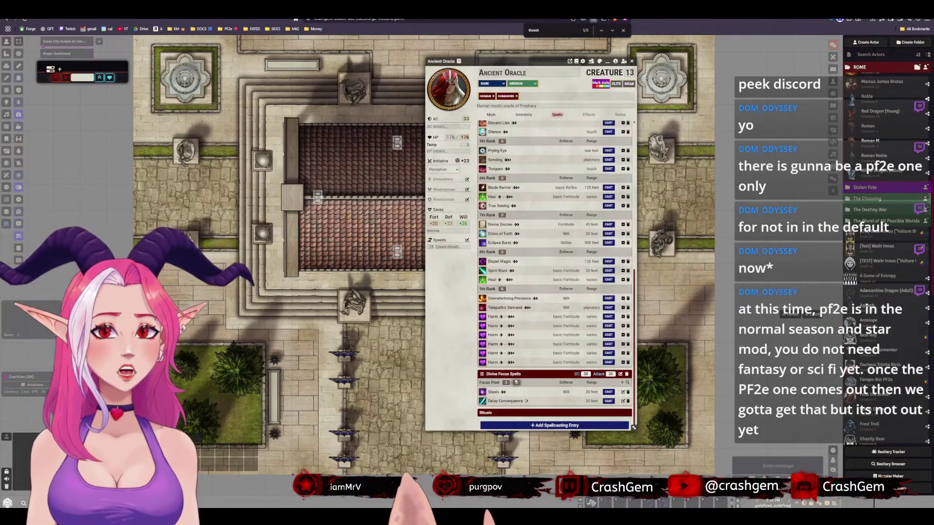
scroll(512, 327, up, 15)
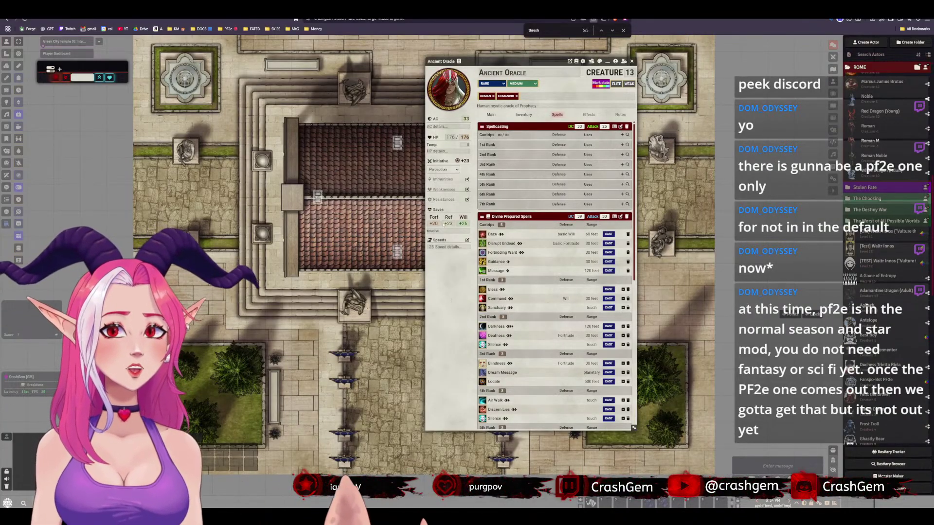
click(631, 62)
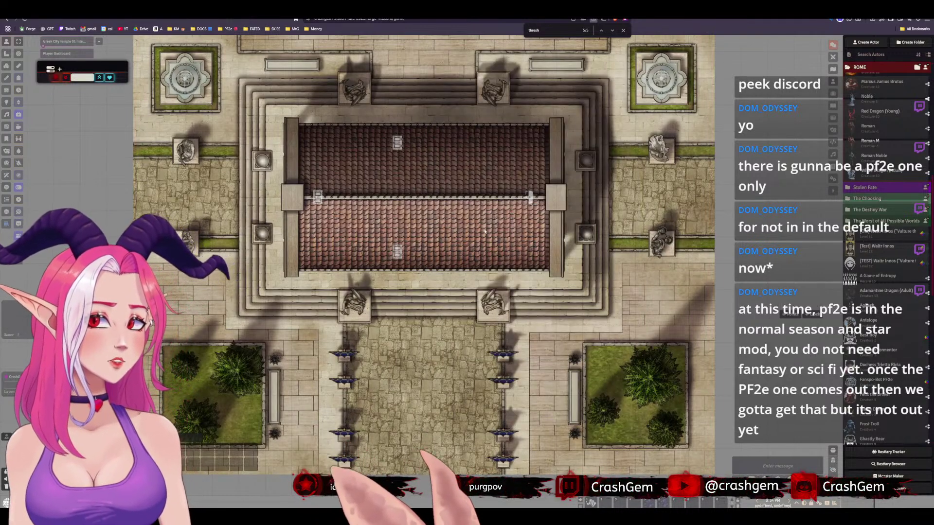
Place a Roman character from the ROME folder inside the temple and reposition the Ancient Oracle's token next to it
scroll(868, 201, up, 5)
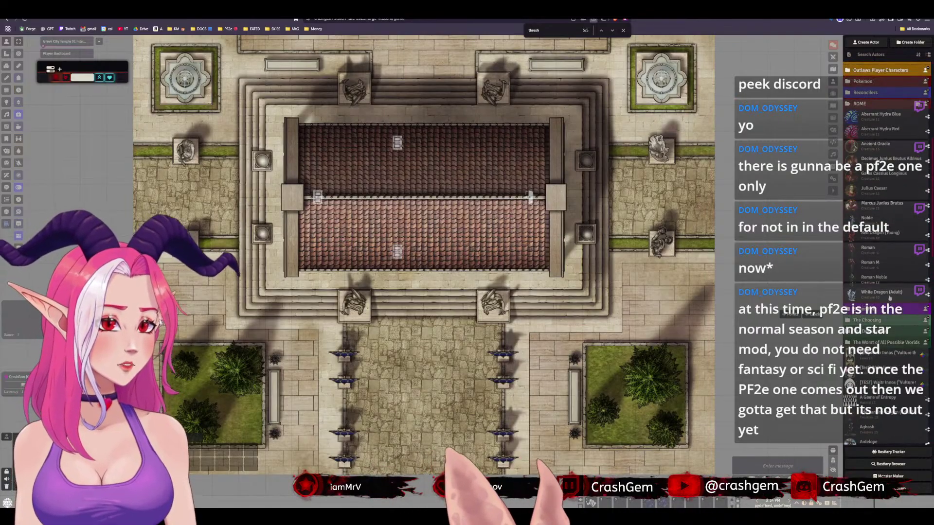
drag(868, 202, 489, 168)
drag(464, 221, 467, 196)
click(516, 166)
scroll(517, 166, down, 3)
drag(832, 124, 722, 117)
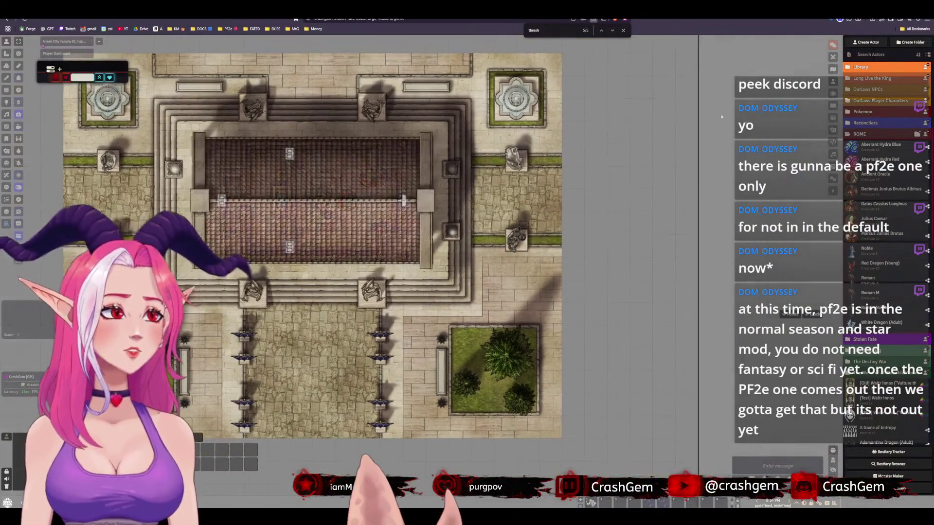
Search the bestiary for "centur", import the Spiral Centurion into the ROME folder and close the compendium browser
scroll(883, 199, up, 2)
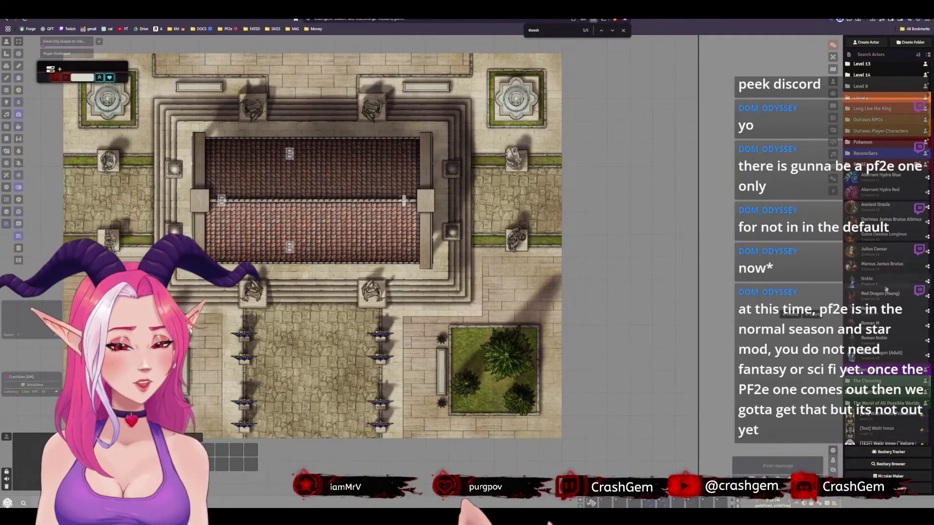
scroll(874, 301, down, 2)
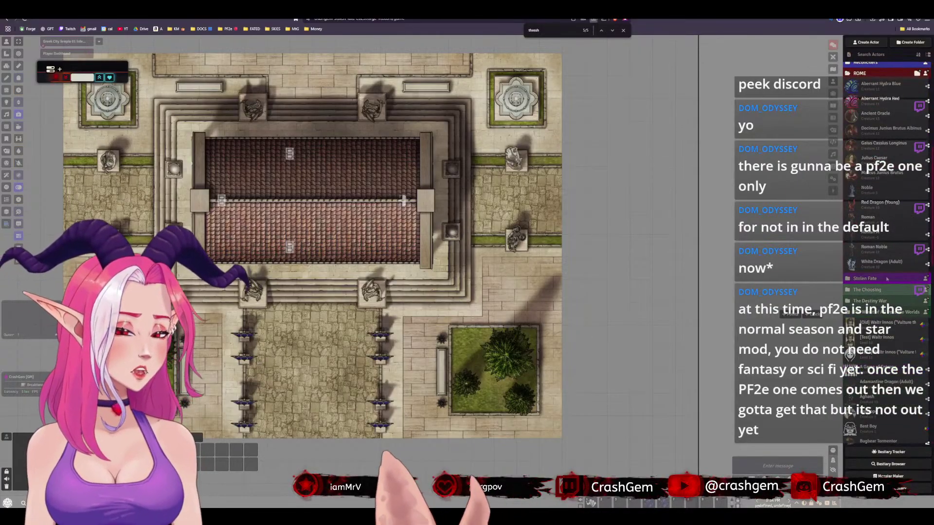
scroll(886, 278, up, 2)
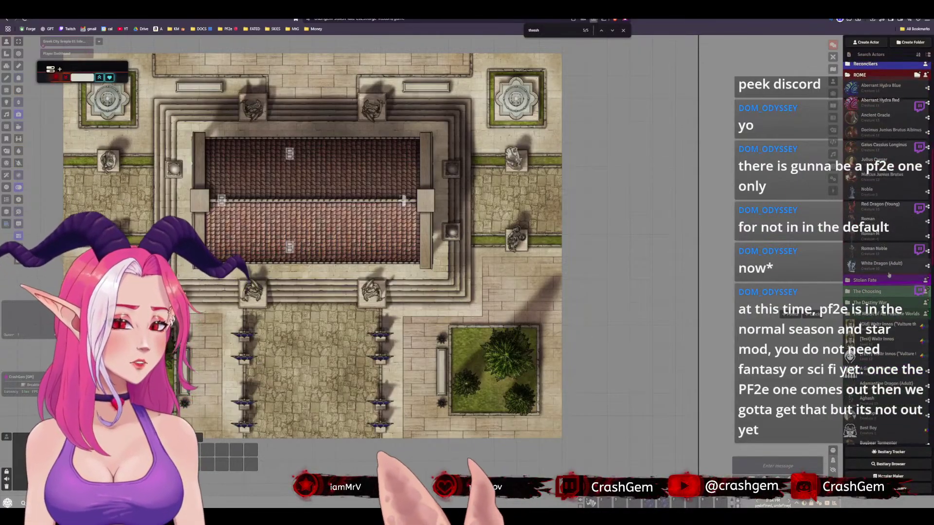
click(876, 464)
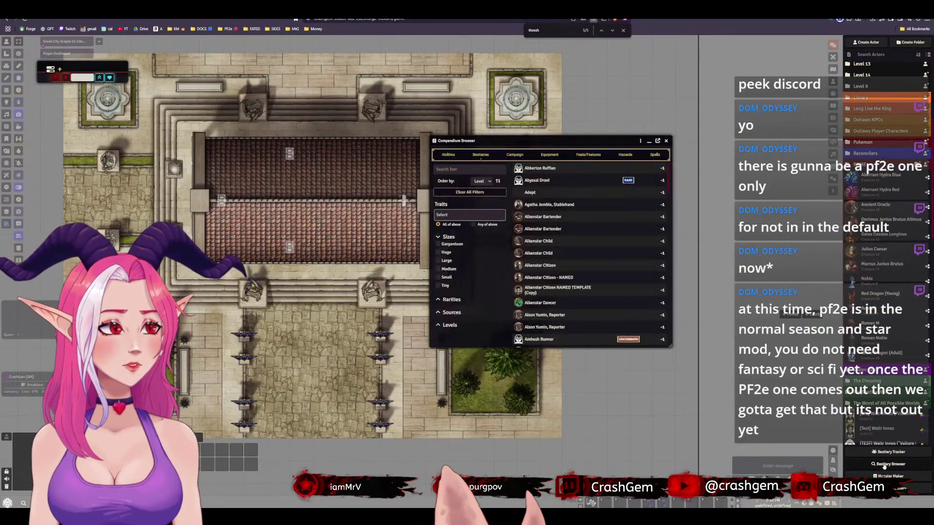
click(462, 169)
text(cen)
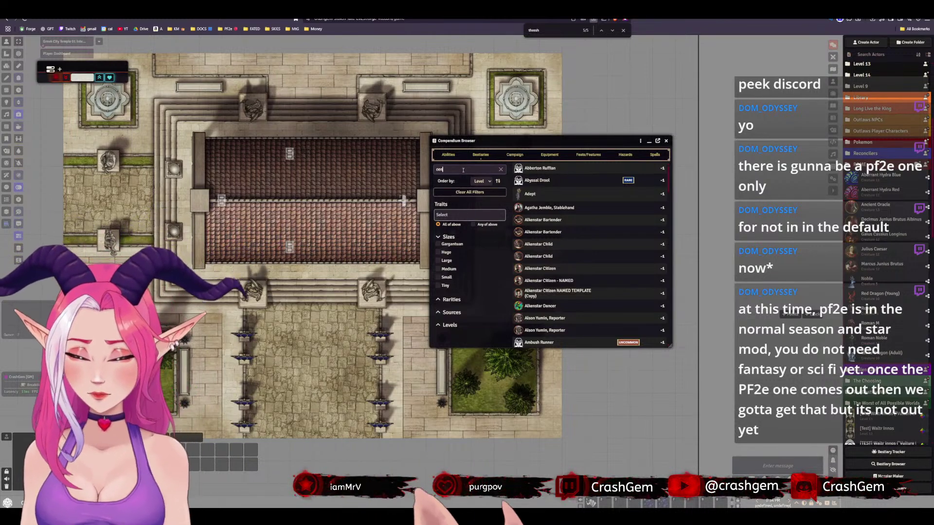
text(tur)
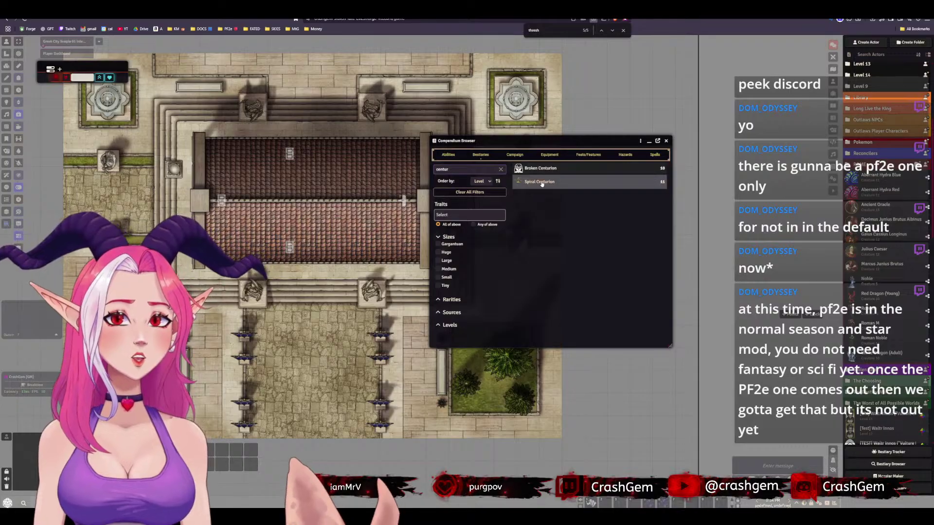
drag(540, 182, 810, 259)
drag(863, 275, 864, 277)
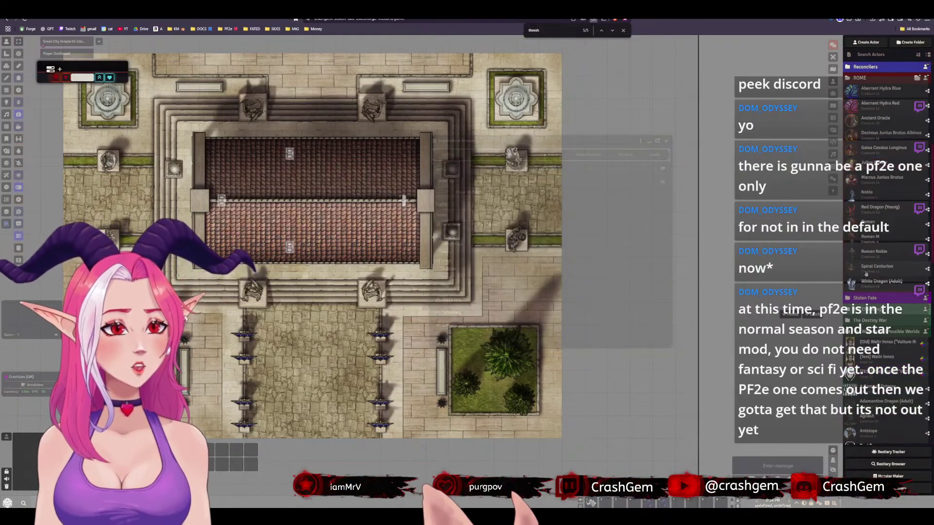
click(666, 141)
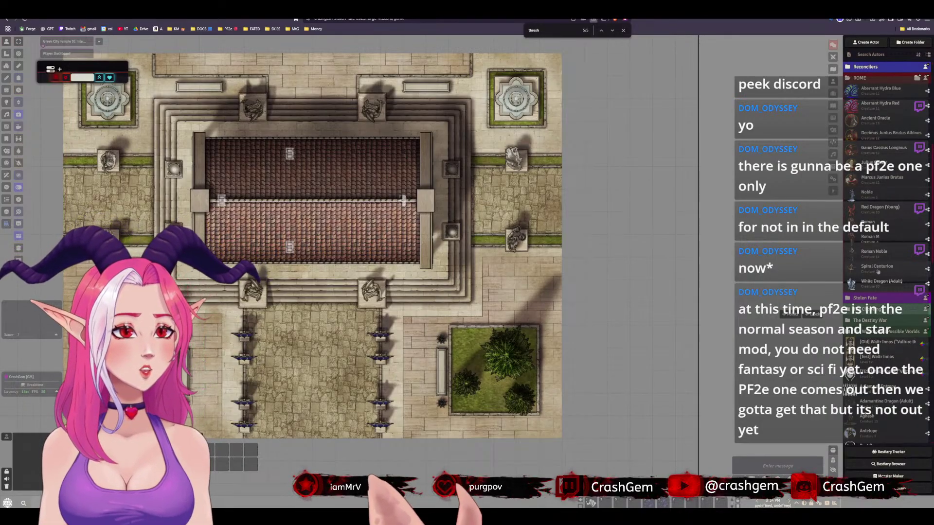
Place two Spiral Centurion tokens, one above the other, on the steps along the temple's east side
drag(456, 189, 457, 189)
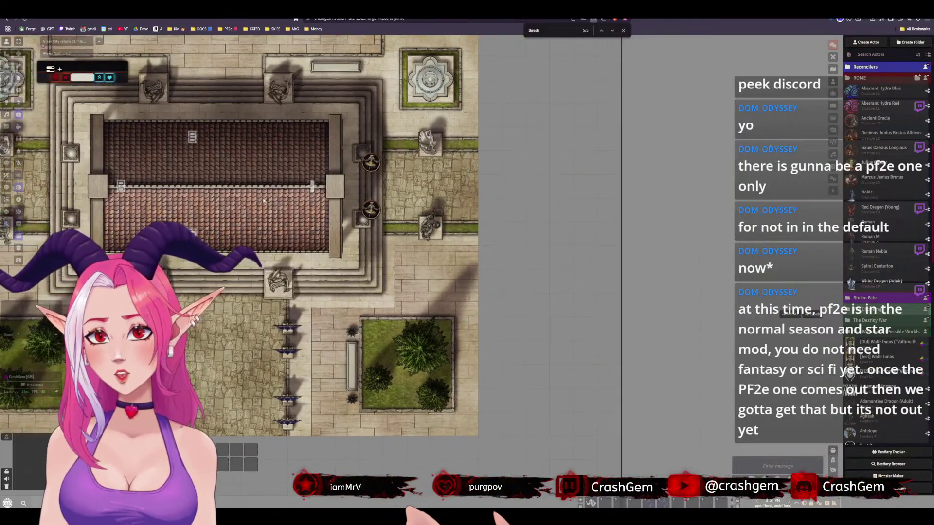
click(371, 166)
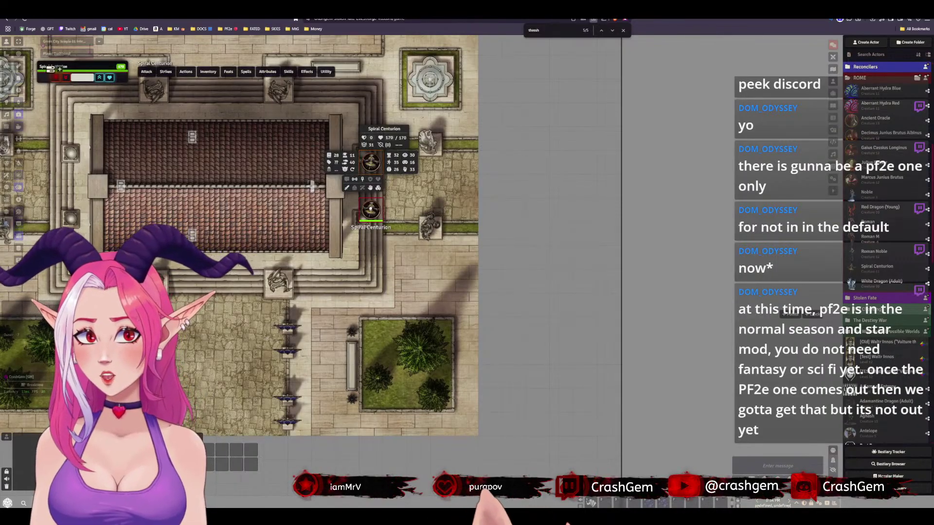
shift+click(371, 208)
click(252, 188)
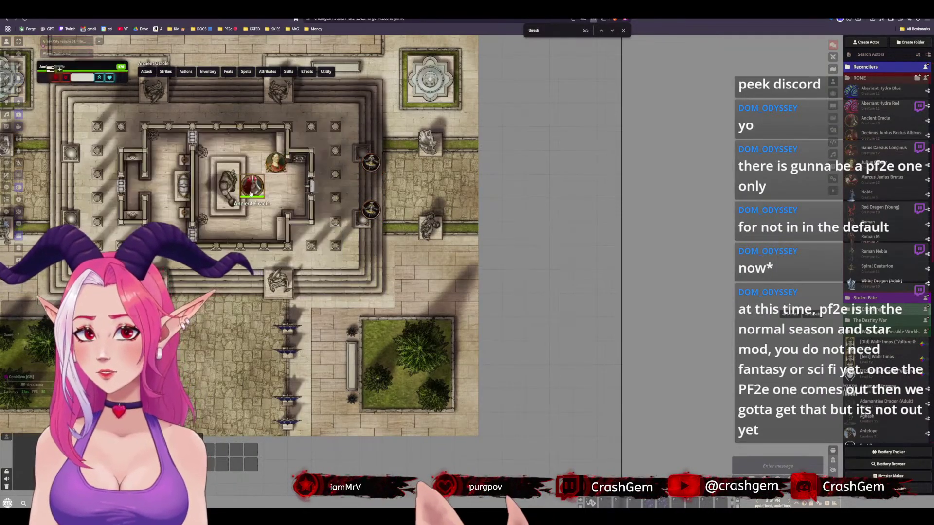
right_click(253, 189)
drag(382, 158, 369, 219)
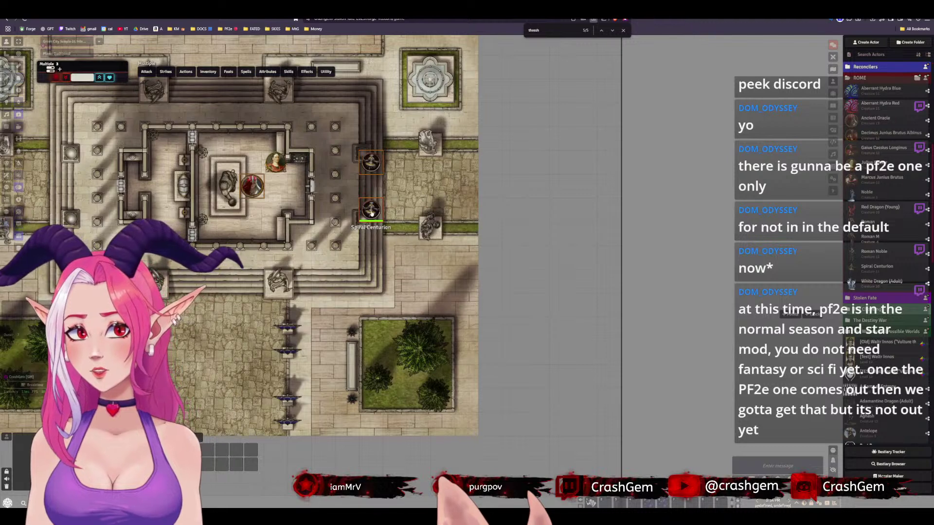
Rename the upper Spiral Centurion token as Spiral Centurion A and save the token
click(371, 161)
right_click(374, 161)
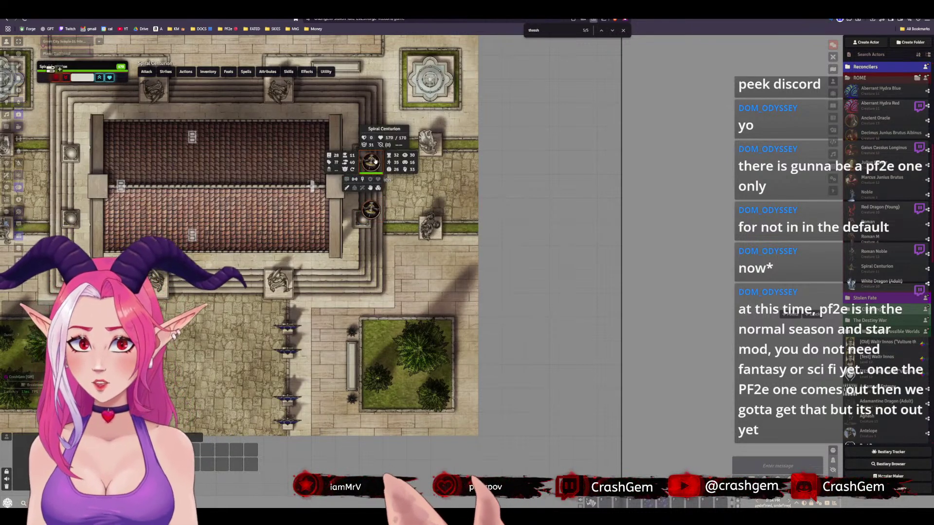
right_click(374, 161)
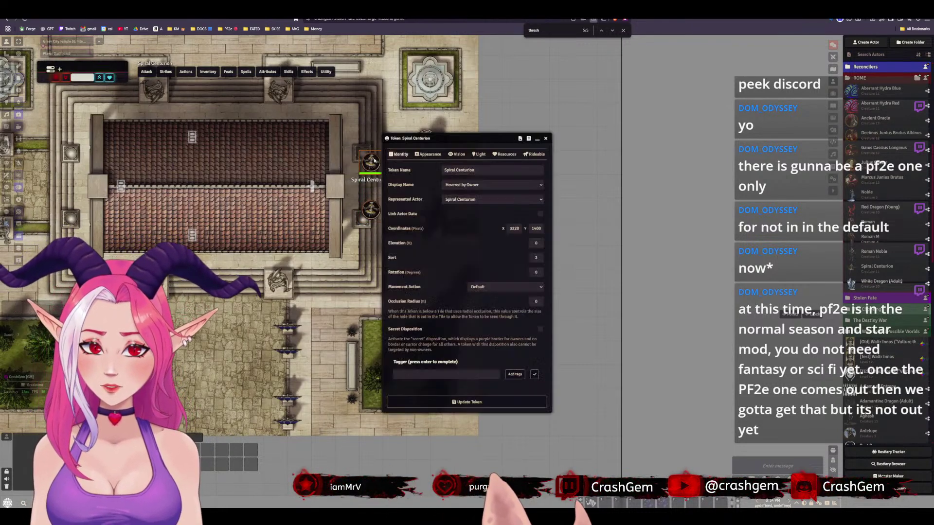
click(500, 167)
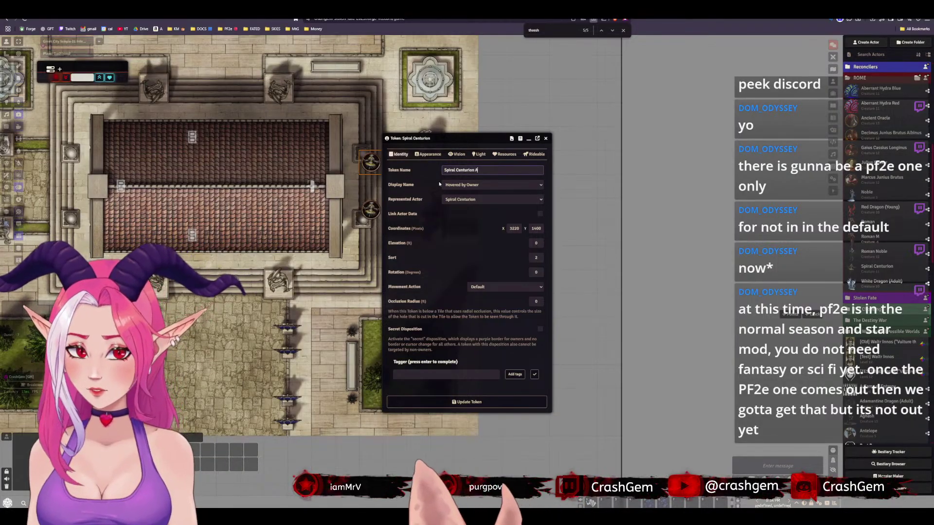
key(Return)
Rename the lower Spiral Centurion token as Spiral Centurion B and save the token
click(368, 212)
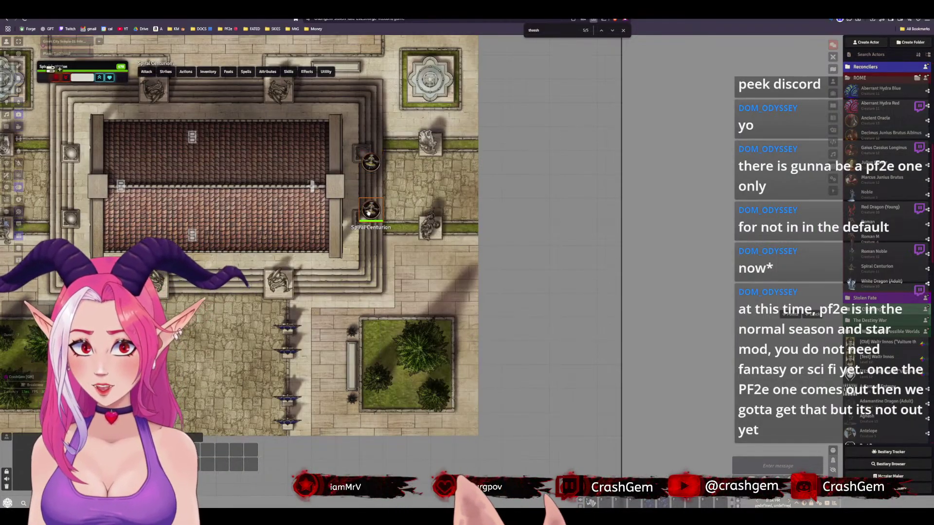
double_click(371, 211)
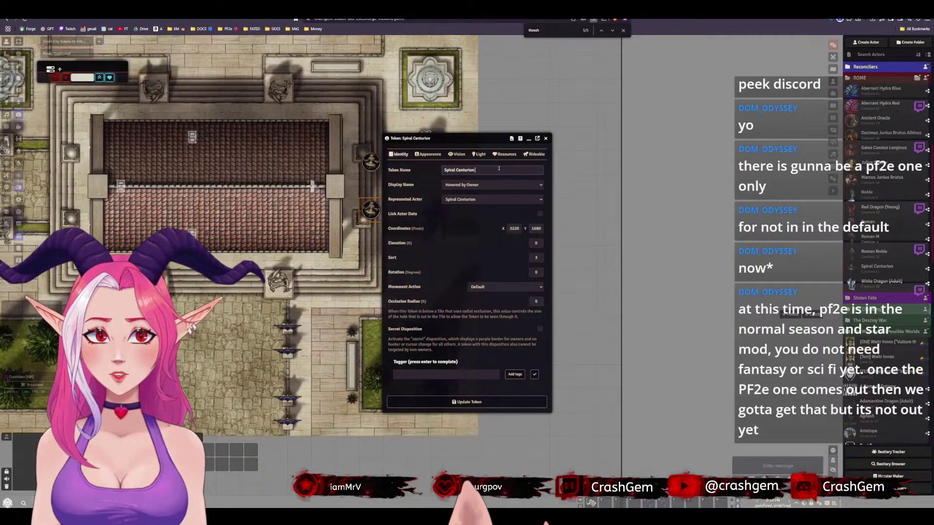
text(B)
key(Return)
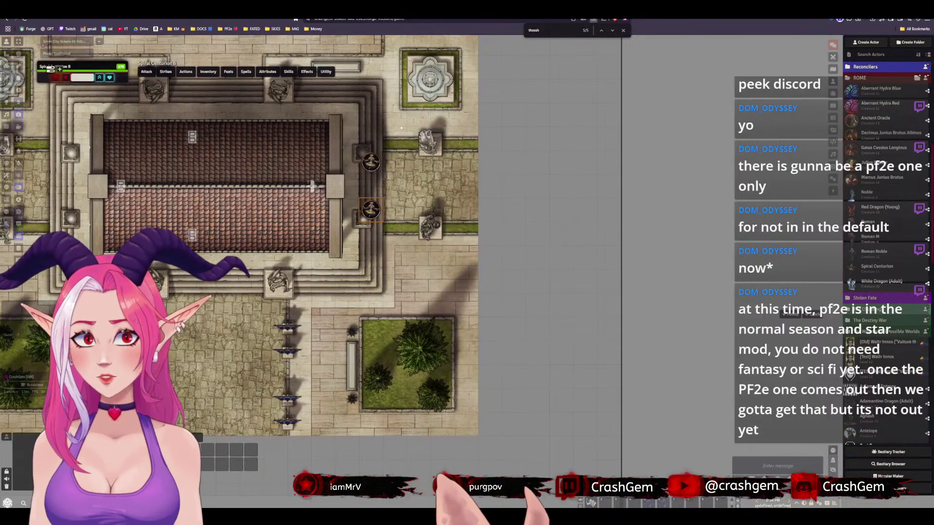
Select the Ancient Oracle and both Spiral Centurion tokens in the temple scene and copy them together
drag(321, 120, 423, 223)
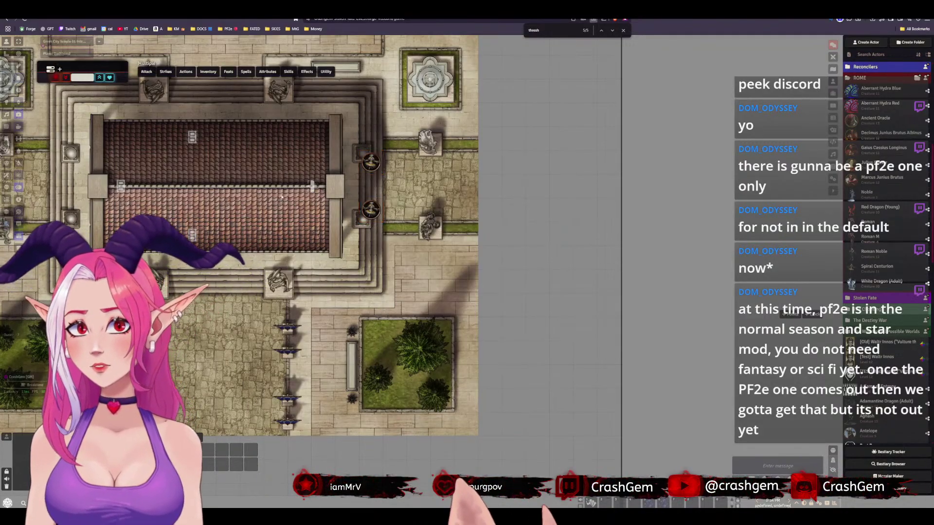
click(248, 187)
right_click(245, 187)
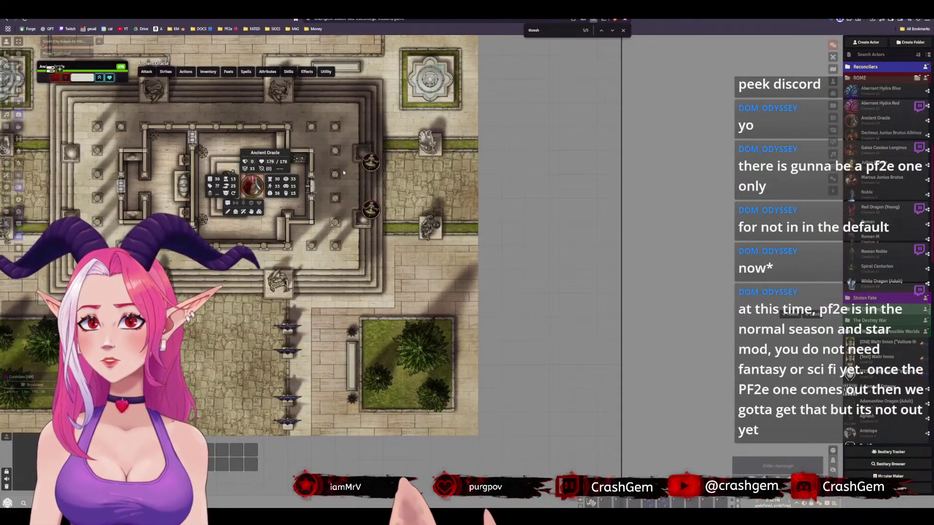
shift+click(370, 162)
key(ctrl+c)
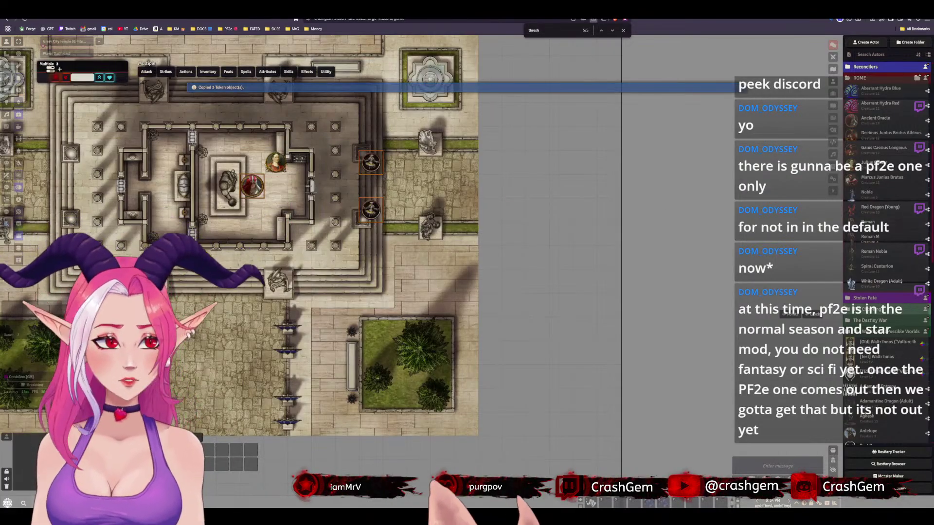
Move the Greek City Temple 01 Interior scene into the Rome scene folder and rename it Roman Temple Shrine
click(833, 69)
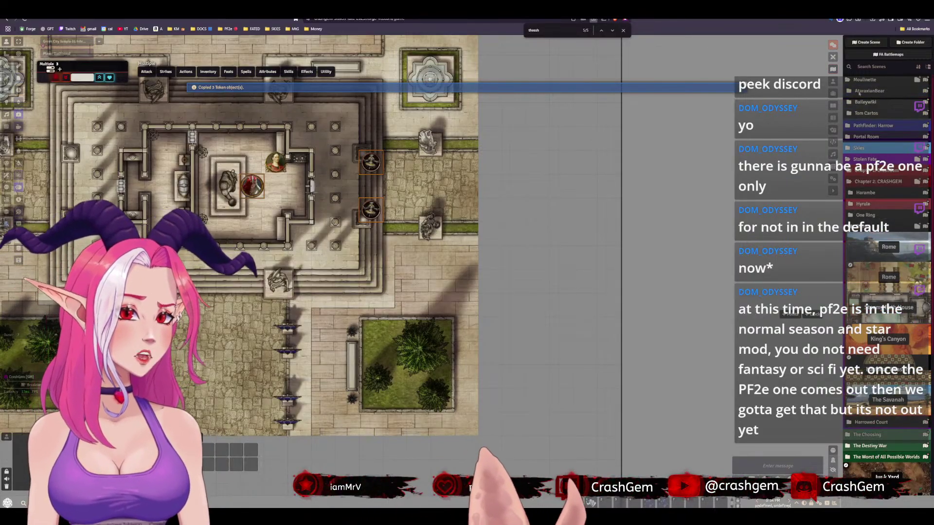
click(865, 113)
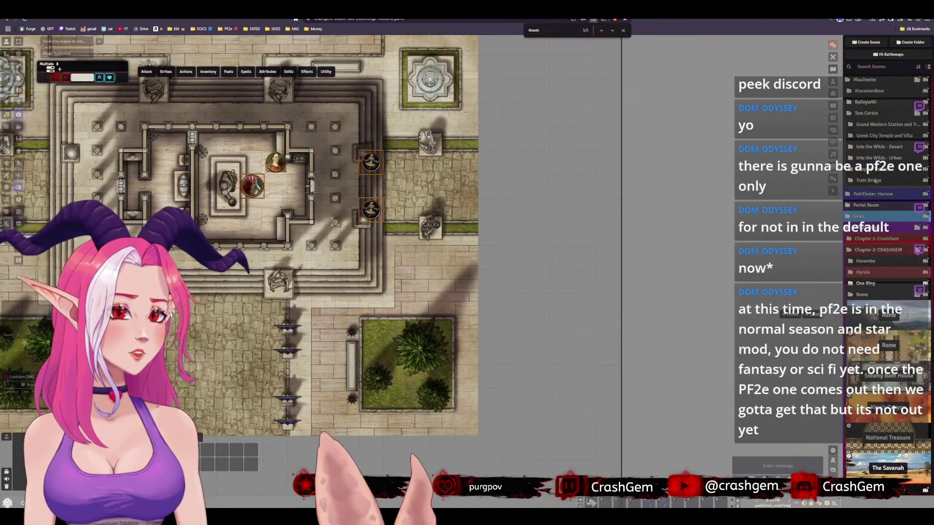
click(876, 136)
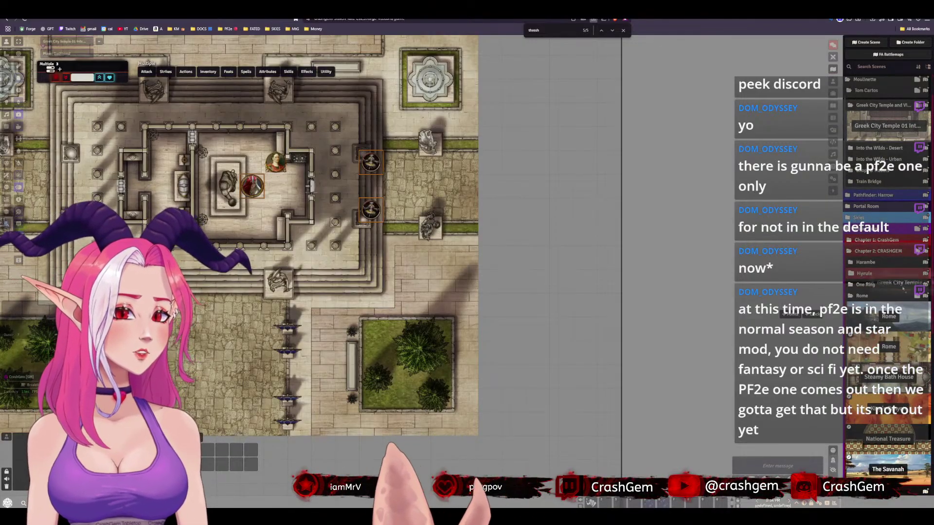
drag(903, 288, 897, 291)
right_click(881, 290)
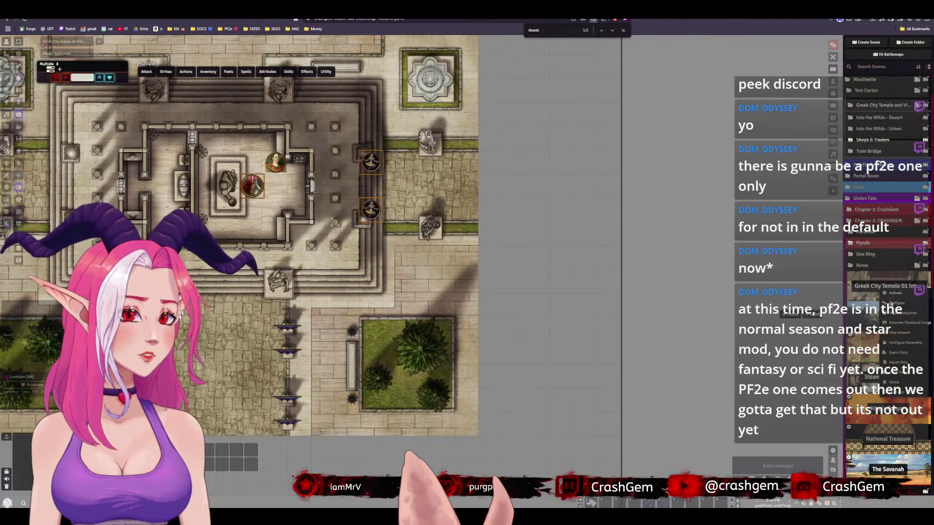
click(896, 303)
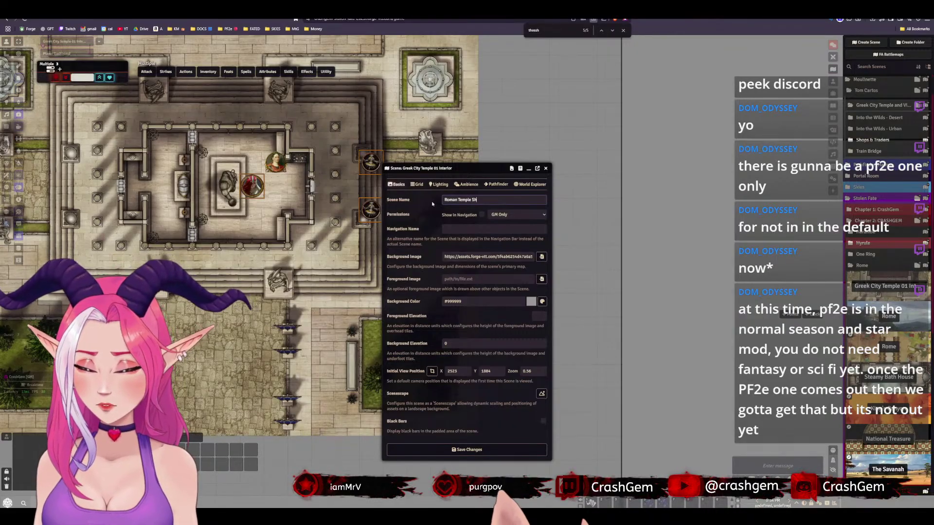
key(Return)
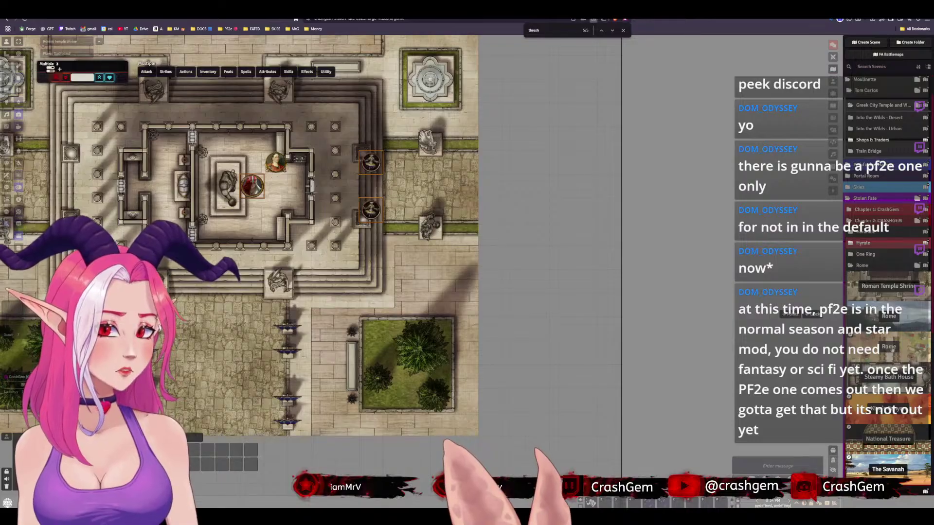
Paste the copied tokens into the Rome banquet scene, placing the centurions either side of the alcove entrance and the Oracle on its east couch
click(884, 347)
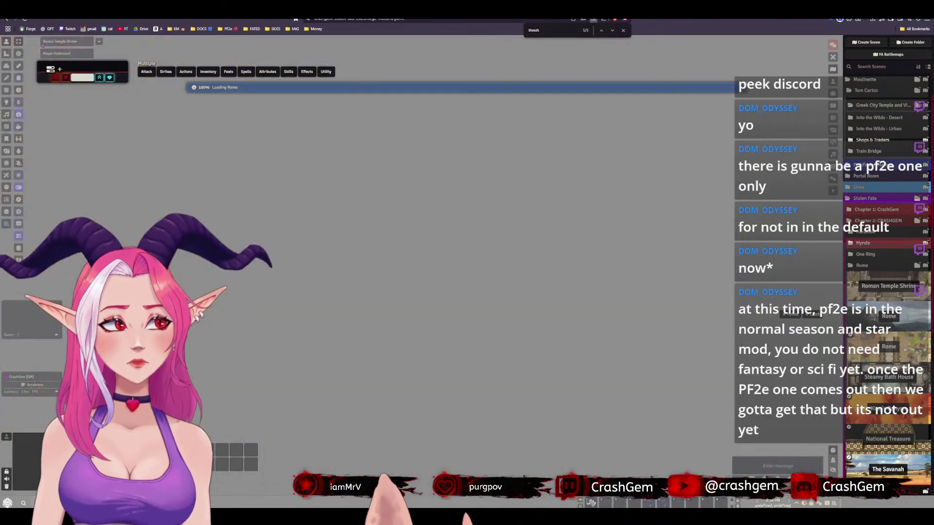
scroll(548, 283, up, 6)
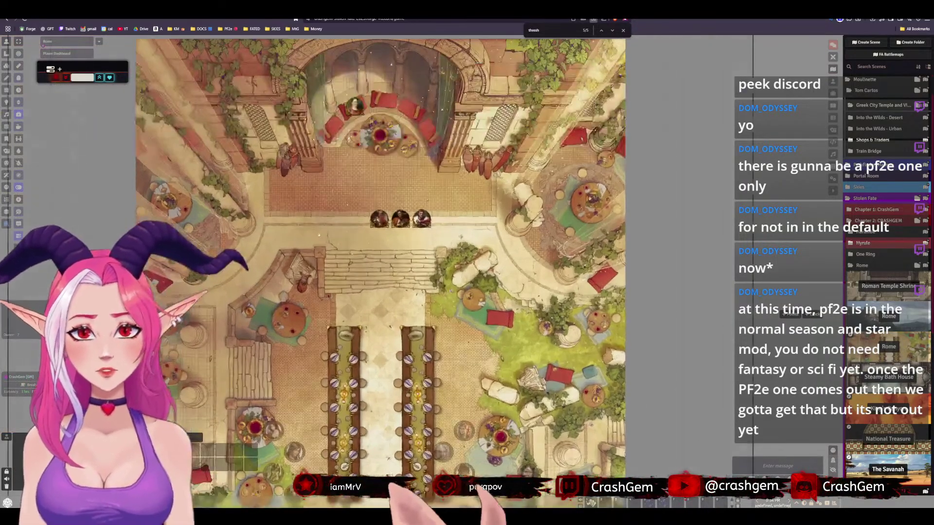
key(ctrl+v)
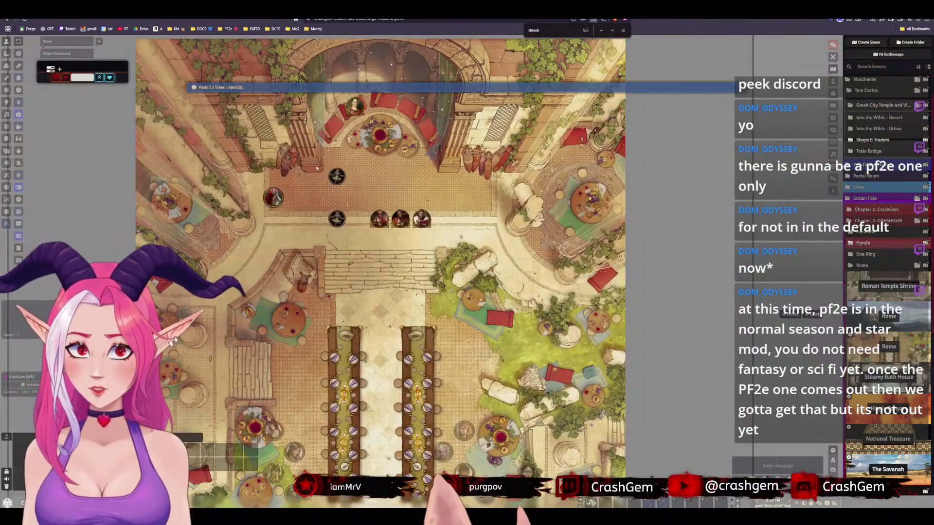
drag(341, 221, 440, 173)
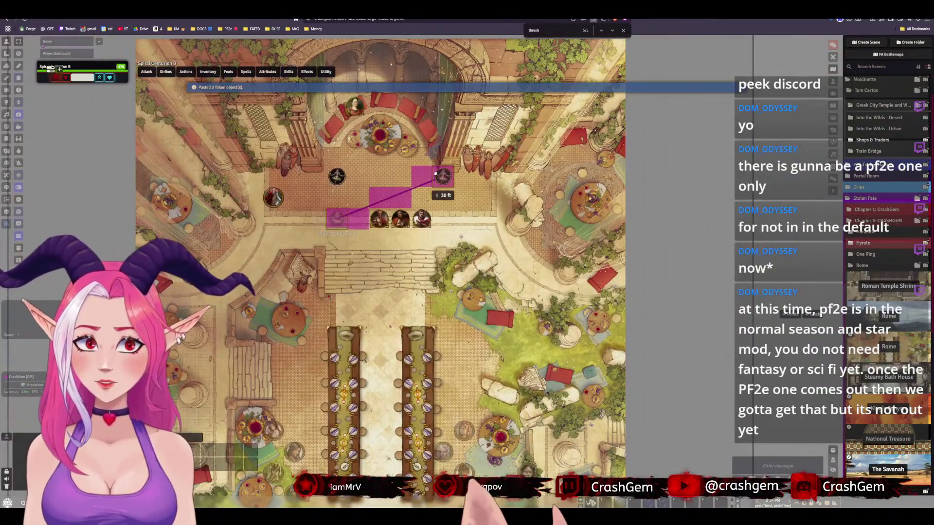
drag(337, 176, 316, 176)
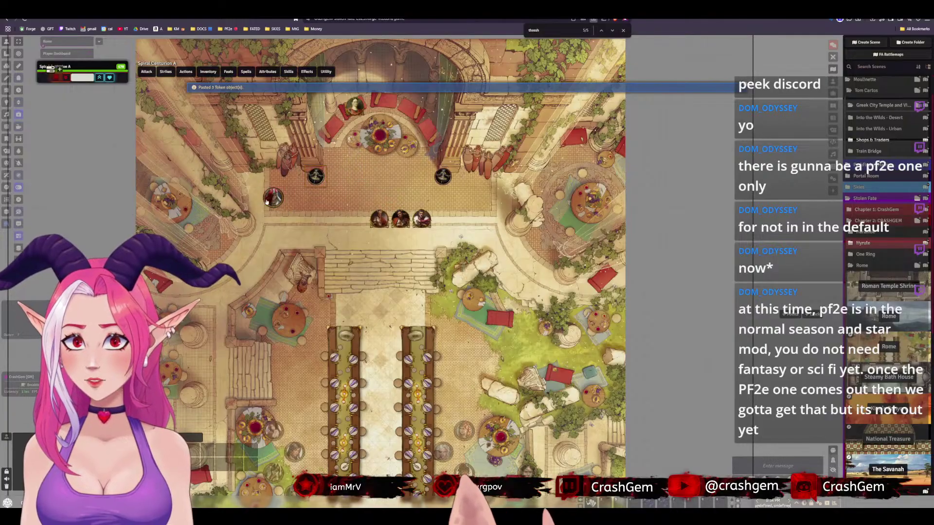
drag(272, 197, 430, 131)
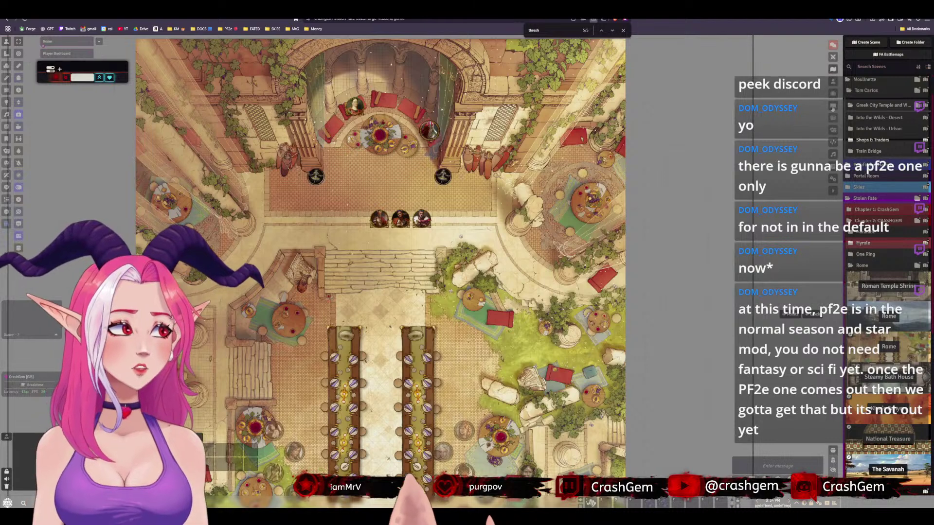
Expand the Portal Room scene folder and view the Portal Room 01 scene
scroll(888, 243, down, 1)
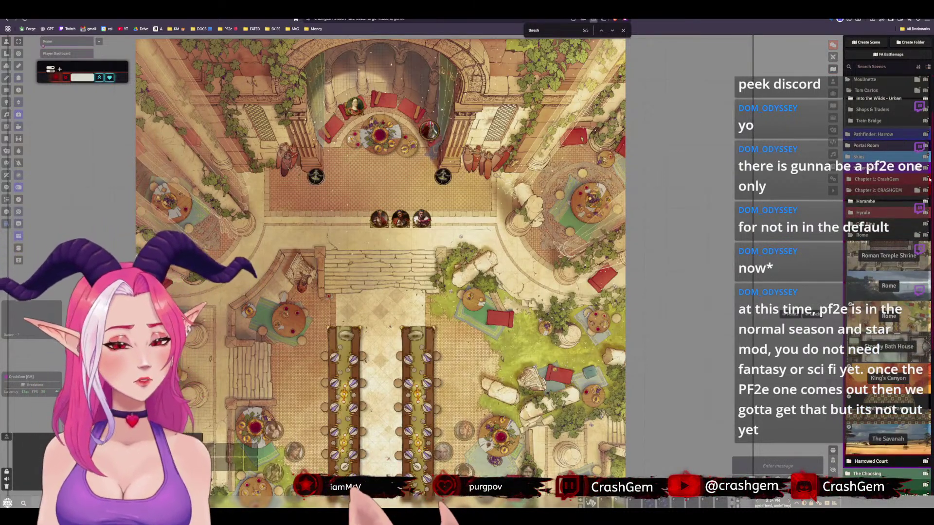
scroll(877, 188, up, 2)
click(870, 207)
click(892, 226)
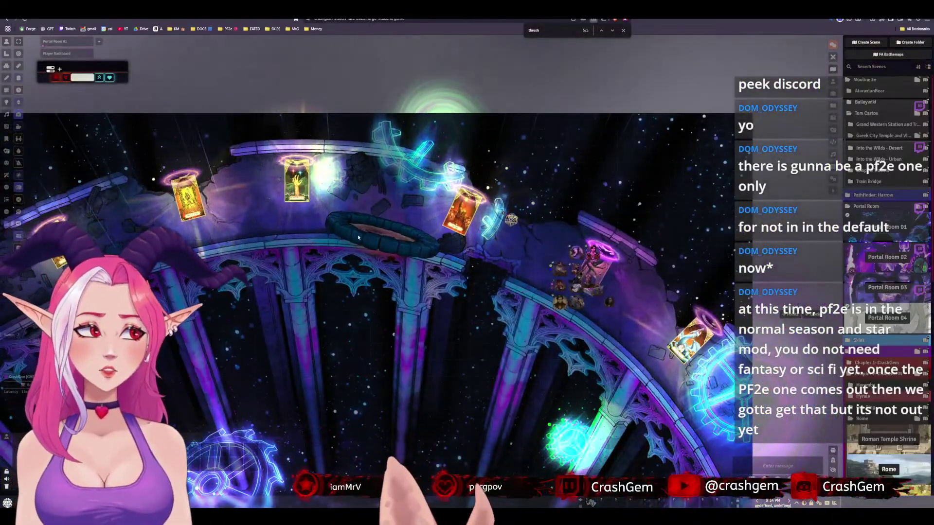
Copy one of the scene's ambient lights and paste it onto the empty stone ring on the walkway
click(6, 102)
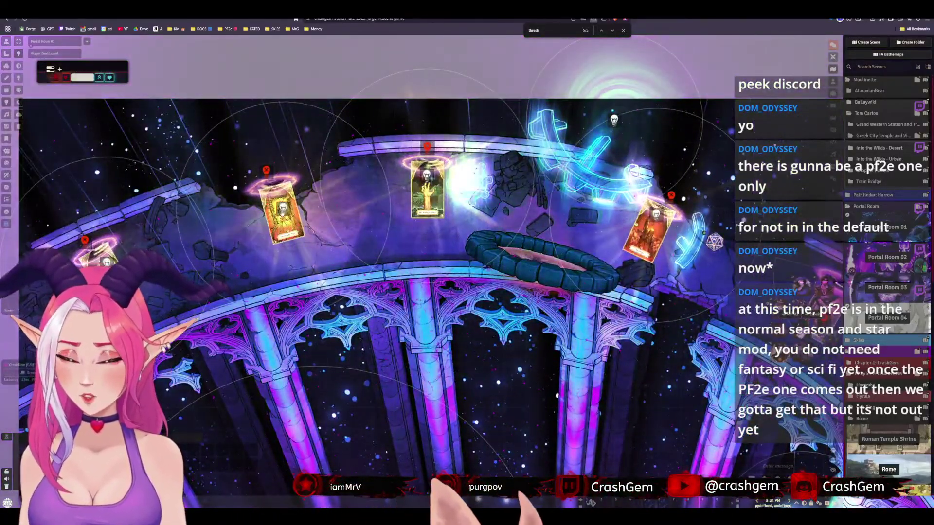
key(ctrl+c)
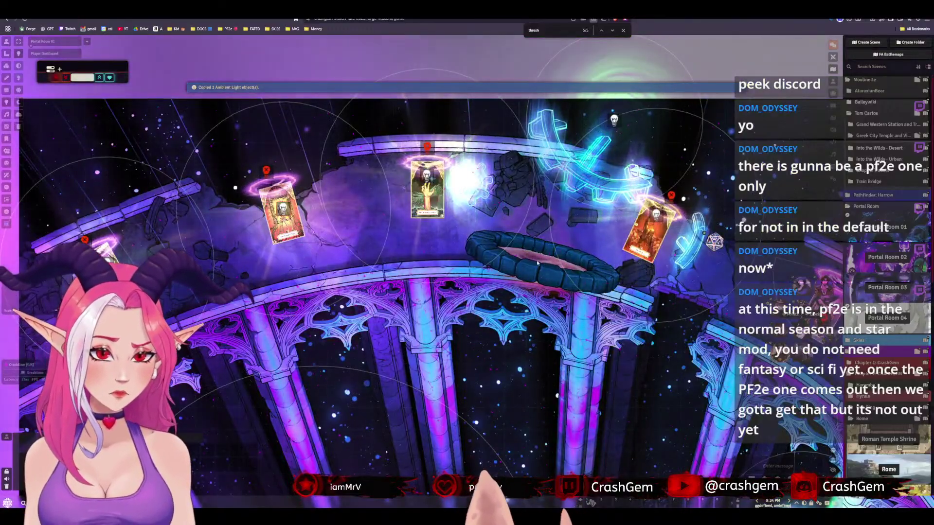
key(ctrl+v)
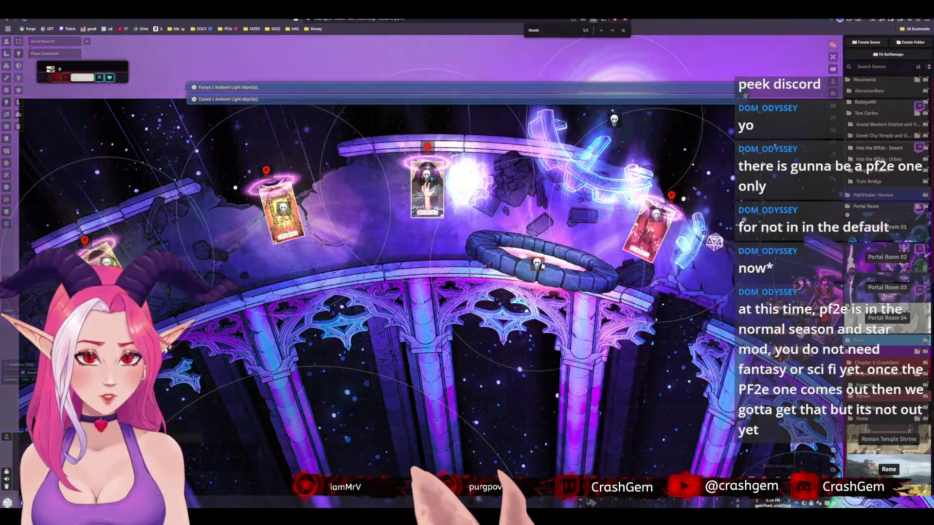
Set the new ambient light's dim radius to 80 ft and bright radius to 40 ft, and update the light
double_click(537, 264)
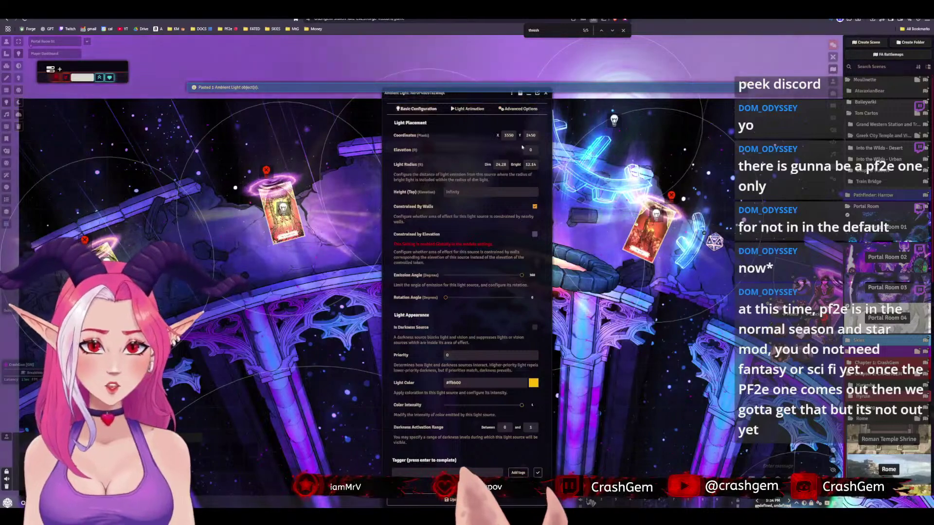
double_click(496, 165)
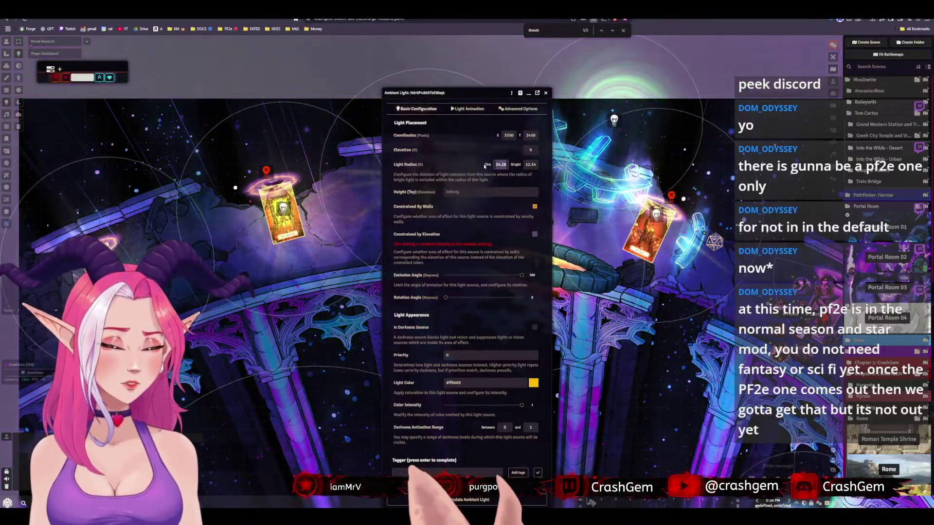
text(40)
key(Tab)
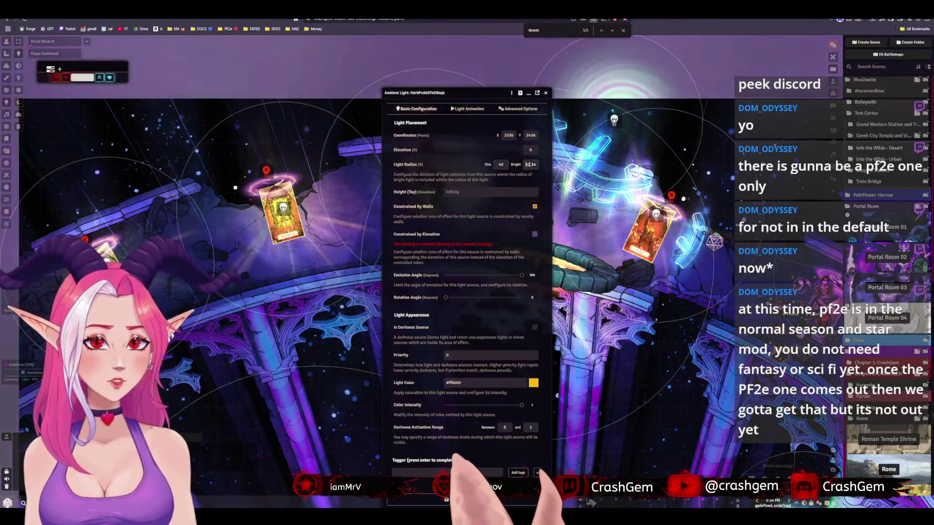
text(40)
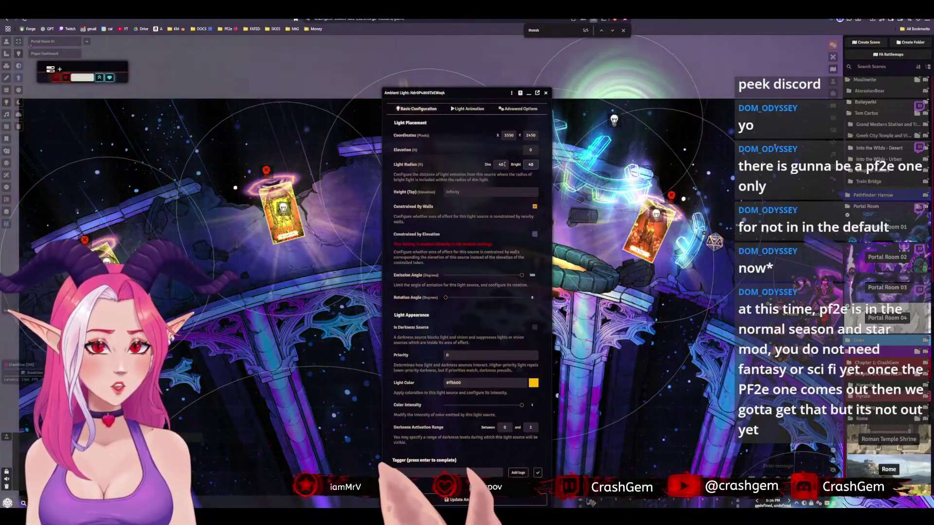
double_click(501, 164)
text(80)
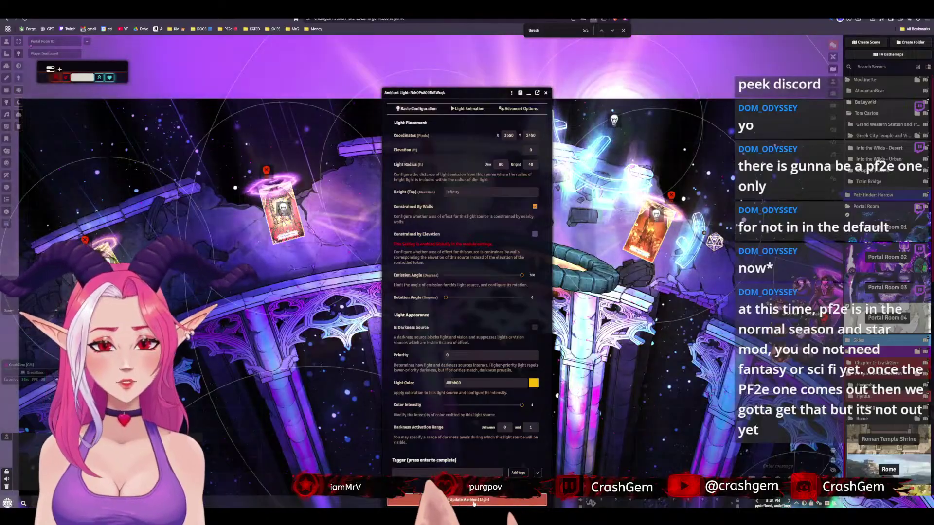
key(Return)
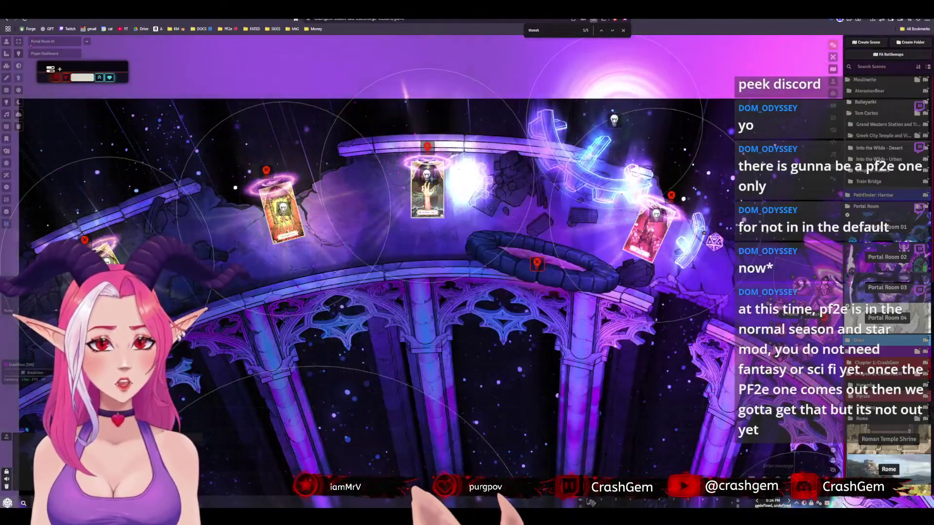
Look over the portal room's cards, party tokens and lights, and bring up the actor directory
drag(551, 294, 381, 258)
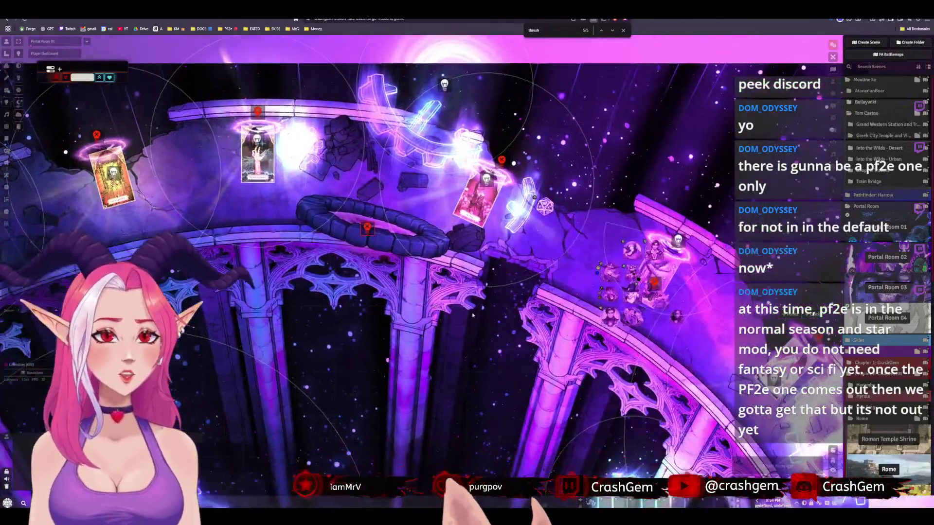
key(t)
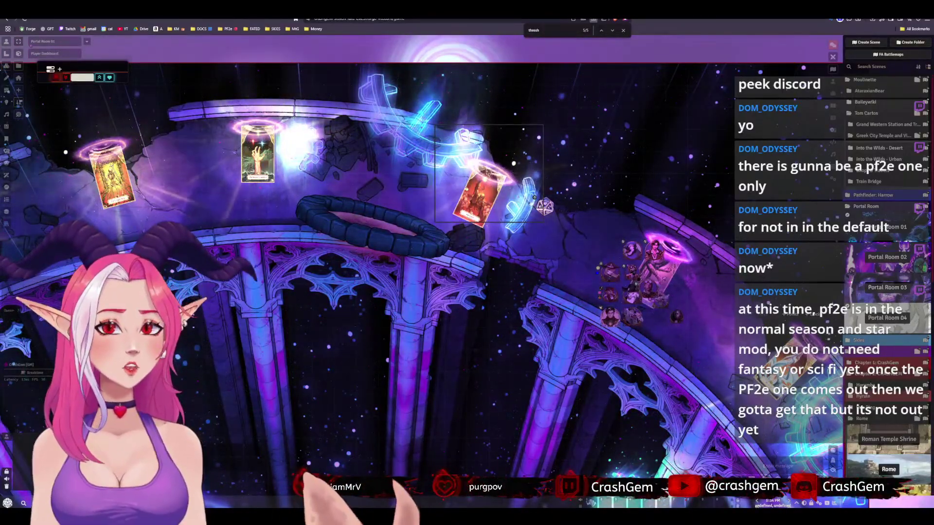
key(Right)
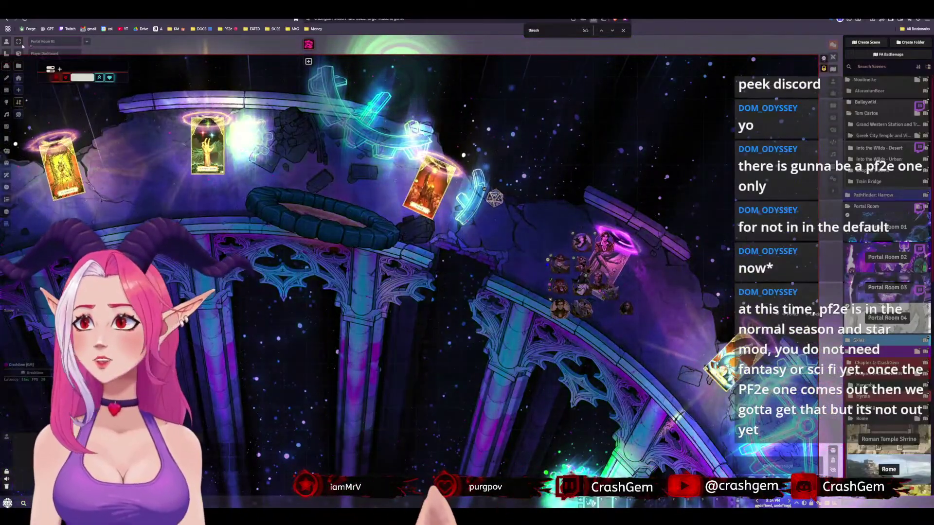
click(6, 42)
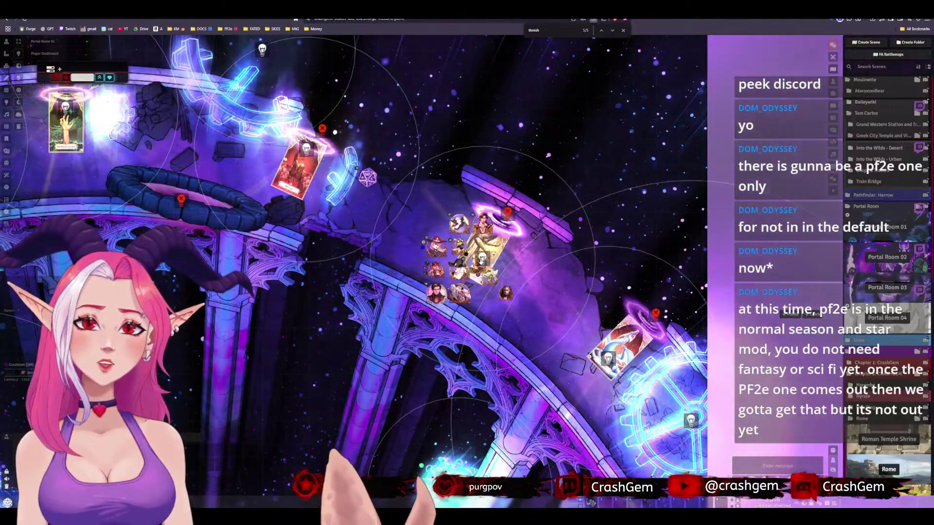
right_click(506, 212)
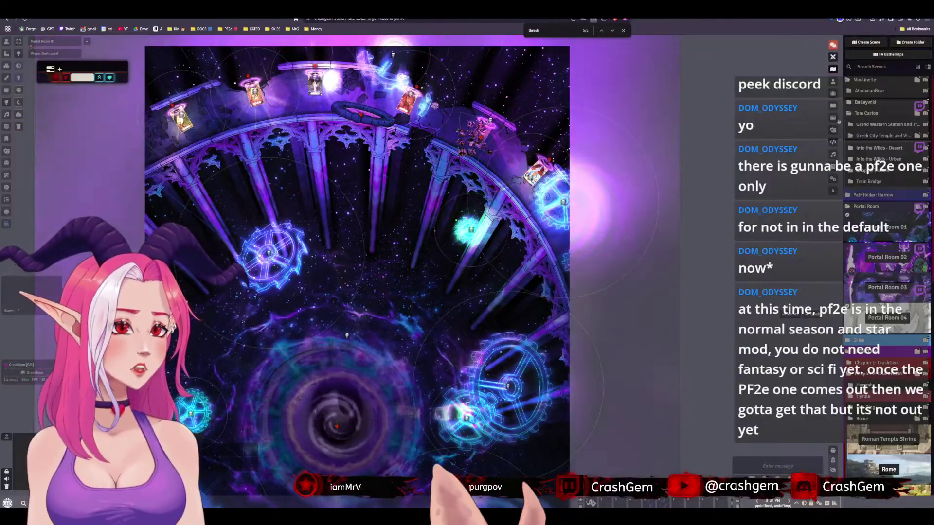
click(833, 81)
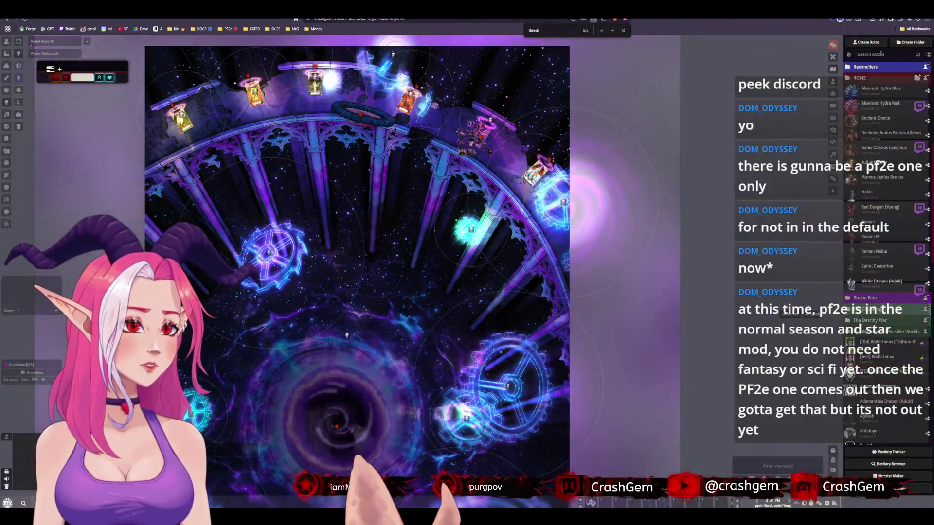
Search the actor directory for "drag"
click(870, 55)
text(drag)
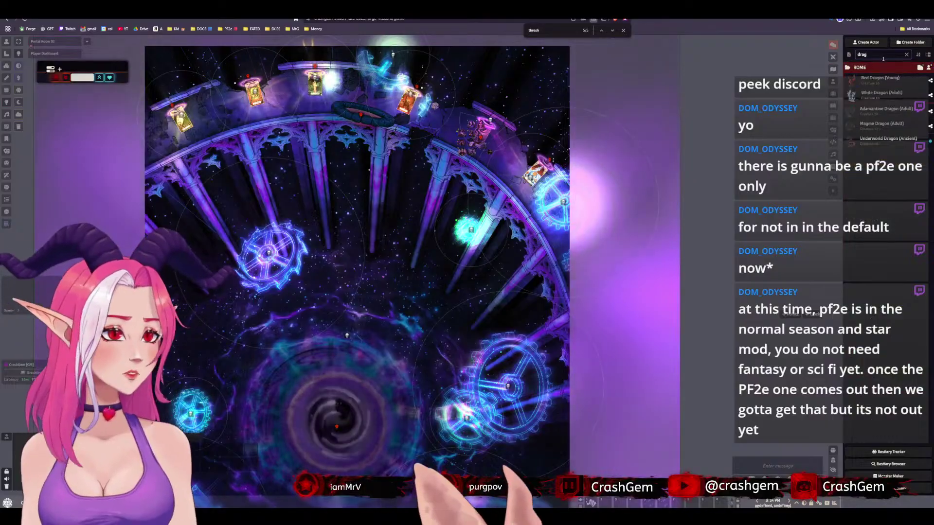
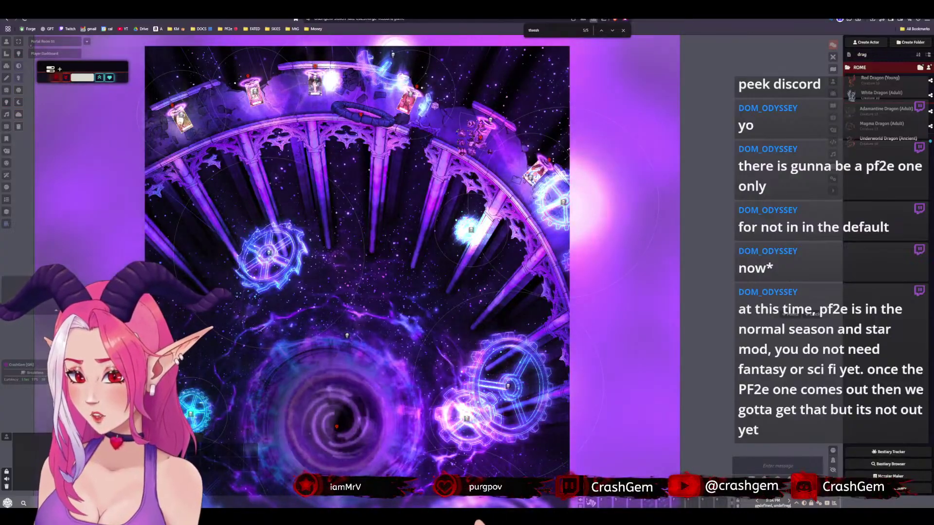
Switch to the Stolen Fate board on Pinterest and browse its pins for dragon artwork, opening candidates separately
key(ctrl+Tab)
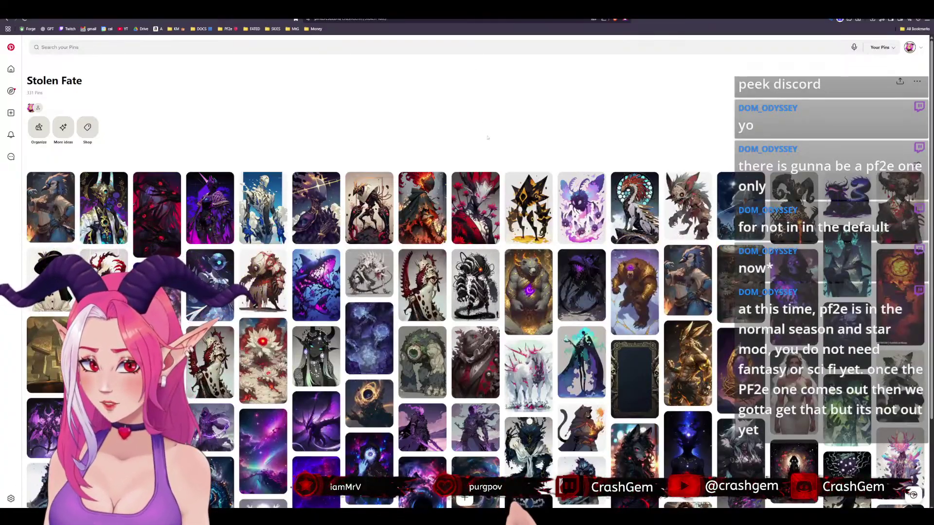
scroll(488, 138, down, 4)
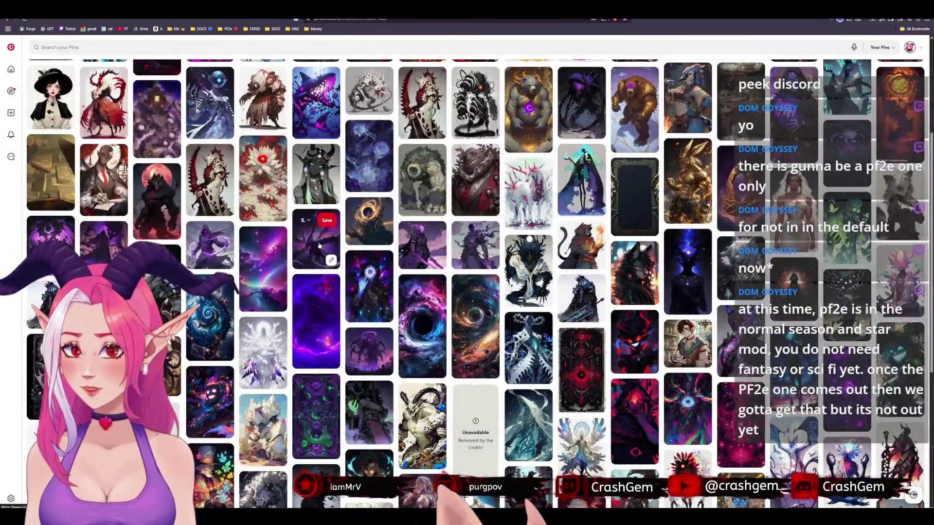
click(344, 251)
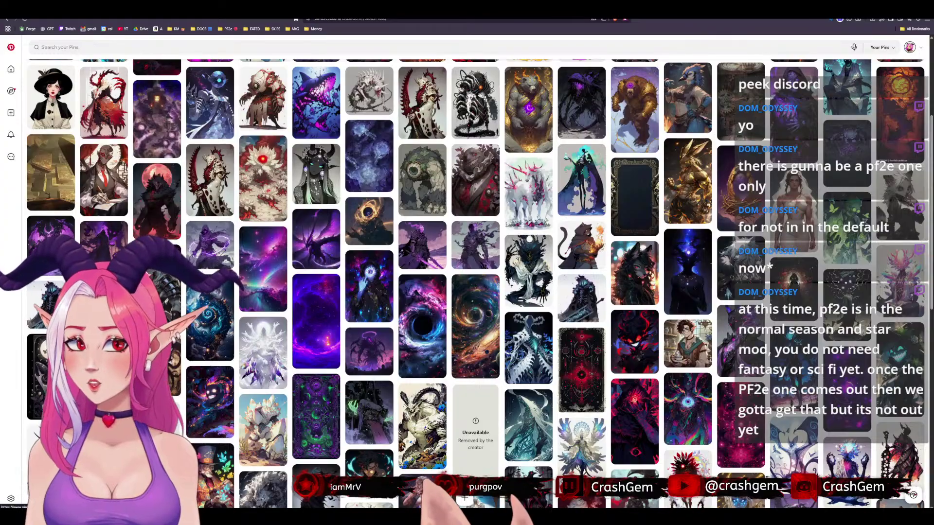
scroll(581, 292, up, 3)
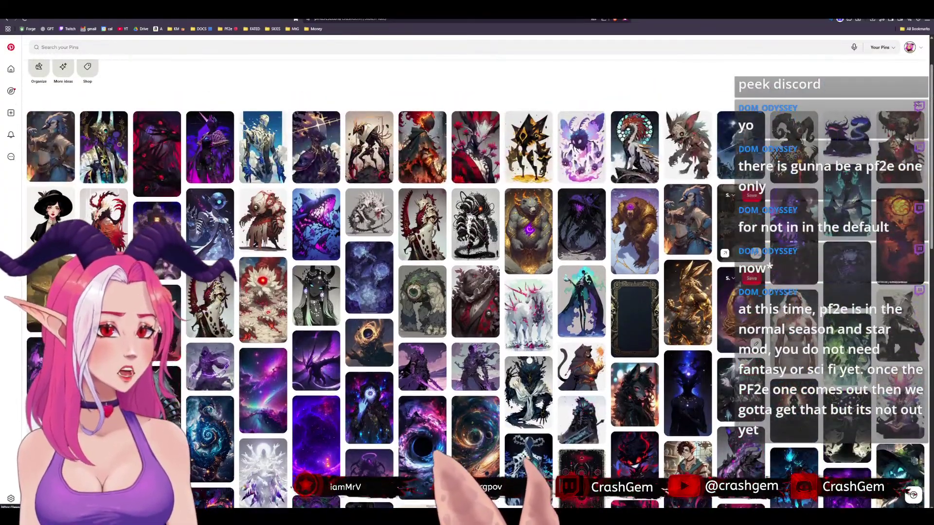
scroll(318, 180, down, 15)
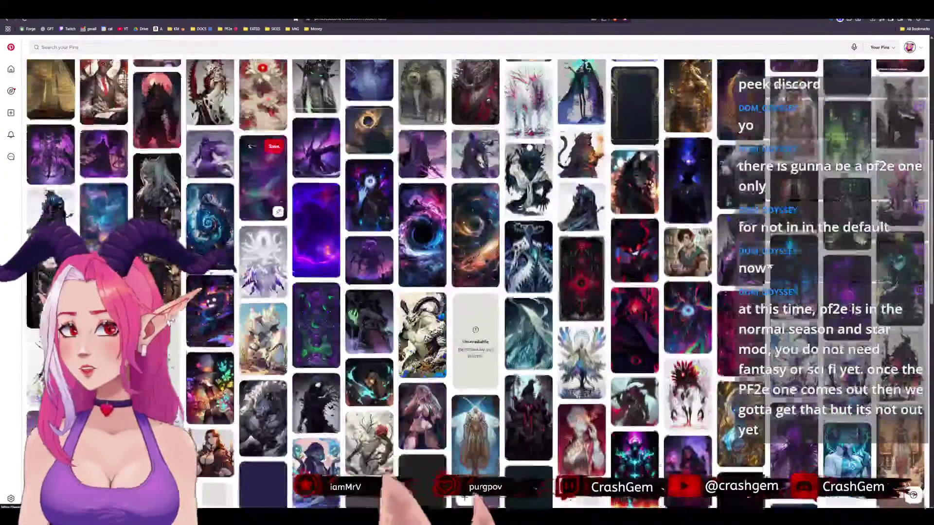
scroll(322, 261, down, 3)
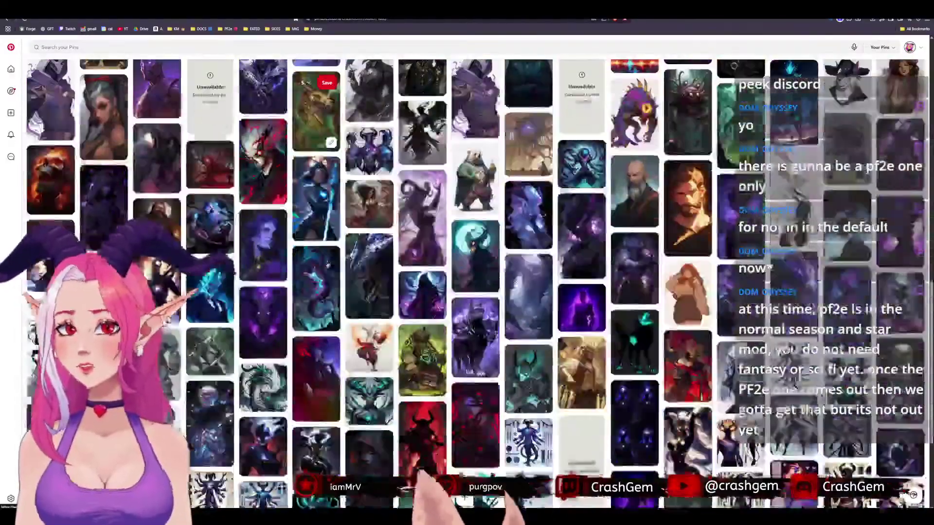
scroll(325, 251, down, 3)
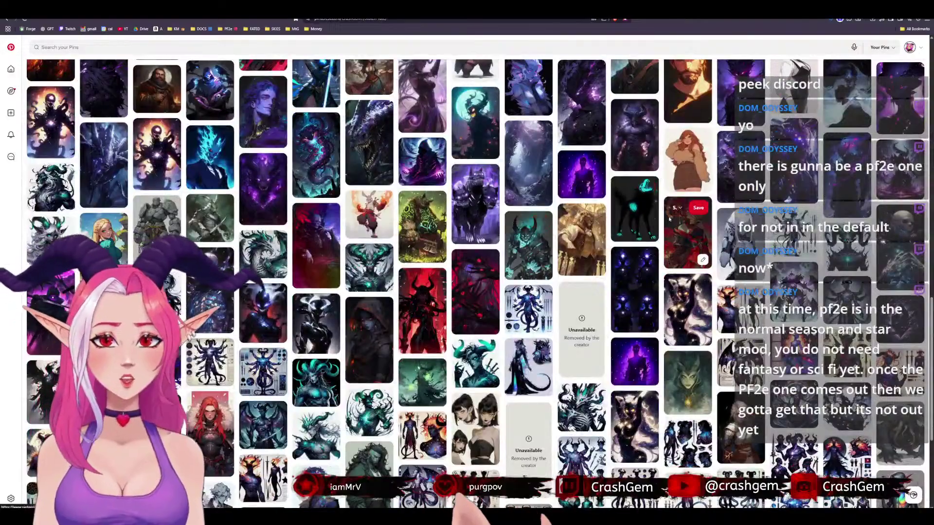
scroll(680, 212, down, 8)
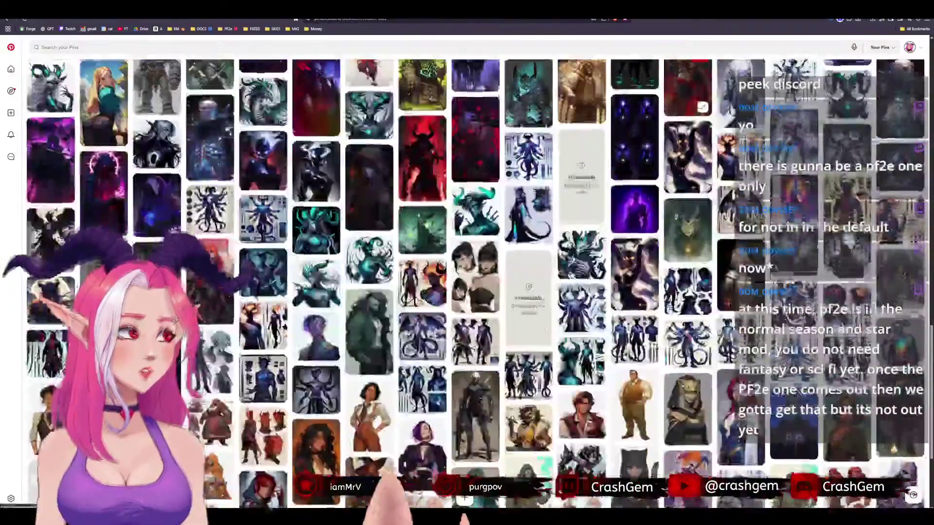
scroll(648, 241, down, 1)
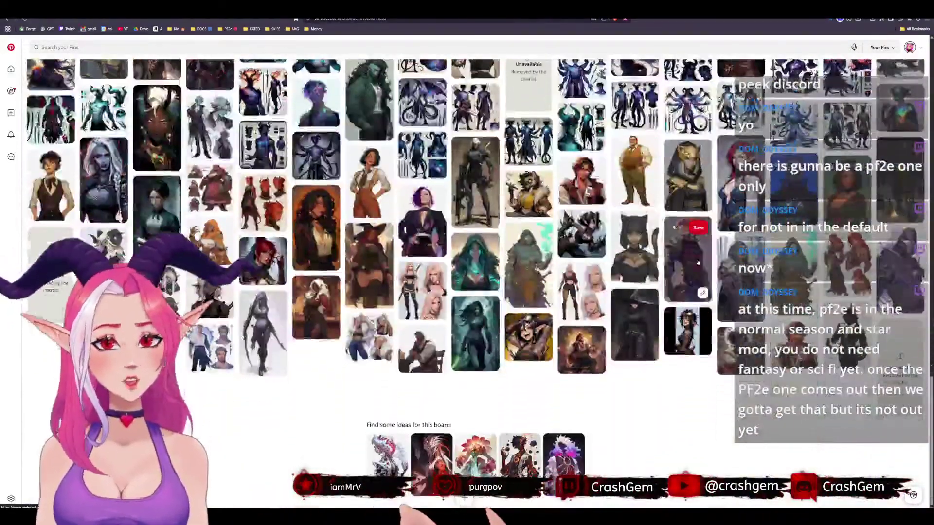
scroll(742, 243, up, 1)
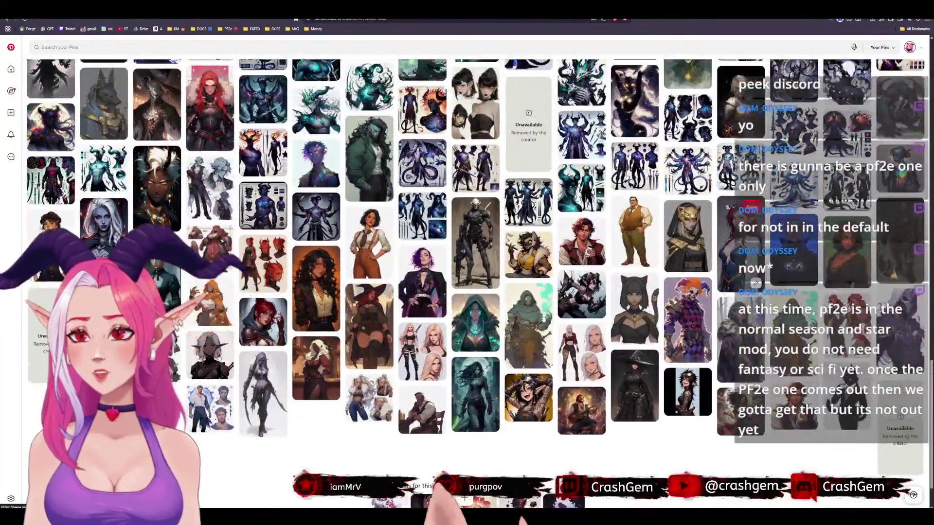
scroll(690, 272, up, 4)
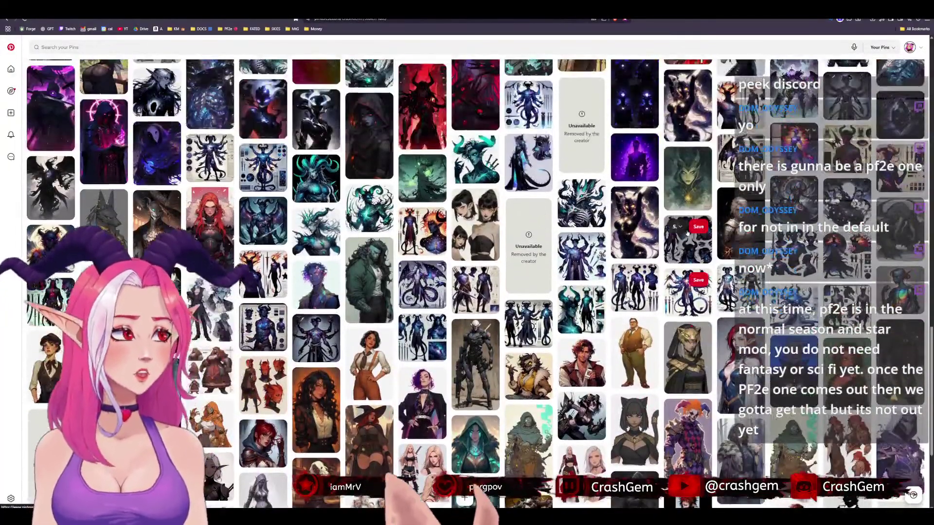
scroll(681, 238, up, 1)
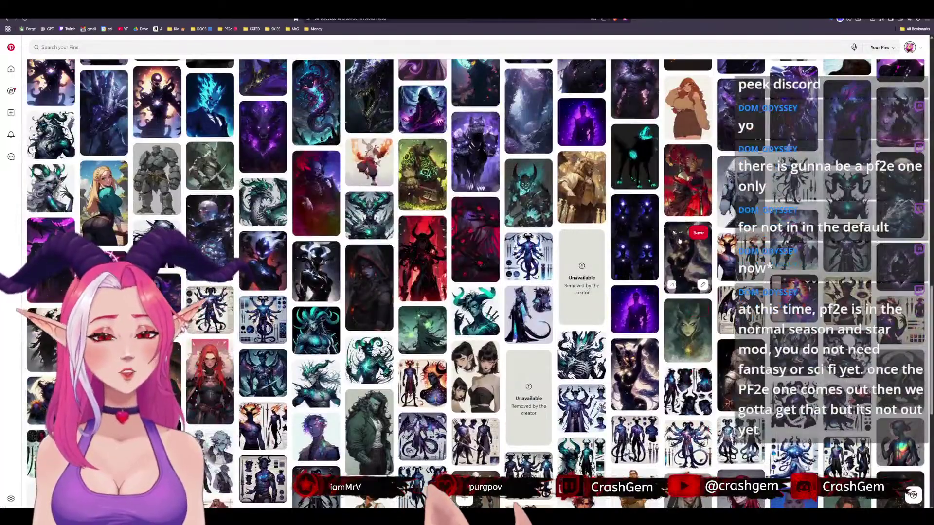
scroll(681, 238, up, 3)
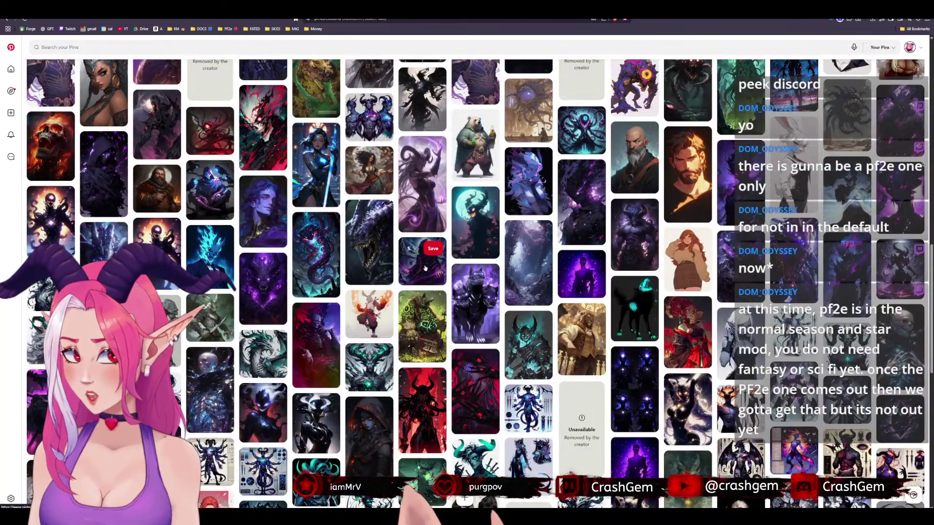
scroll(245, 307, up, 2)
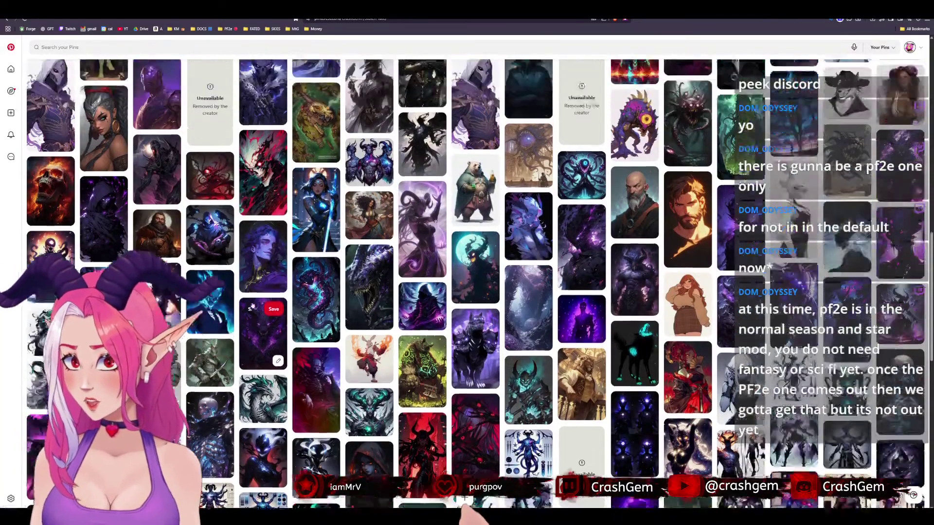
scroll(271, 301, up, 3)
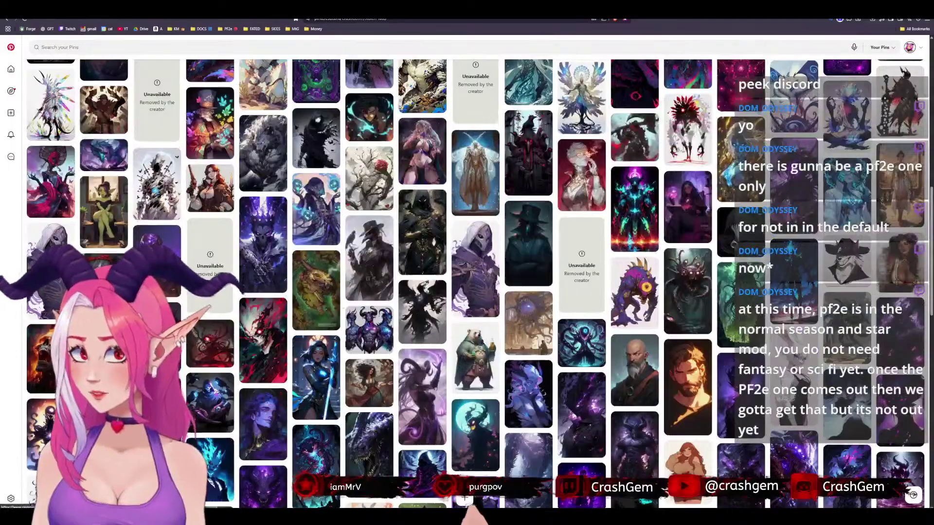
scroll(369, 360, up, 4)
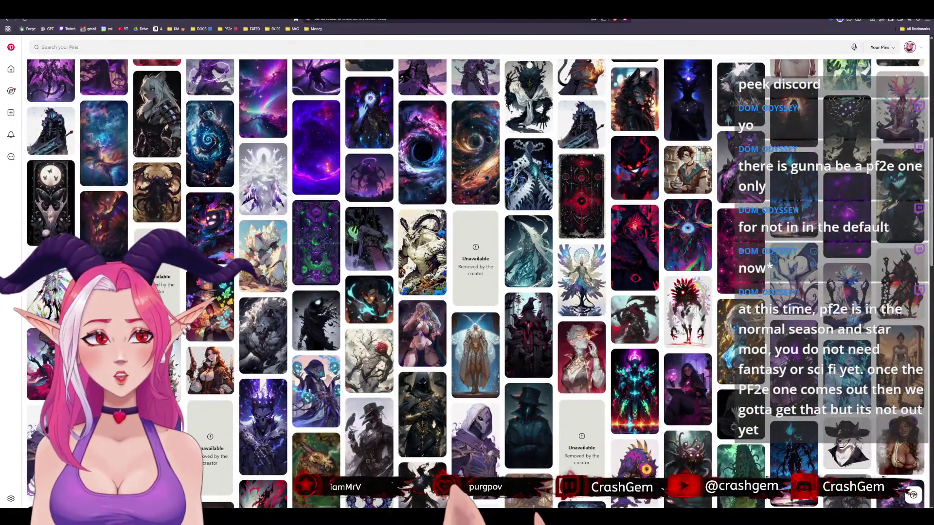
scroll(582, 219, up, 4)
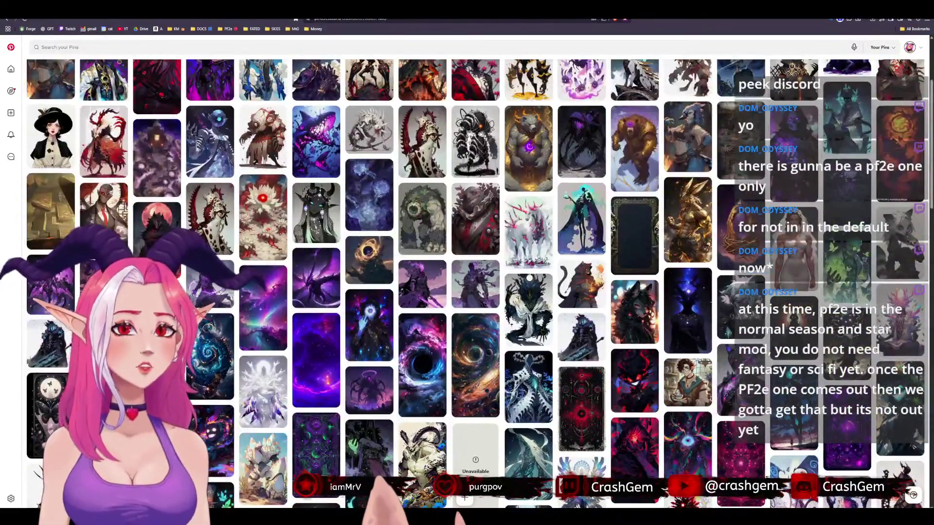
Examine the purple winged dragon and fiery cosmic dragon pins, and browse the related artwork under the second one
key(ctrl+Tab)
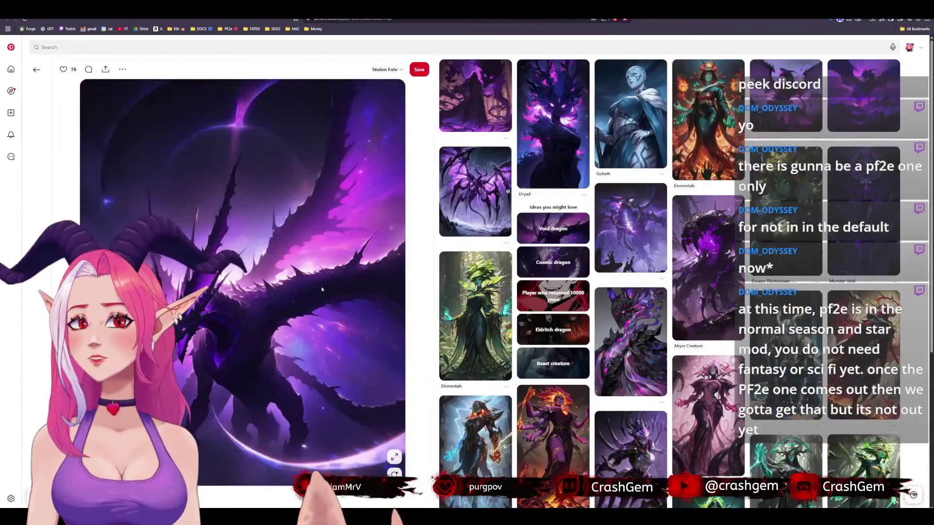
scroll(300, 357, down, 1)
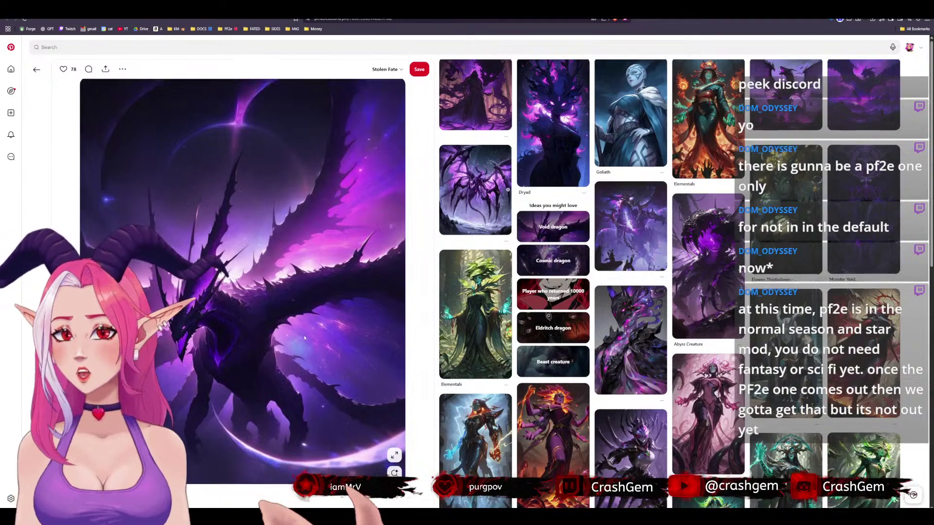
scroll(307, 316, up, 1)
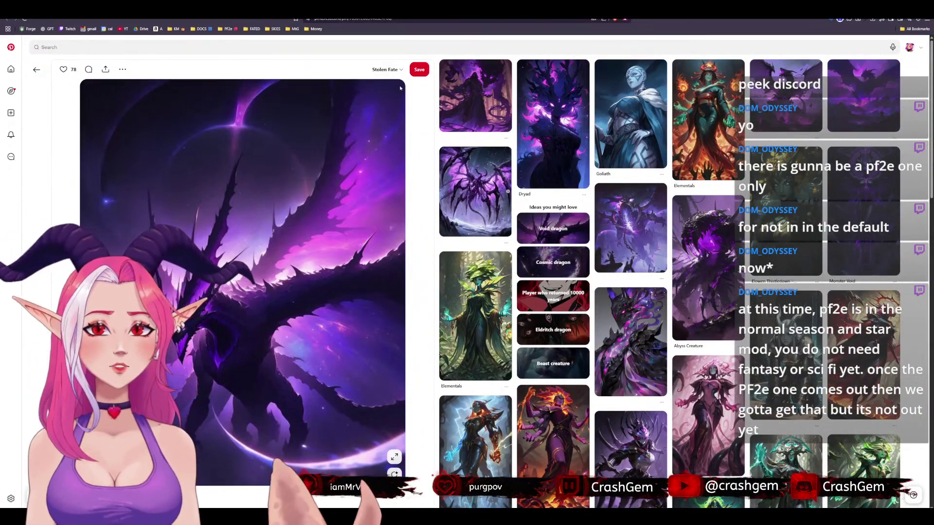
key(ctrl+Tab)
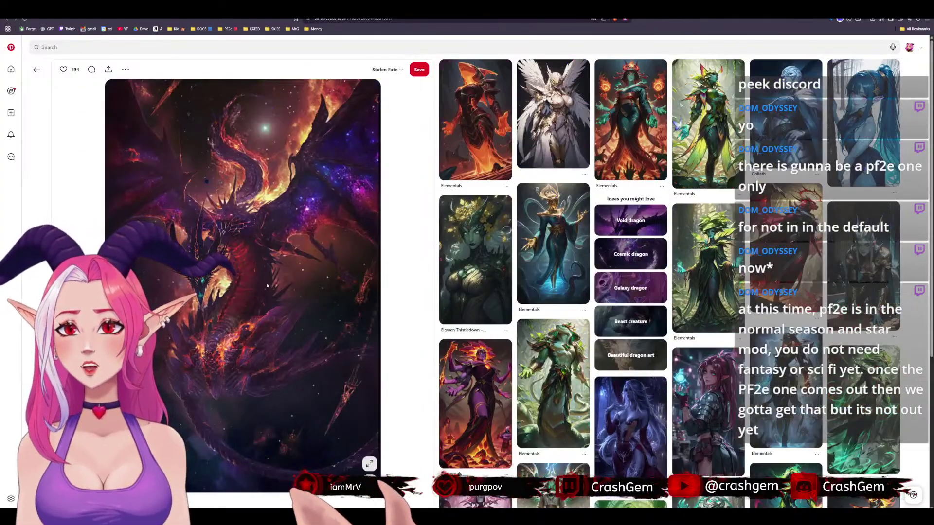
scroll(248, 266, down, 5)
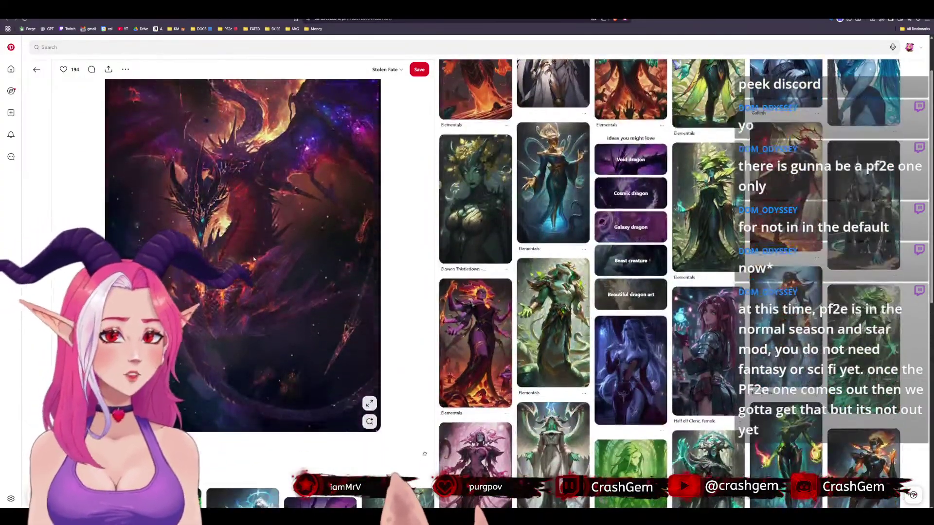
scroll(260, 277, down, 4)
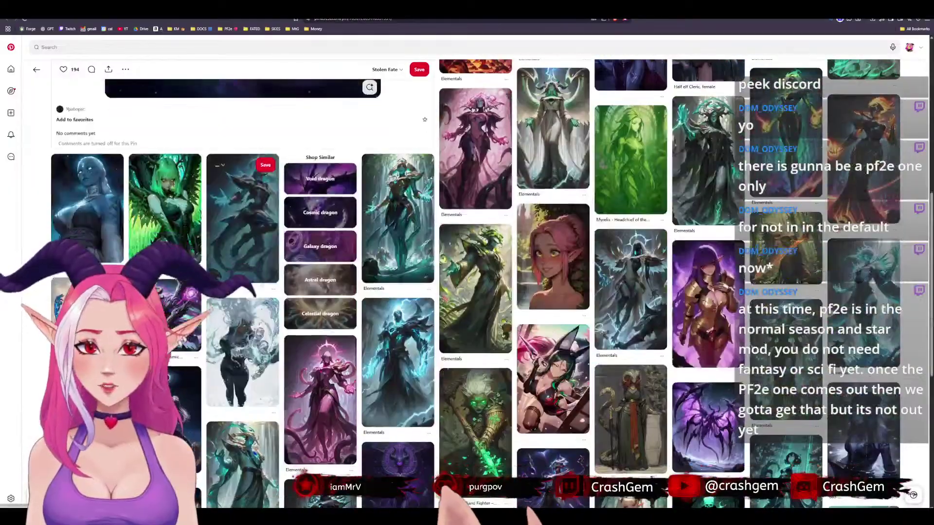
scroll(264, 279, down, 3)
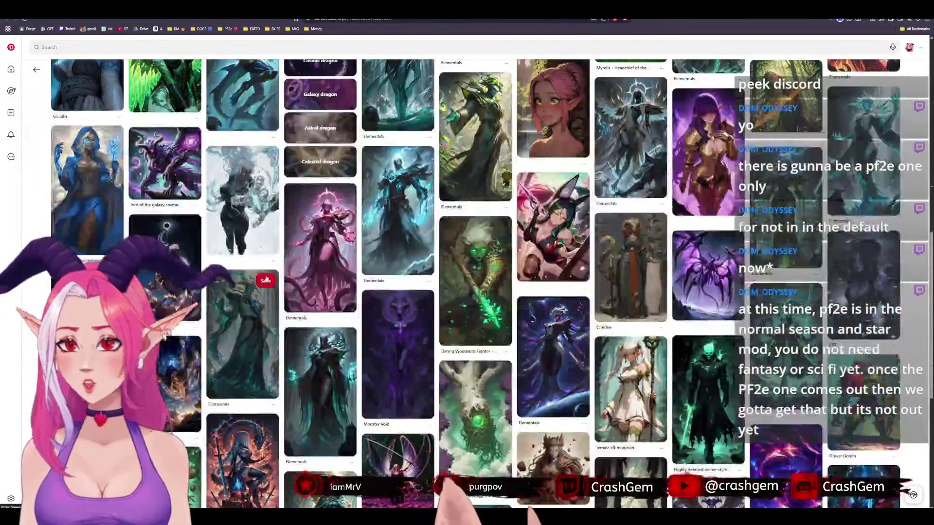
scroll(266, 279, down, 3)
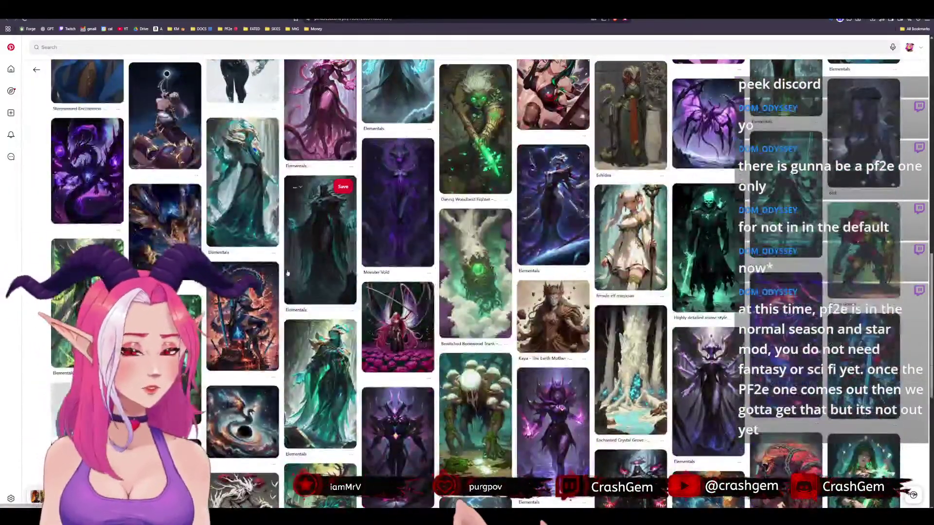
scroll(630, 340, down, 2)
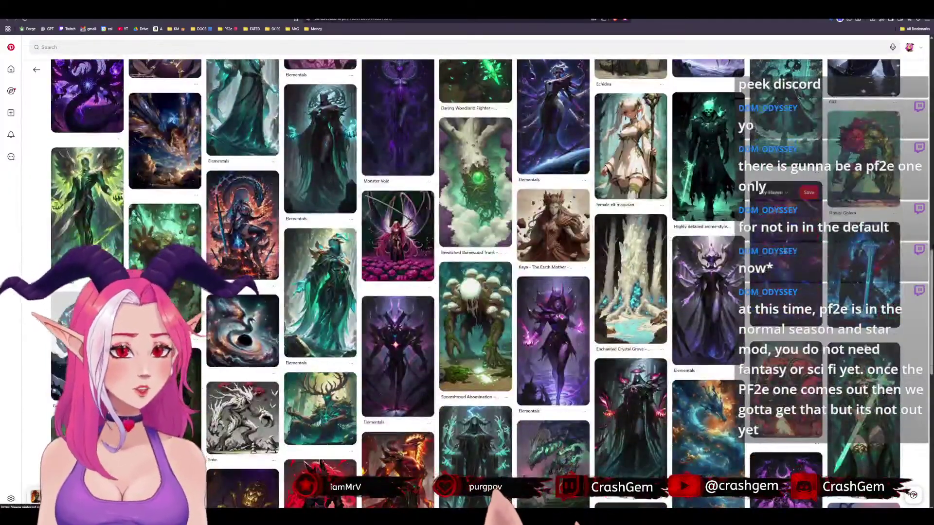
Open the related purple dragon pin and look through its full artwork and similar pins
click(87, 96)
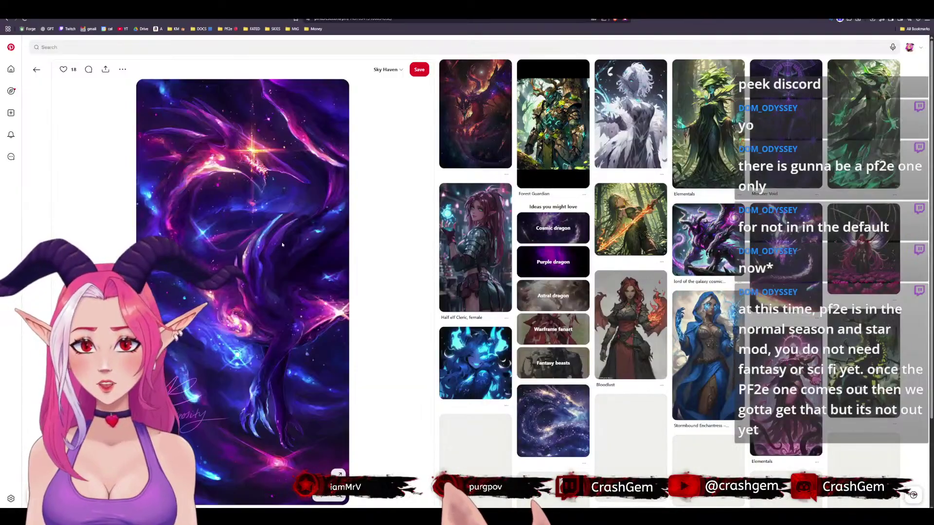
scroll(282, 245, down, 4)
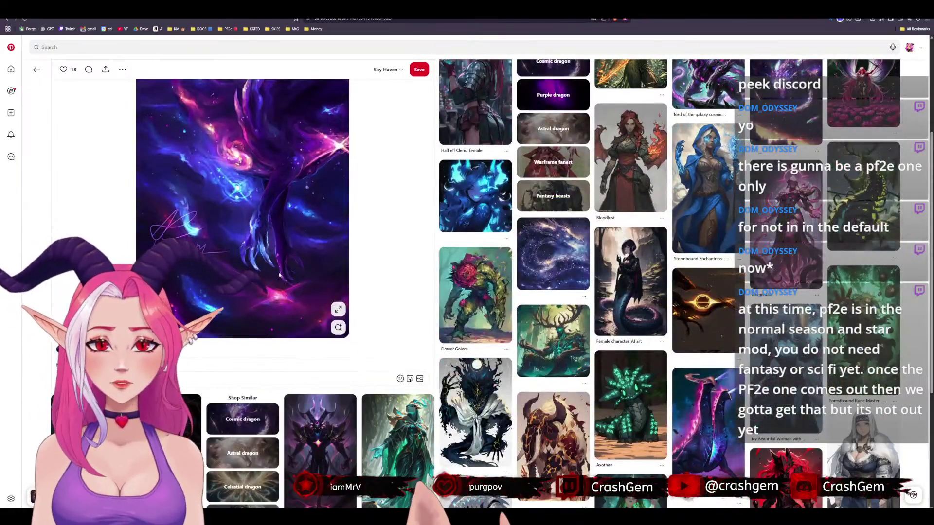
scroll(280, 275, up, 4)
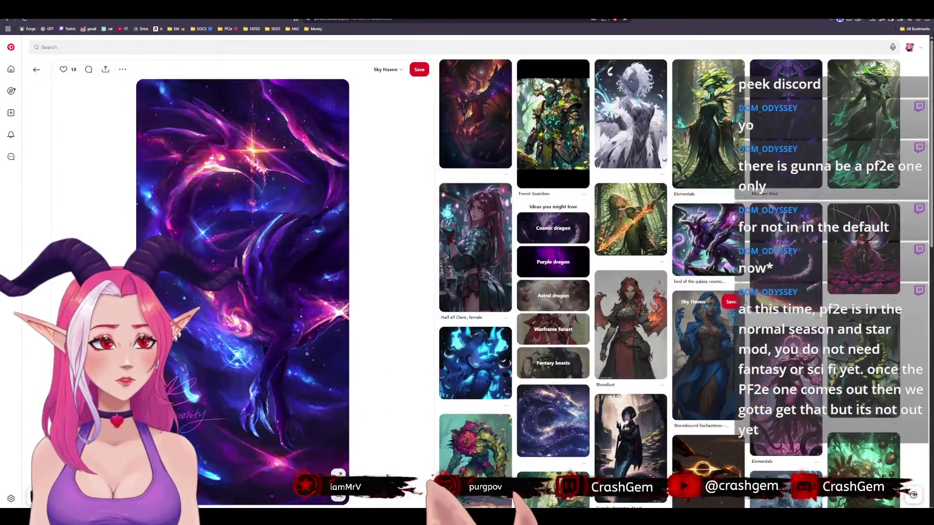
Open the related "lord of the galaxy cosmic" horned dragon pin and copy its image
click(718, 242)
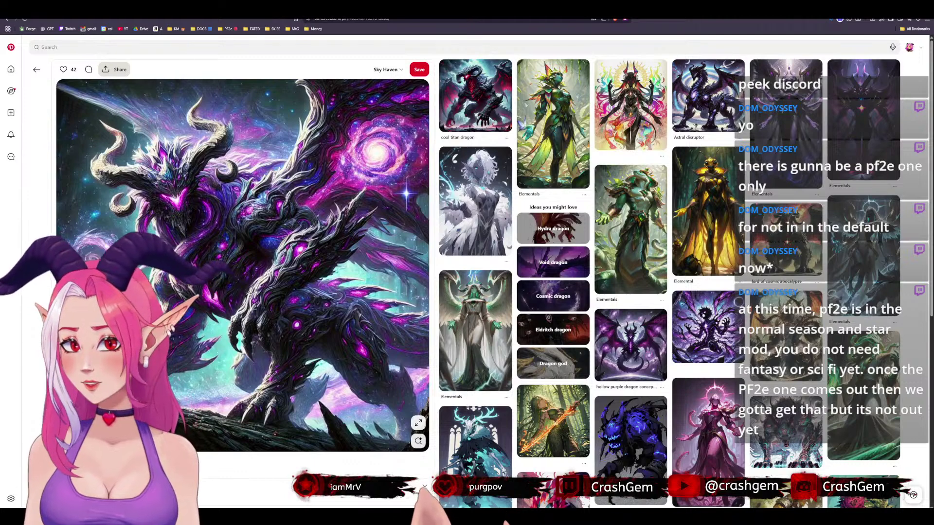
right_click(274, 191)
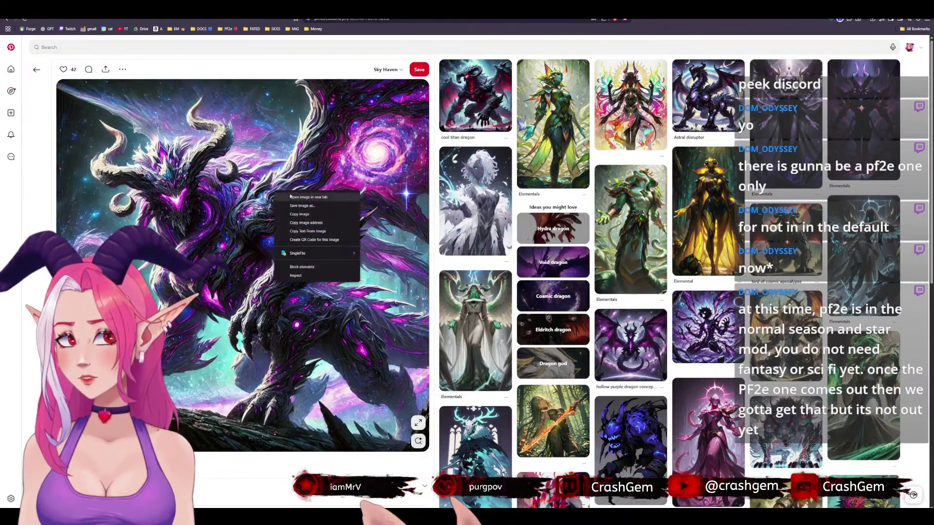
click(309, 214)
Switch to Photoshop, create a new clipboard-sized document, and paste the copied dragon artwork into it
key(alt+Tab)
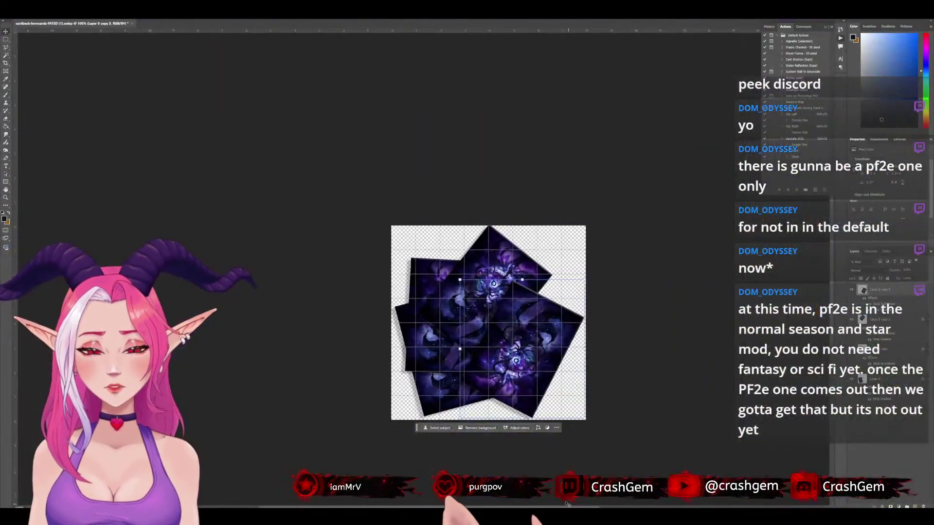
key(ctrl+n)
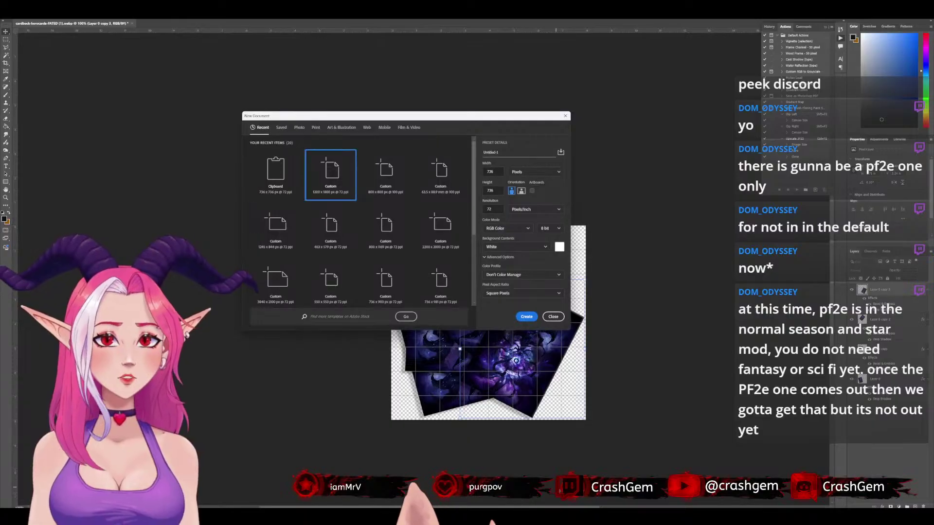
key(Return)
key(ctrl+v)
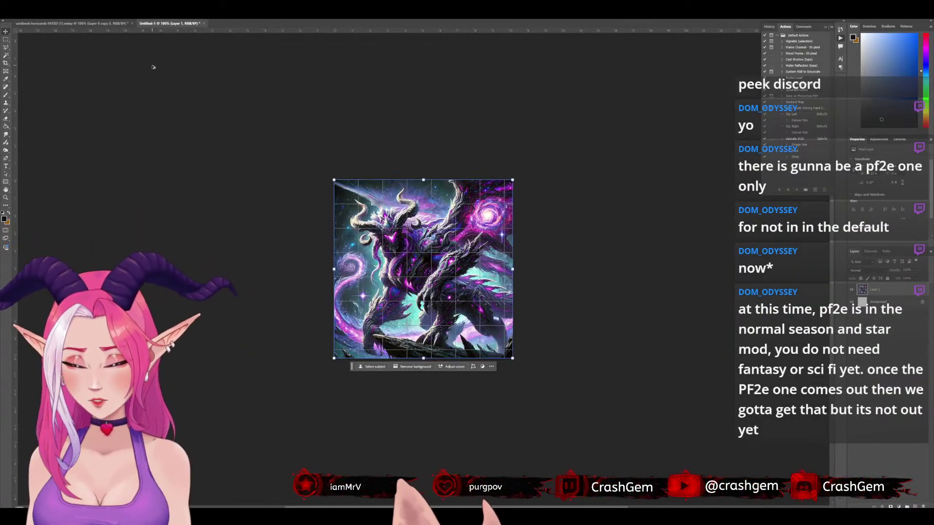
Resize the dragon image to 2000 × 2000 pixels and hide the grid
key(ctrl+alt+i)
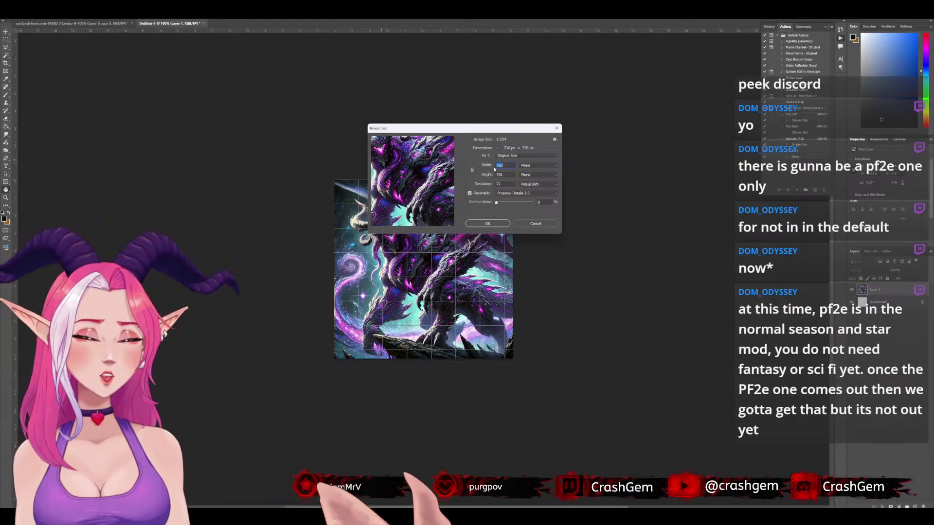
text(2000)
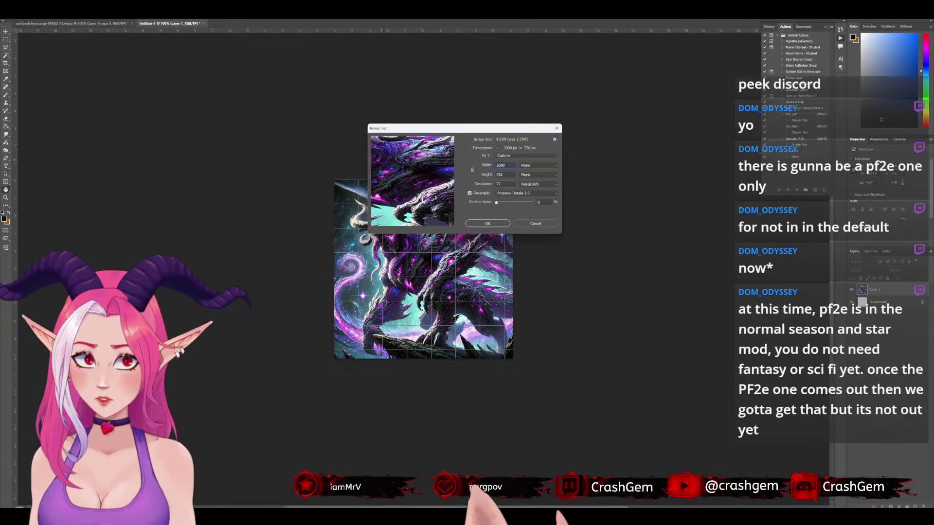
text(2000)
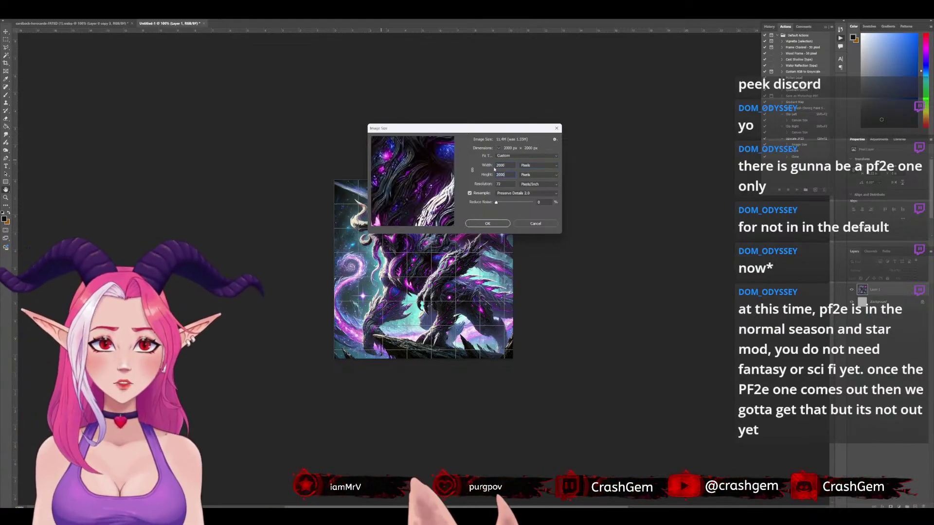
key(Return)
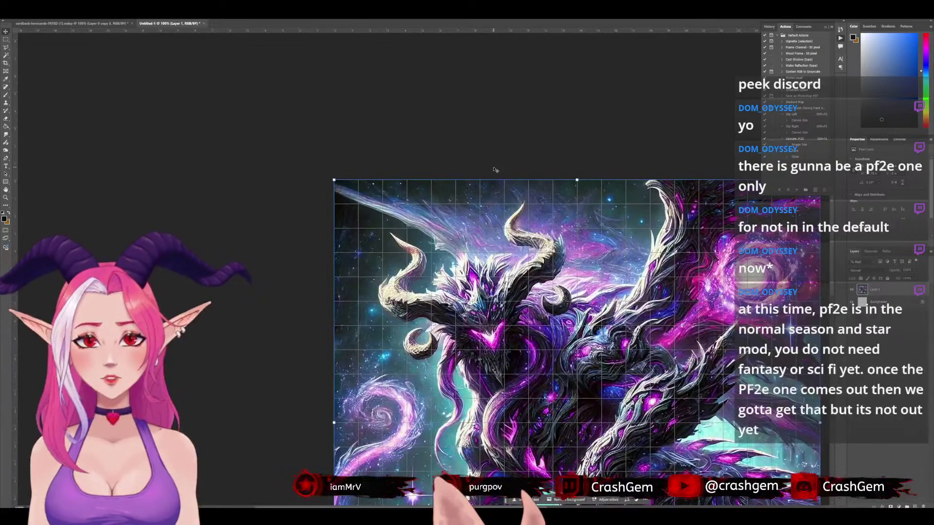
key(ctrl+0)
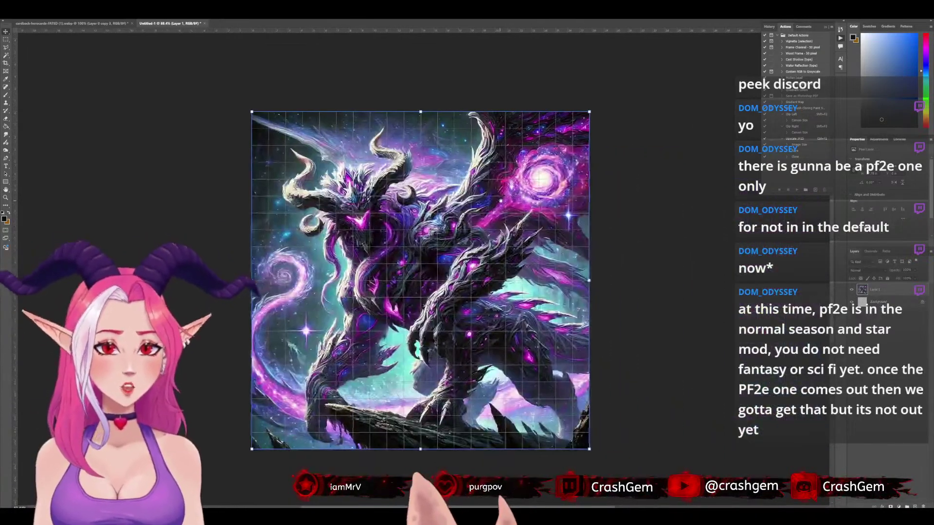
key(ctrl+apostrophe)
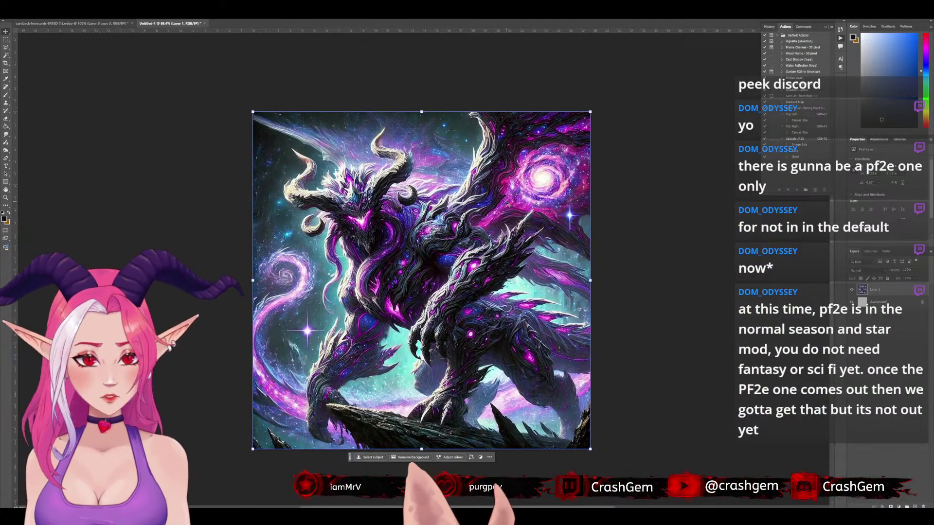
Merge the dragon layer into the background and save the image as the maximum-quality JPEG FATE-Dragon-Space.jpg
key(Return)
key(ctrl+e)
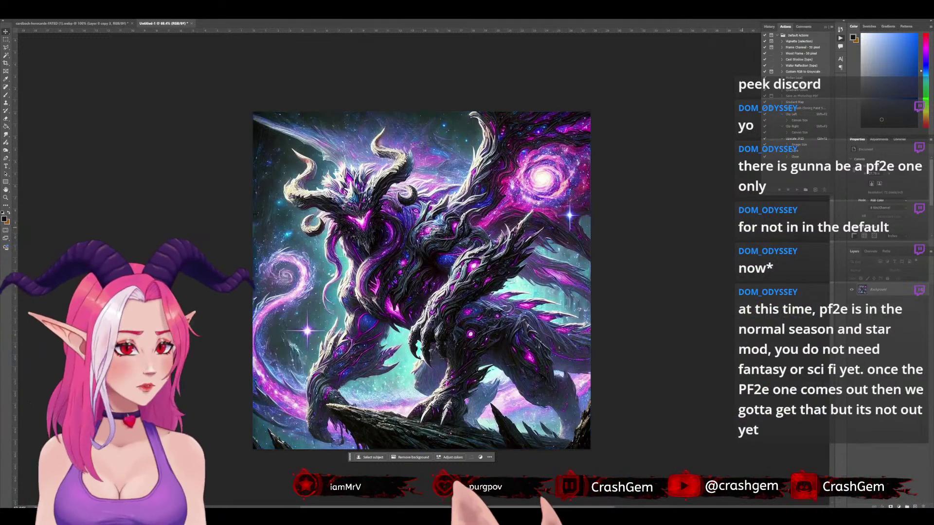
key(ctrl+shift+s)
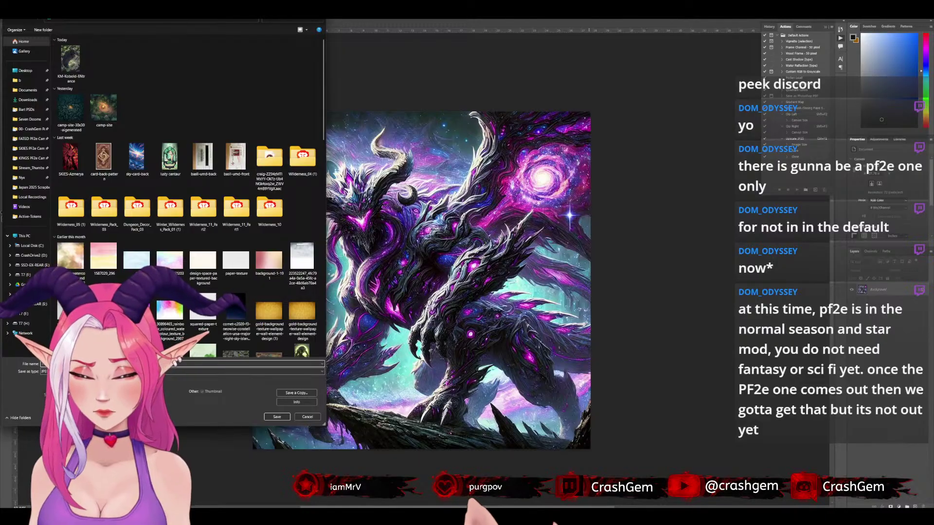
key(Return)
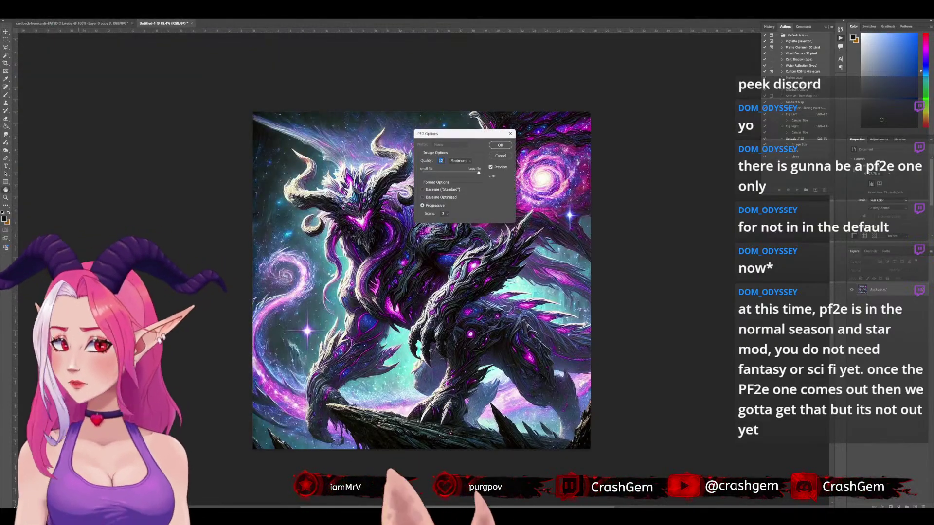
key(Return)
Copy the whole dragon image and open the SF-Token-Normal-1100px-FEB2025 PSD from the Active-Tokens folder
key(ctrl+a)
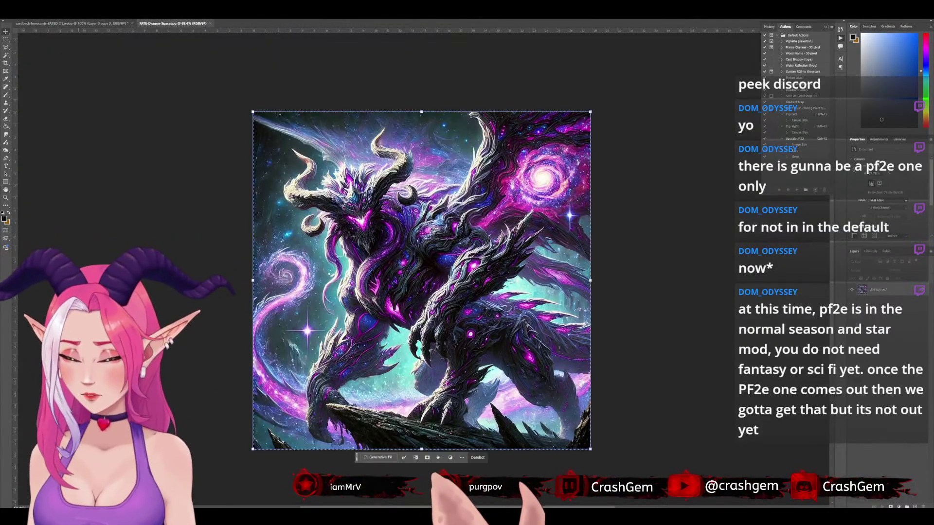
click(8, 19)
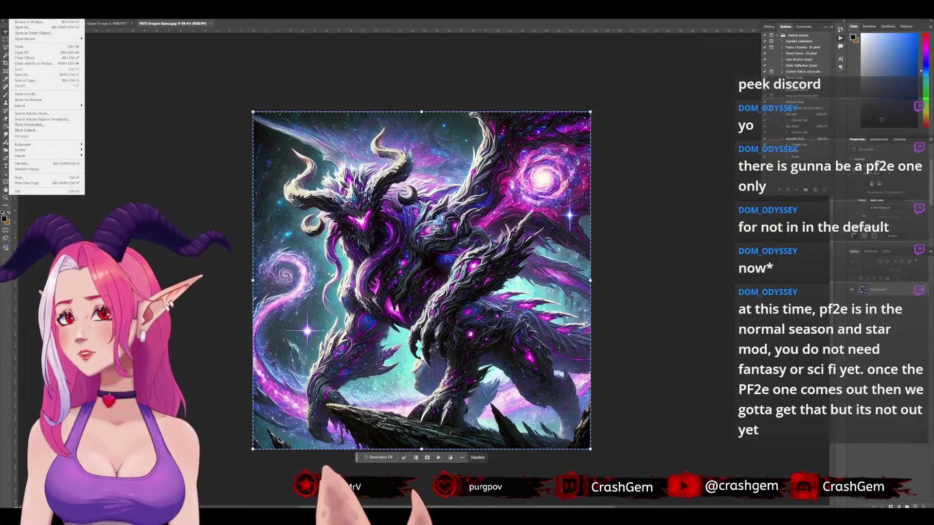
click(20, 32)
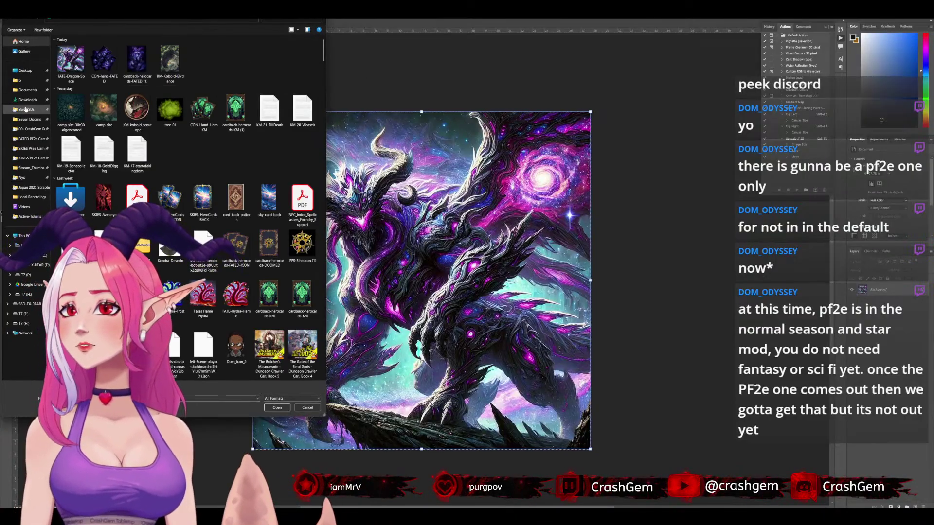
click(26, 109)
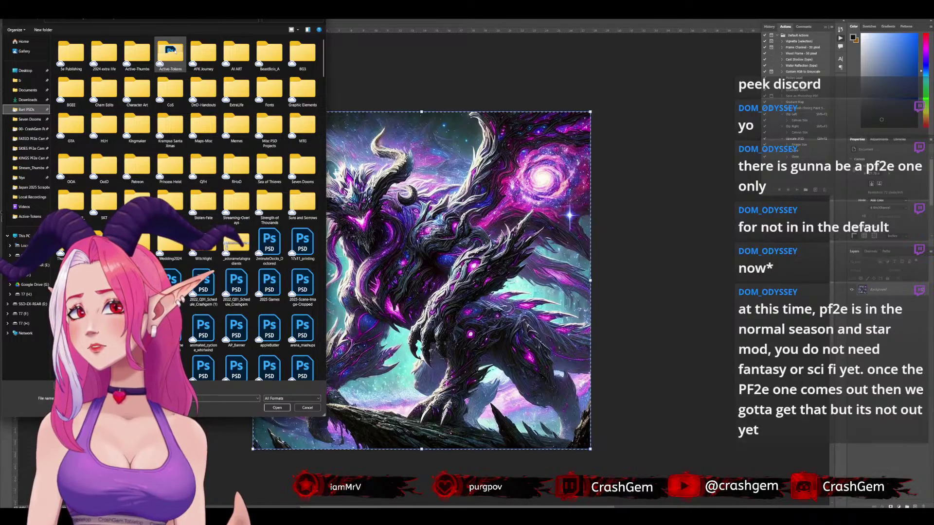
double_click(174, 50)
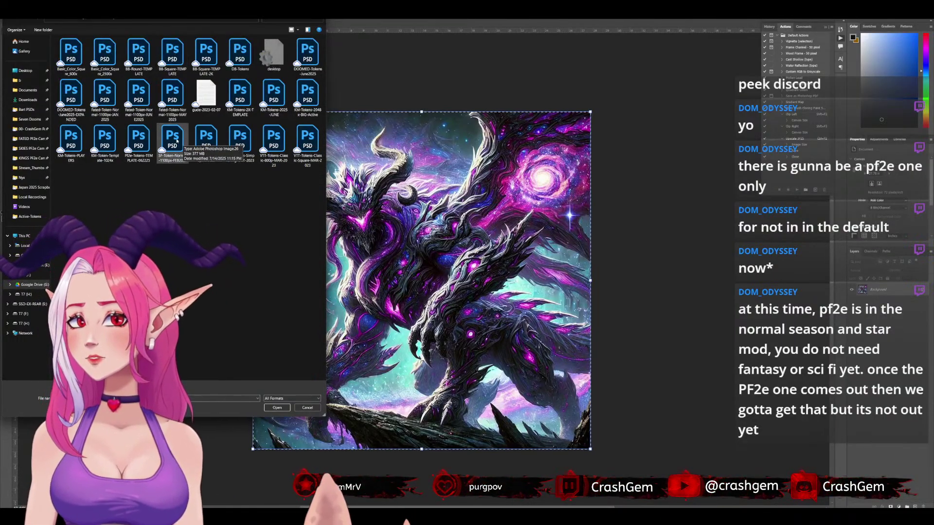
double_click(173, 139)
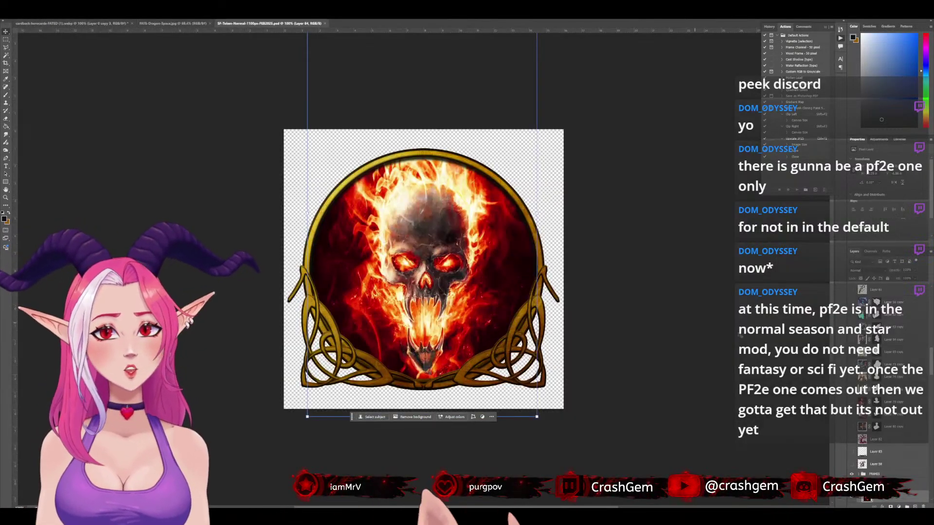
Paste the dragon inside the circular gold frame, scale it to about 14.9 in wide, and duplicate its layer
key(ctrl+v)
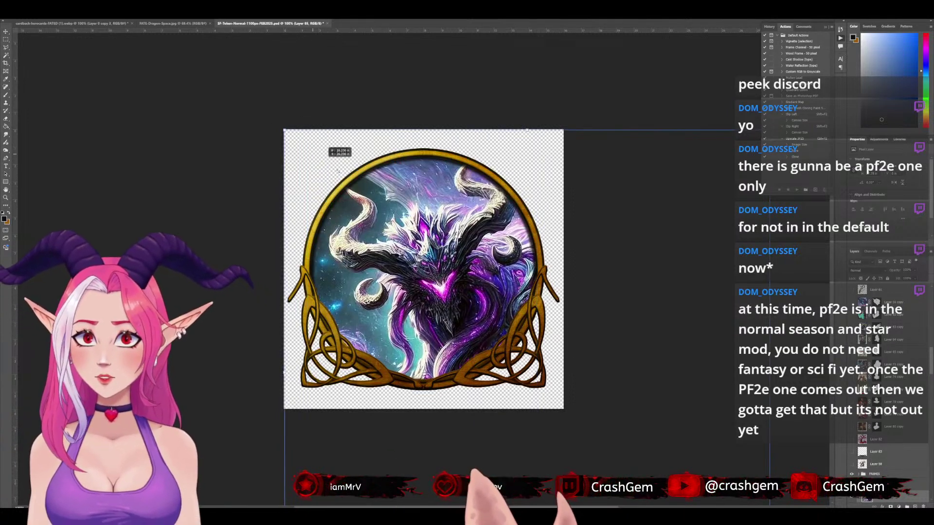
key(ctrl+z)
key(ctrl+v)
drag(388, 137, 370, 192)
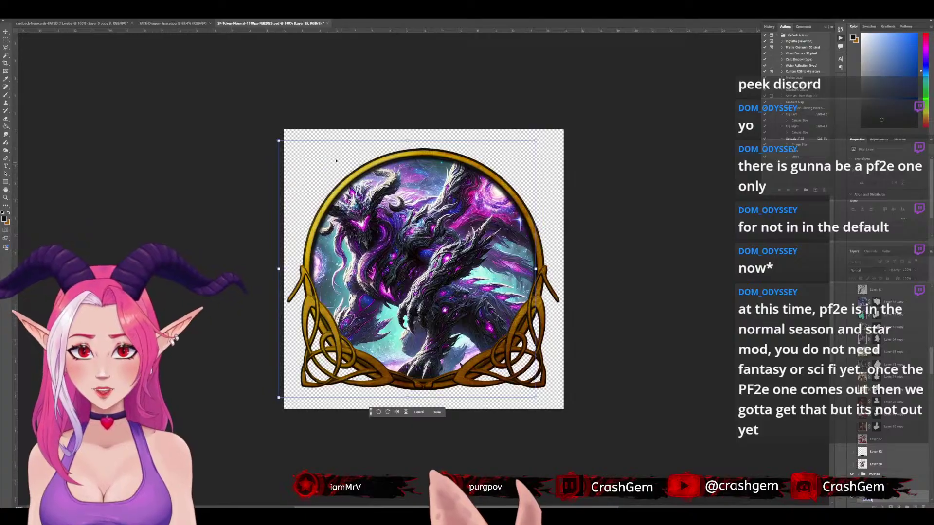
drag(279, 141, 274, 137)
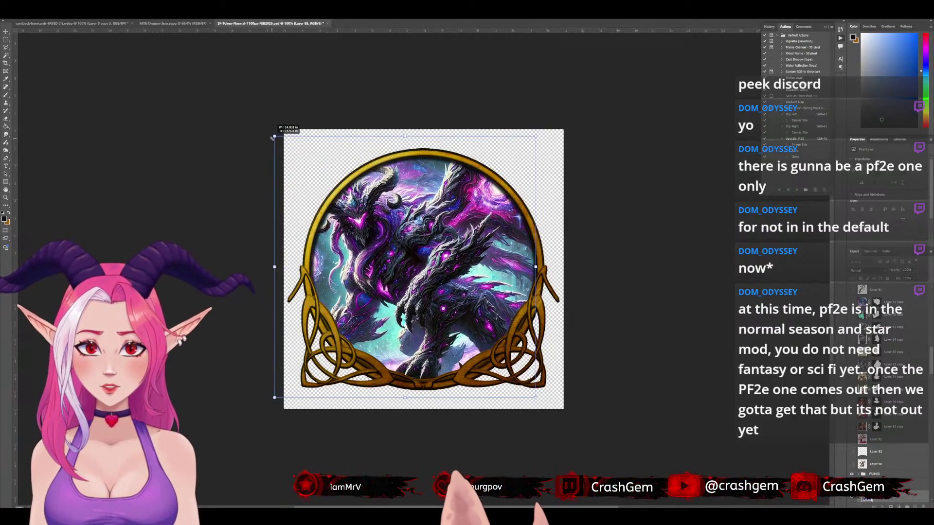
key(Return)
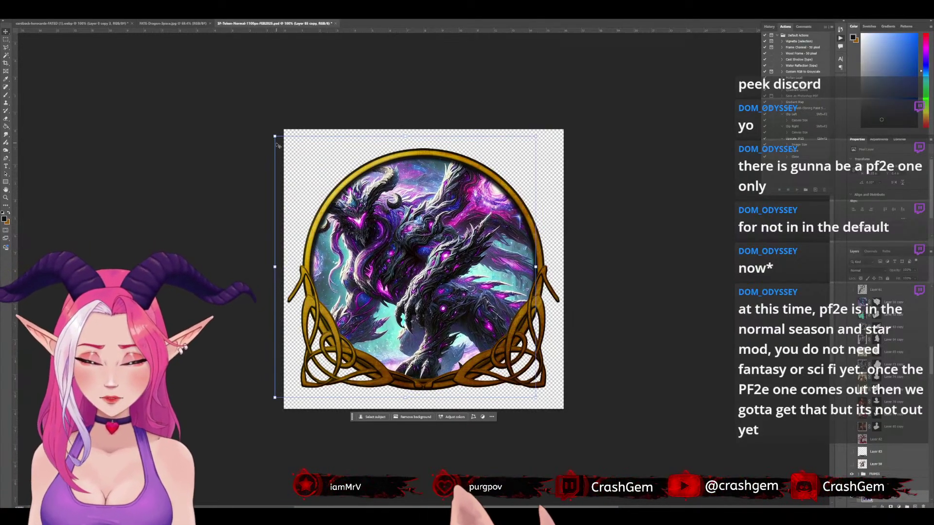
Place the duplicate dragon layer above the frames, and enlarge both dragon layers together to about 15.8 in wide, shifted slightly upward
scroll(915, 439, down, 2)
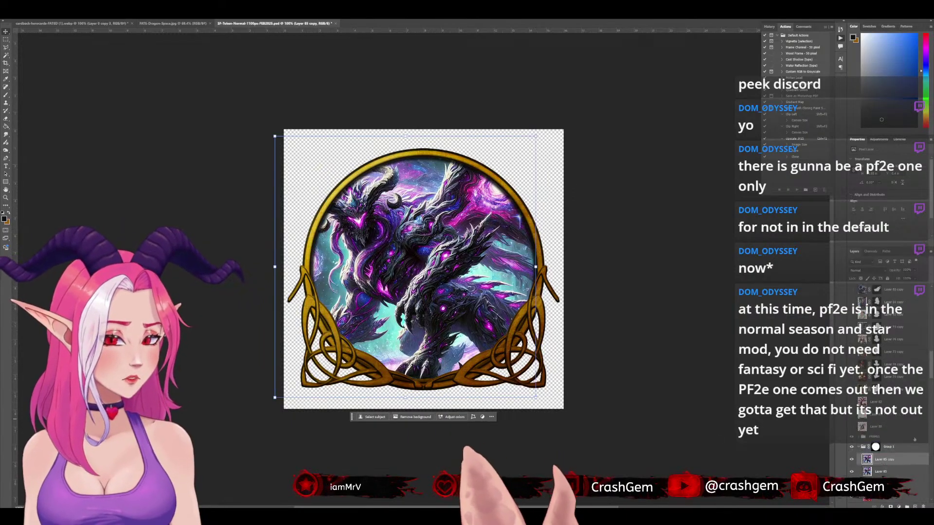
key(ctrl+shift+bracketright)
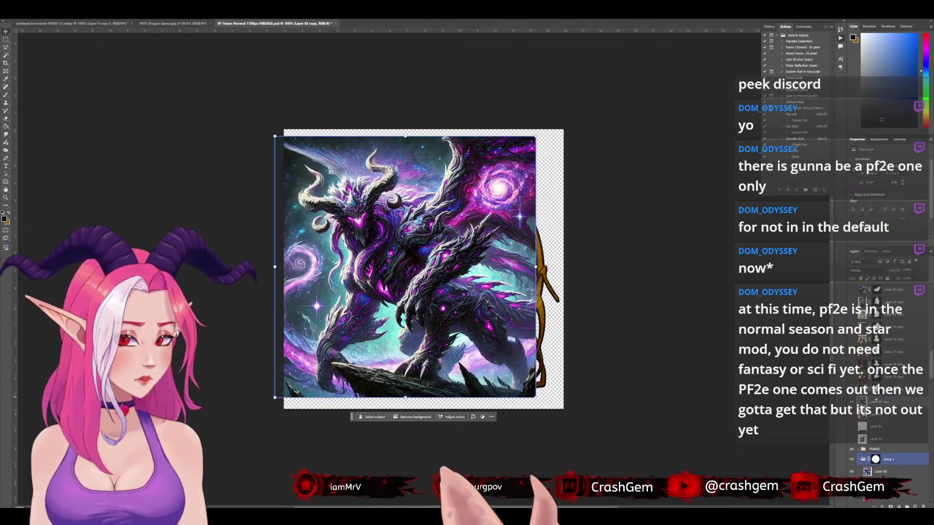
click(864, 464)
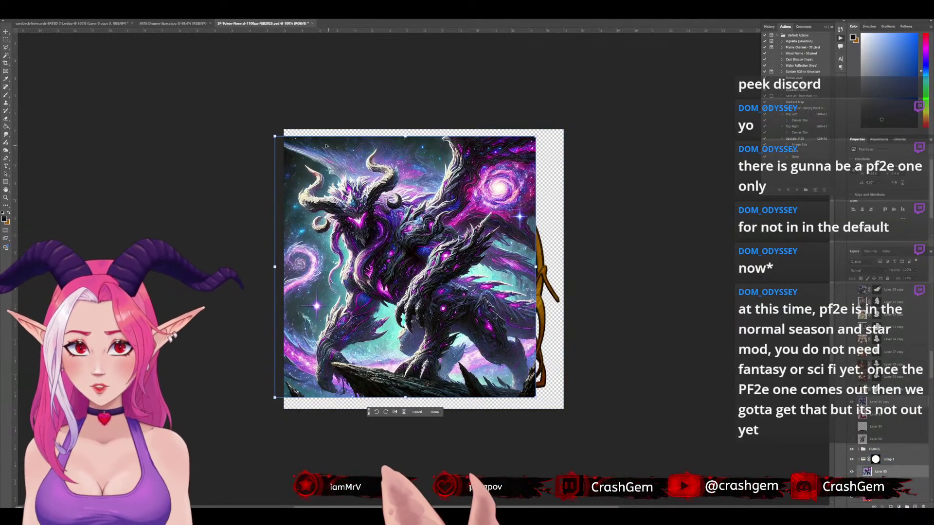
drag(274, 135, 266, 115)
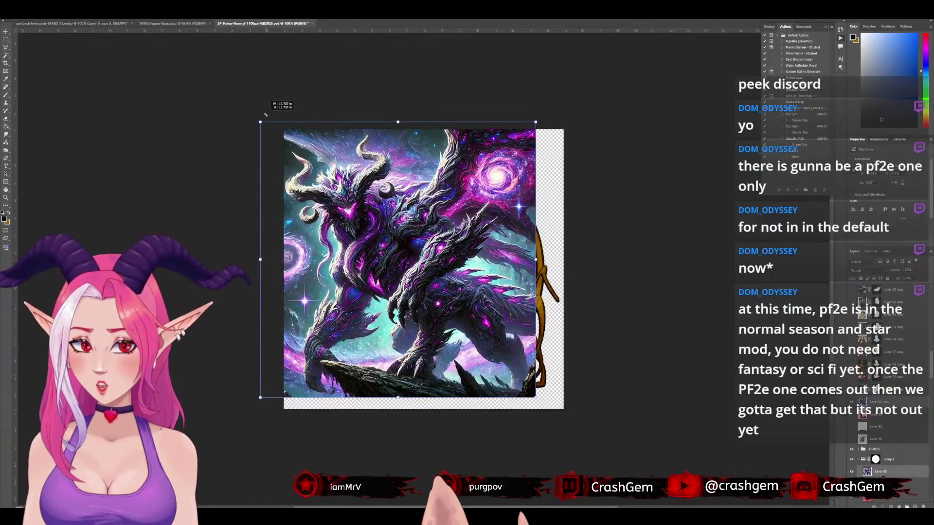
key(Up)
key(Up)
key(Up)
key(Up)
key(Up)
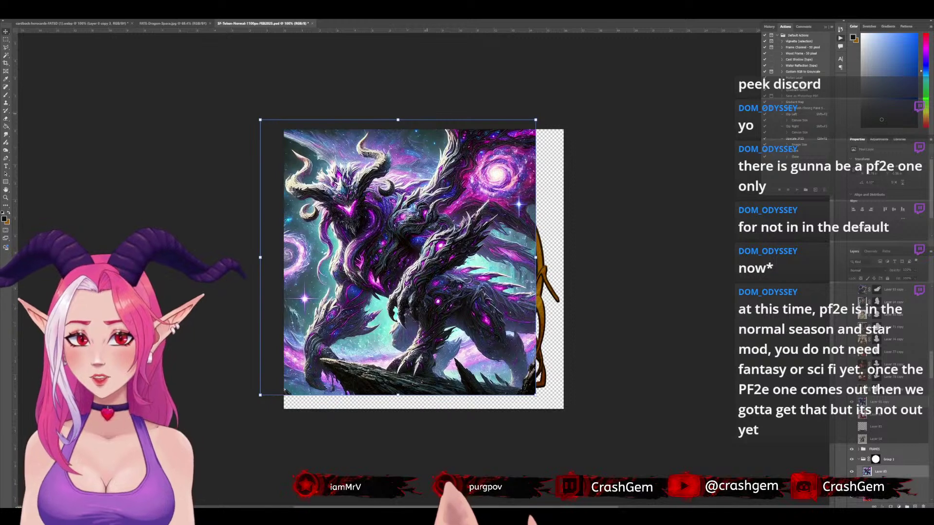
key(Return)
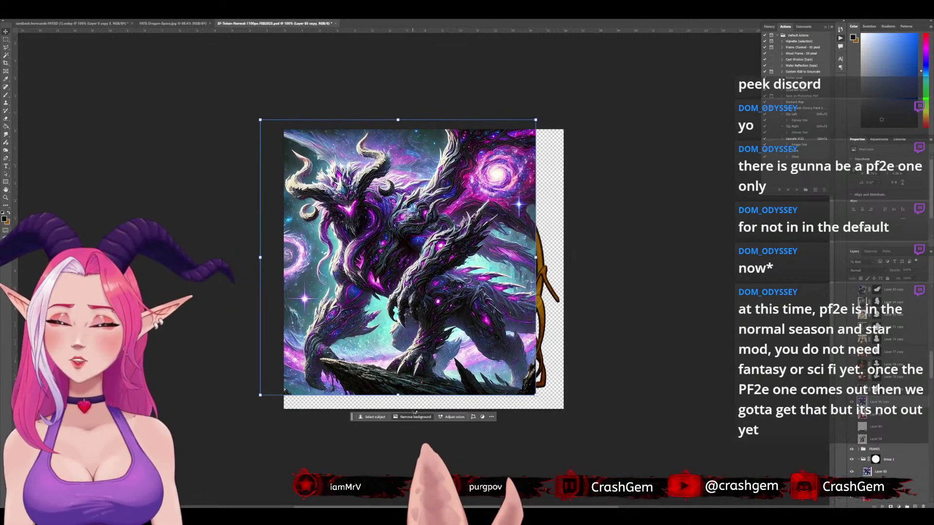
Try automatic background removal on the upper dragon copy, and undo it
click(415, 416)
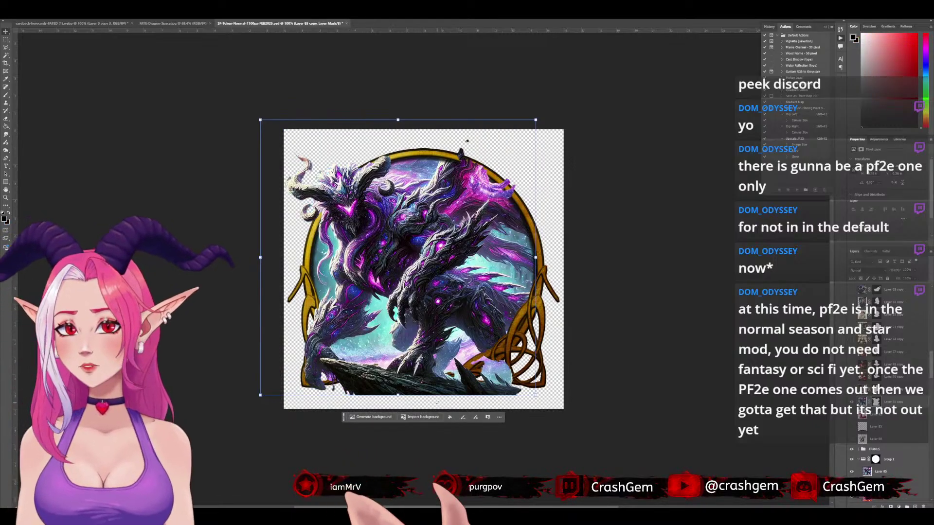
key(ctrl+z)
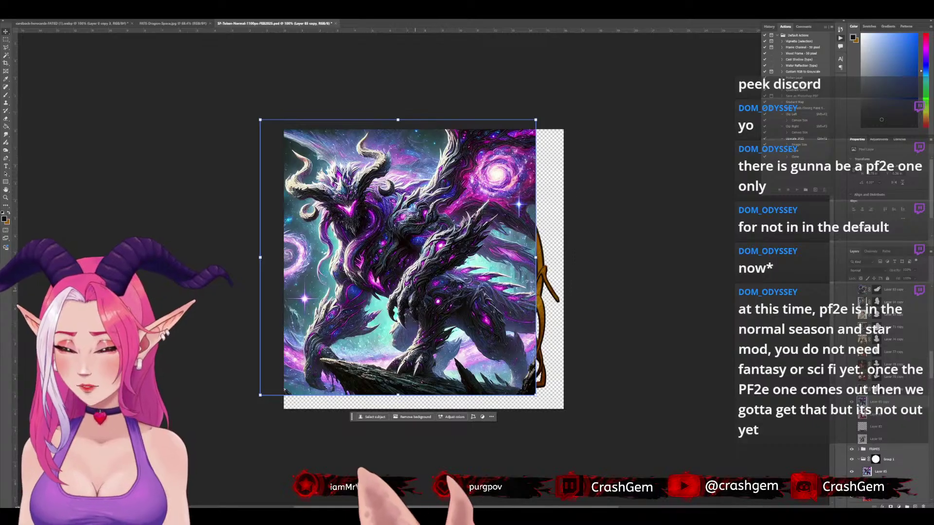
Magic-wand select the starry sky above and around the dragon's horns on the upper copy, and delete it
key(w)
click(373, 142)
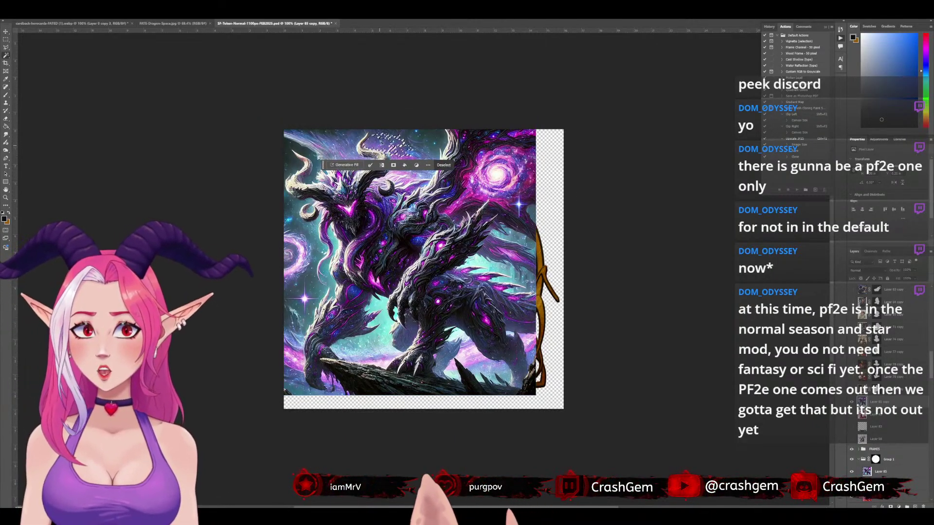
drag(382, 140, 291, 136)
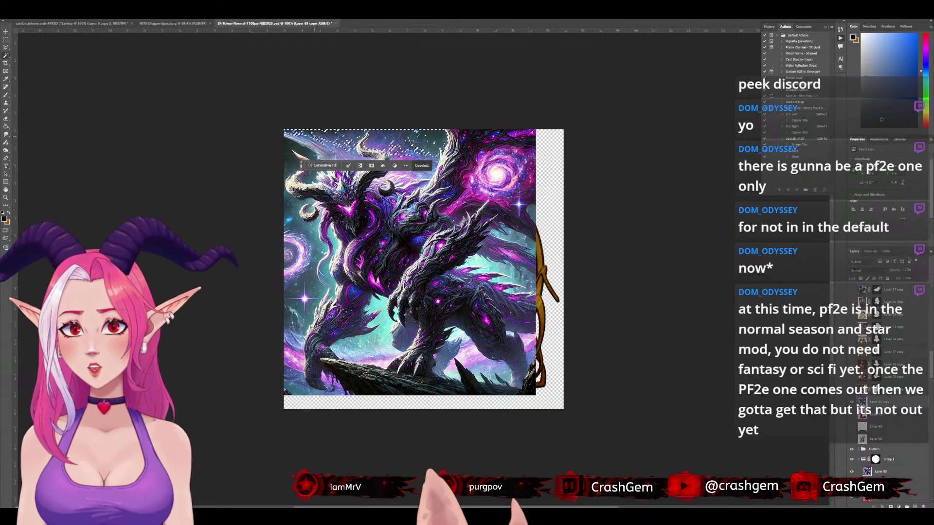
drag(418, 146, 396, 154)
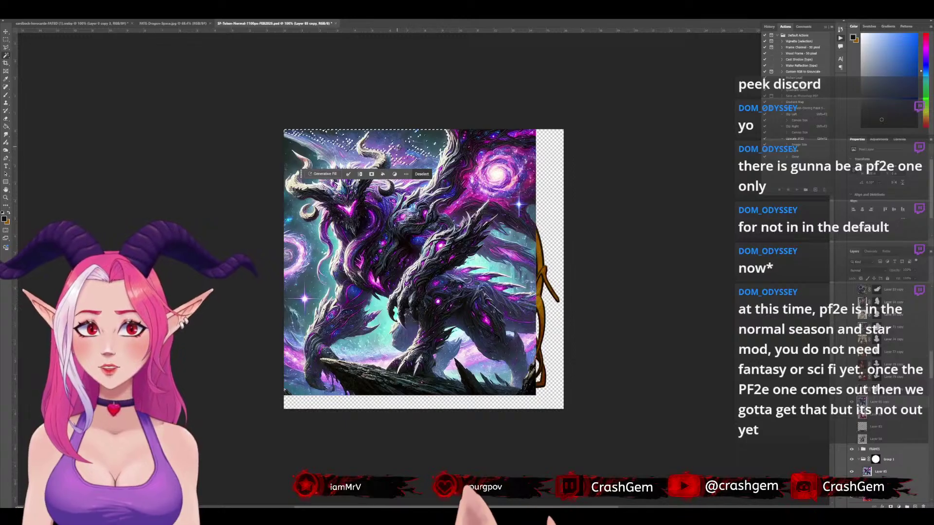
key(Delete)
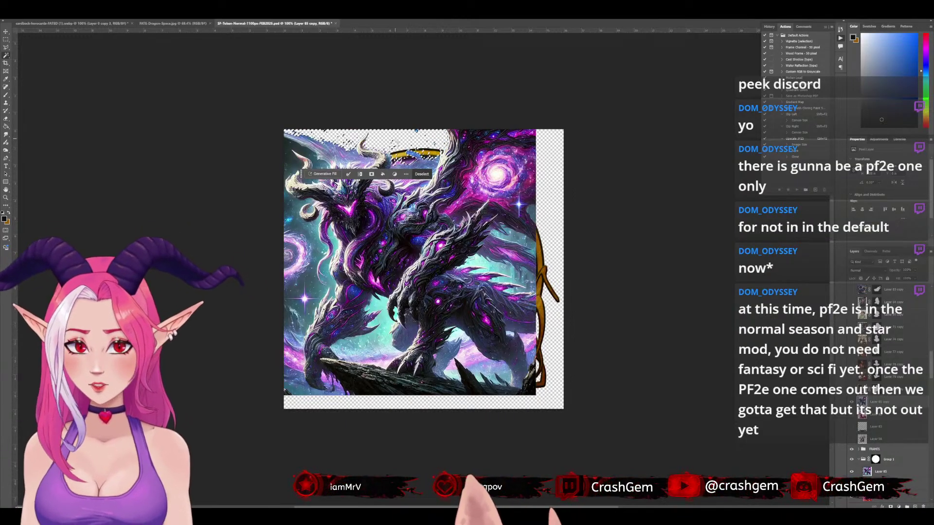
key(ctrl+d)
Clear the remaining sky patches to the left of and behind the dragon's horns, and deselect
click(359, 155)
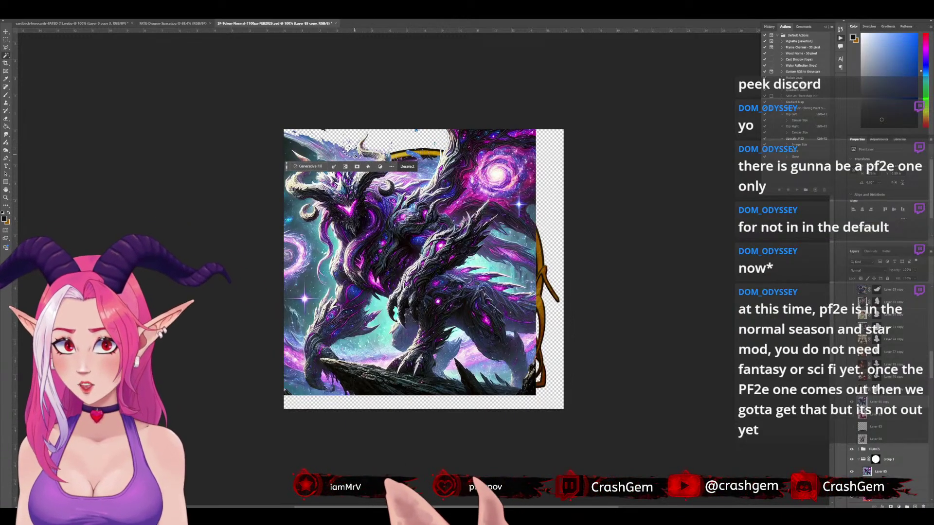
click(362, 157)
drag(362, 155, 356, 152)
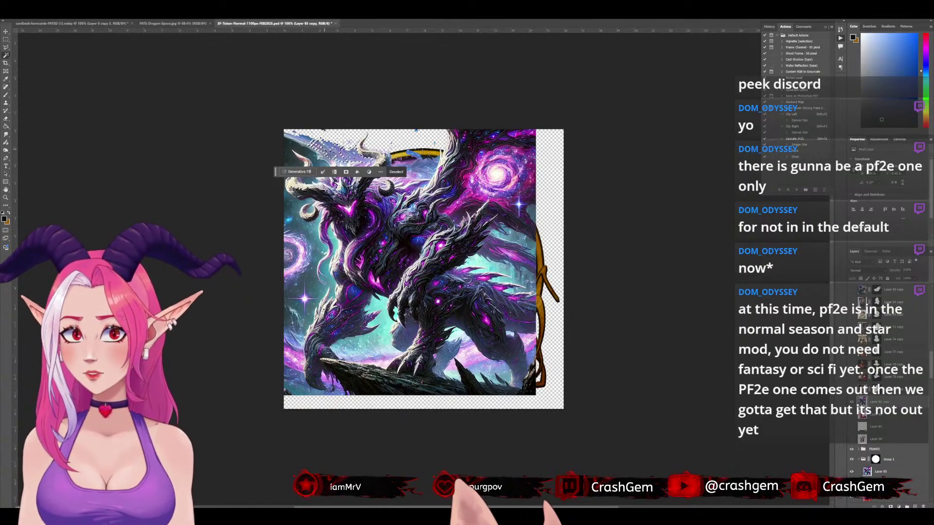
click(297, 138)
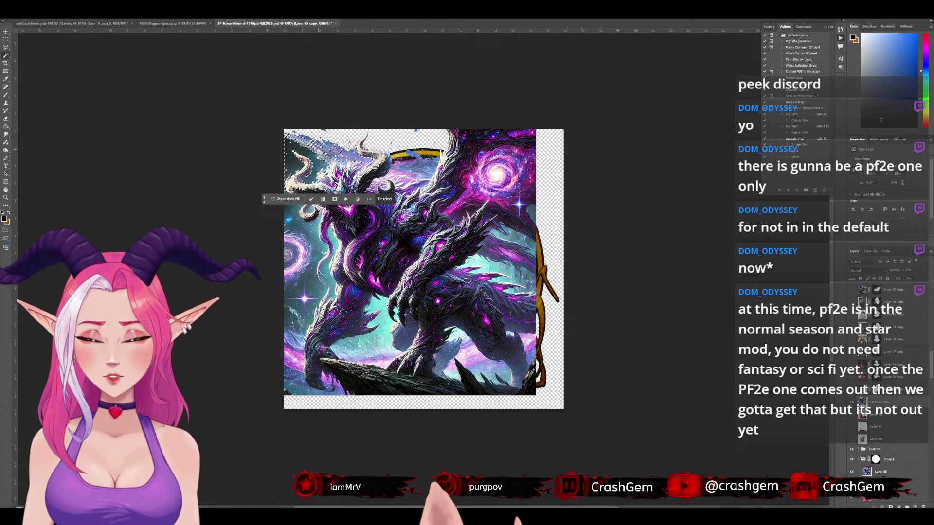
key(ctrl+d)
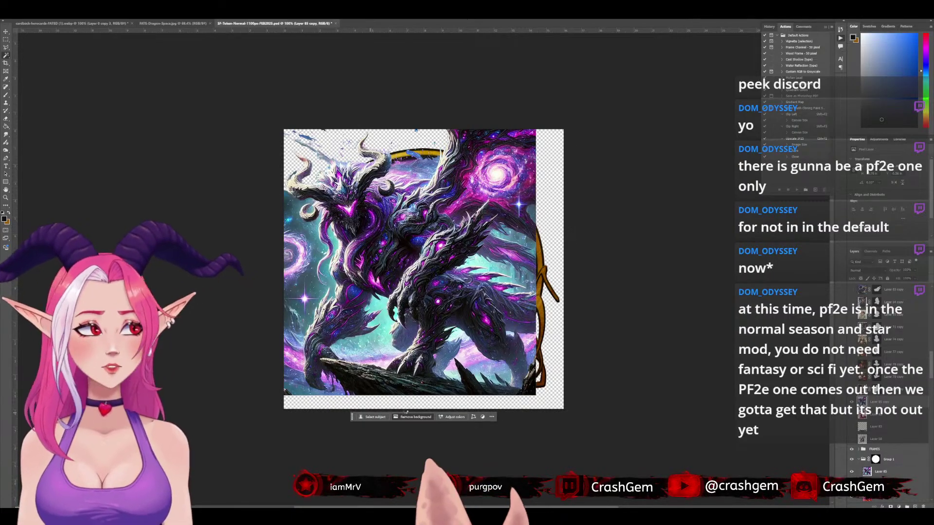
Try automatic background removal on the partly cleared dragon copy, and undo it
click(413, 417)
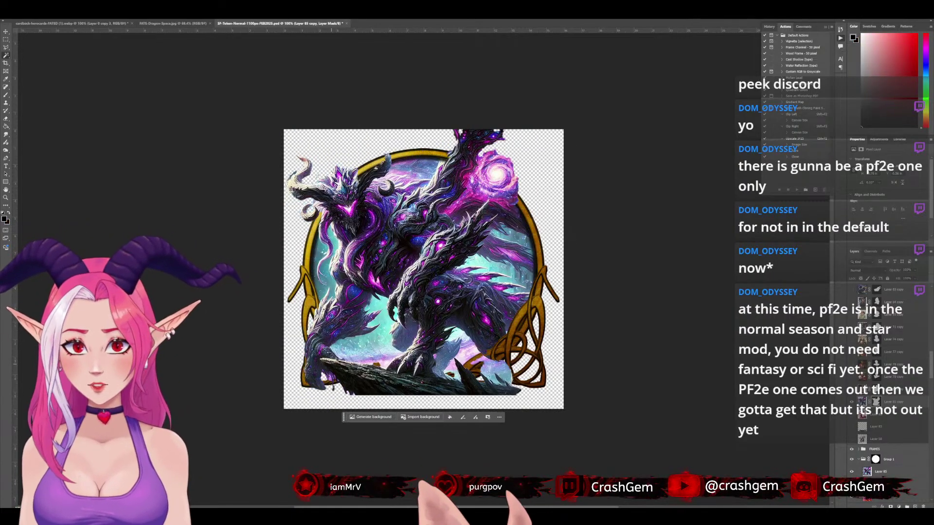
key(ctrl+z)
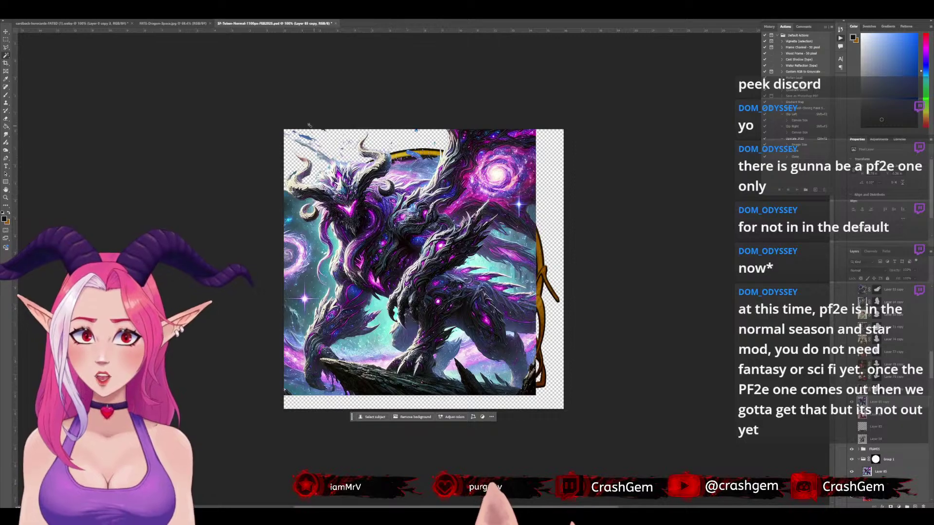
Lasso the dragon's head and horns with the surrounding neck area, and copy the selection to its own layer
click(6, 48)
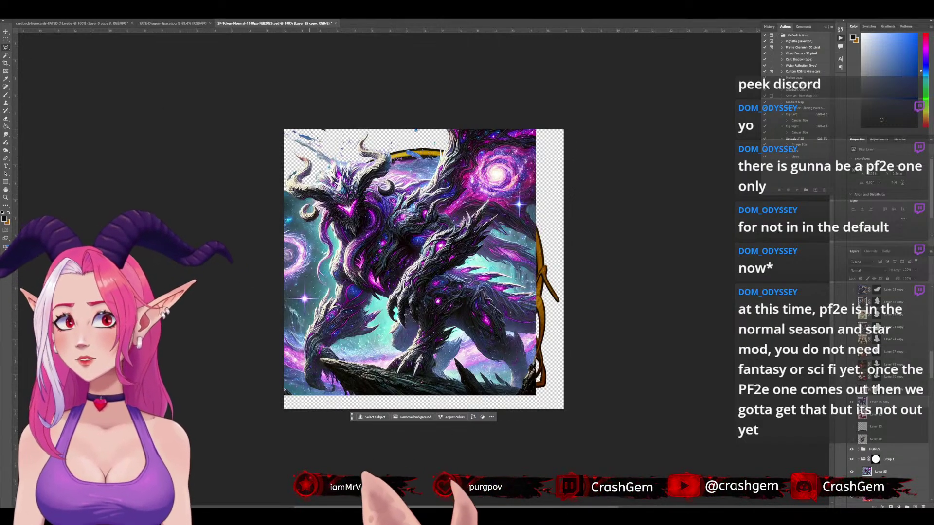
click(366, 130)
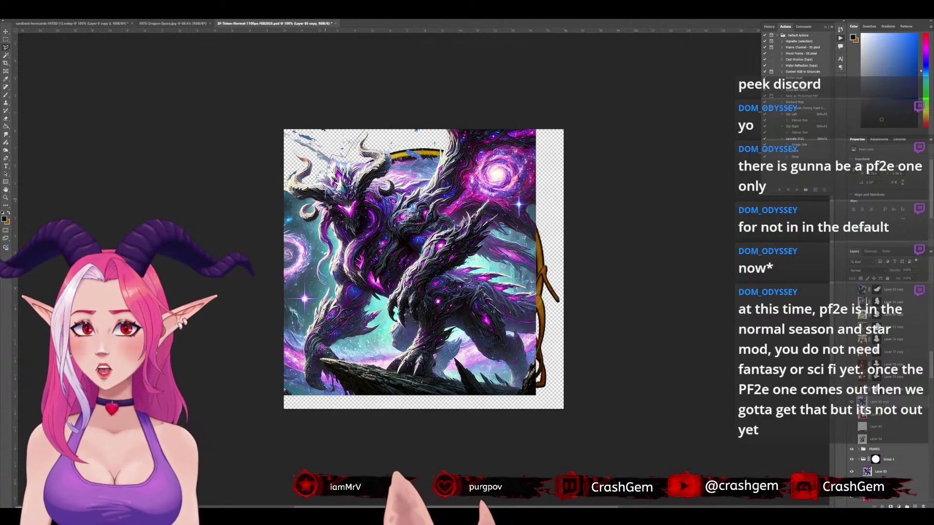
mouse_move(327, 189)
mouse_down()
mouse_move(333, 217)
mouse_move(360, 234)
mouse_up()
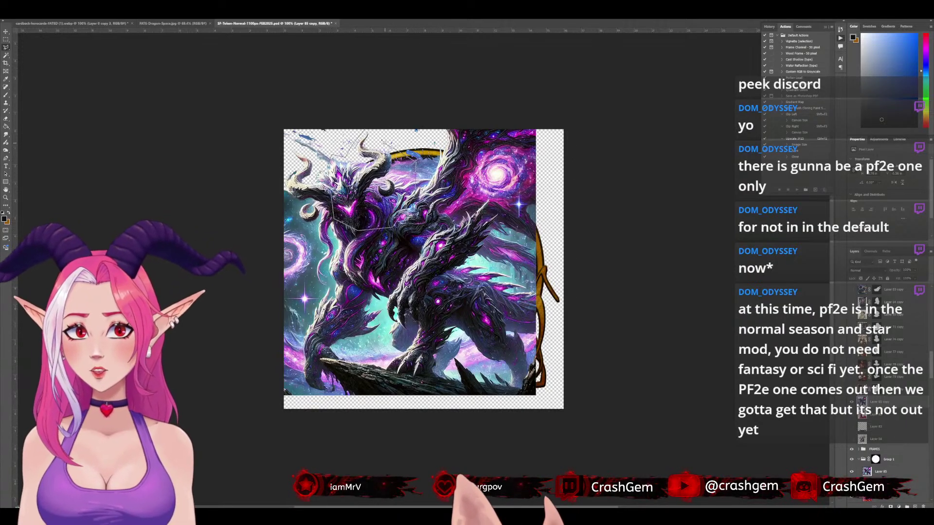
drag(362, 138, 366, 130)
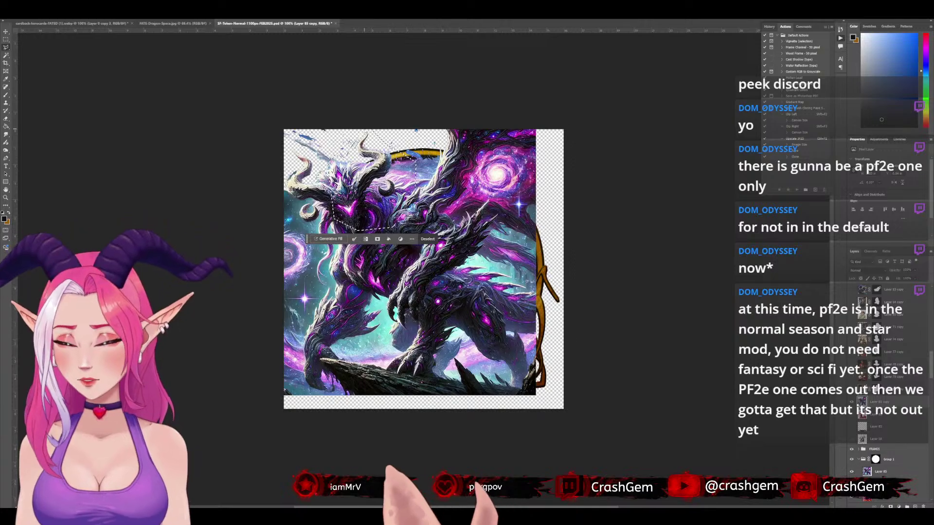
key(ctrl+j)
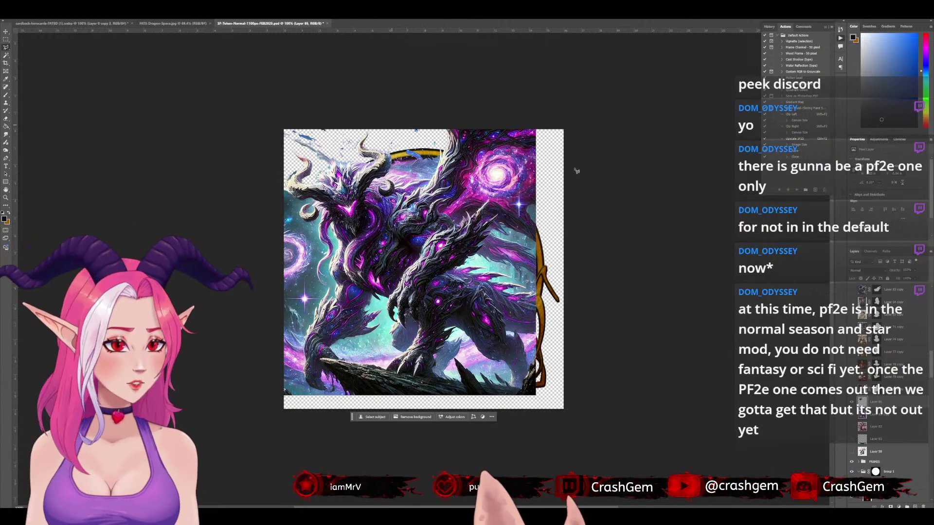
Remove the background of the full dragon copy, and erase its wing and galaxy where they extend beyond the gold frame
click(414, 416)
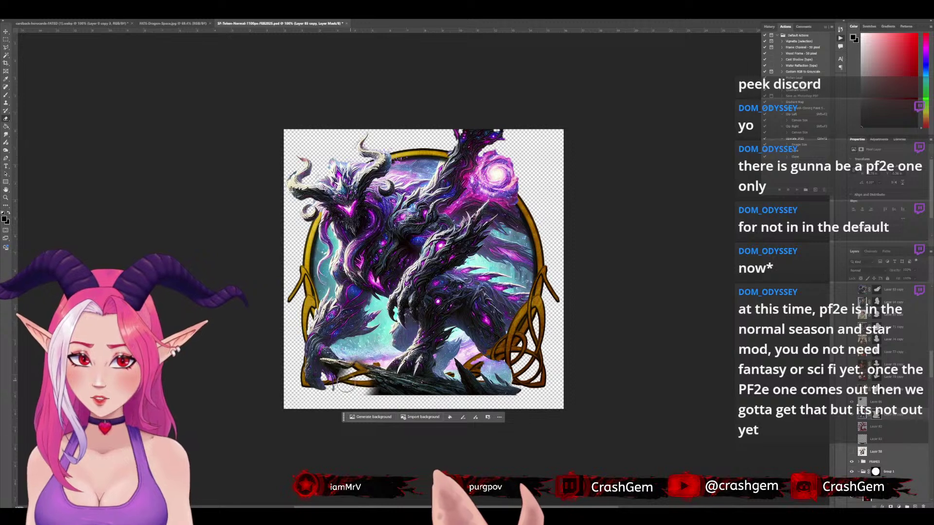
drag(361, 402, 358, 402)
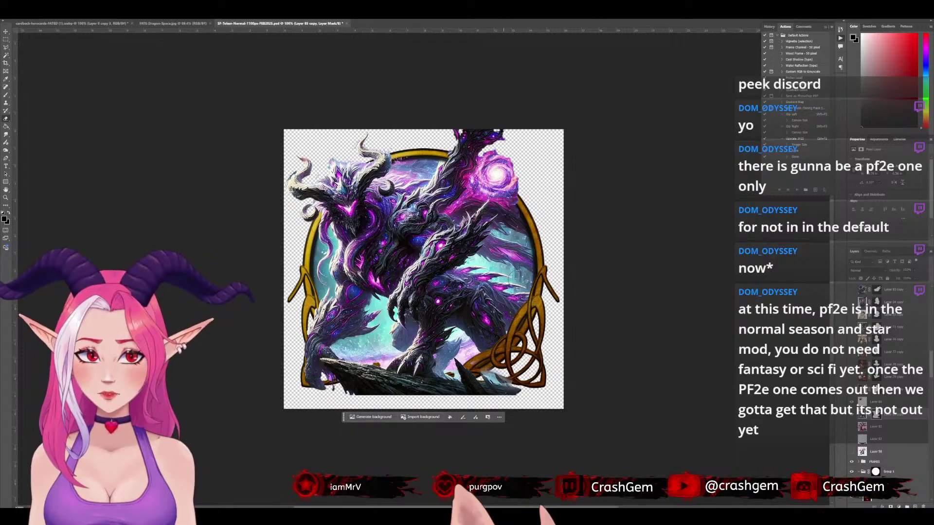
mouse_move(532, 208)
mouse_down()
mouse_move(509, 185)
mouse_move(519, 176)
mouse_move(492, 157)
mouse_move(517, 168)
mouse_move(412, 153)
mouse_move(466, 133)
mouse_move(519, 151)
mouse_up()
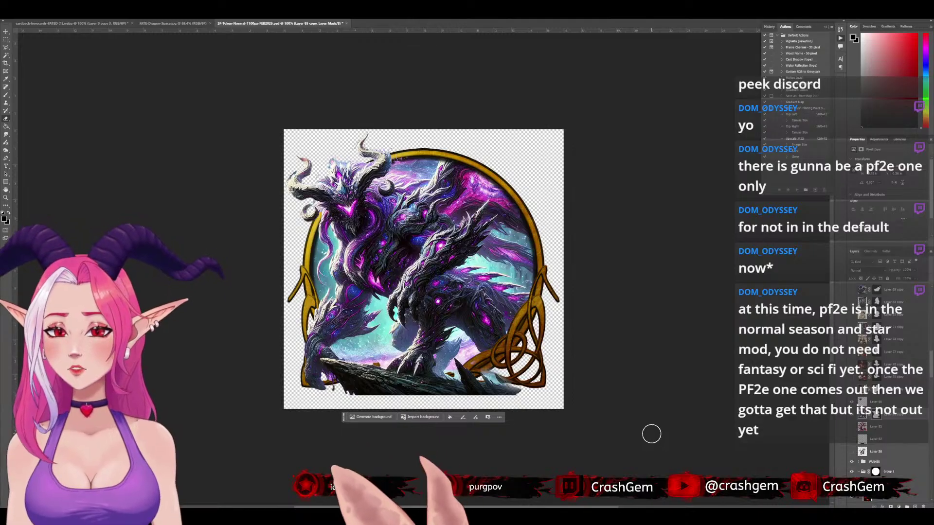
Export the token for web as a transparent PNG-24 named FATE-Dragon-Space-Token in the Downloads folder
key(ctrl+alt+shift+s)
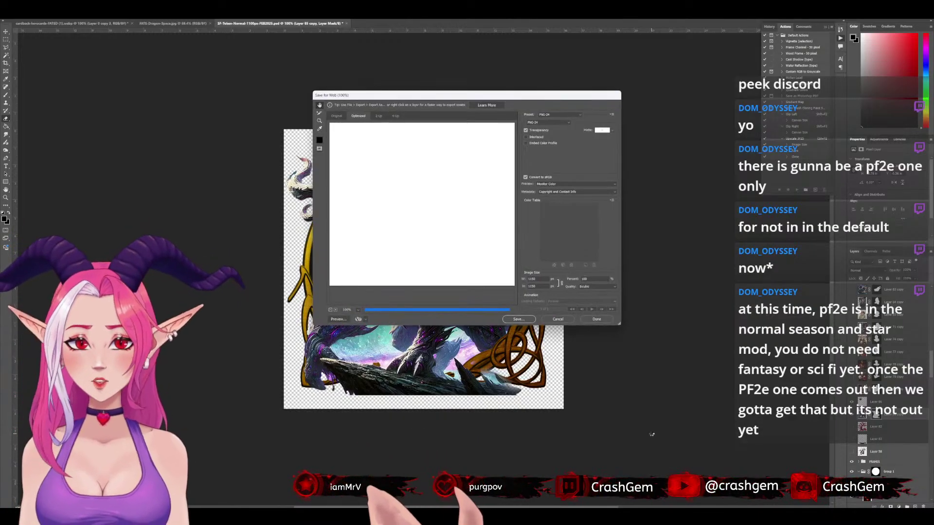
key(Return)
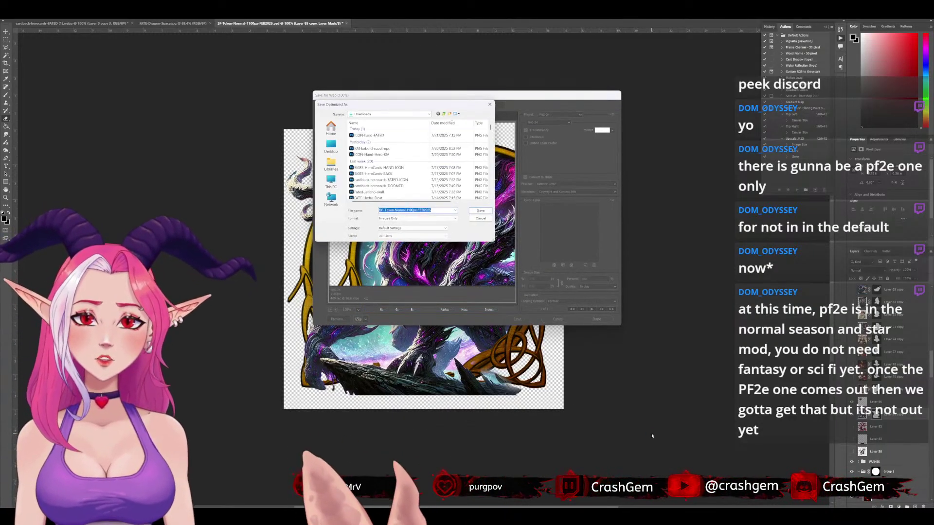
text(FATE)
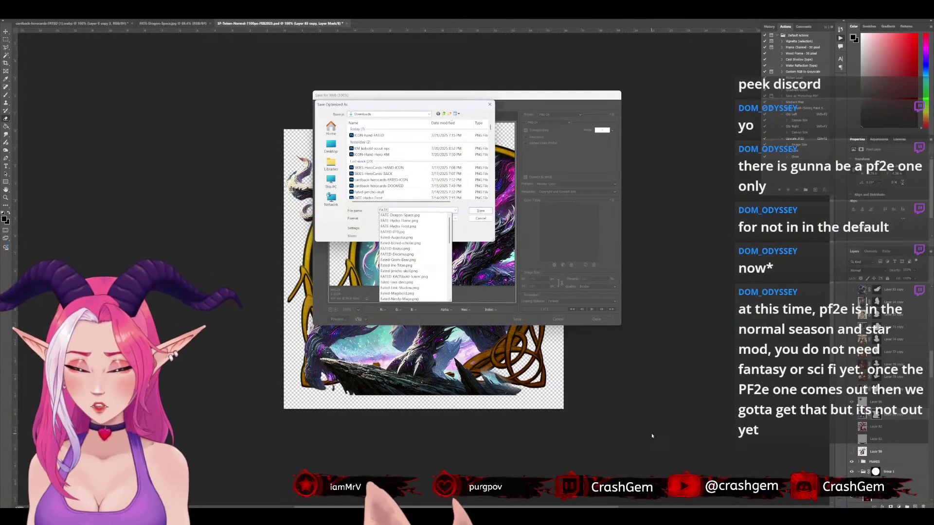
text(-Dragon)
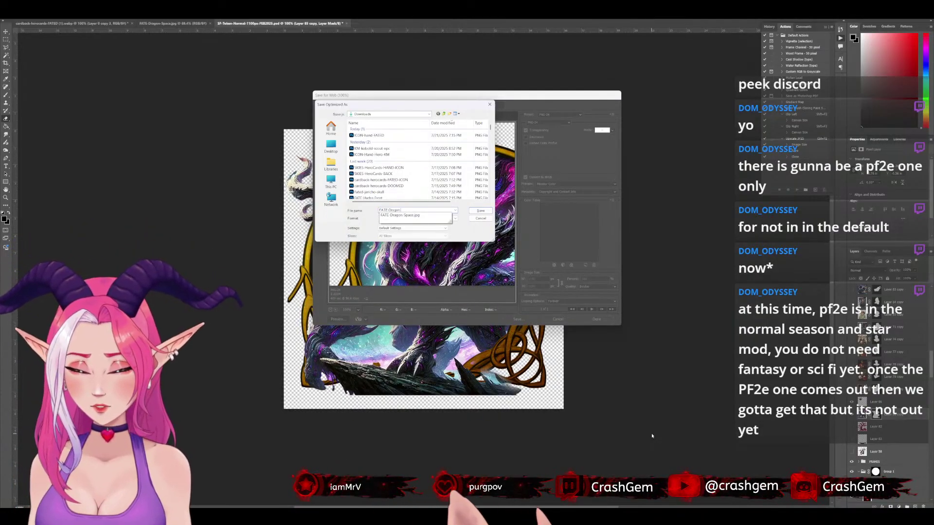
text(-Space-Token)
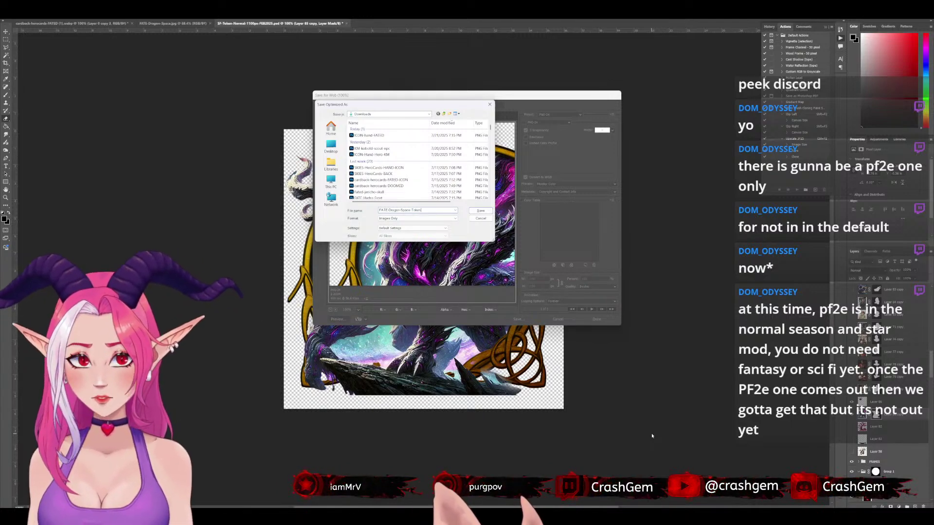
key(Return)
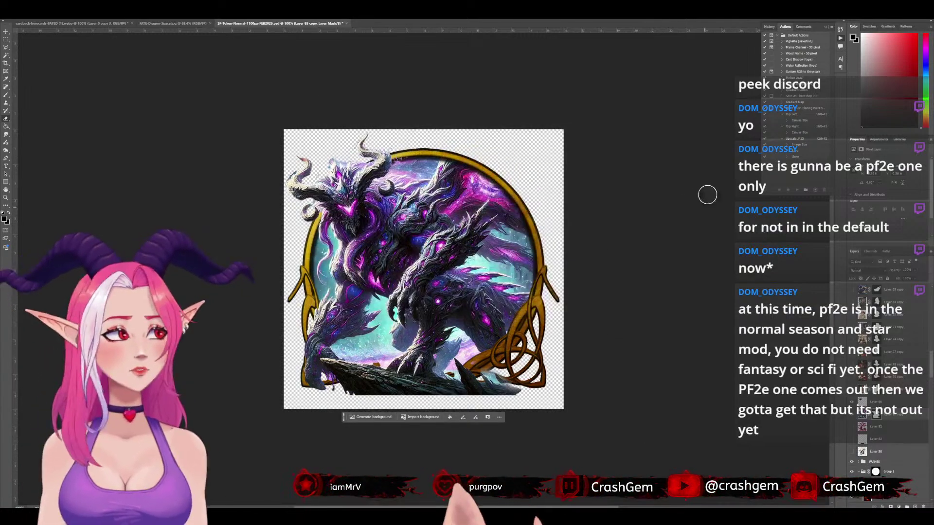
Switch to the Foundry VTT game in the browser and search the bestiary compendium for "dragon"
key(alt+Tab)
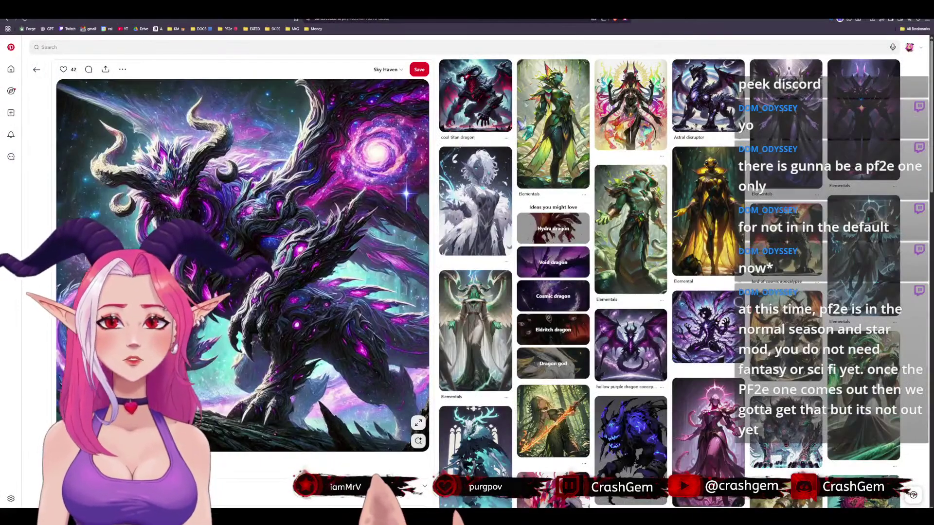
key(ctrl+Tab)
key(ctrl+Tab)
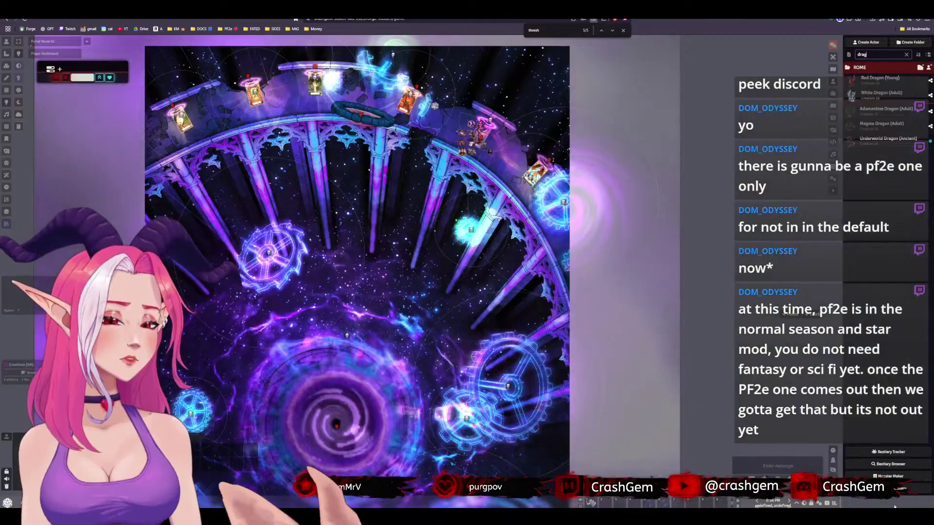
click(881, 464)
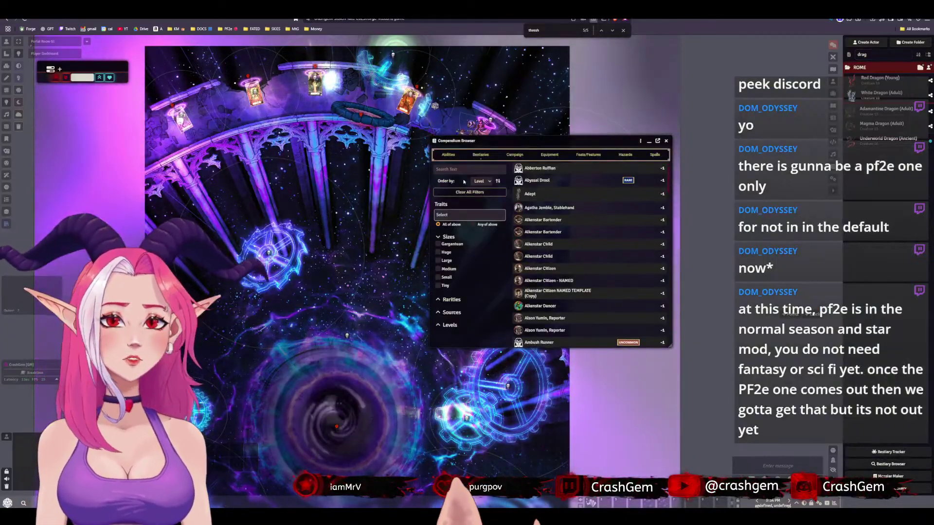
click(456, 169)
text(dragon)
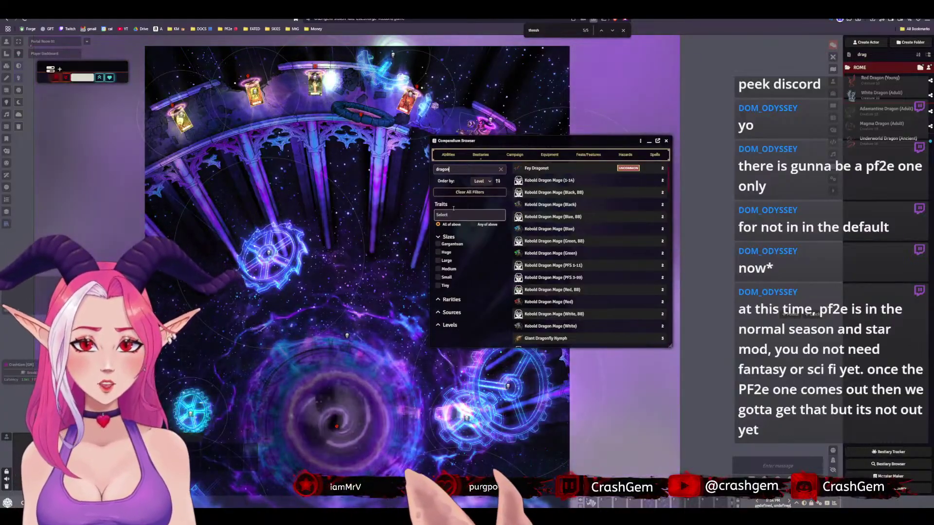
Reset the compendium filters and empty the creature name search
click(464, 193)
click(469, 168)
text(drag)
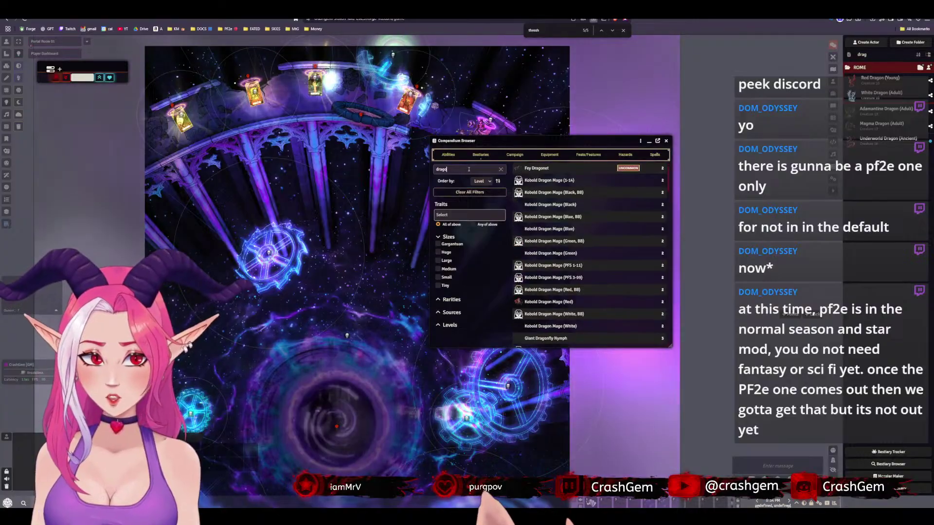
key(BackSpace)
key(BackSpace)
key(BackSpace)
key(BackSpace)
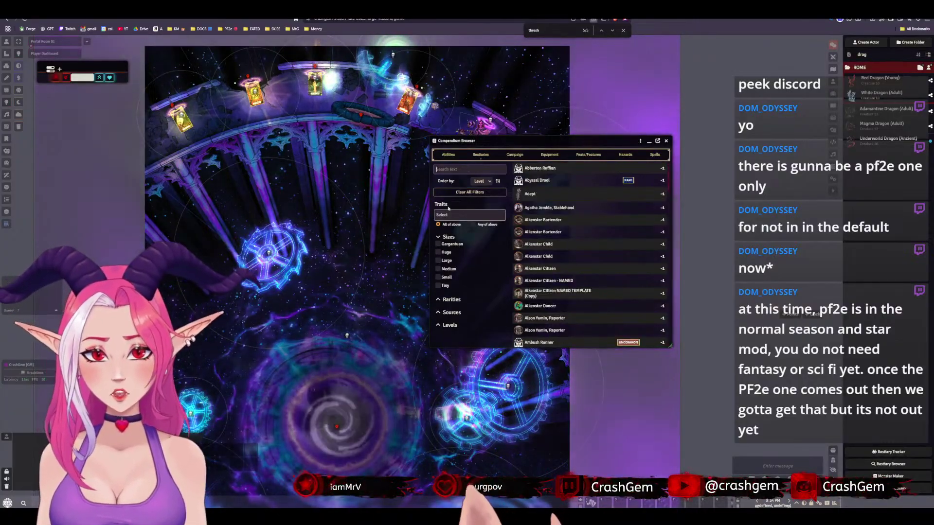
Filter the bestiary creatures by the Dragon trait
click(446, 215)
text(dag)
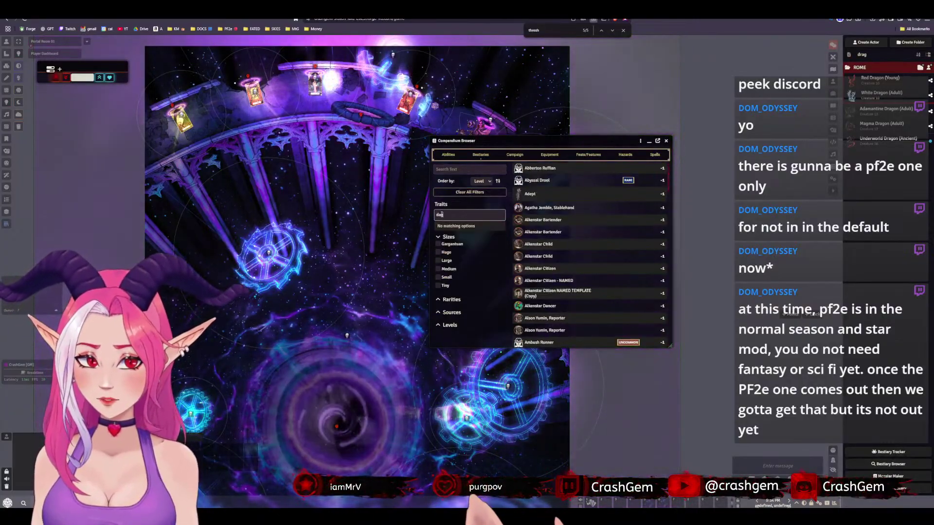
key(BackSpace)
key(BackSpace)
text(rag)
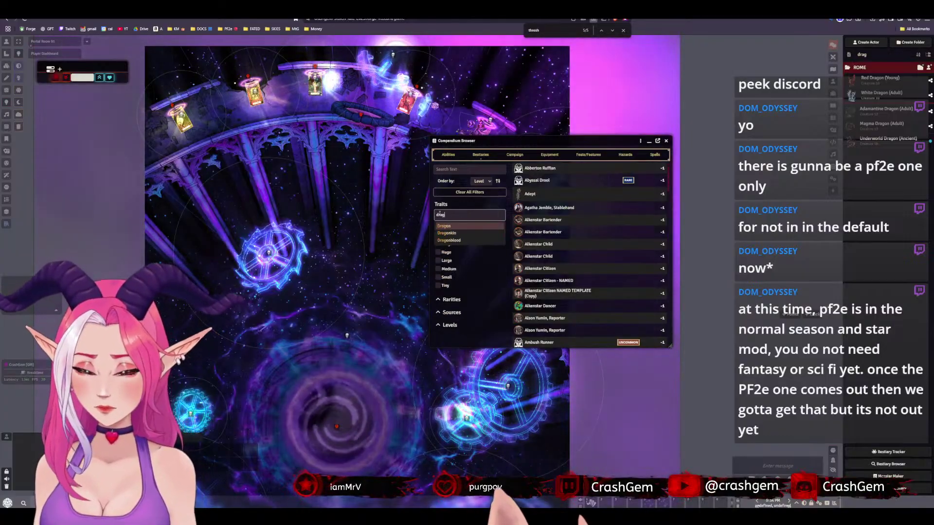
click(443, 227)
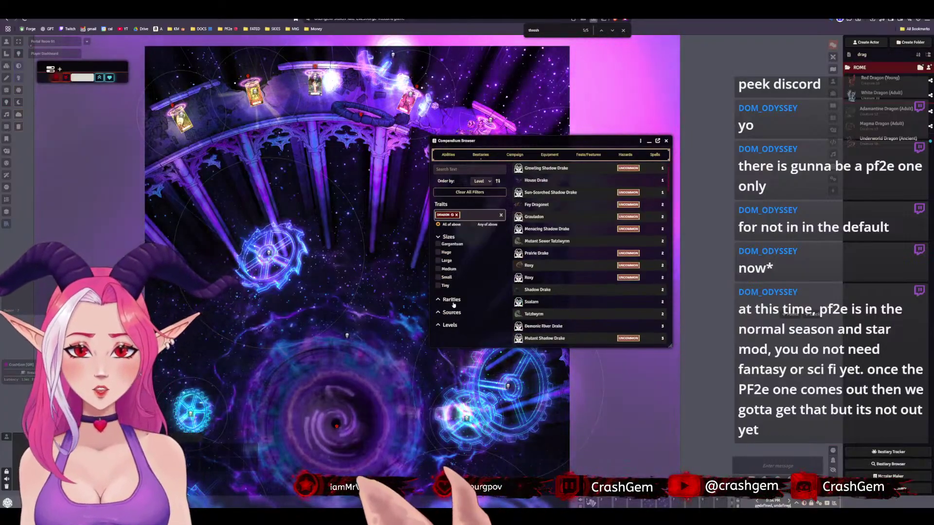
Set the minimum creature level of the bestiary filter to 12
click(442, 325)
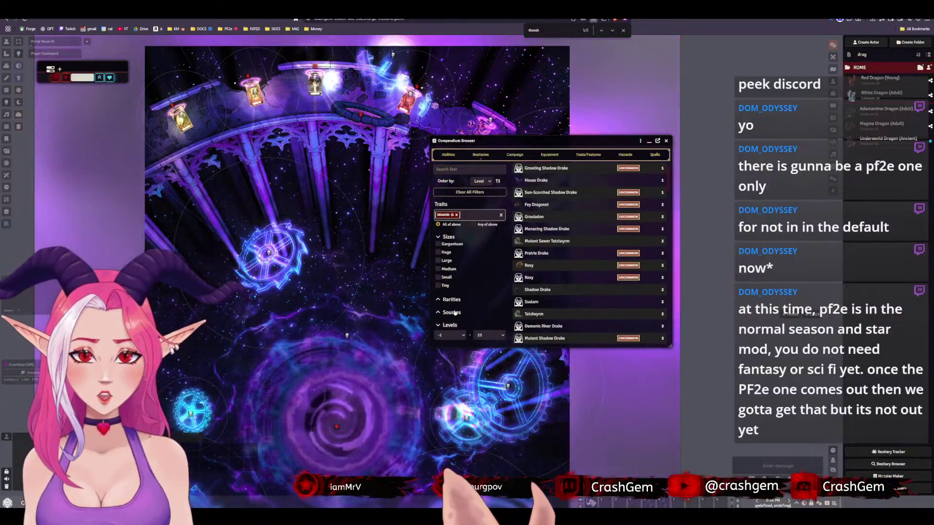
click(449, 335)
click(442, 445)
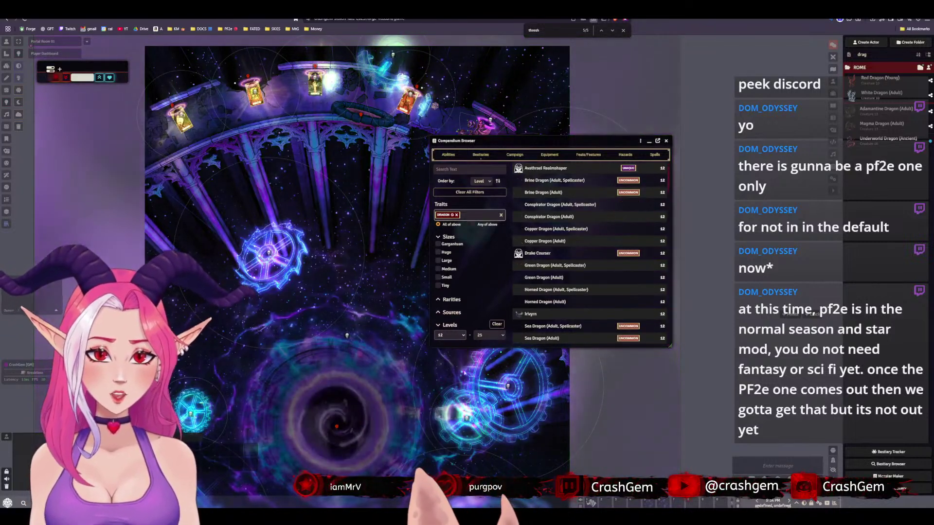
Look through the filtered dragon creatures from level 12 upward for one that suits the cosmic dragon
scroll(582, 260, down, 5)
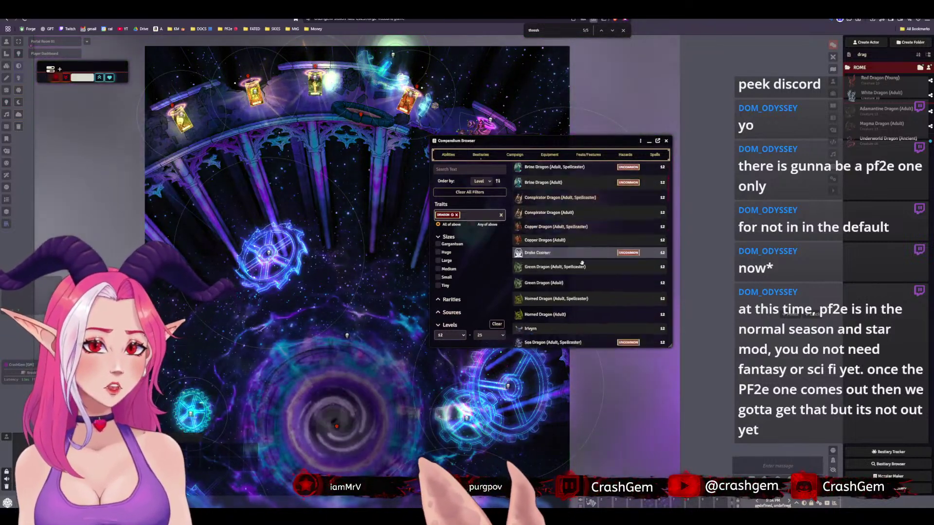
scroll(589, 278, down, 5)
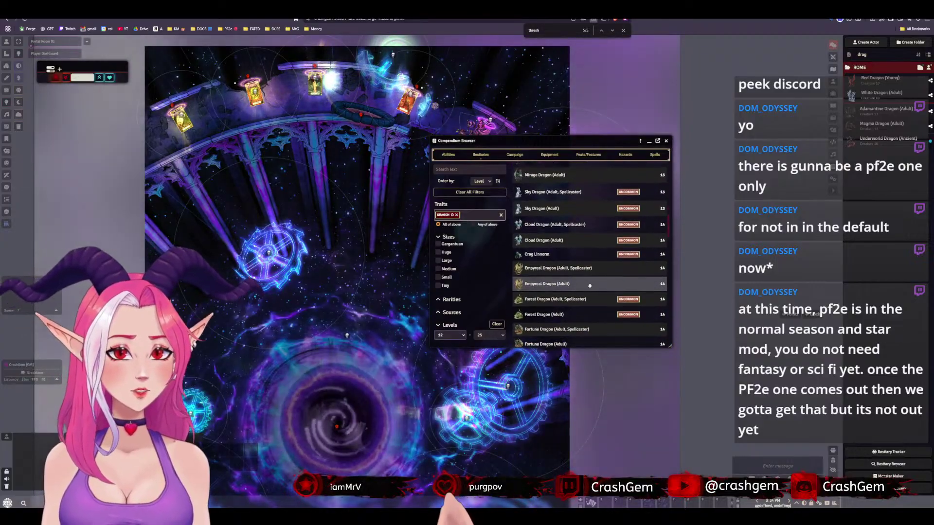
scroll(589, 288, down, 1)
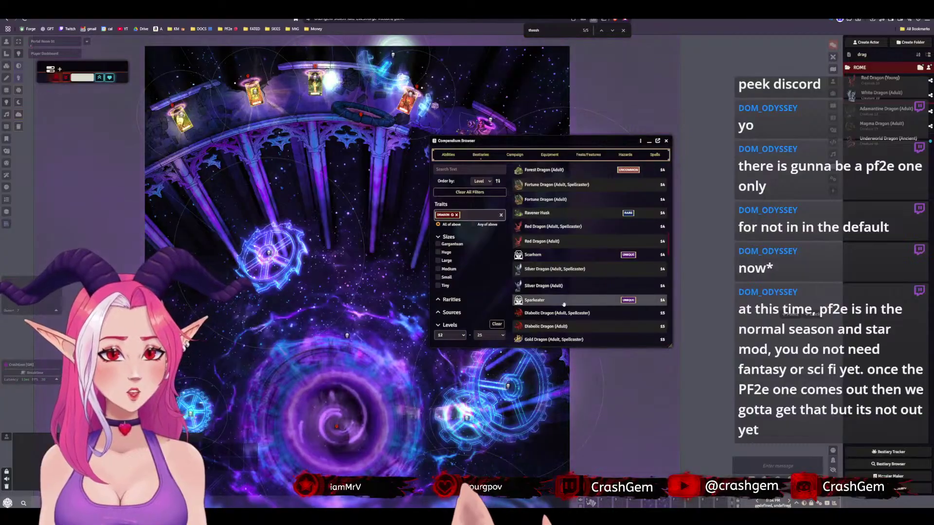
scroll(555, 308, down, 2)
scroll(553, 307, down, 5)
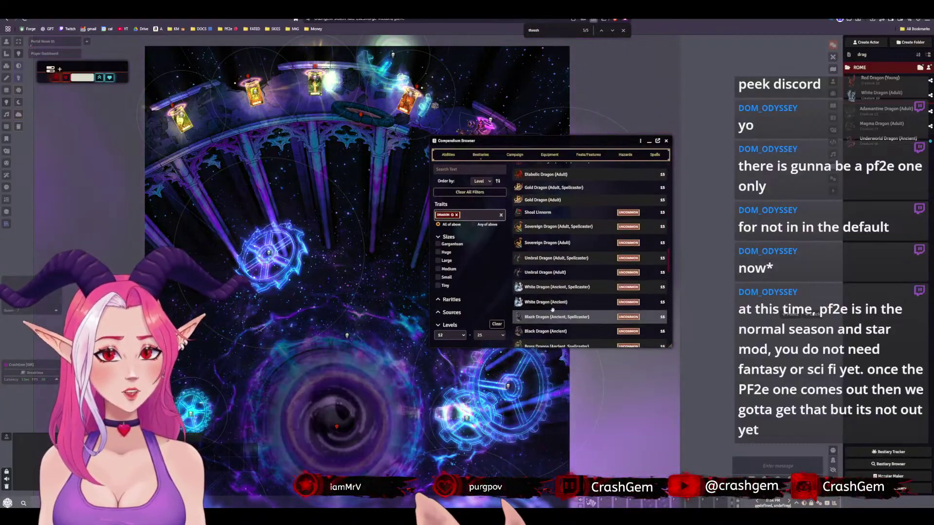
scroll(552, 306, down, 2)
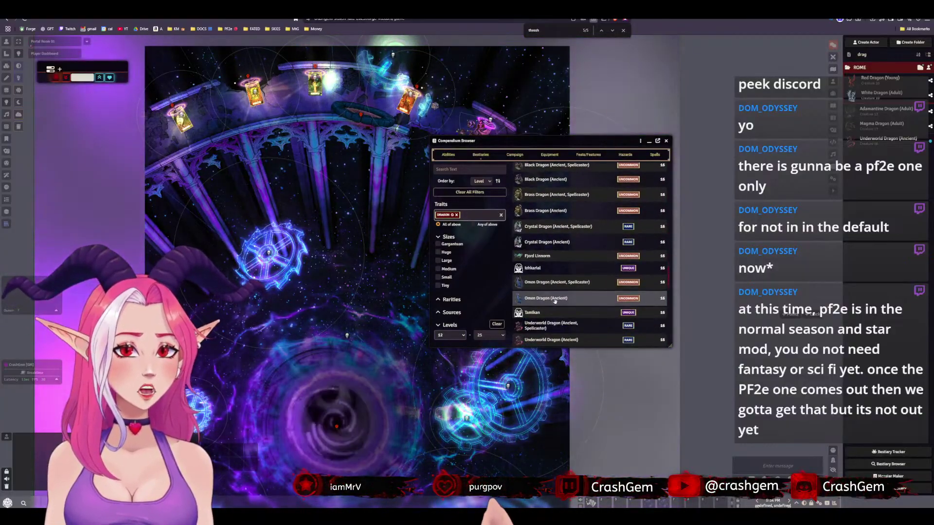
scroll(559, 304, down, 2)
scroll(566, 296, down, 1)
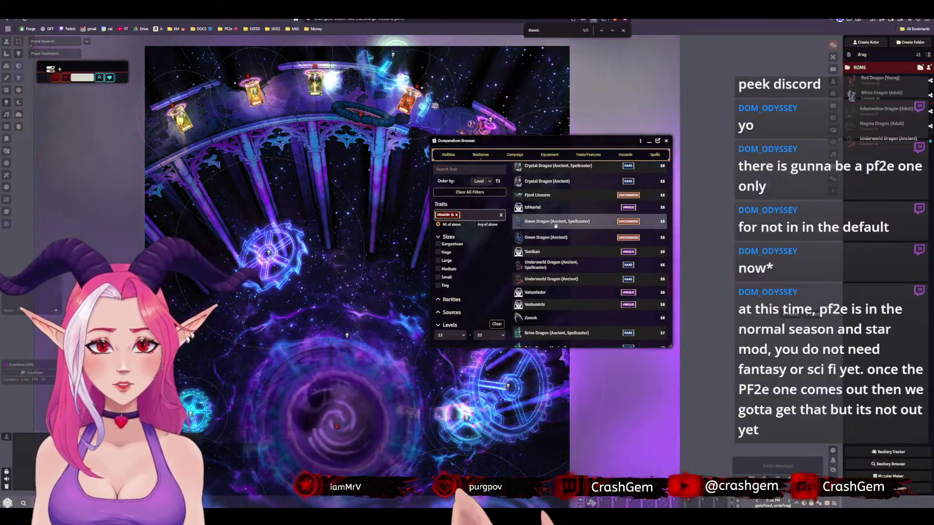
Inspect the compendium sheet of the Omen Dragon (Ancient, Spellcaster) and close it again
click(556, 222)
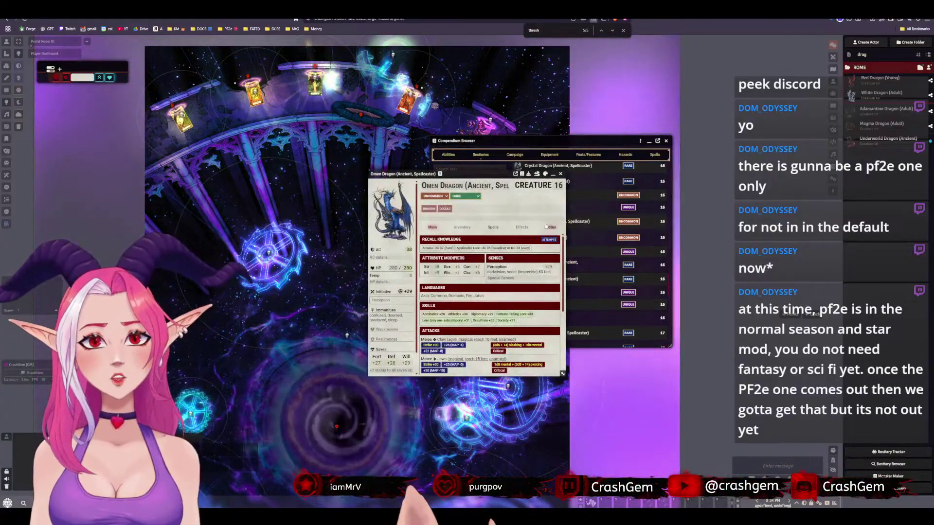
drag(463, 176, 299, 98)
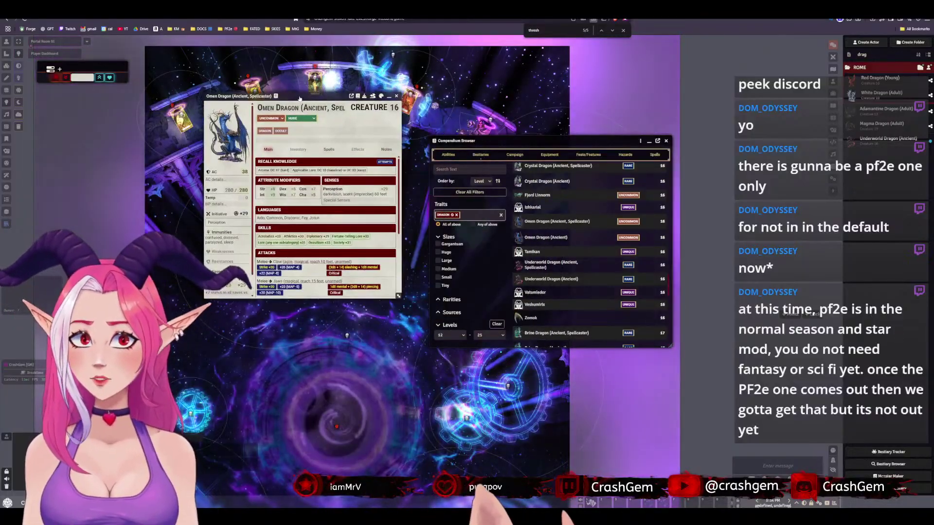
click(396, 96)
Examine the remaining higher-level dragons in the compendium list and return to the Omen Dragon entries
scroll(572, 234, down, 10)
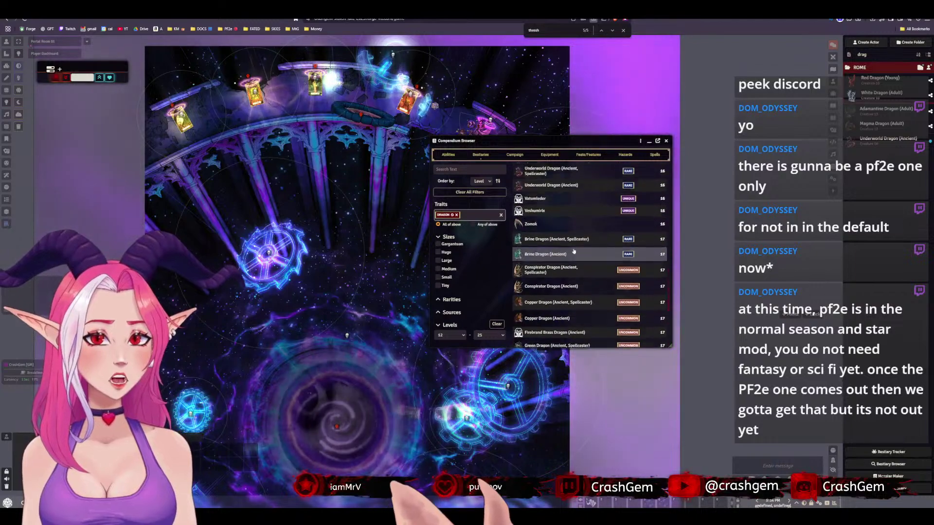
scroll(572, 252, down, 3)
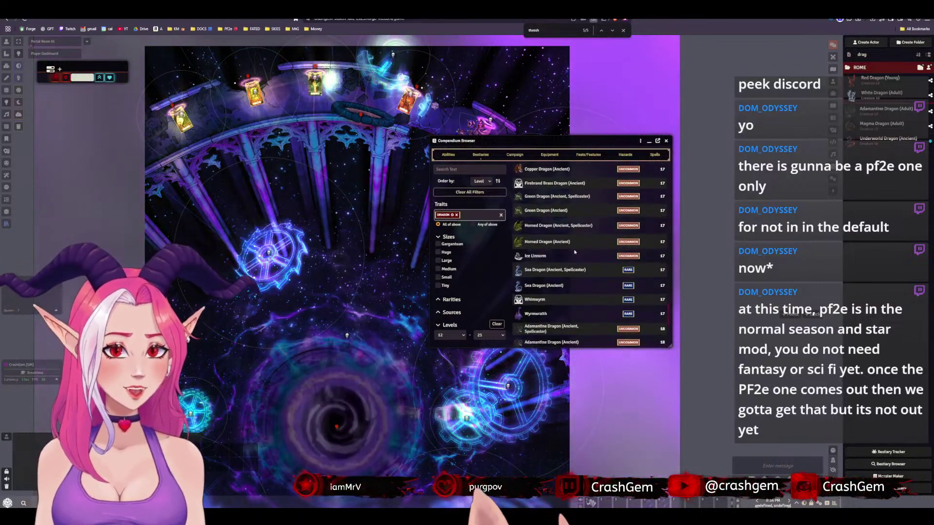
scroll(575, 250, down, 3)
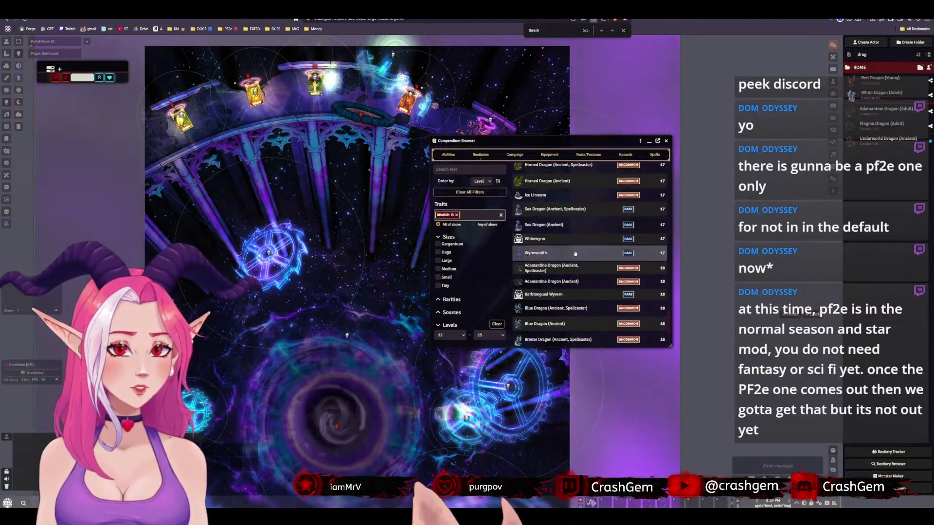
scroll(577, 259, down, 5)
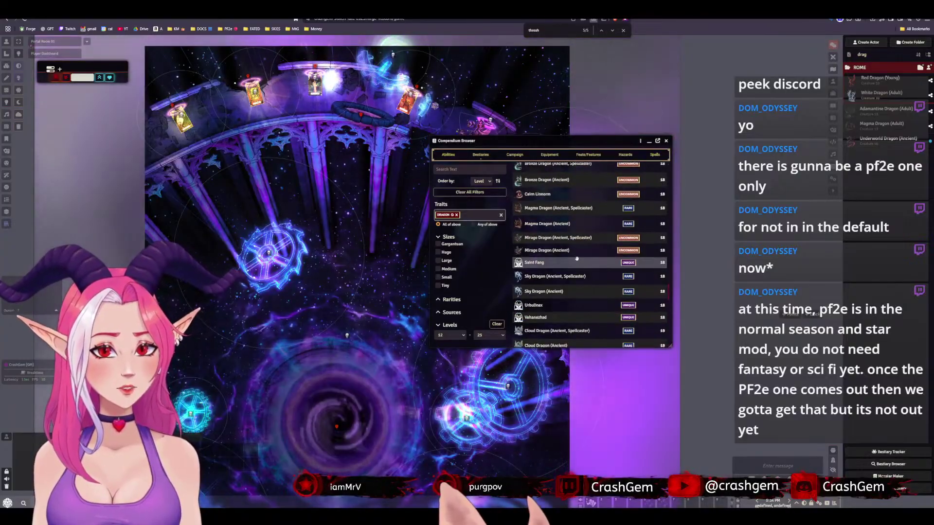
scroll(577, 258, down, 4)
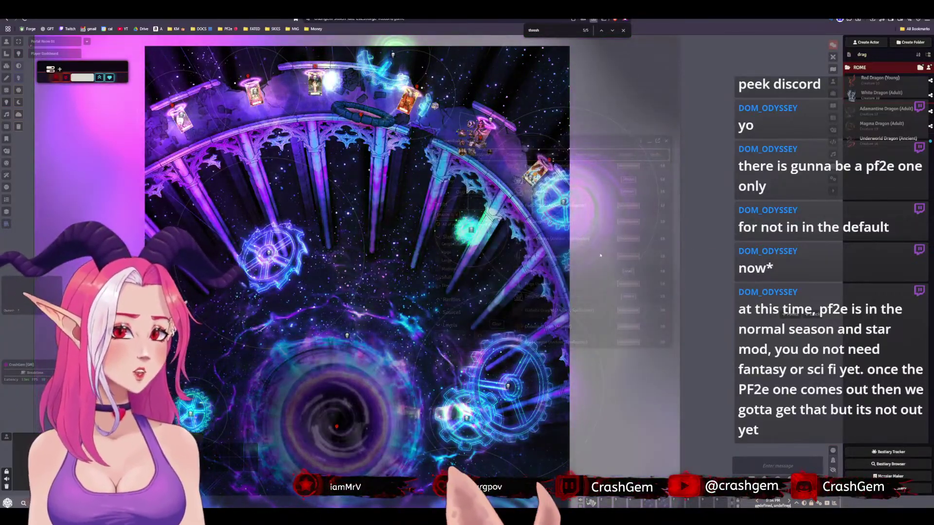
scroll(553, 297, down, 1)
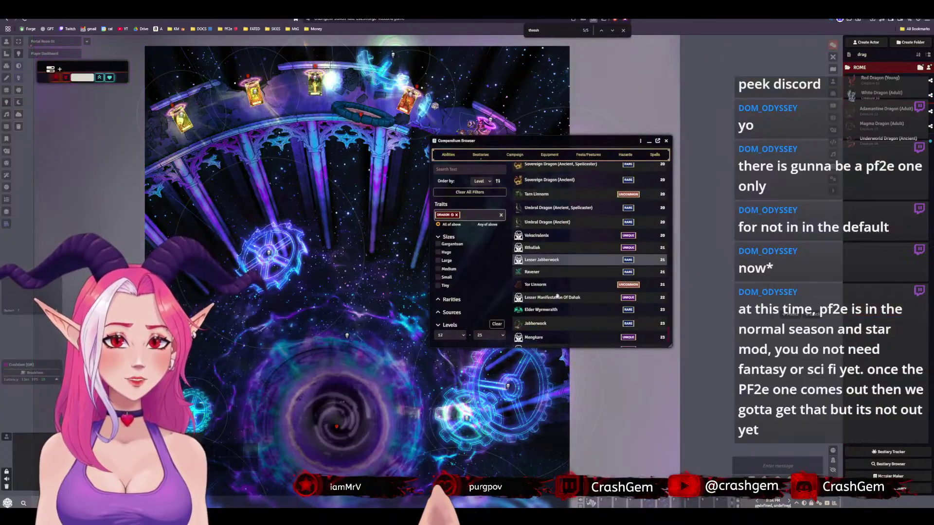
scroll(558, 294, up, 2)
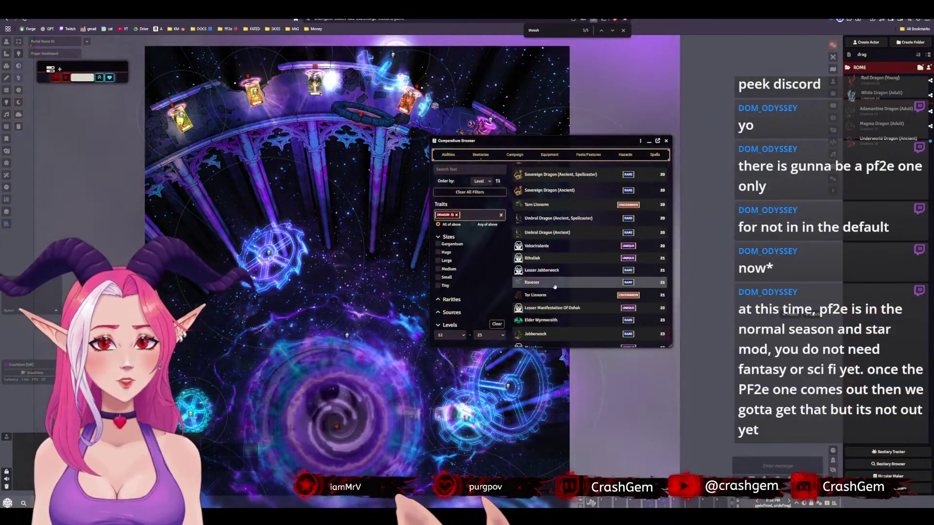
scroll(560, 281, up, 10)
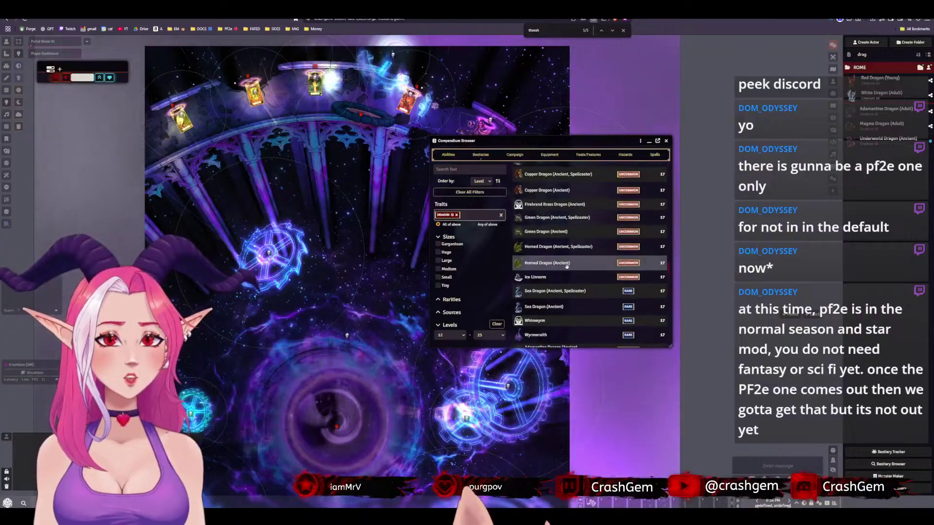
scroll(571, 266, up, 8)
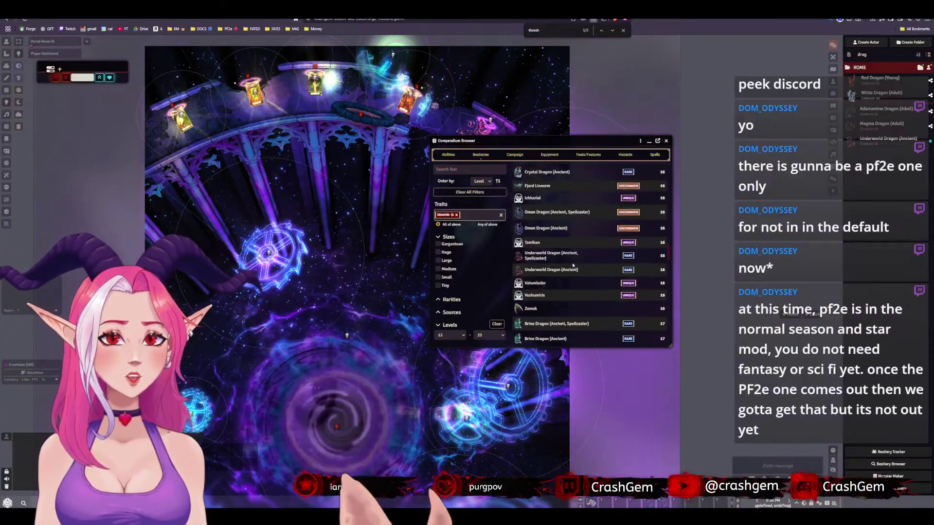
Import the Omen Dragon (Ancient, Spellcaster) into the ROME actor folder and open its sheet
drag(543, 215, 874, 69)
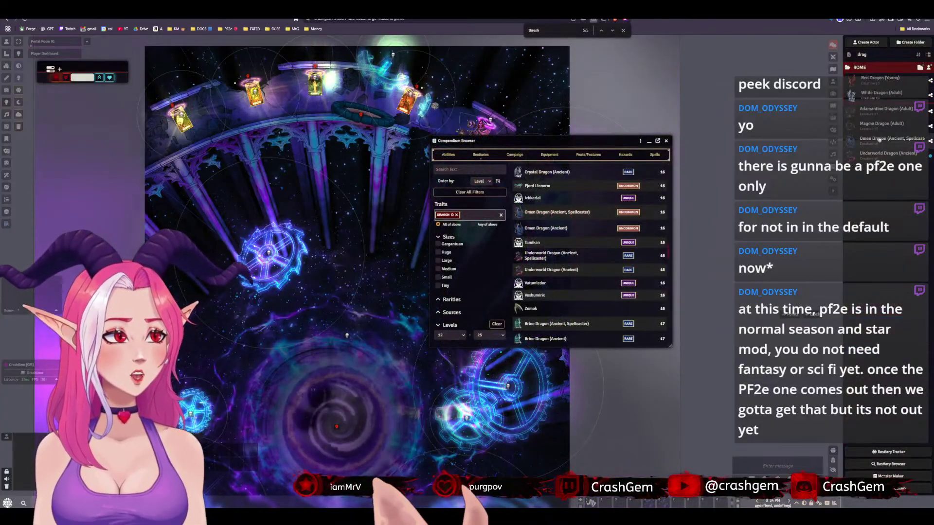
click(879, 140)
drag(457, 176, 364, 96)
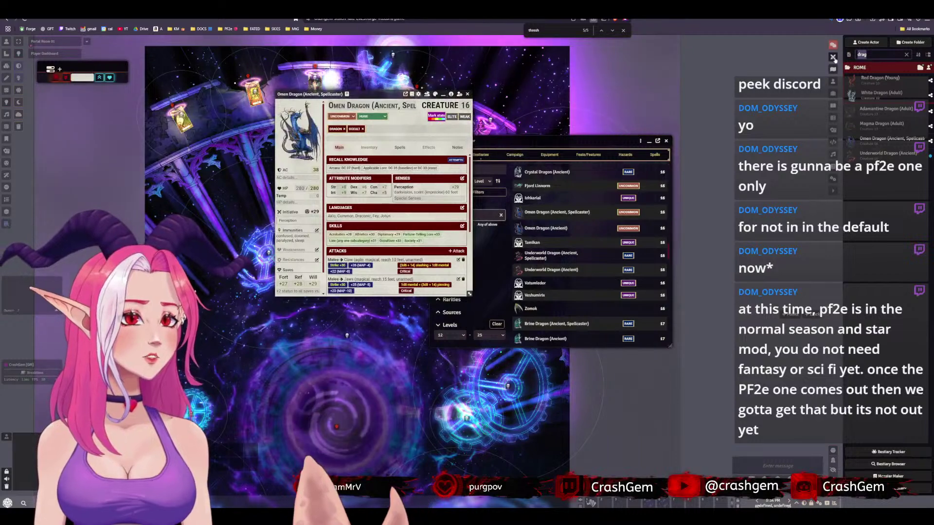
Search the actors for "star", open the Star Wyrm sheet beside the Omen Dragon and review its attacks, actions and passives
text(star)
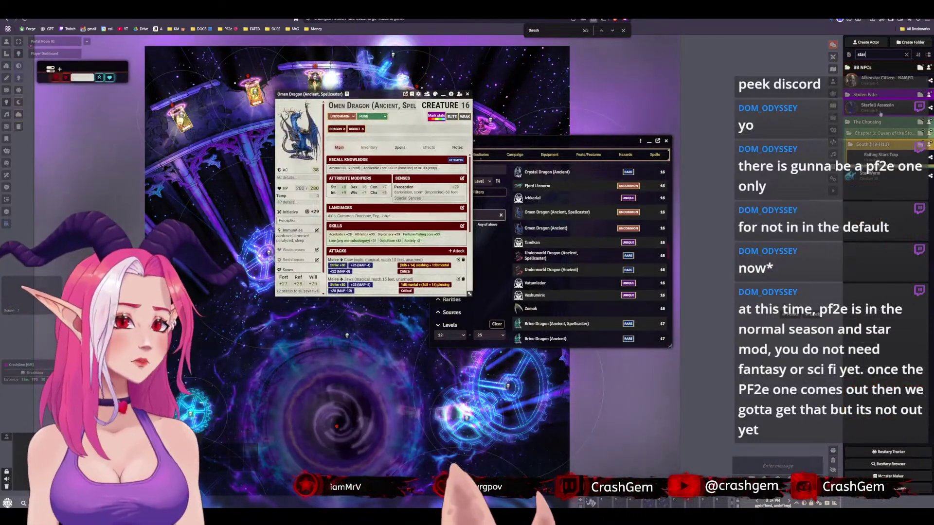
click(868, 176)
drag(431, 173, 542, 59)
scroll(573, 206, down, 3)
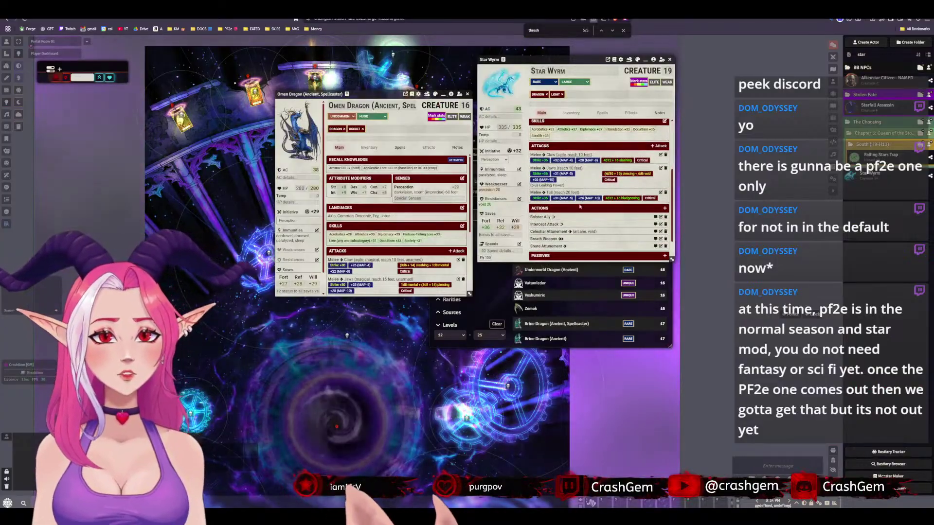
scroll(573, 206, down, 2)
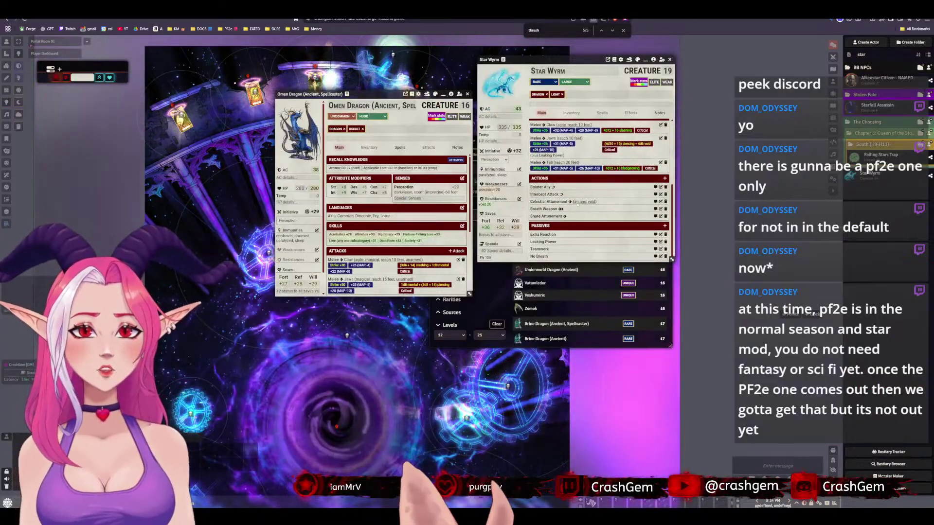
scroll(430, 243, down, 1)
Copy the Star Wyrm's Jaws attack onto the Omen Dragon and delete the dragon's original magical Jaws attack
scroll(430, 243, down, 1)
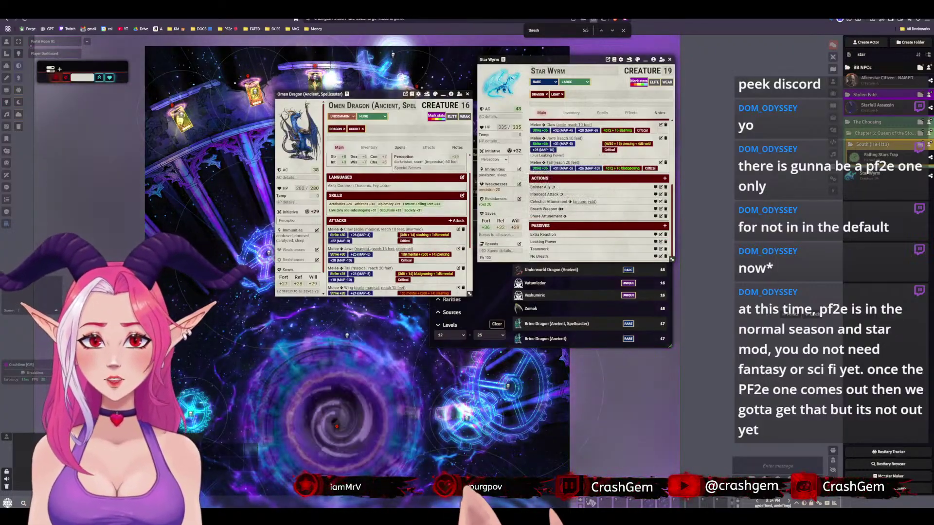
scroll(396, 224, down, 1)
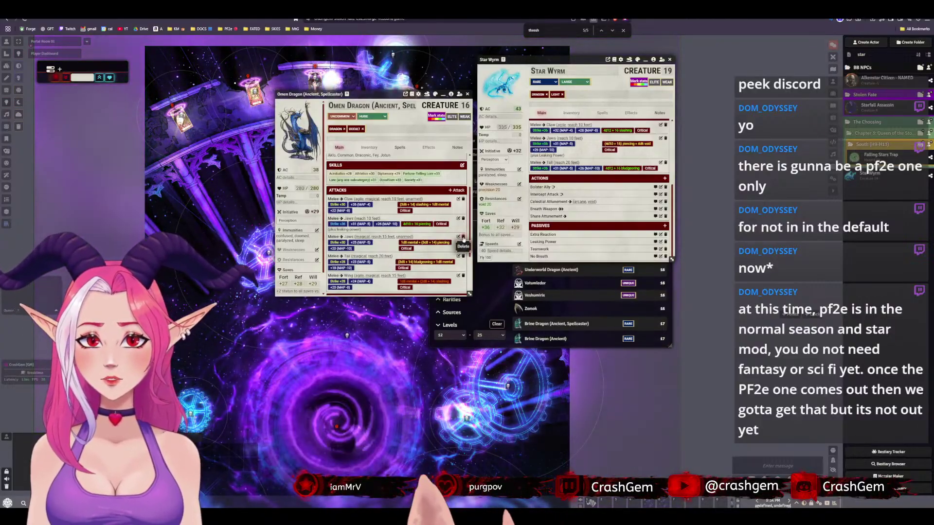
click(463, 237)
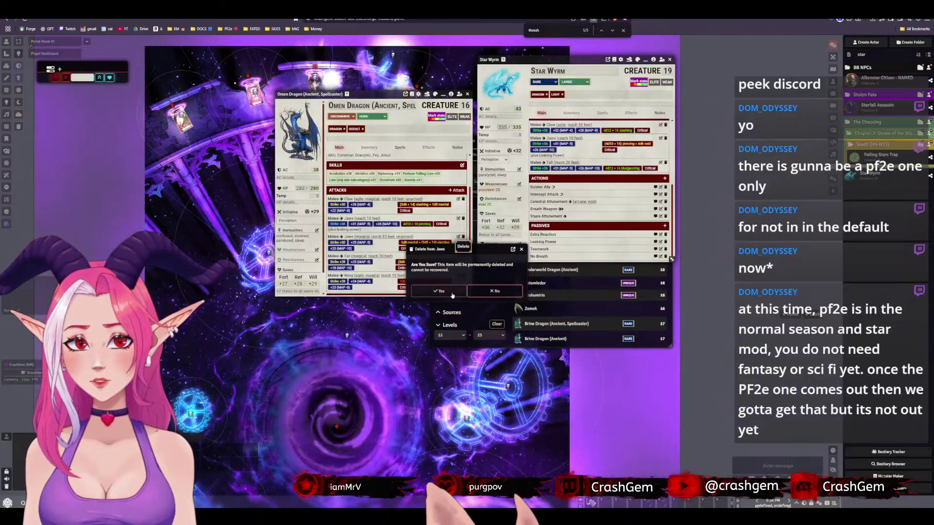
Set the copied Jaws attack's reach trait to 15 feet and its attack modifier to 30
click(458, 219)
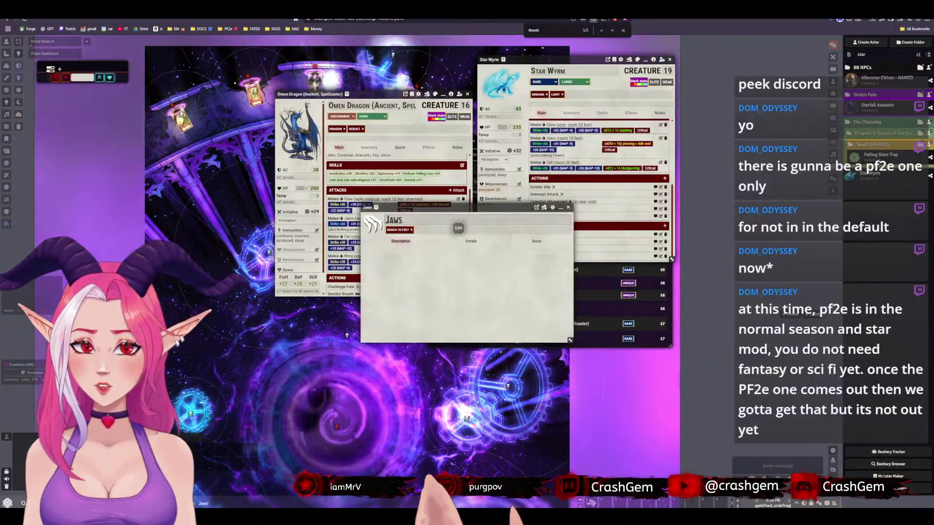
click(412, 230)
text(15)
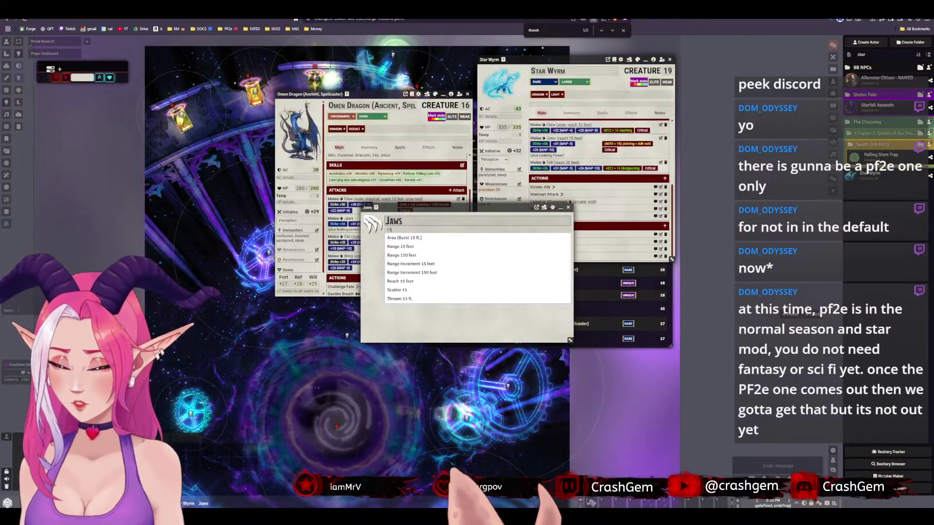
click(412, 283)
click(471, 241)
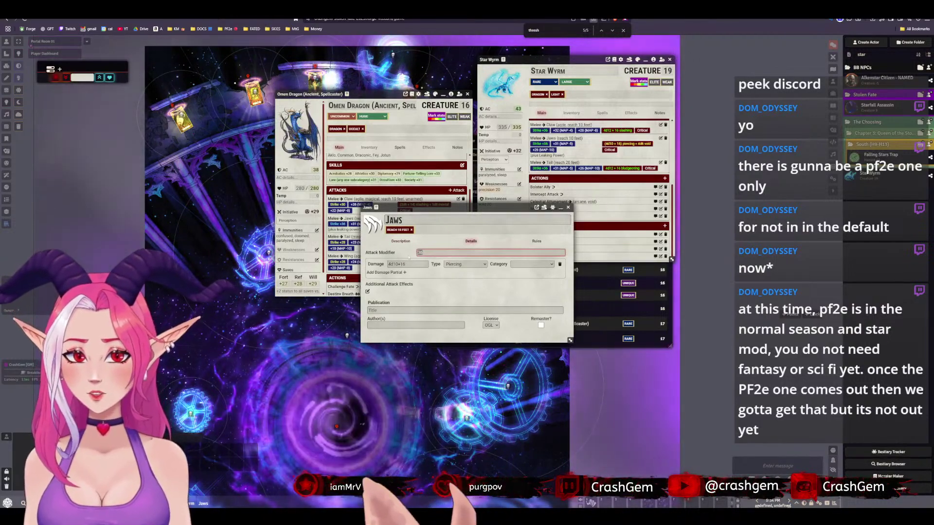
key(BackSpace)
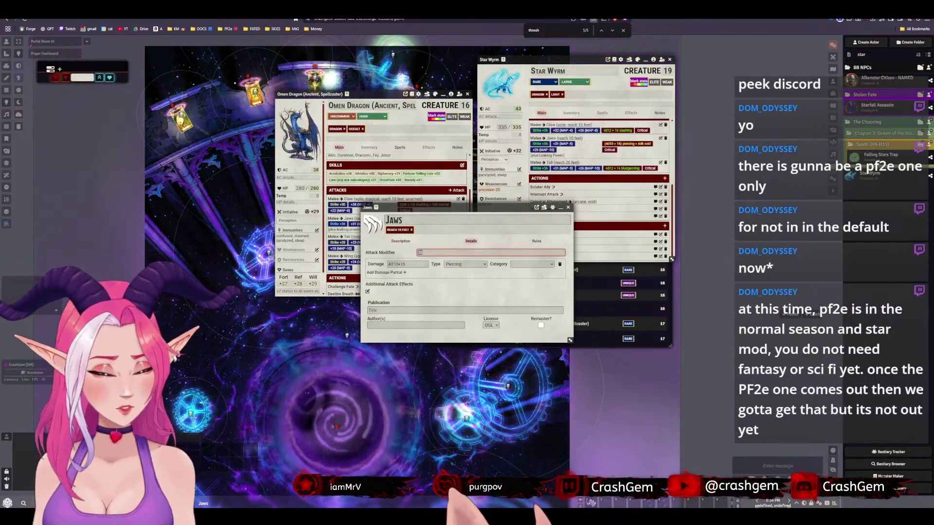
text(0)
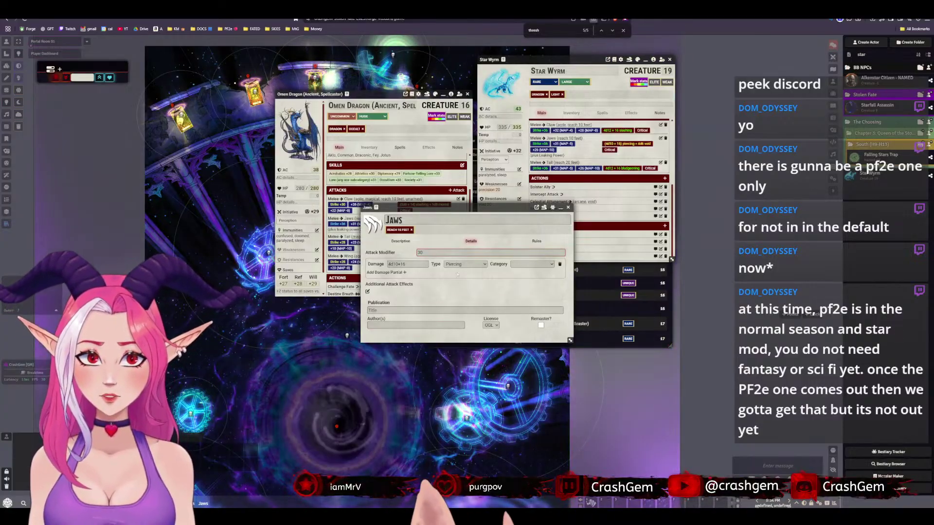
key(Return)
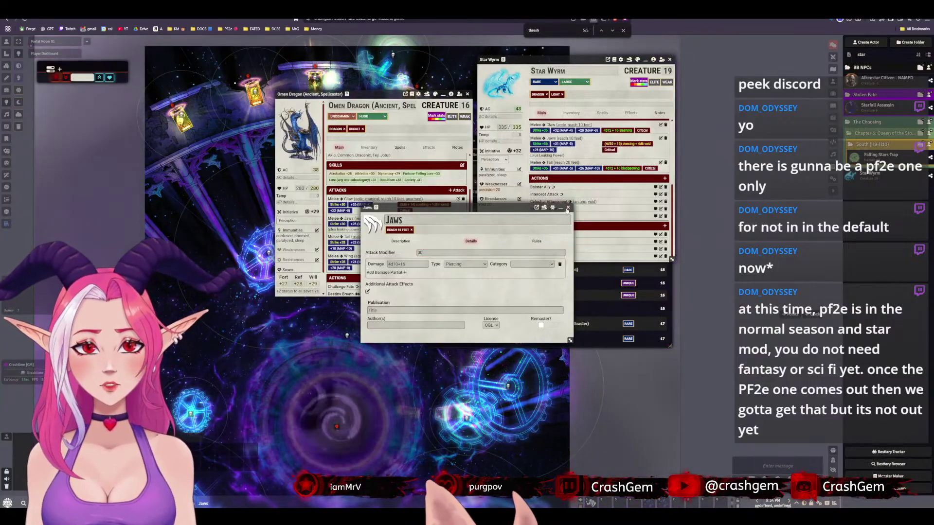
click(568, 208)
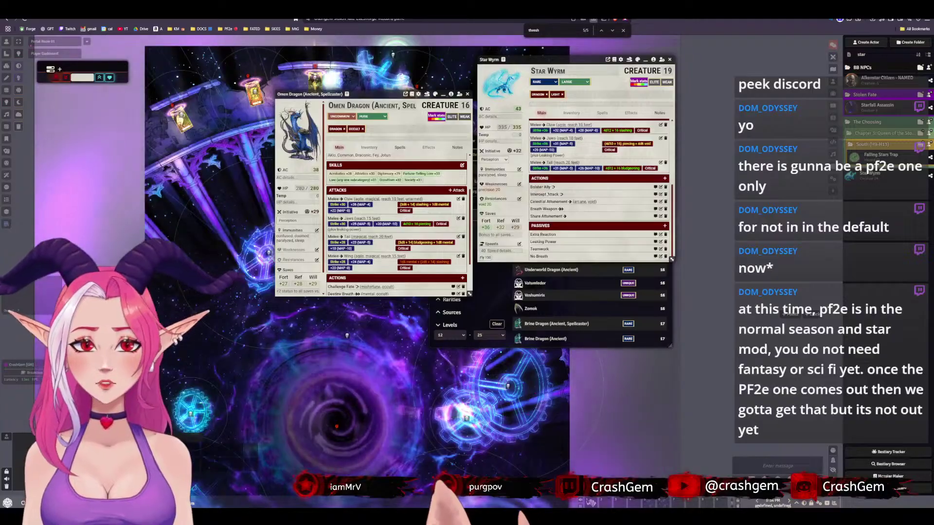
Enlarge the Omen Dragon sheet and copy the Star Wyrm's Breath Weapon action onto it
drag(469, 293, 485, 430)
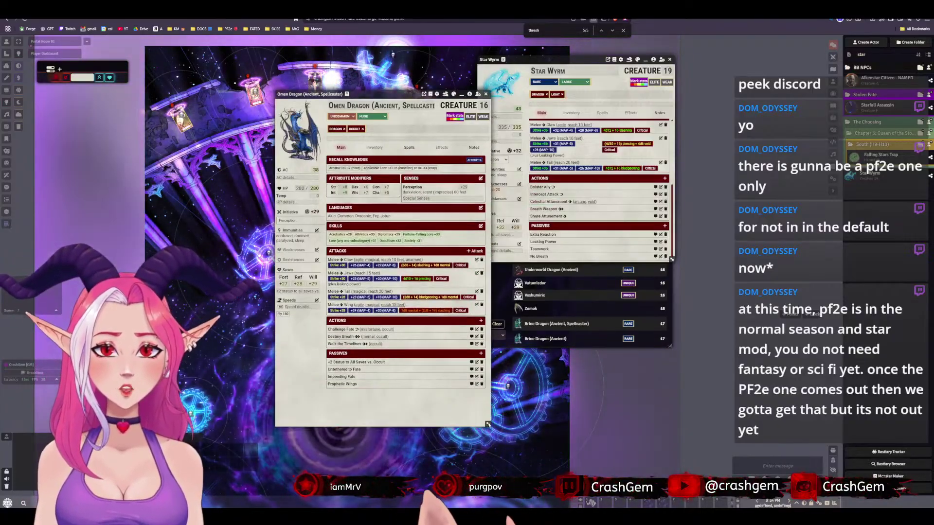
drag(548, 210, 536, 310)
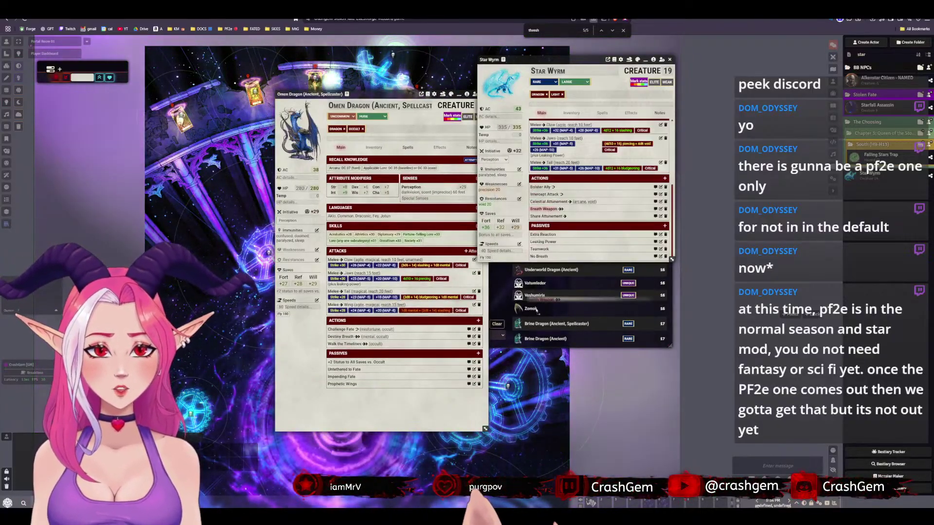
drag(380, 346, 380, 346)
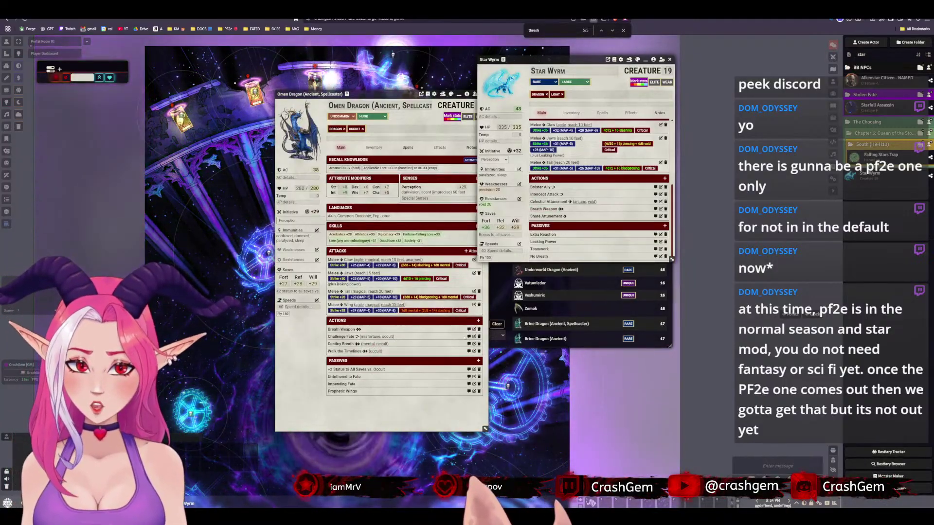
Rename the Omen Dragon's copied Breath Weapon action to Galaxy Breath Weapon and close its sheet
click(473, 329)
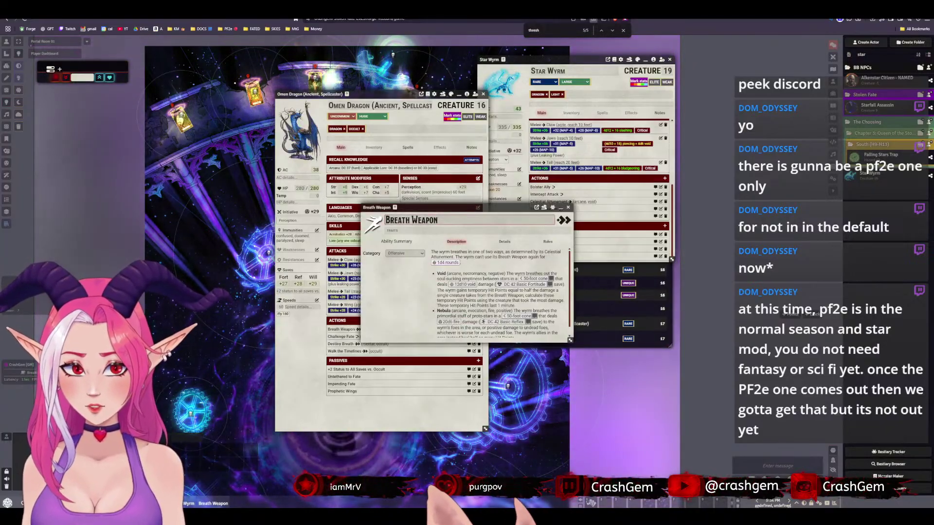
text(laxy)
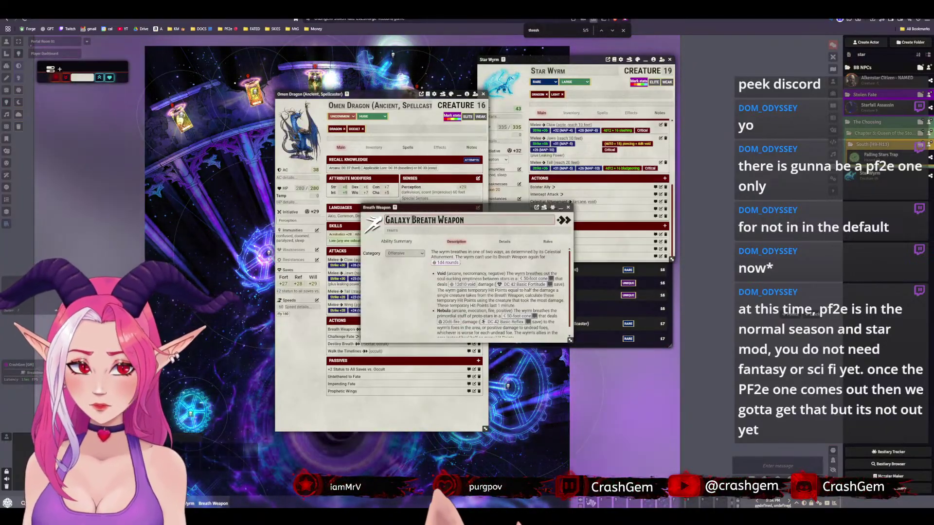
click(568, 207)
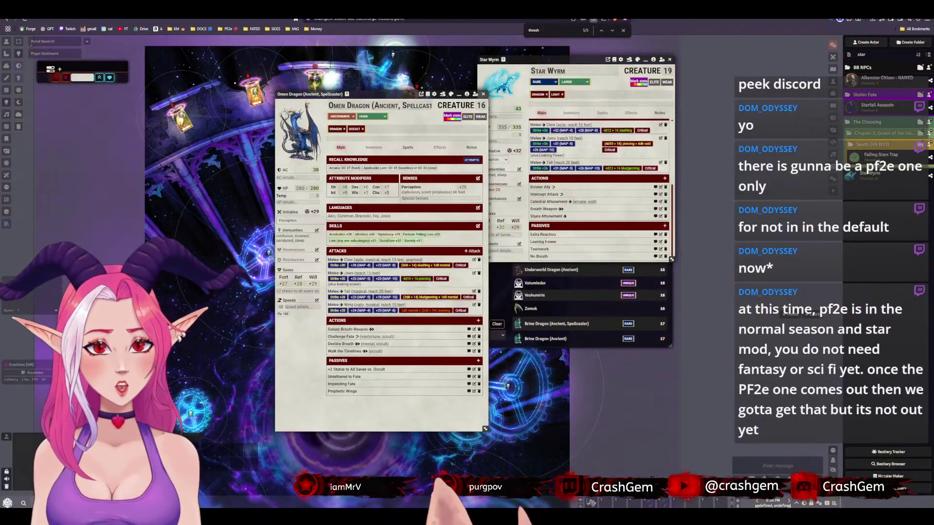
Copy the Star Wyrm's Extra Reaction, Leaking Power and No Breath passives onto the Omen Dragon
drag(355, 422, 354, 421)
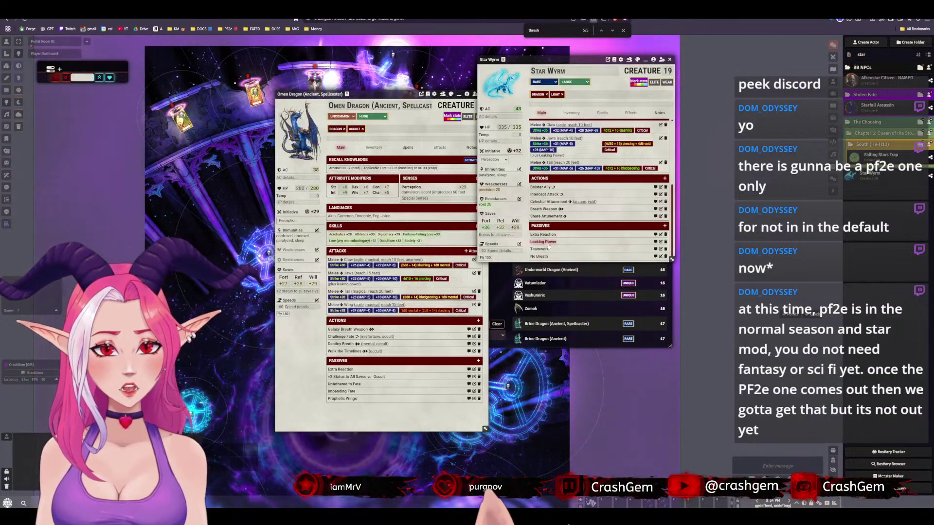
drag(415, 379, 415, 379)
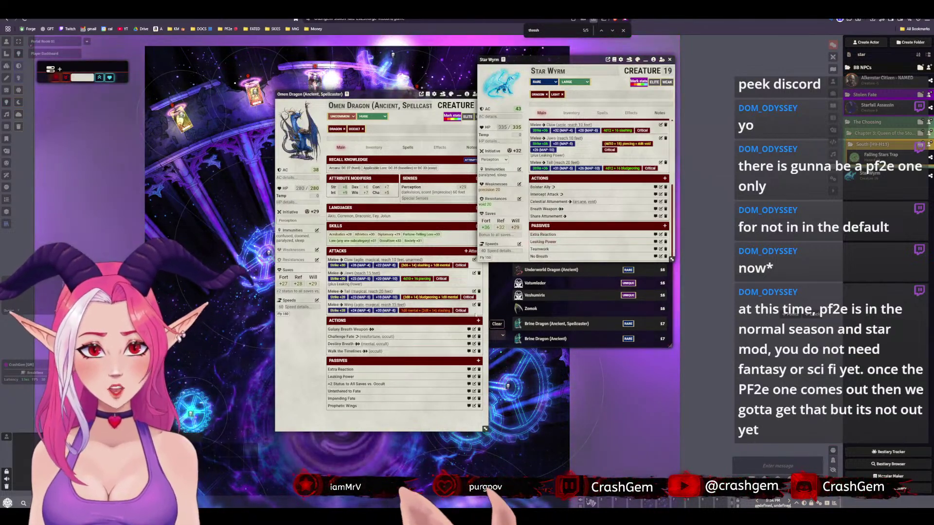
scroll(550, 253, down, 1)
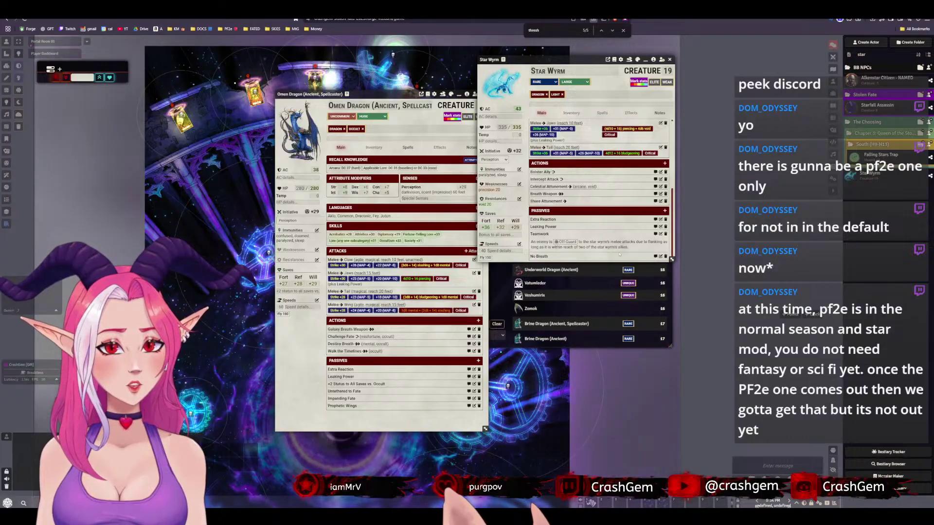
click(539, 256)
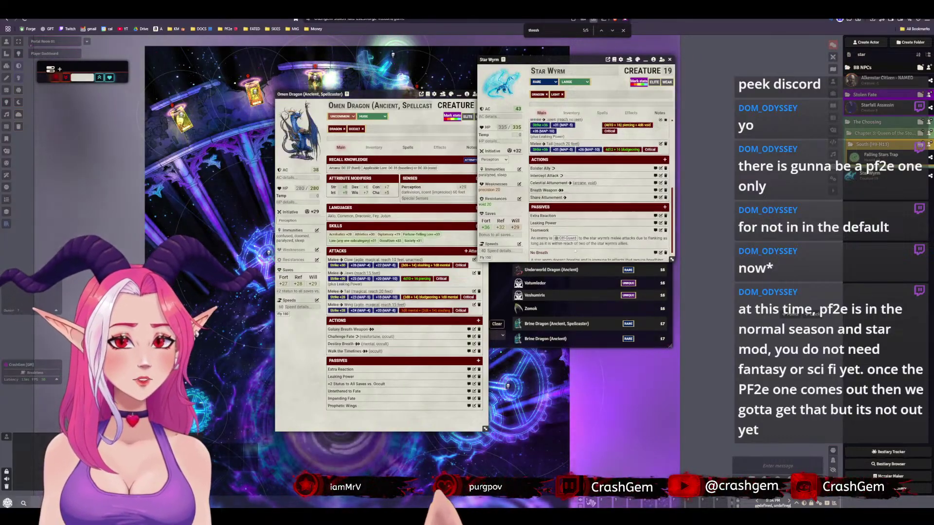
scroll(601, 258, down, 1)
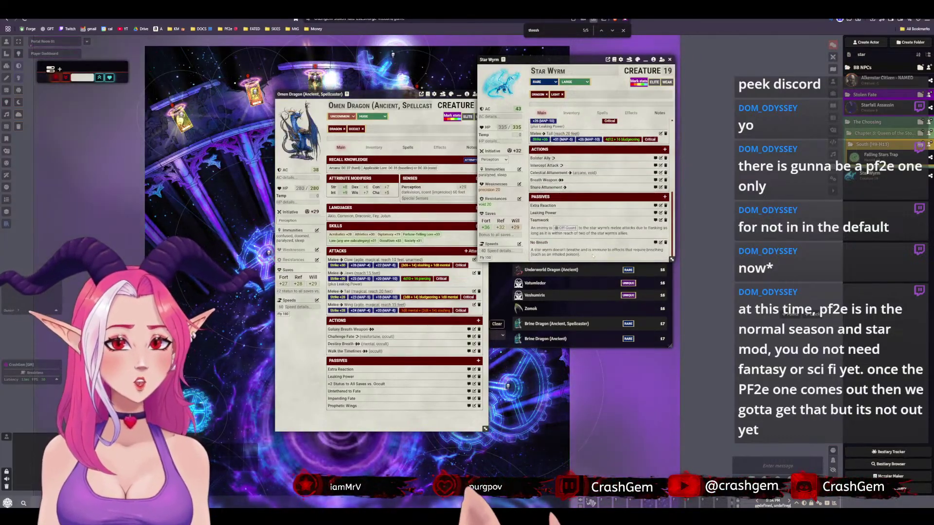
drag(536, 245, 387, 404)
Copy the Star Wyrm's Intercept Attack, Bolster Ally, Celestial Attunement and Share Attunement actions onto the Omen Dragon
scroll(598, 204, up, 4)
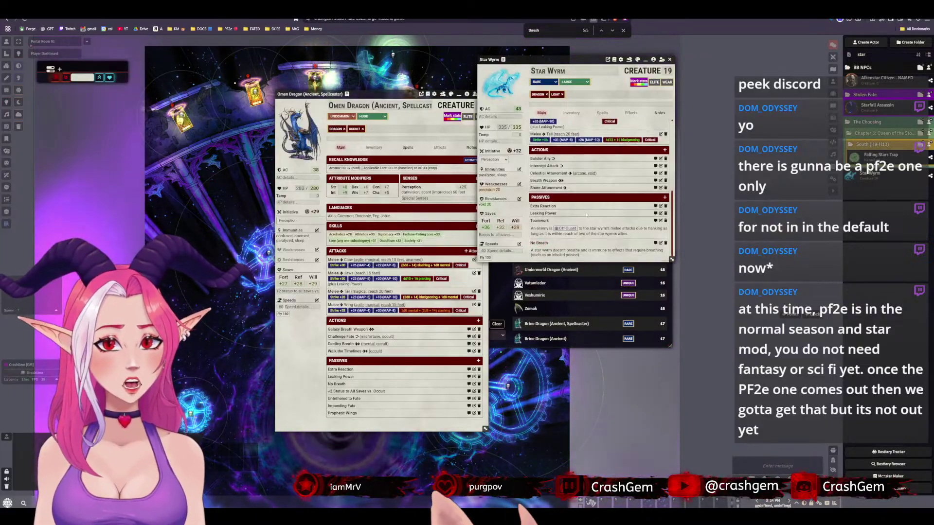
scroll(564, 235, down, 1)
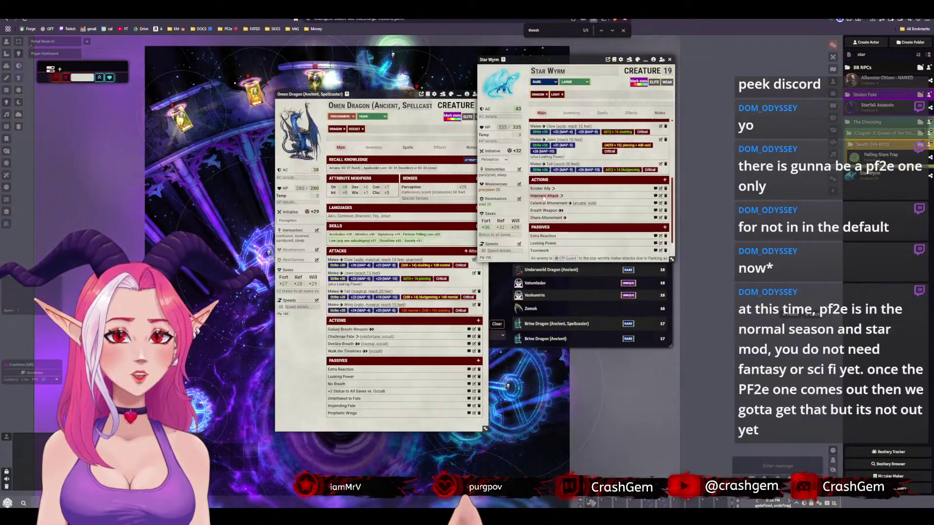
drag(553, 206, 359, 348)
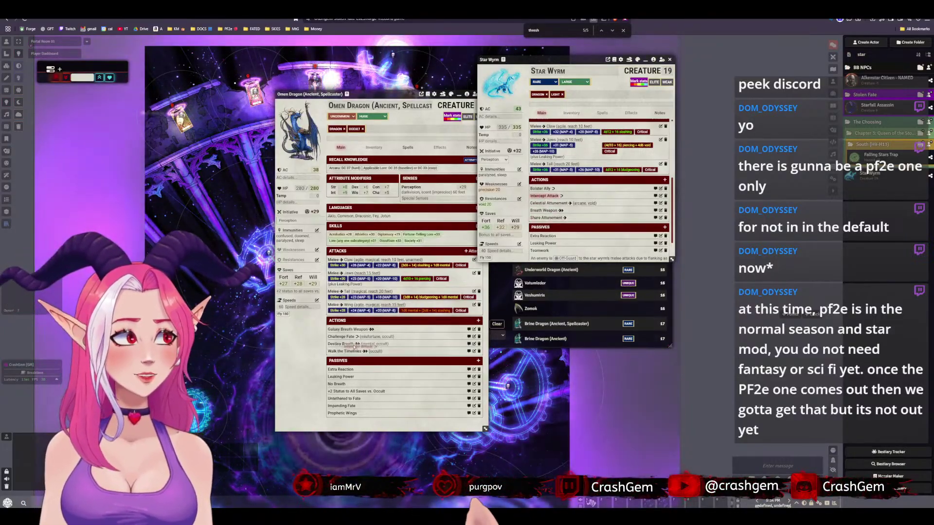
drag(358, 348, 358, 346)
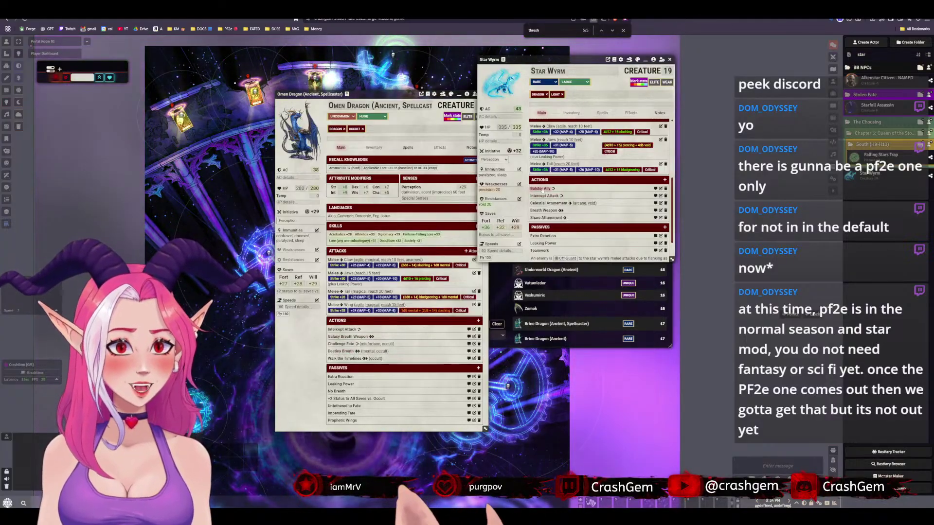
drag(542, 189, 359, 336)
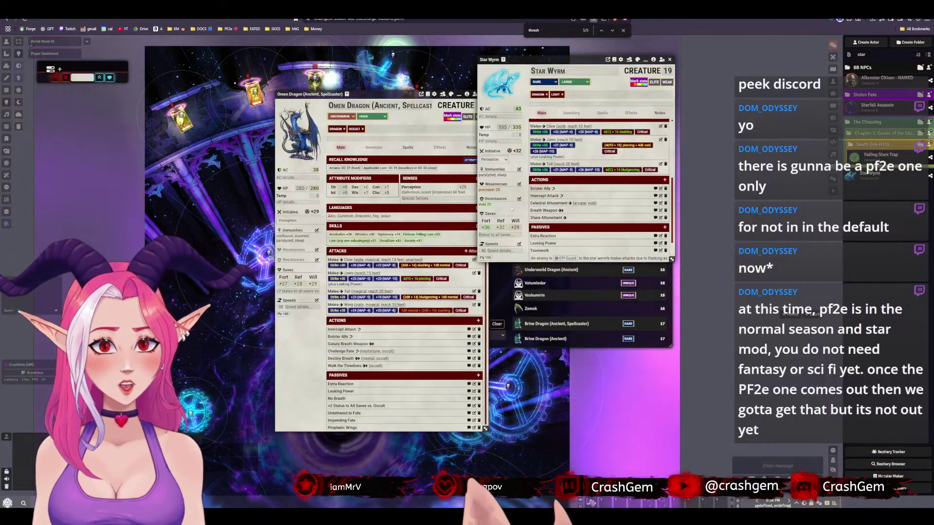
drag(542, 204, 380, 355)
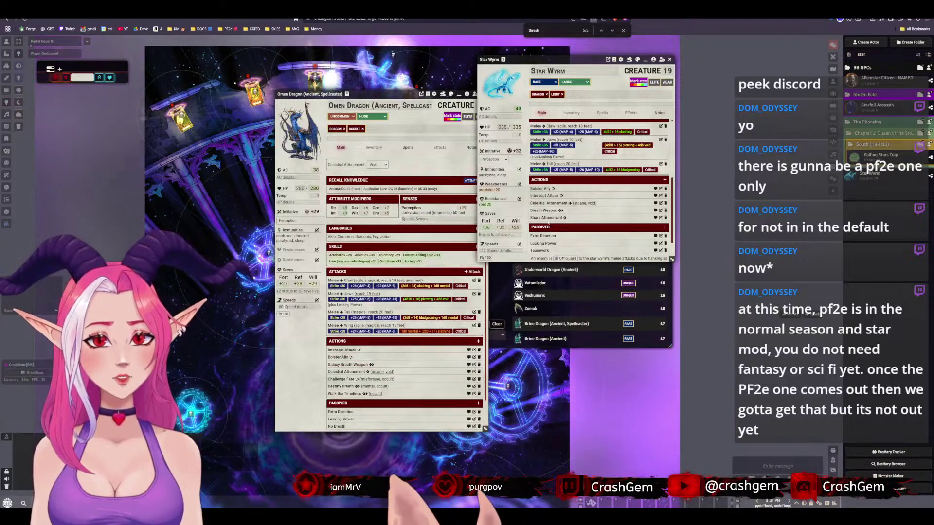
drag(547, 218, 369, 376)
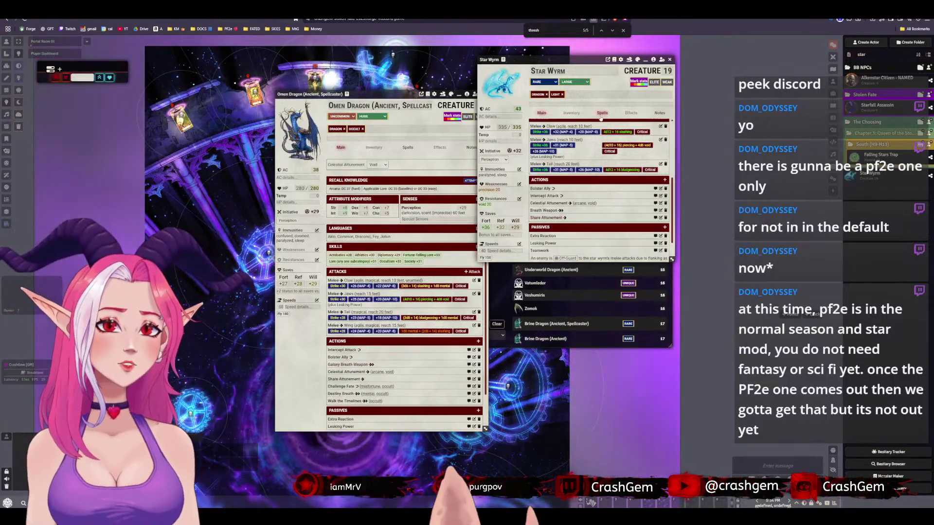
Check the Star Wyrm's spells and close its sheet
scroll(603, 179, up, 5)
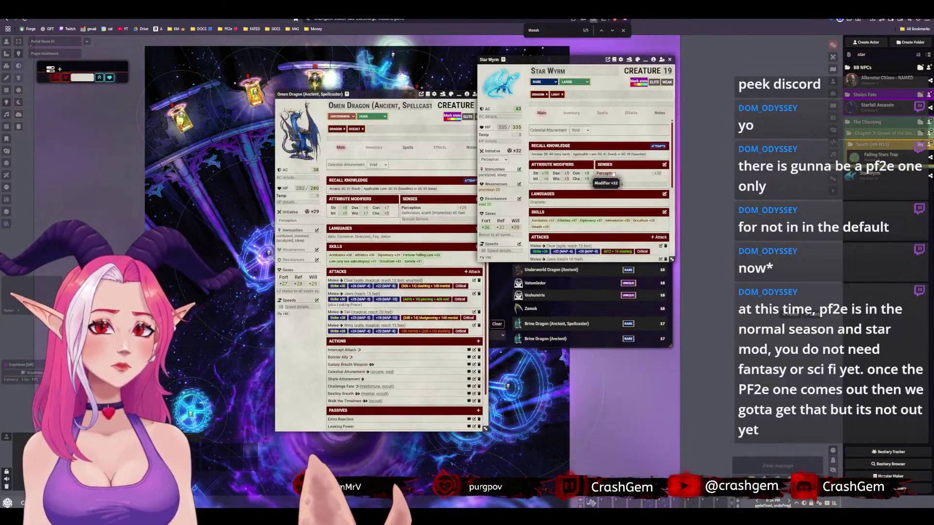
click(602, 113)
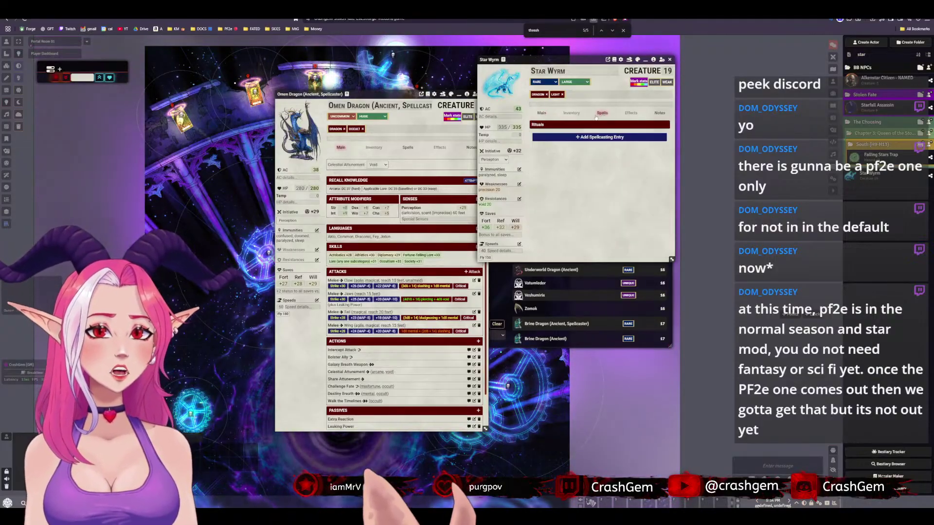
click(669, 59)
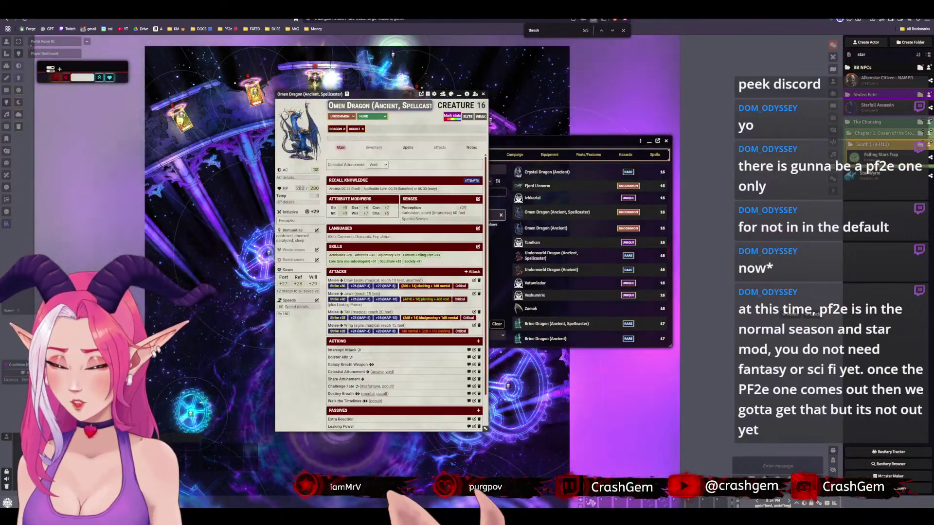
Rename the Omen Dragon actor to Galaxy Void Dragon
text(G)
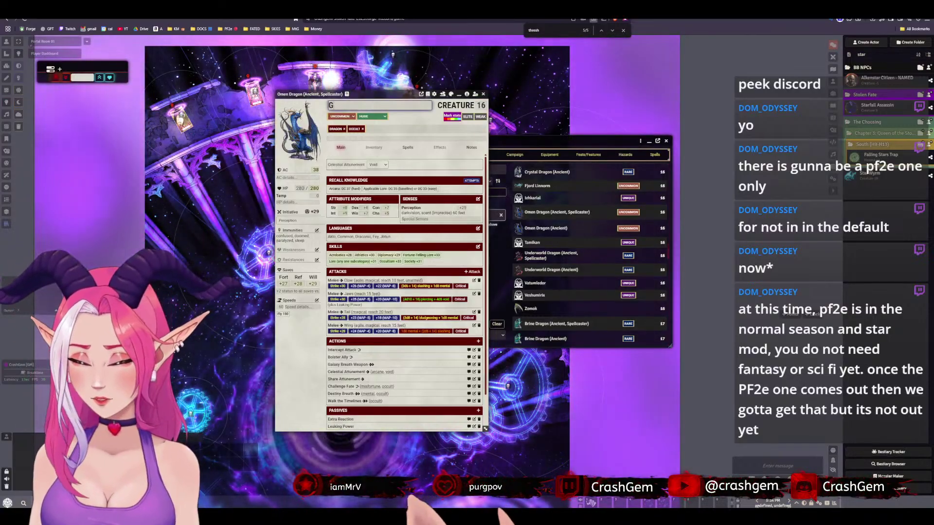
text(alaxy Void)
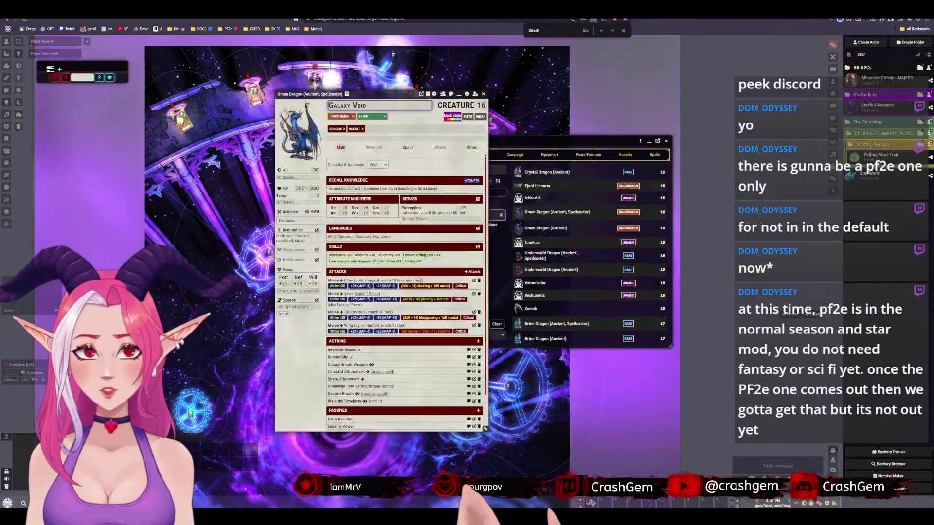
text( Dragon)
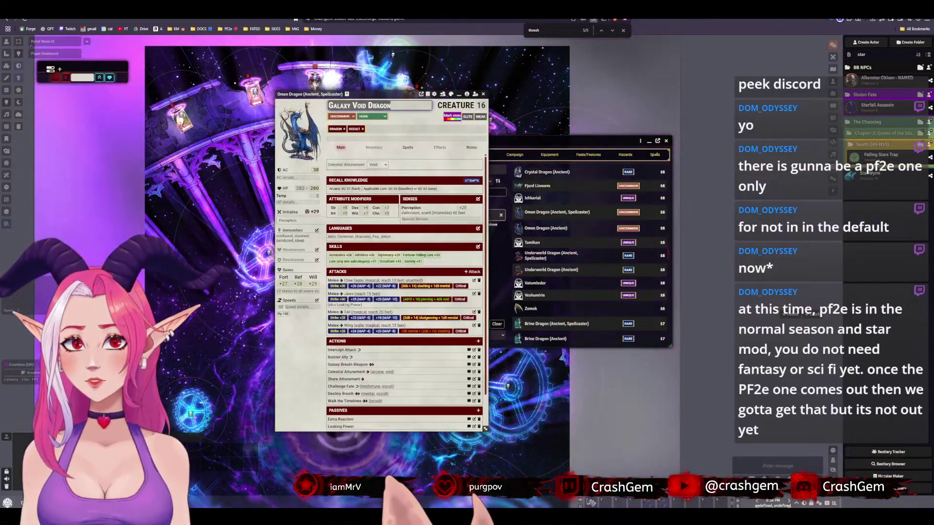
key(Return)
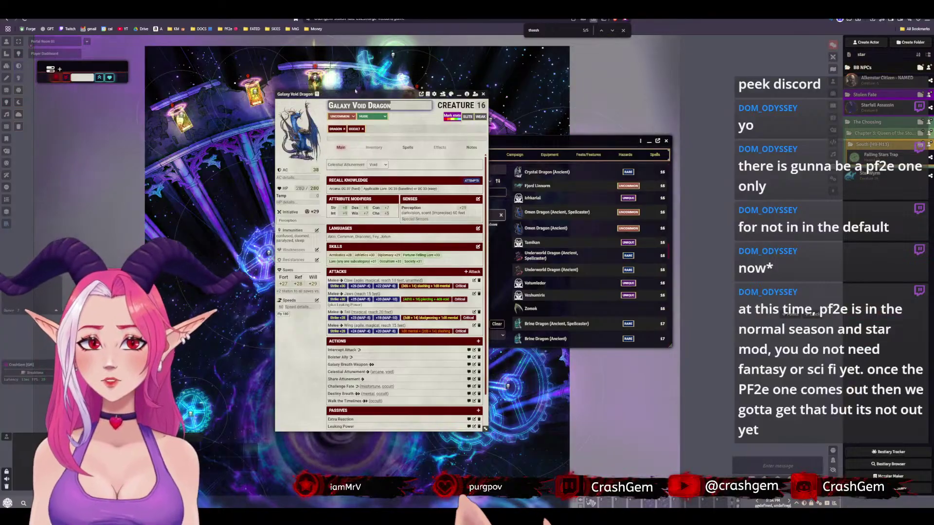
Name the dragon's prototype token Galaxy Void Dragon and link its actor data
click(466, 95)
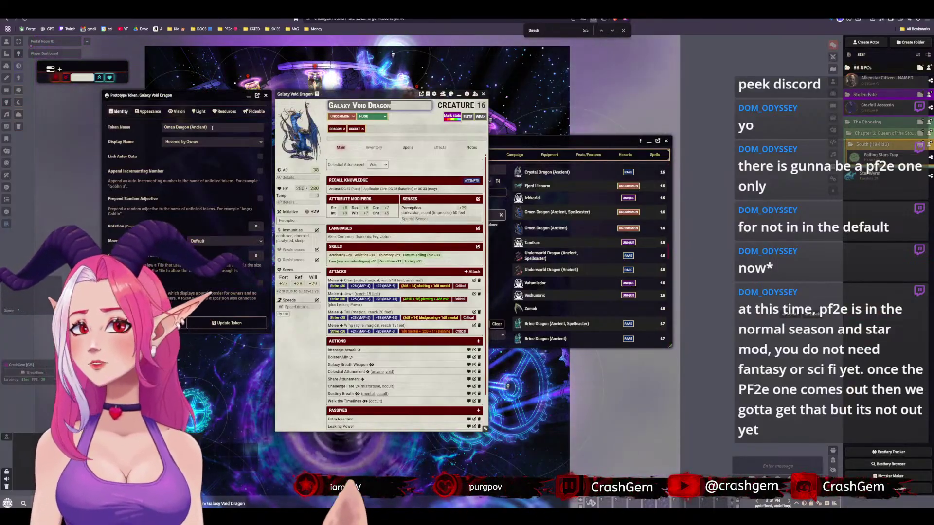
click(214, 127)
key(ctrl+v)
click(260, 157)
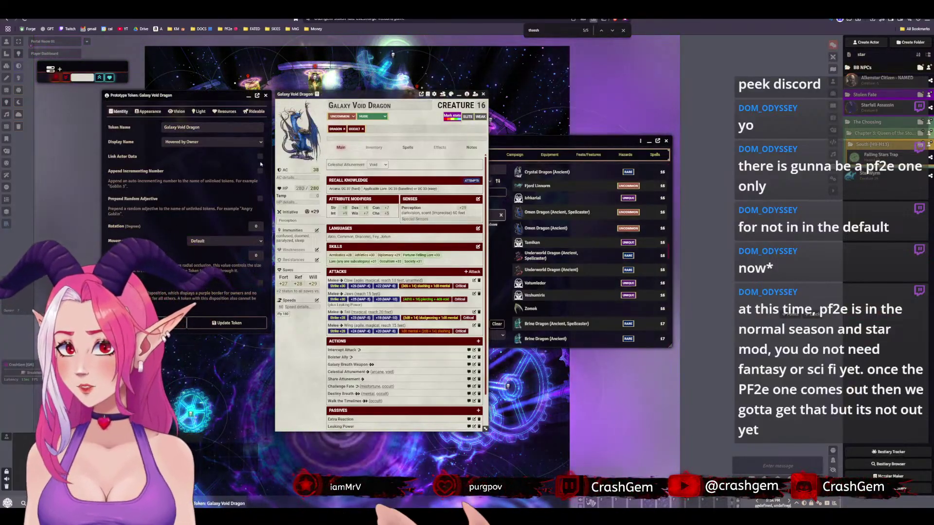
Give the prototype token's artwork a magenta tint color
click(148, 111)
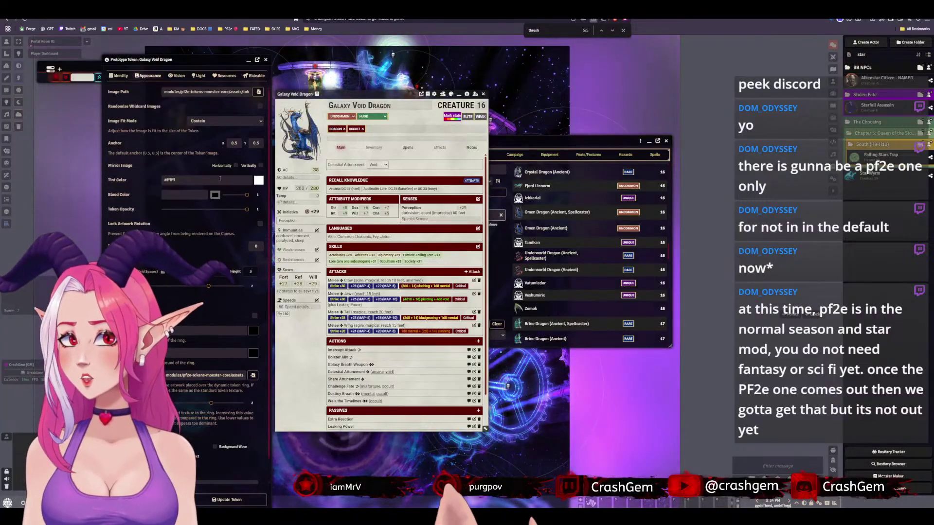
click(258, 180)
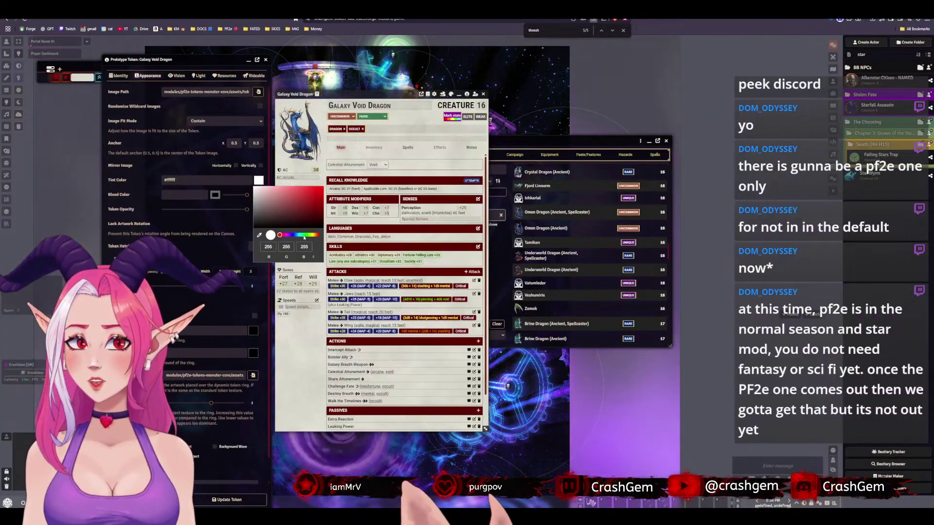
drag(304, 236, 289, 235)
click(189, 167)
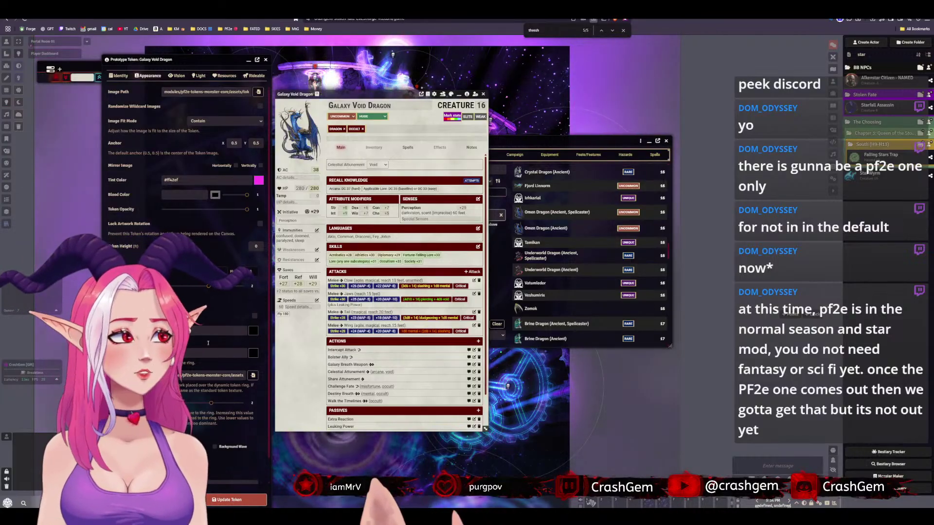
Set the prototype token's name to display when hovered by anyone and update the token
click(118, 76)
click(212, 106)
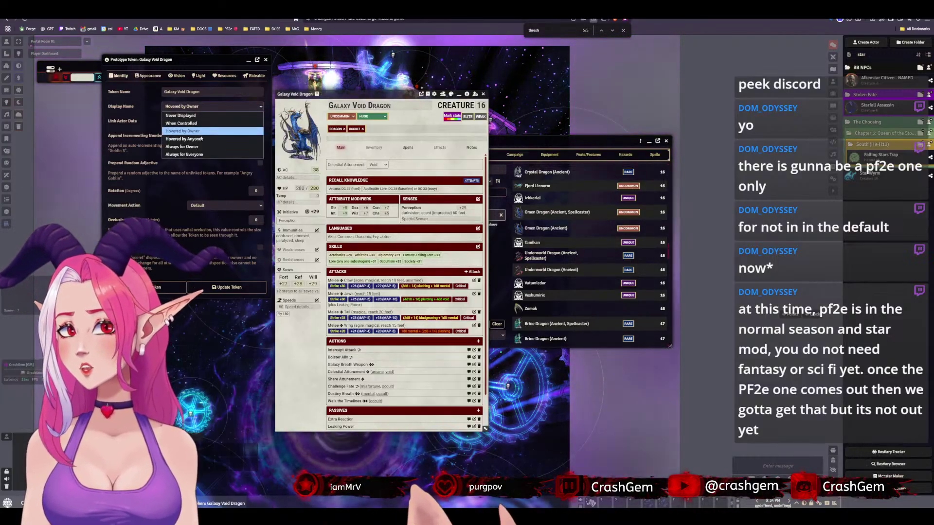
click(200, 138)
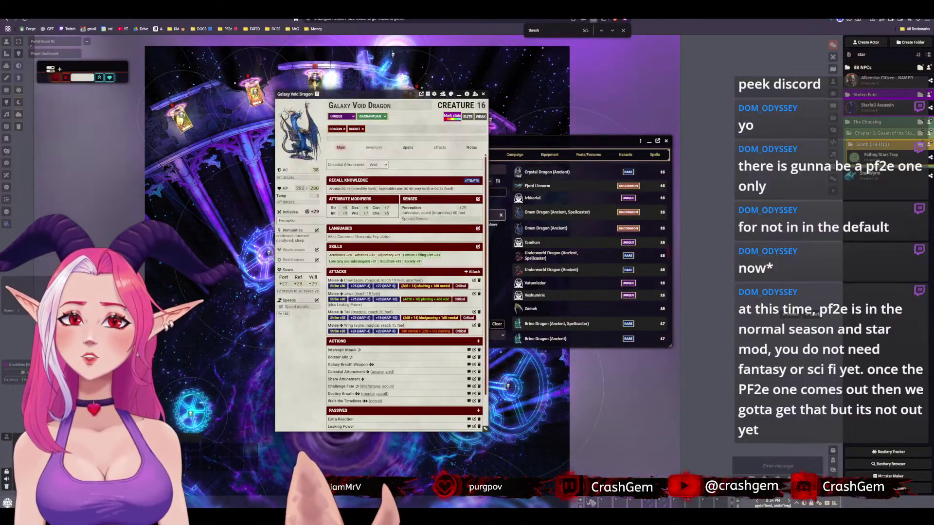
Make the Galaxy Void Dragon Unique and Gargantuan and add the Void trait
click(378, 128)
text(void)
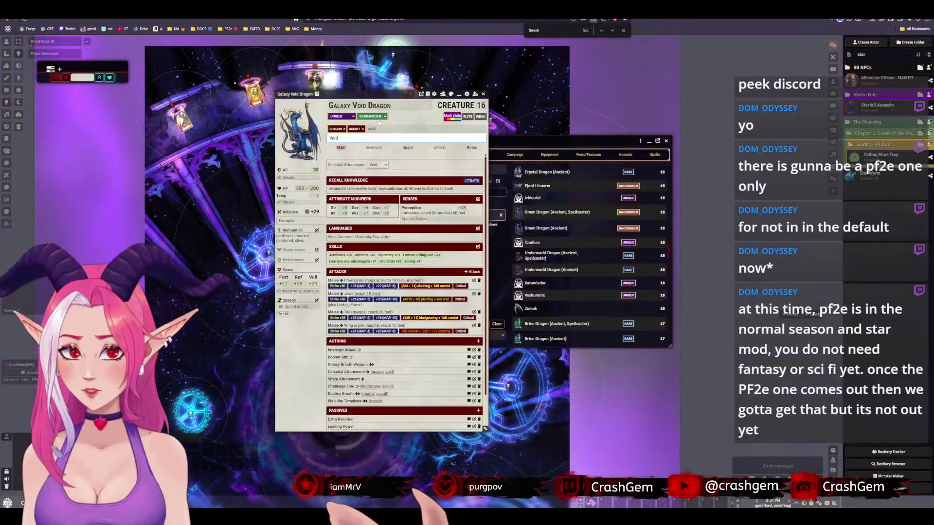
click(415, 138)
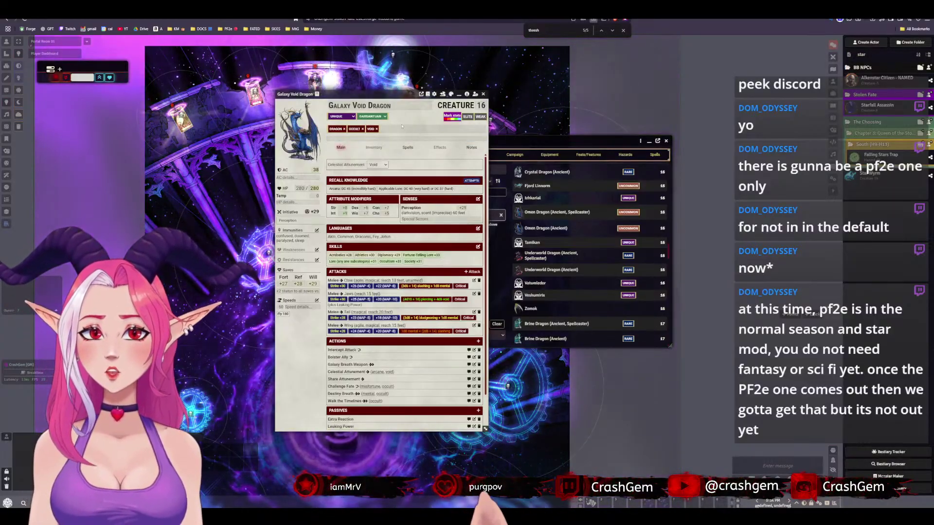
Upload the FATE-Dragon-Space artwork to 00-Stolen-Fate/SF-Actors/SF-Fiends and set it as the Galaxy Void Dragon's portrait
click(318, 157)
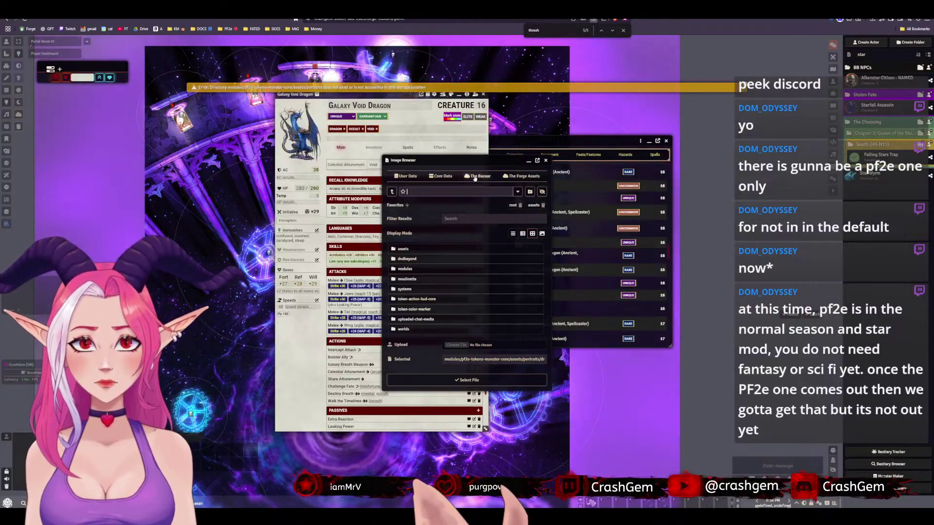
click(478, 176)
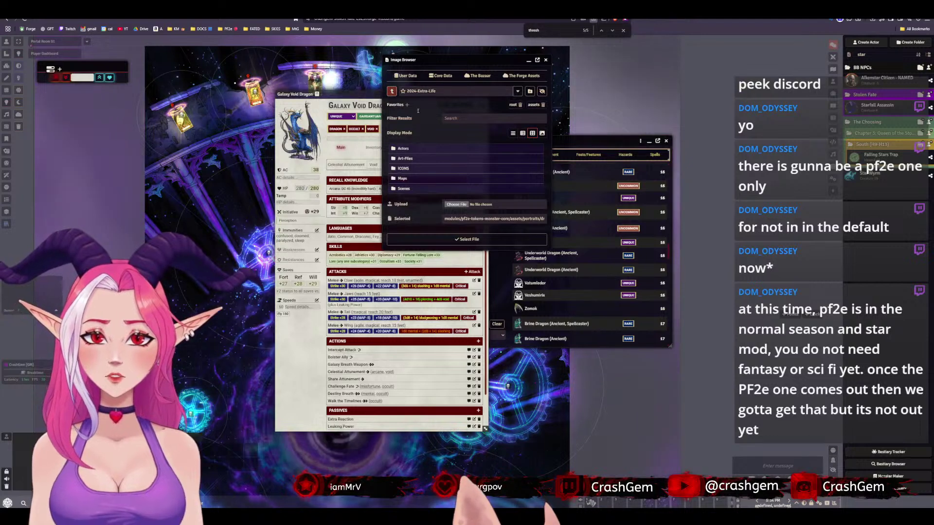
click(410, 168)
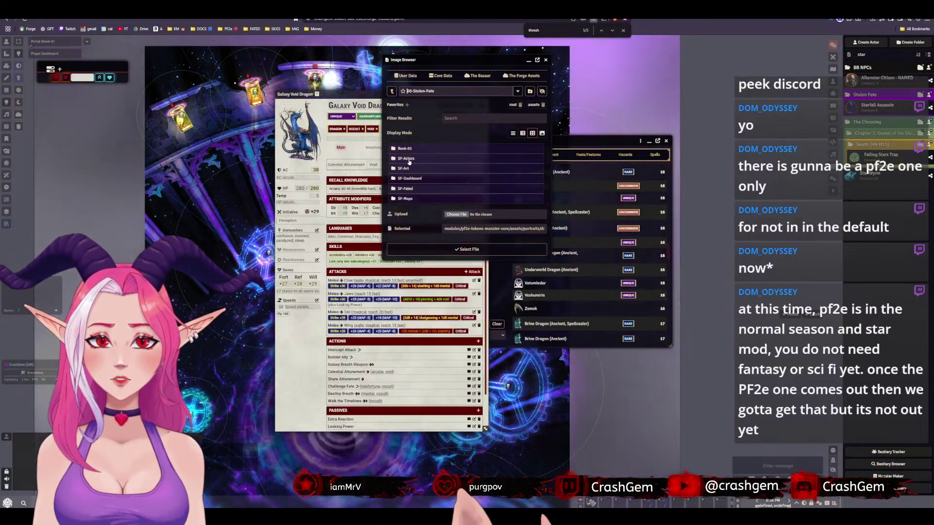
click(409, 157)
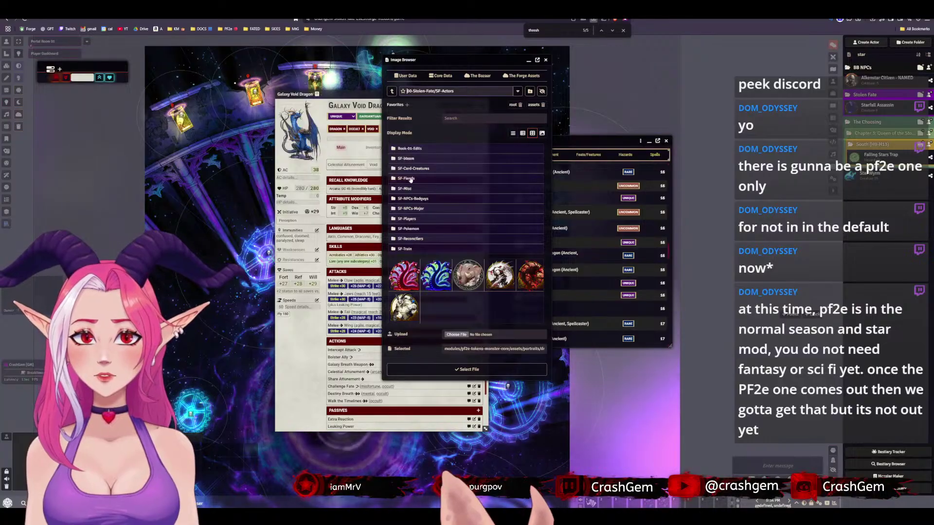
click(409, 179)
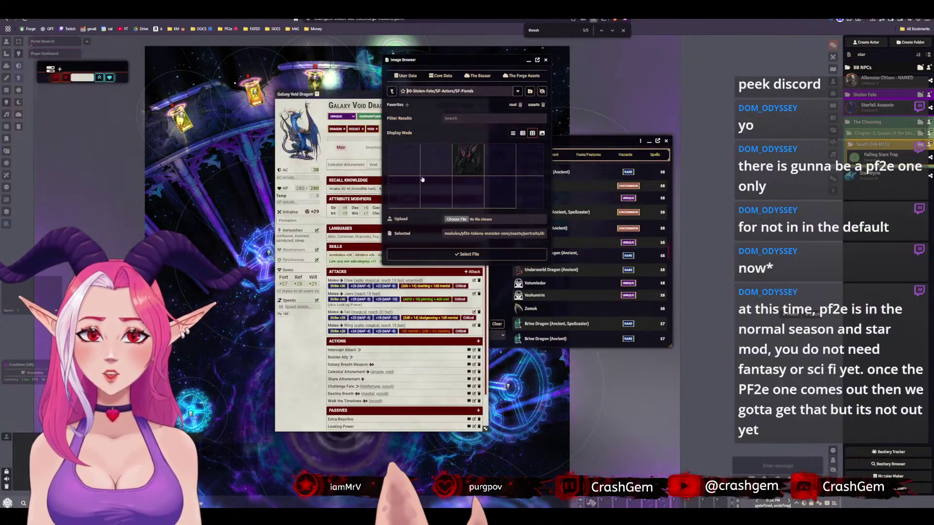
click(455, 219)
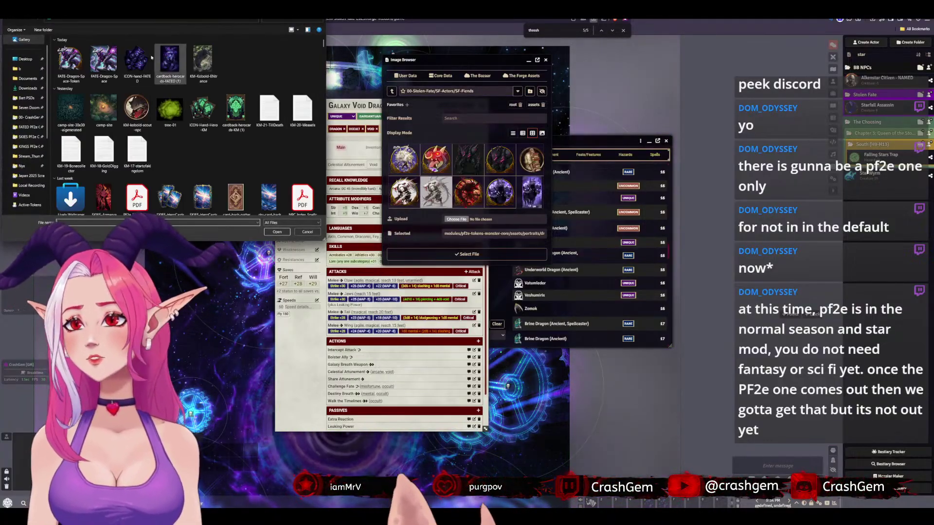
double_click(103, 60)
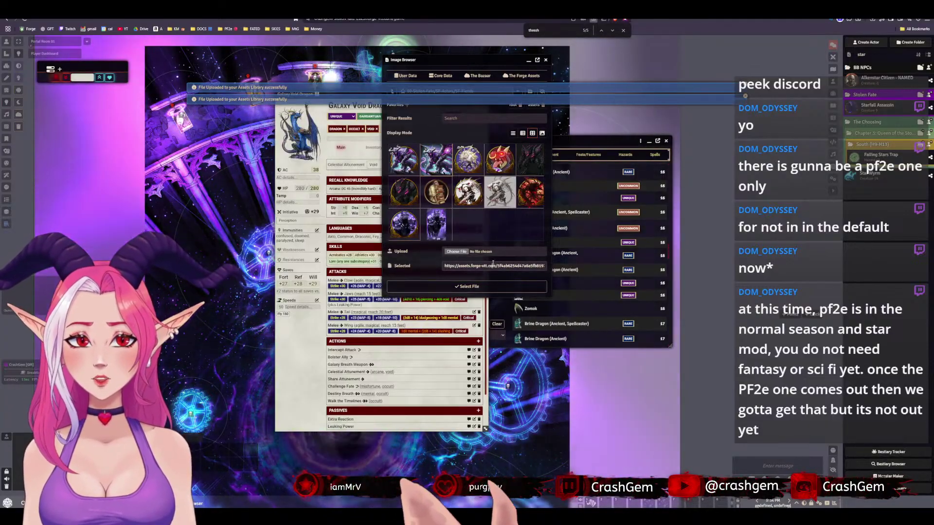
click(496, 284)
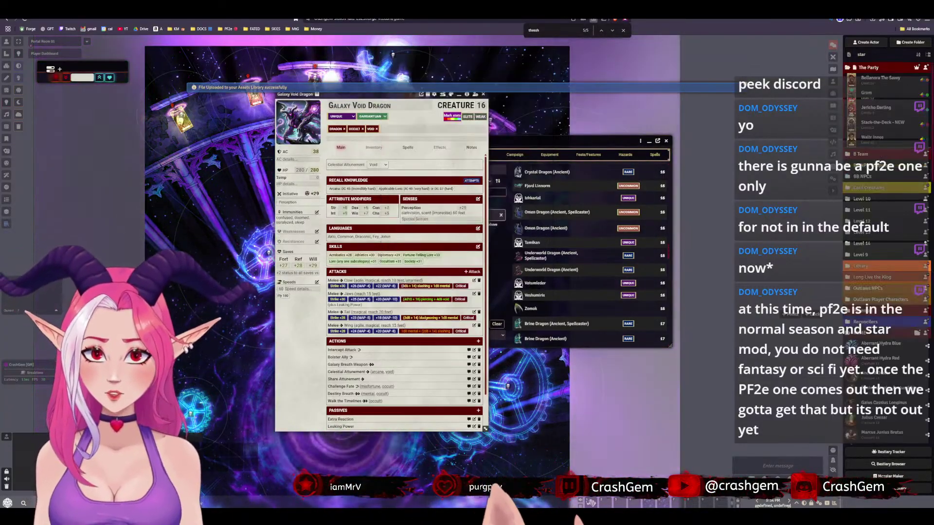
Replace the prototype token's image with the uploaded space dragon artwork from SF-Fiends and update the token
click(466, 95)
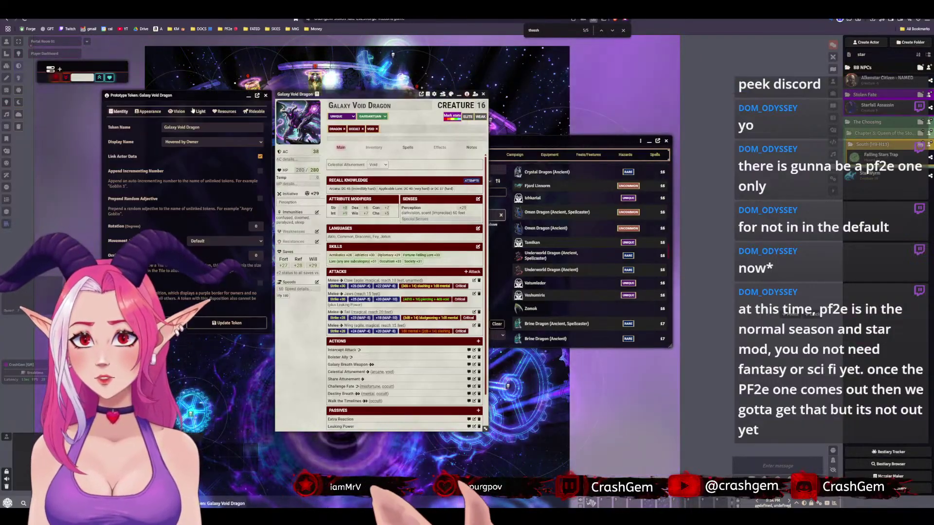
click(155, 112)
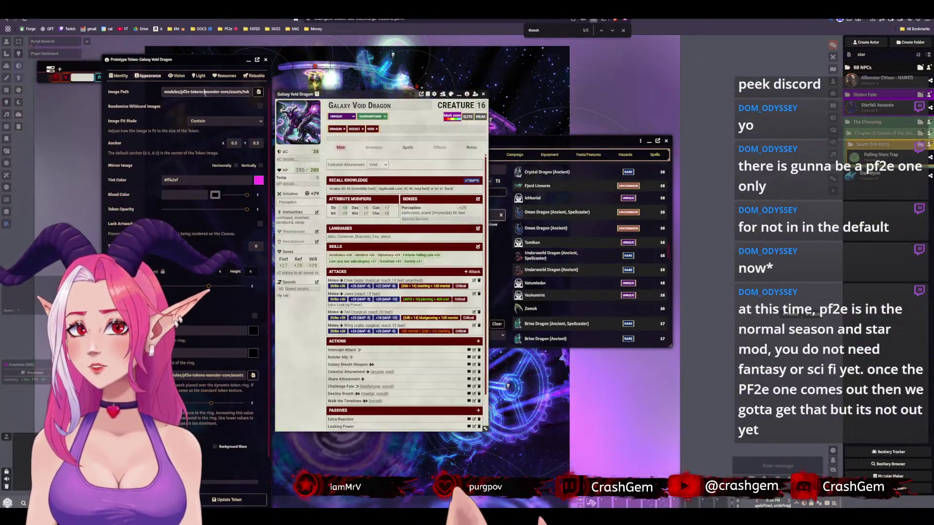
key(ctrl+a)
key(ctrl+v)
click(259, 93)
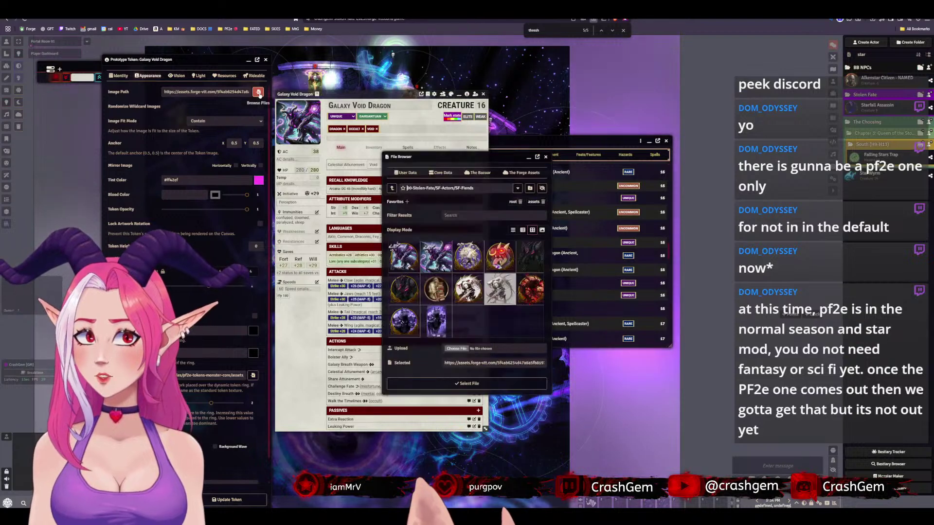
click(457, 383)
click(238, 499)
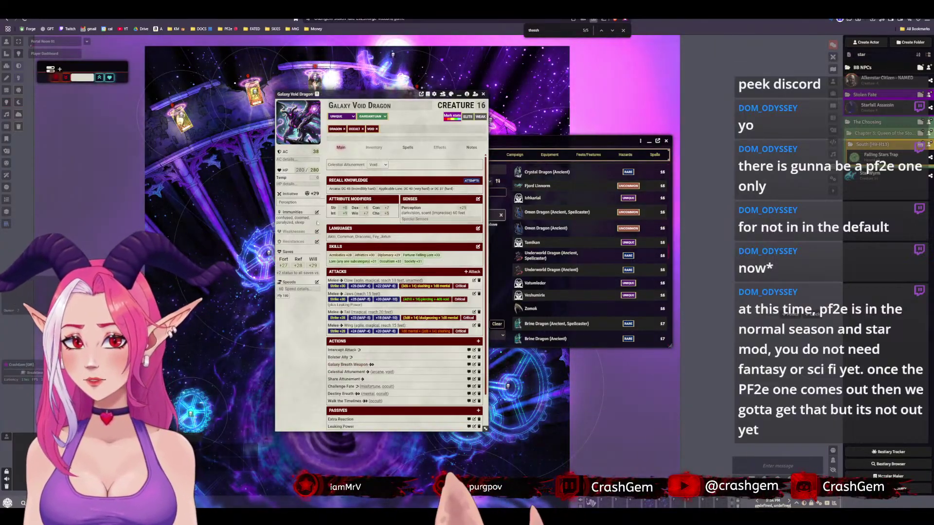
Add void to the Galaxy Void Dragon's immunities and close the immunities editor
click(317, 213)
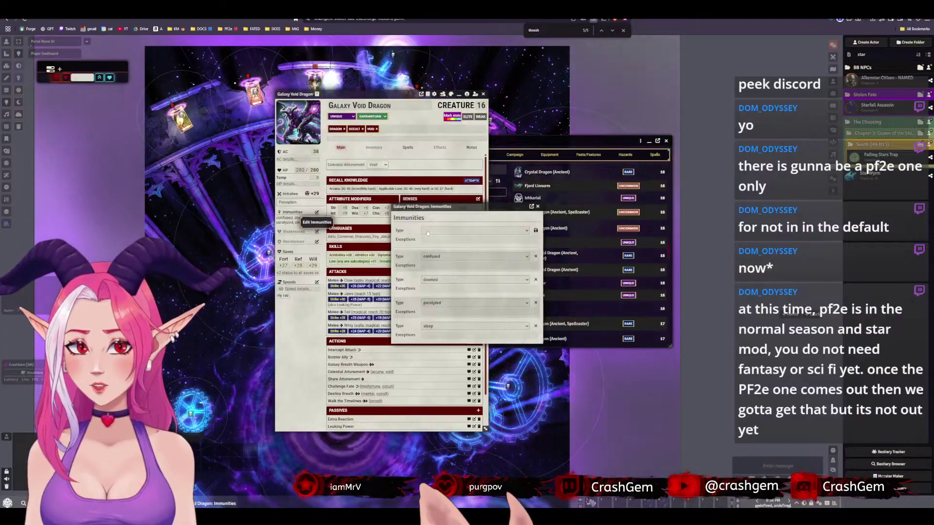
click(427, 231)
text(void)
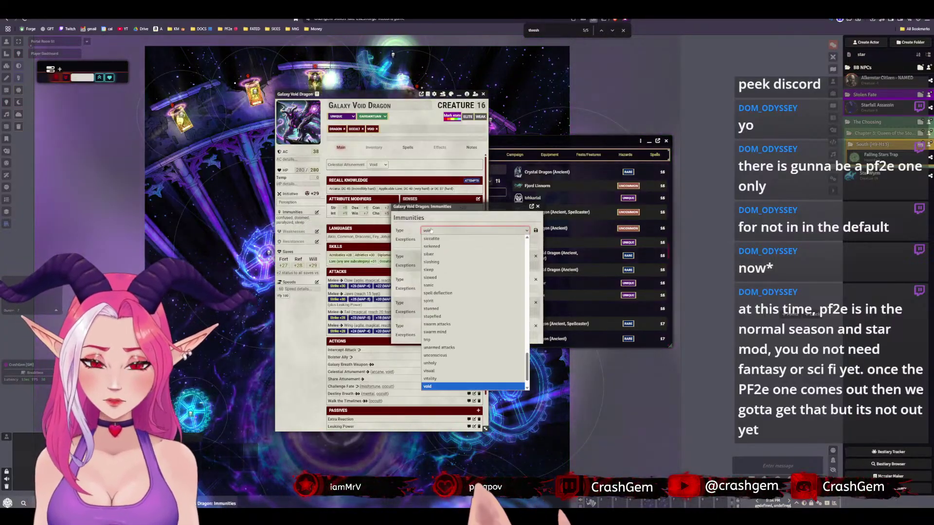
click(434, 379)
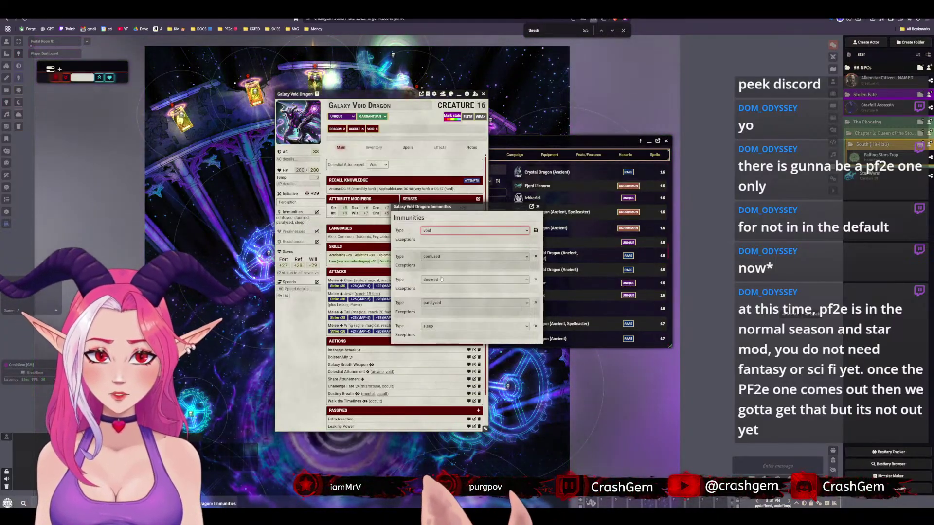
click(537, 206)
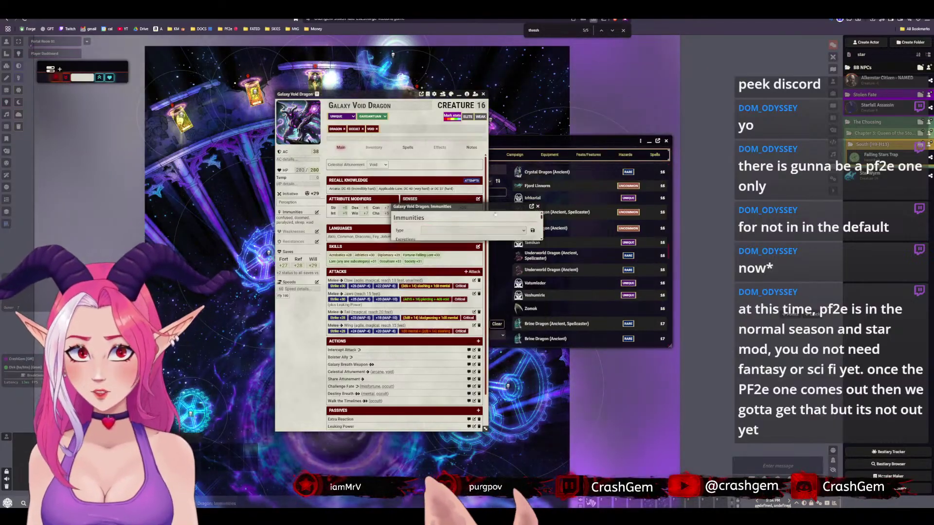
Give the Galaxy Void Dragon a lawful weakness of 10 and close the weaknesses editor
click(316, 232)
click(432, 277)
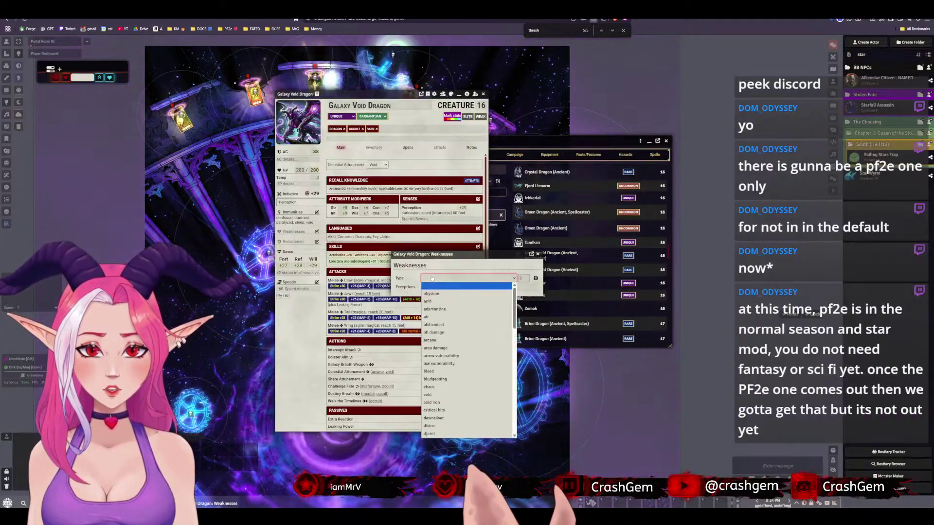
key(l)
scroll(437, 285, down, 1)
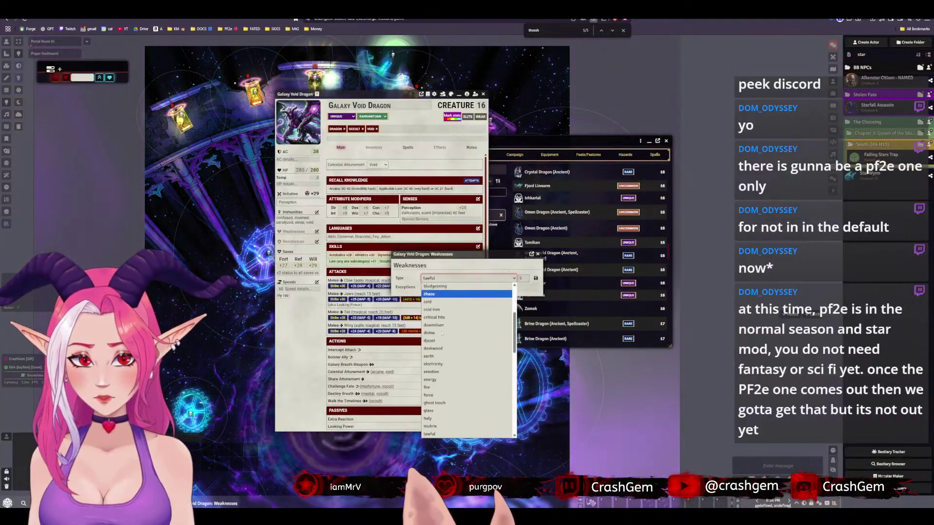
click(433, 426)
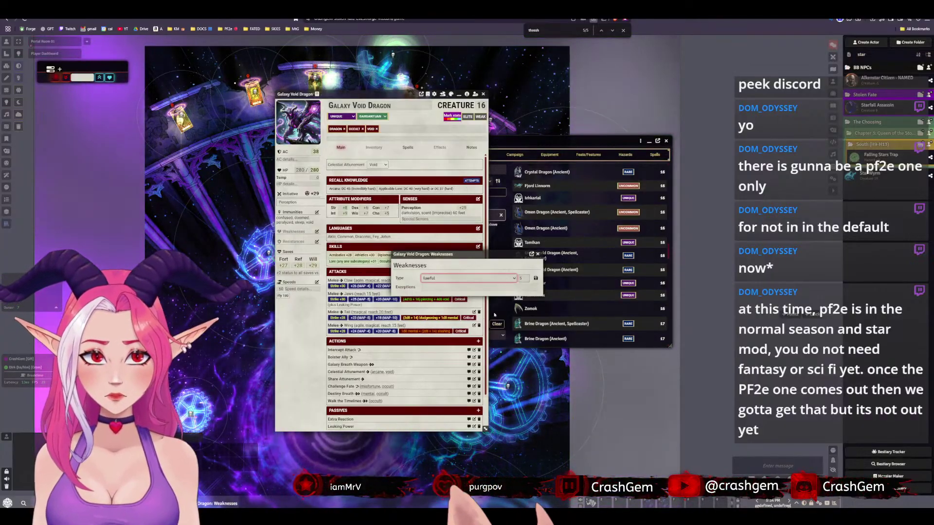
key(Tab)
text(10)
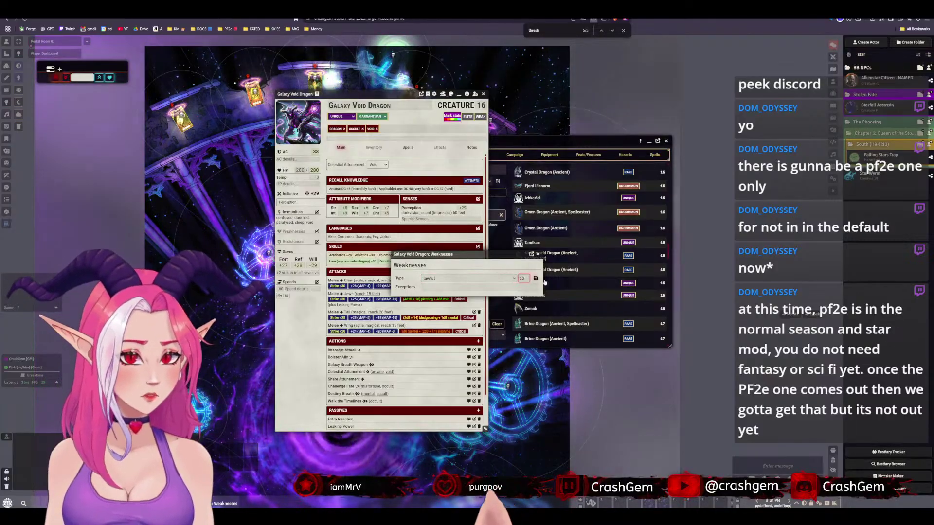
key(Return)
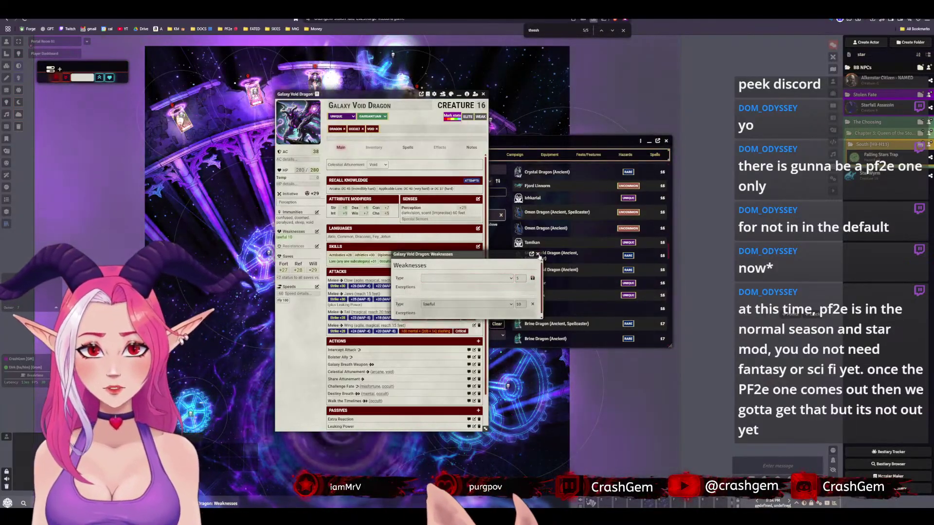
click(537, 254)
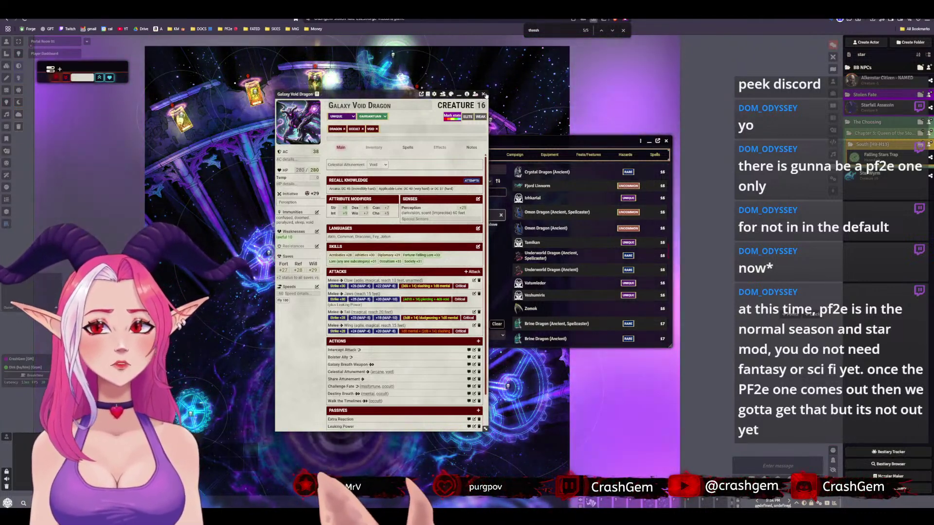
Close the dragon's sheet, filter the actors by "gal" and place the Galaxy Void Dragon token beside the swirling vortex
click(485, 94)
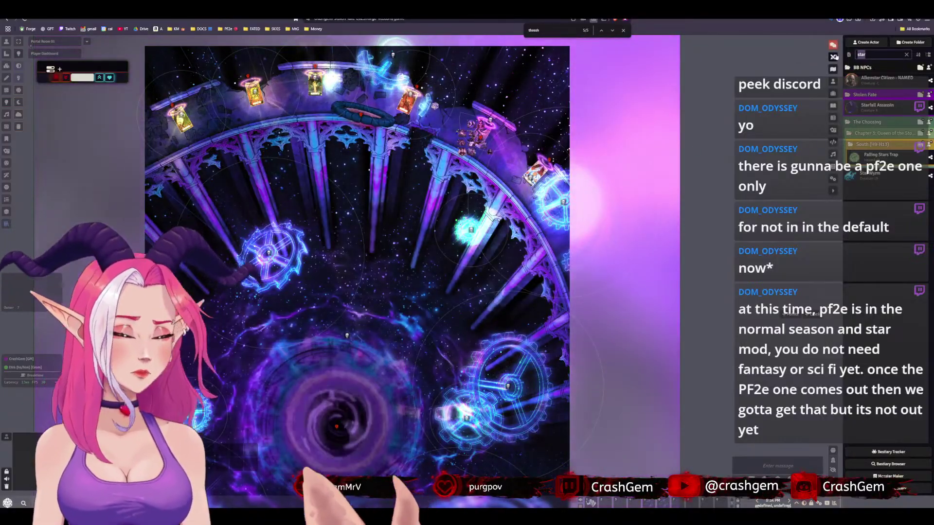
text(l)
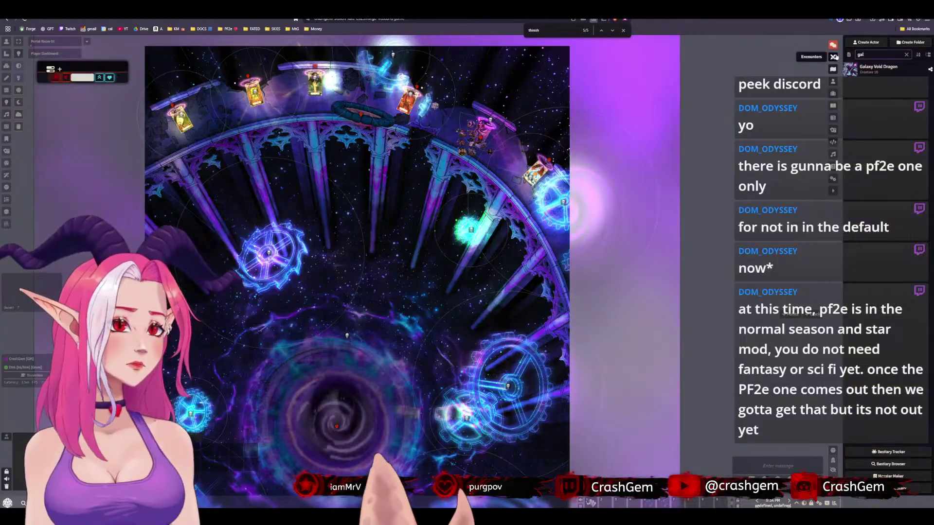
drag(870, 68, 308, 428)
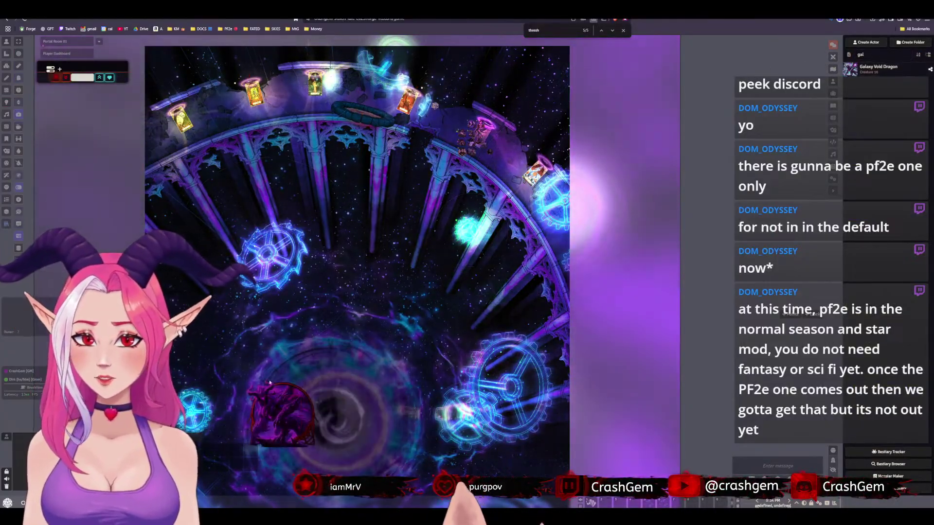
Examine the placed Galaxy Void Dragon token's artwork, tint and size on the scene, along with its token controls
scroll(285, 417, up, 5)
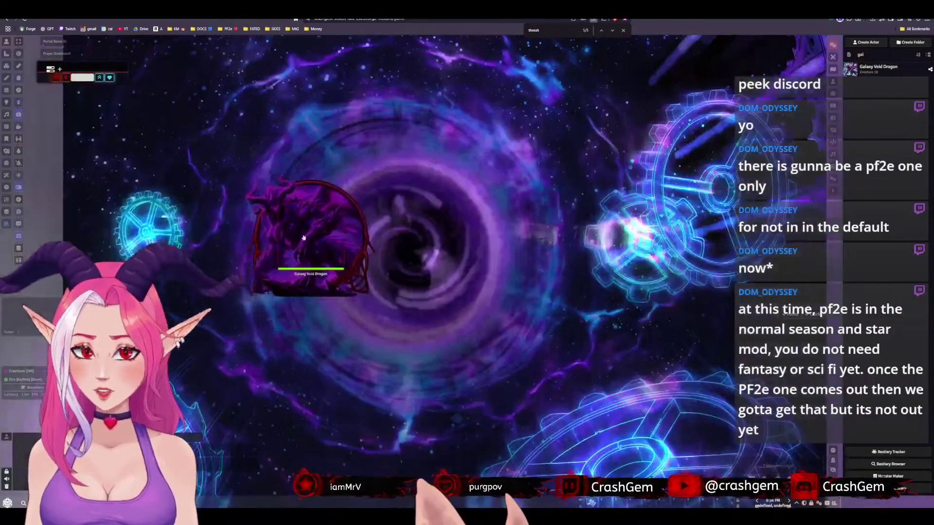
click(303, 238)
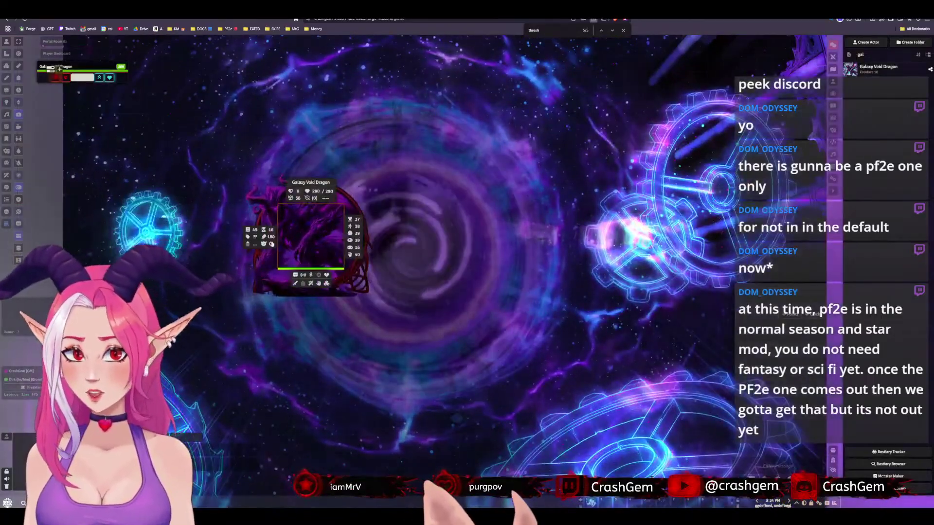
scroll(375, 229, up, 2)
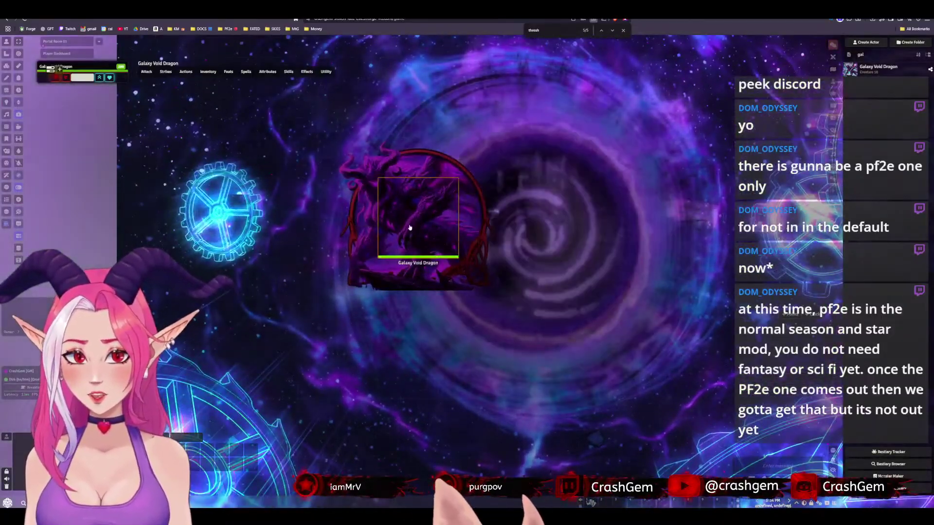
scroll(409, 227, up, 4)
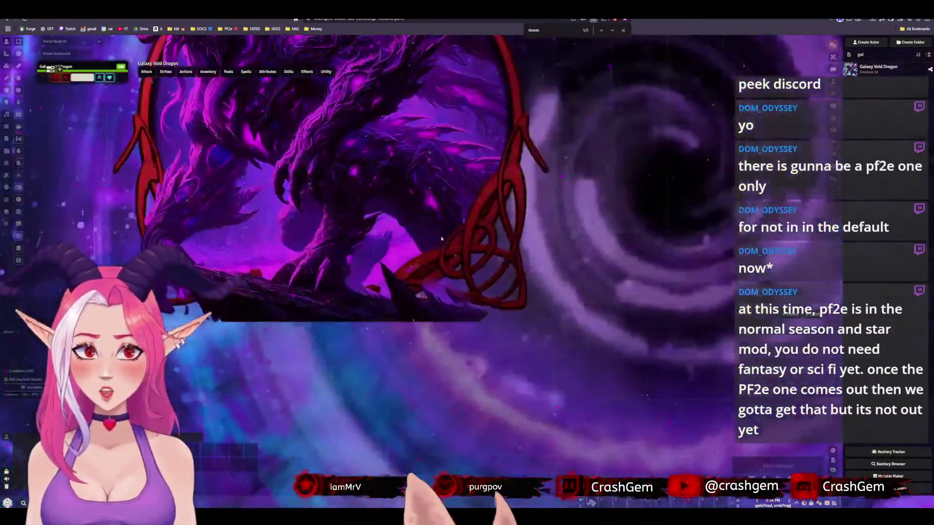
right_click(409, 228)
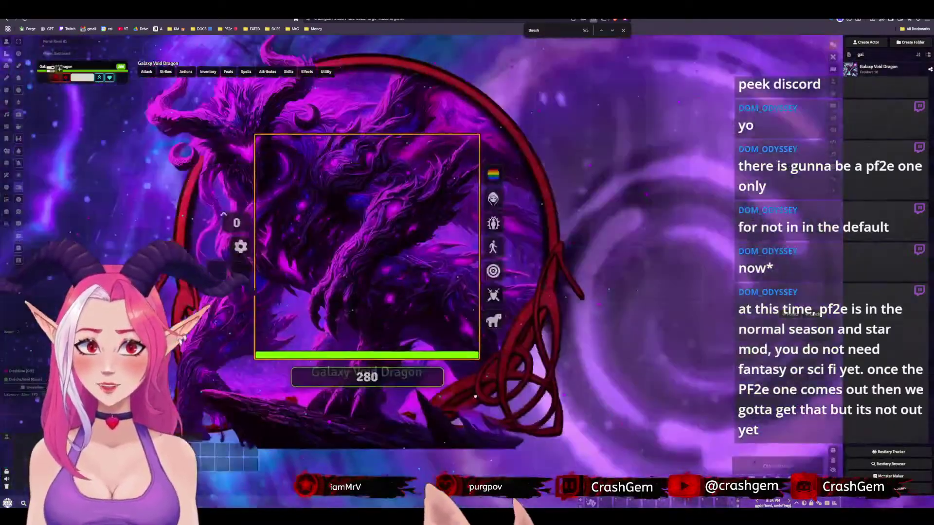
scroll(464, 288, down, 5)
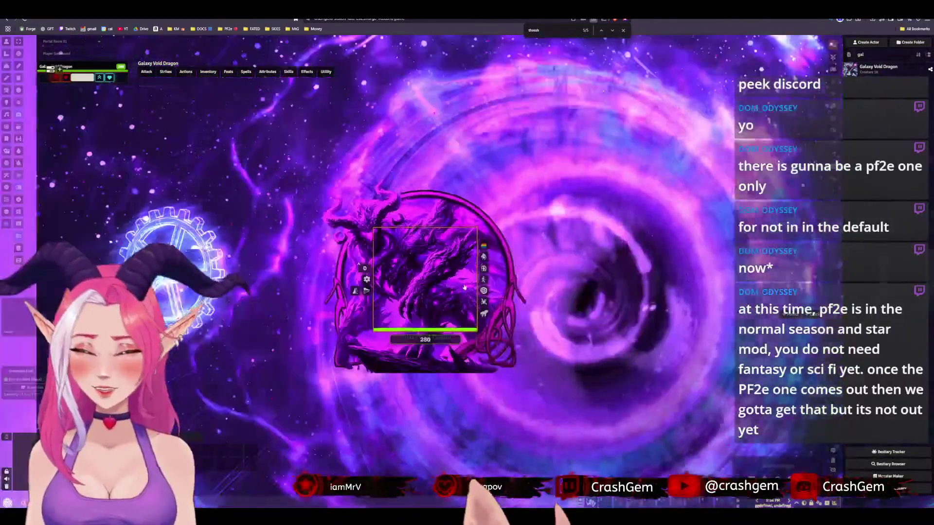
scroll(464, 288, down, 4)
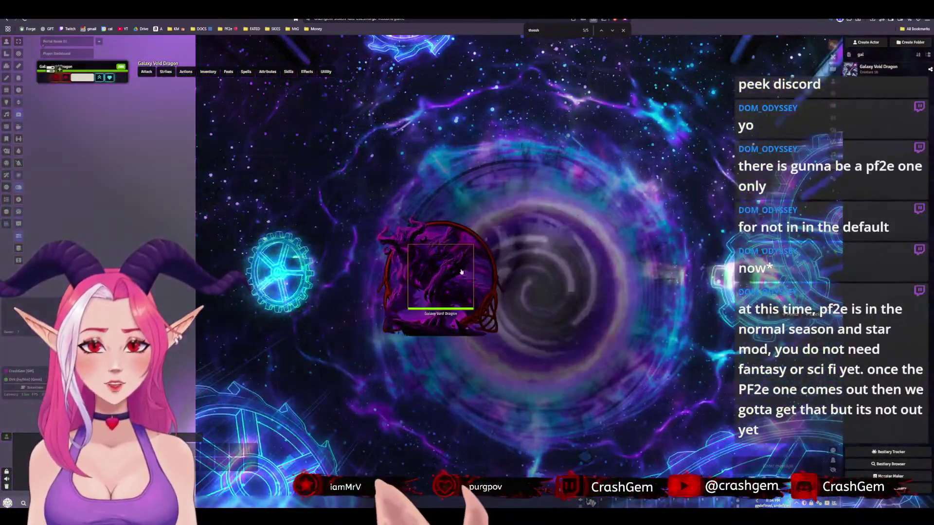
right_click(467, 269)
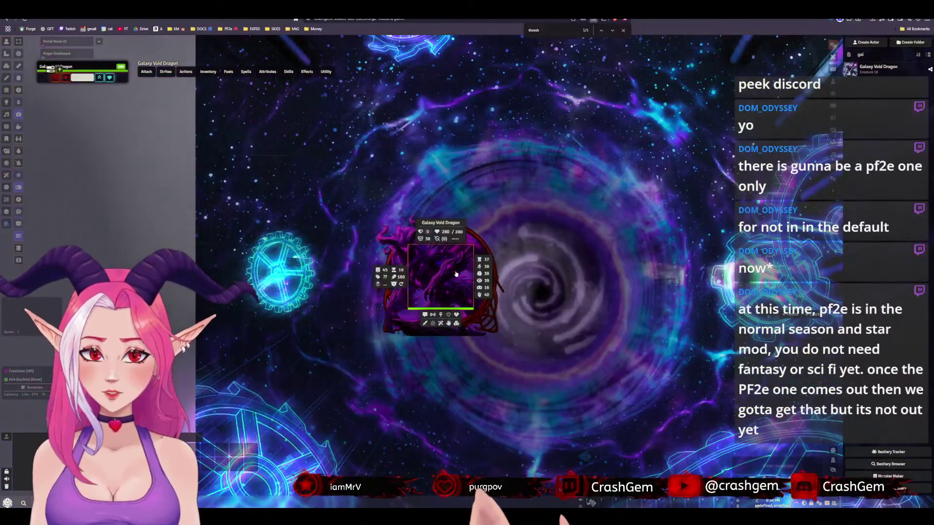
click(456, 274)
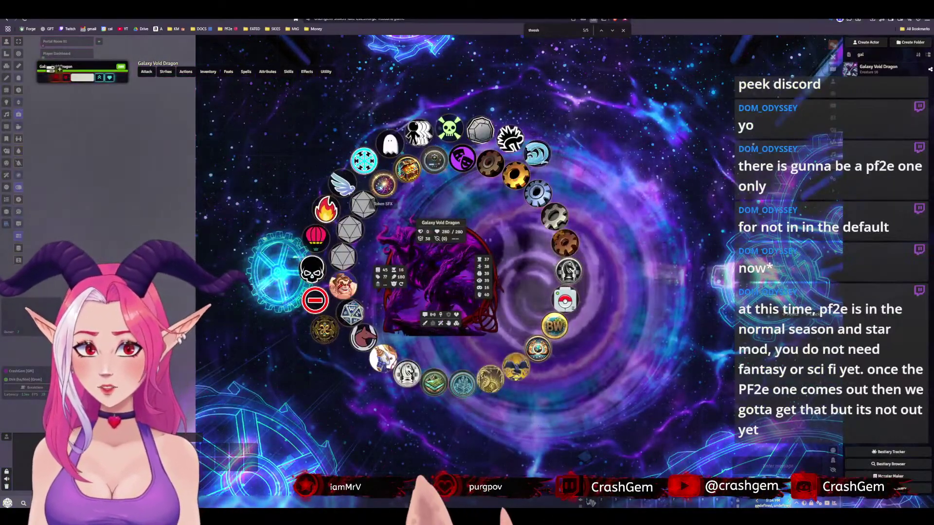
click(324, 331)
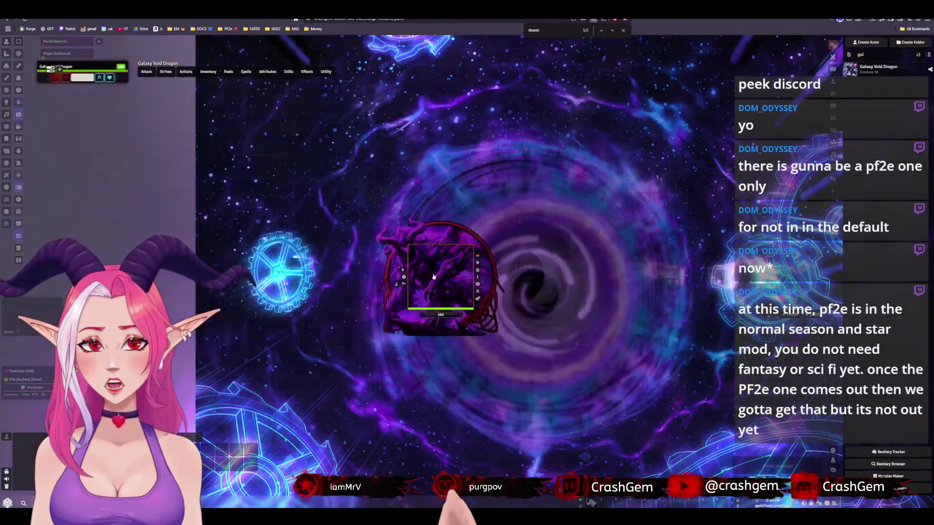
Hide the Galaxy Void Dragon token beside the vortex from players and deselect it
click(477, 264)
click(606, 171)
scroll(632, 156, down, 8)
scroll(680, 126, down, 10)
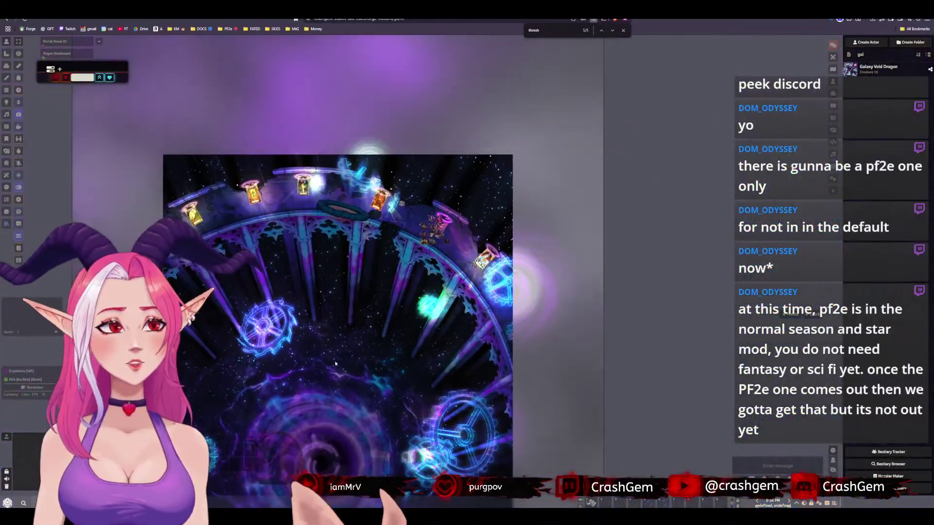
drag(335, 363, 319, 311)
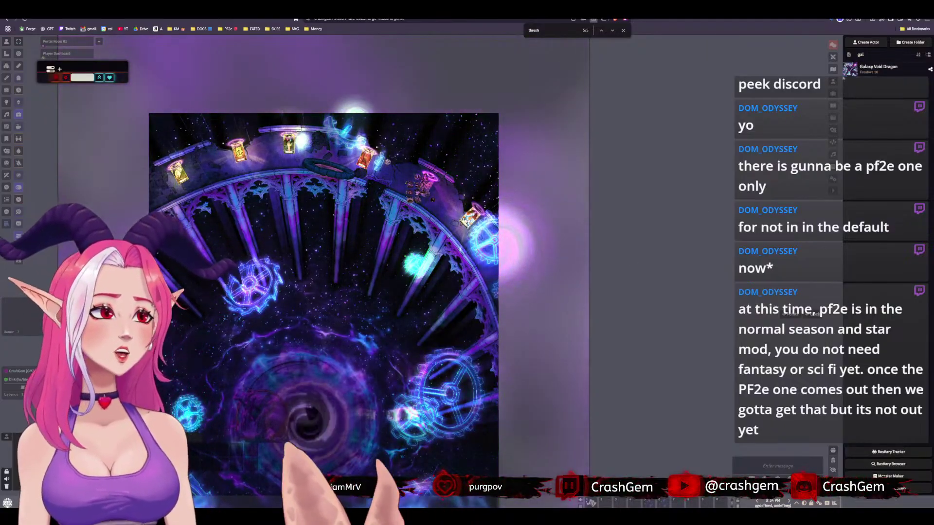
Open the Harrowed Entrance scene from the Harrowed Court folder in the scene directory
click(833, 69)
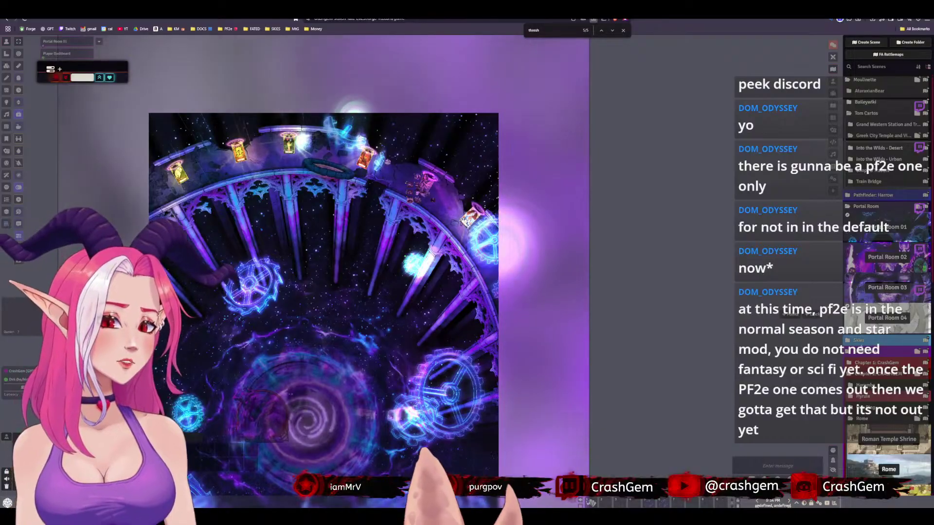
scroll(888, 292, down, 3)
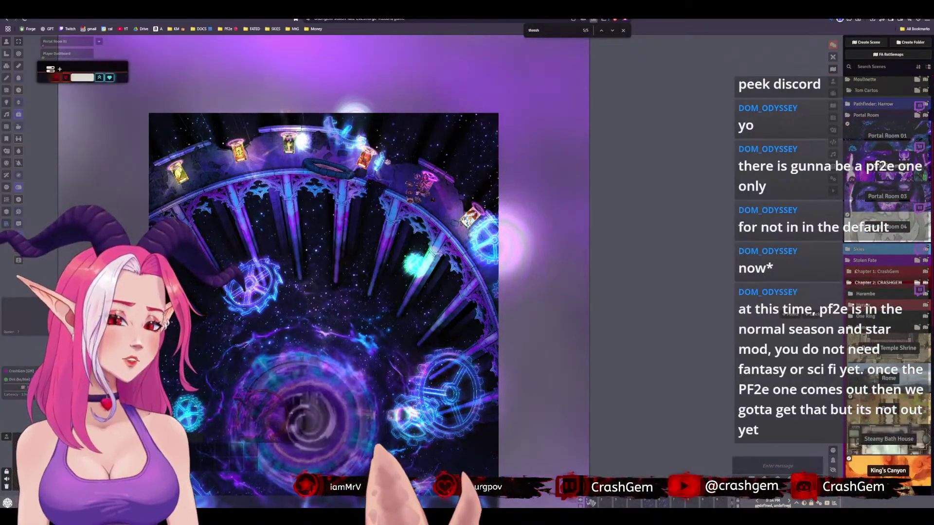
click(861, 283)
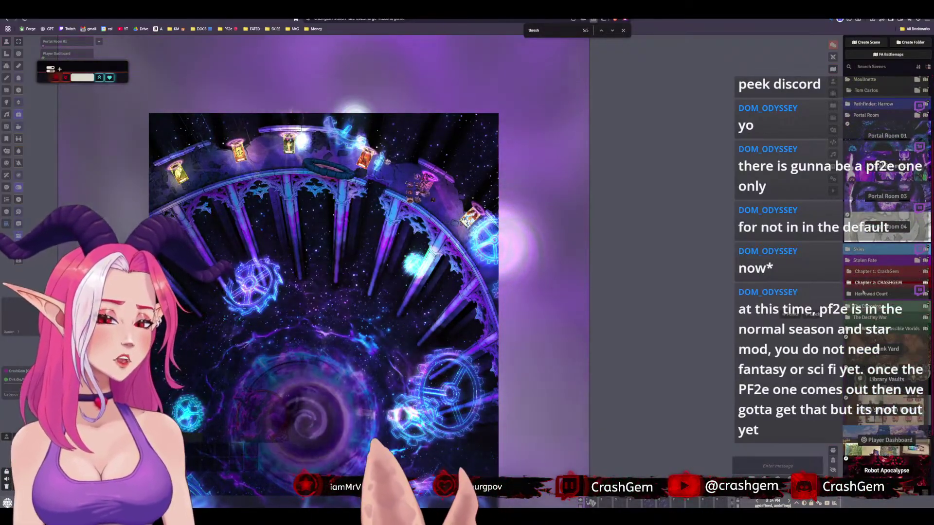
click(870, 293)
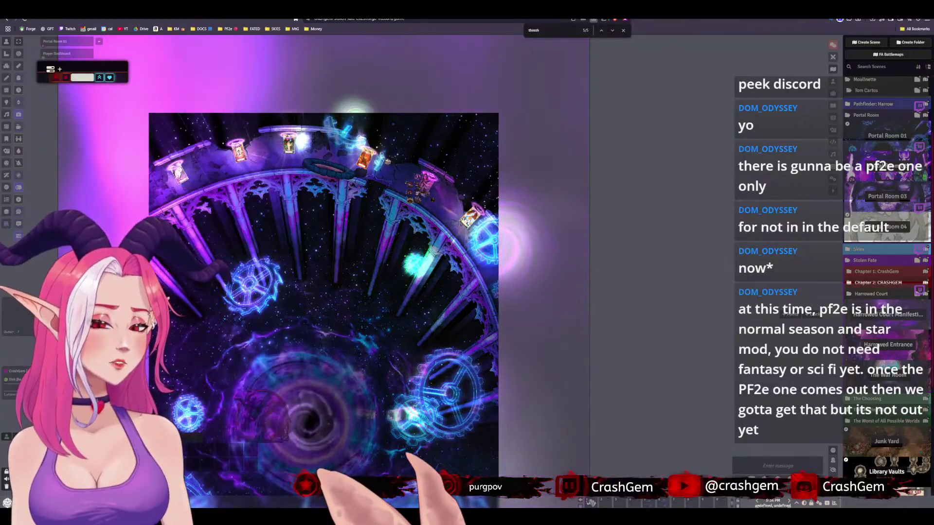
click(885, 343)
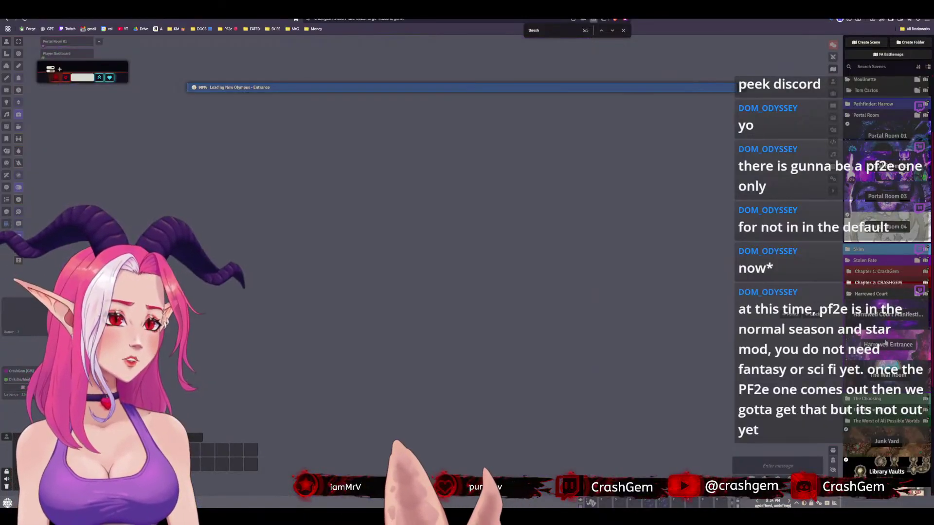
Make the name of James, The Cricket display as Hovered by Anyone, updating its prototype, and apply the shared token settings of the other two creatures
scroll(321, 358, up, 5)
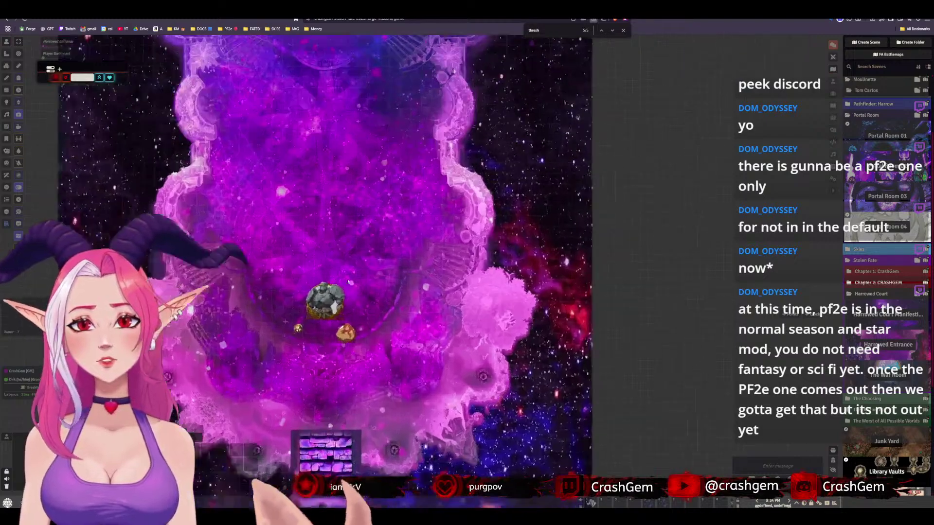
scroll(322, 358, up, 5)
drag(323, 358, 511, 272)
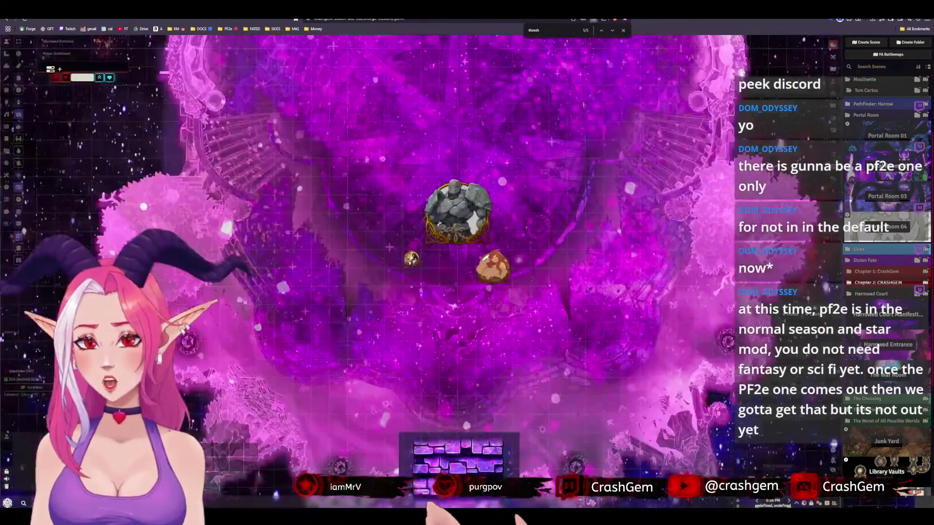
scroll(466, 273, up, 6)
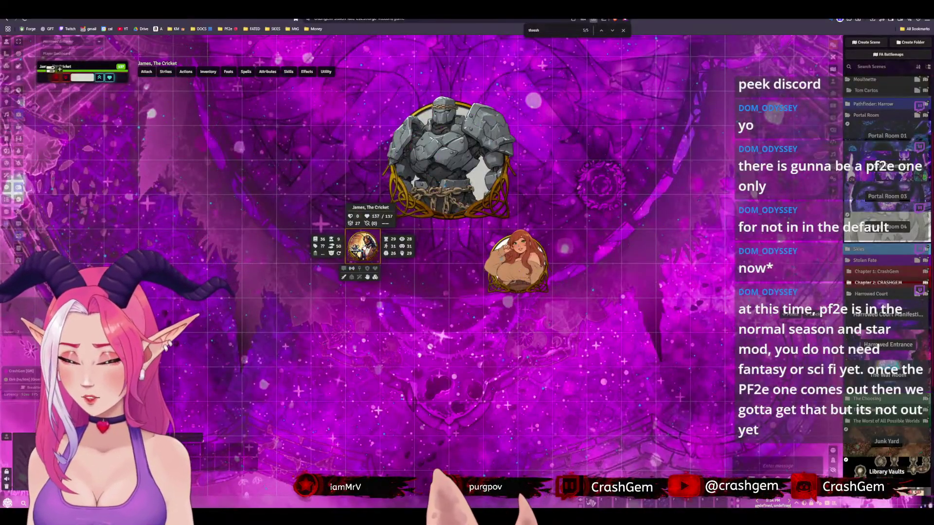
key(shift+e)
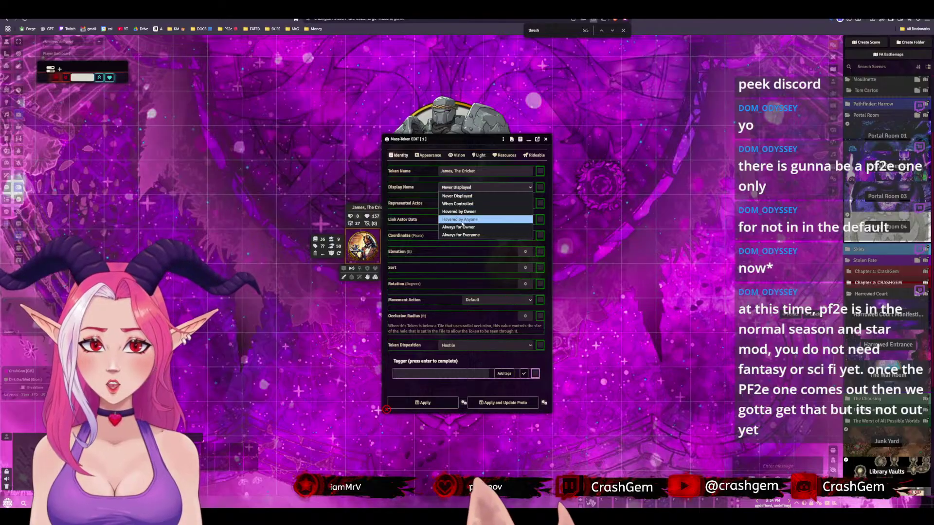
click(464, 220)
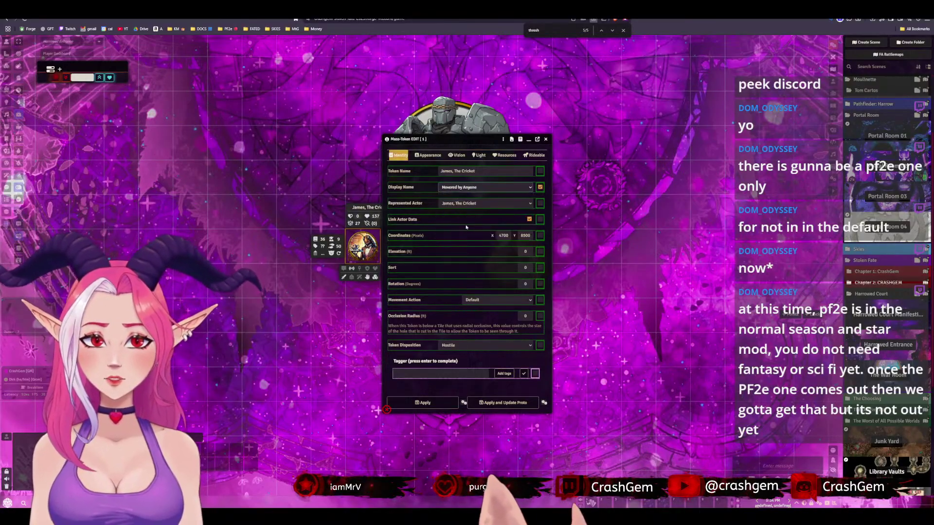
click(508, 402)
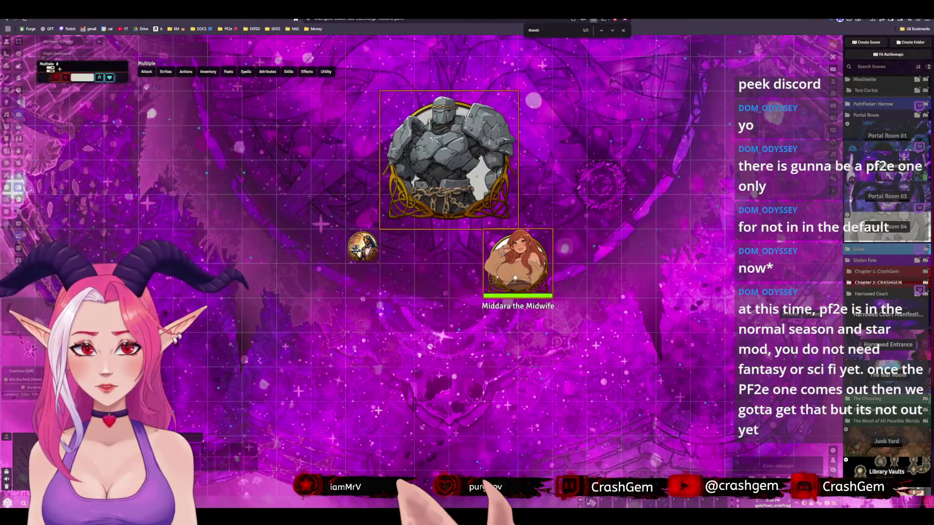
key(shift+e)
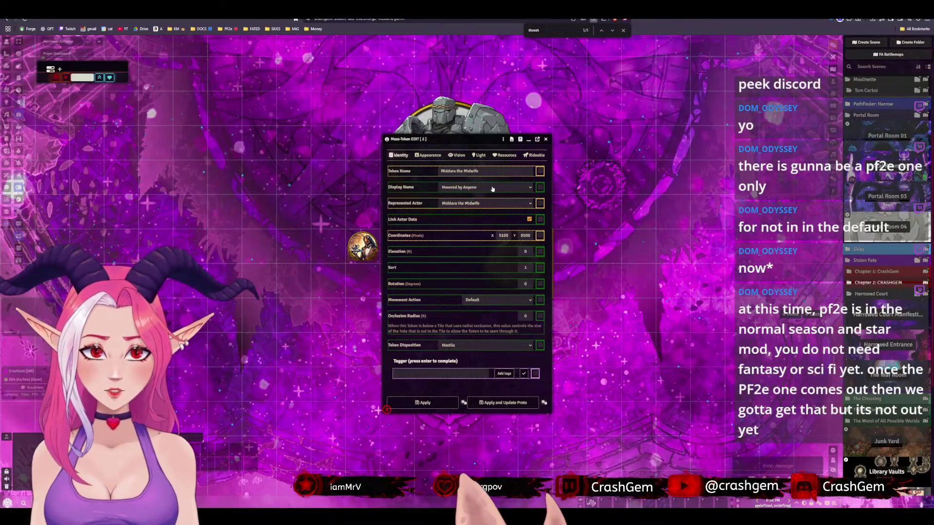
click(522, 403)
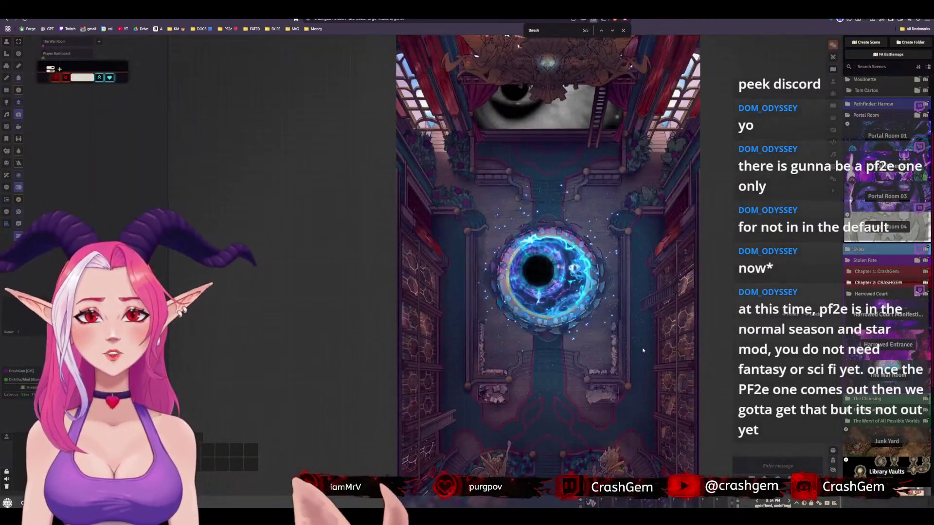
Look over The War Room scene, and view the floating island map in the Harrowed Court Manifesting scene
drag(643, 350, 449, 315)
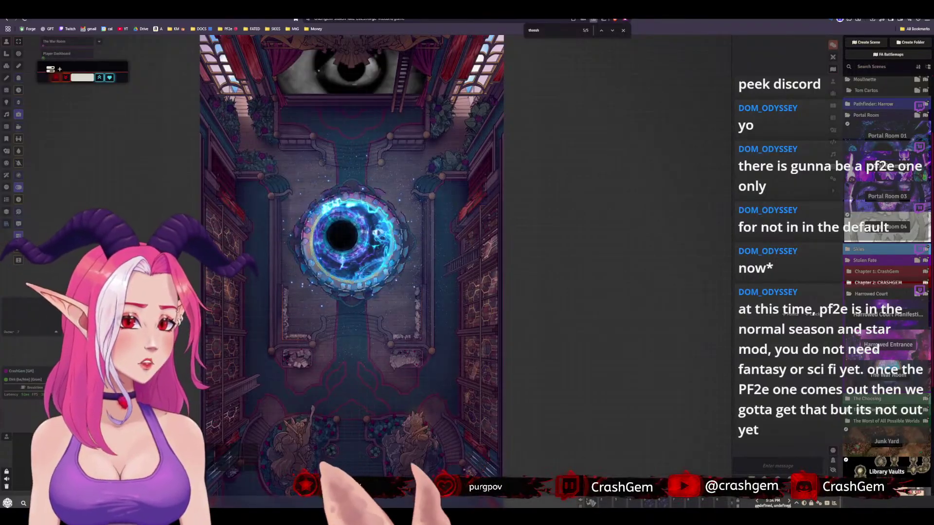
click(879, 321)
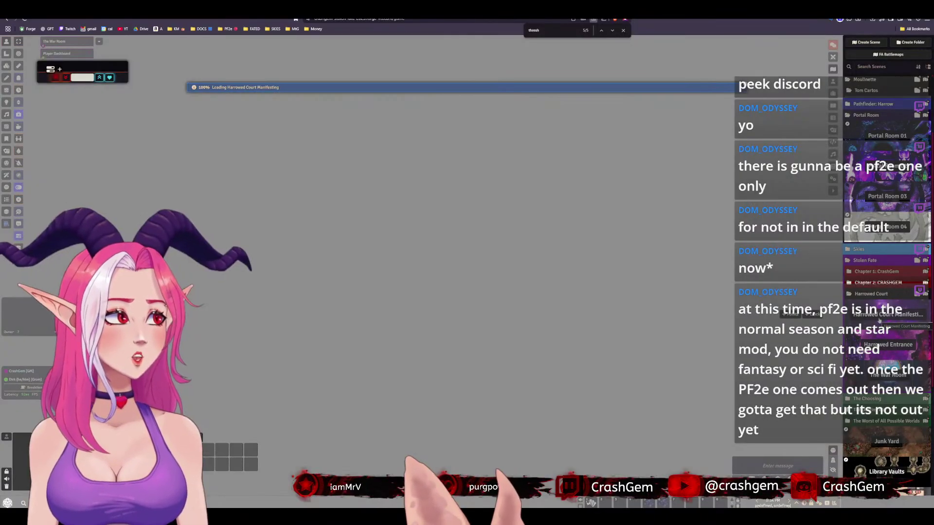
scroll(466, 304, up, 5)
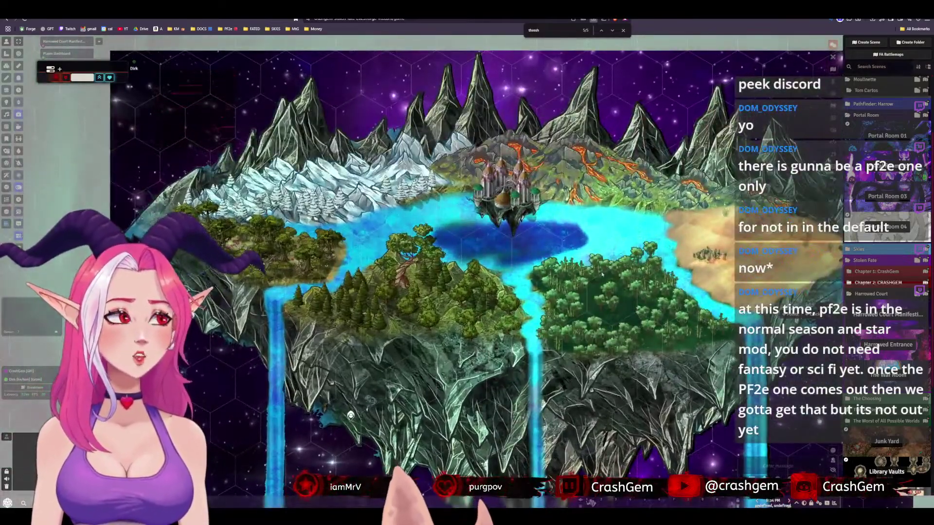
scroll(508, 287, down, 3)
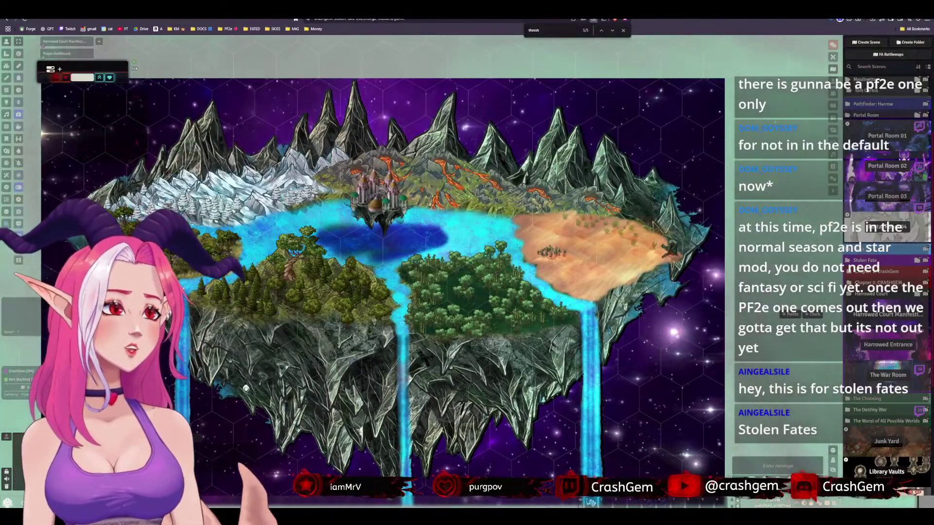
Look through the Stolen Fate scene folders, collapsing Harrowed Court and checking the scenes inside The Choosing
scroll(888, 292, down, 5)
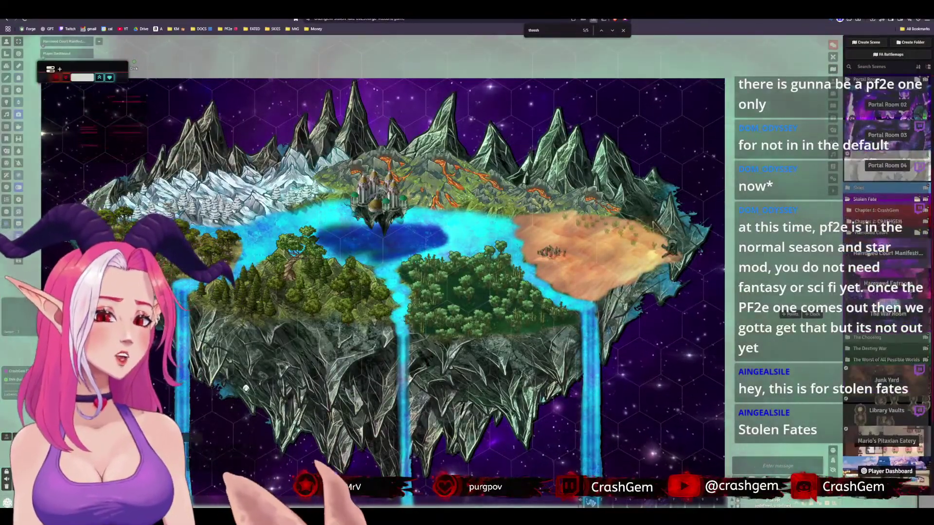
click(865, 173)
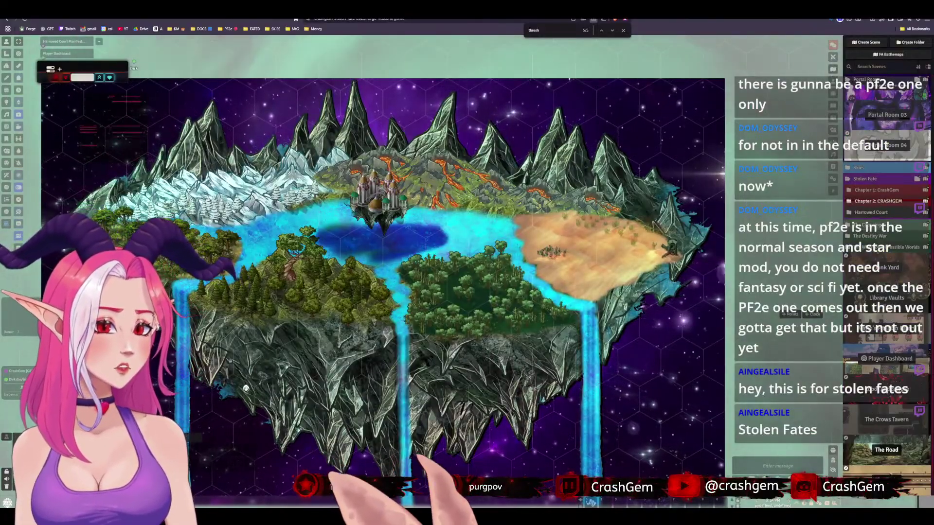
click(867, 224)
scroll(886, 243, down, 1)
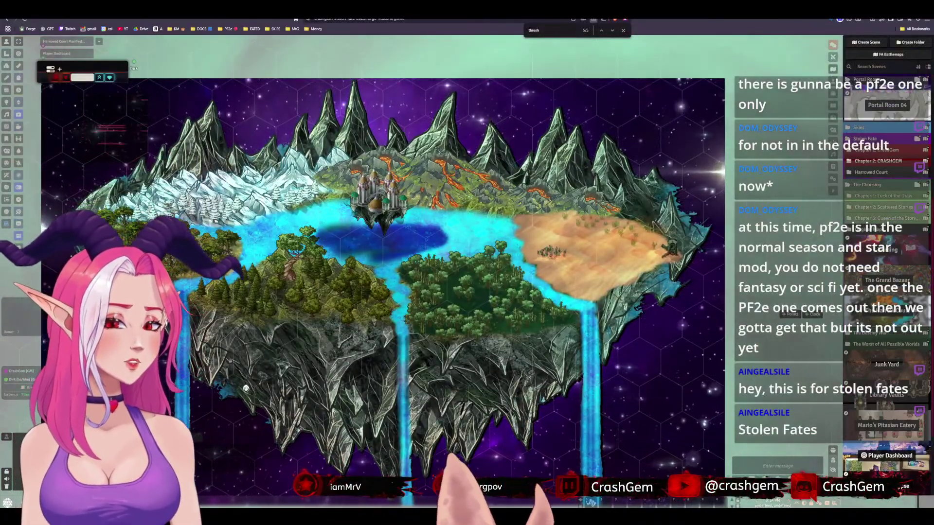
click(865, 185)
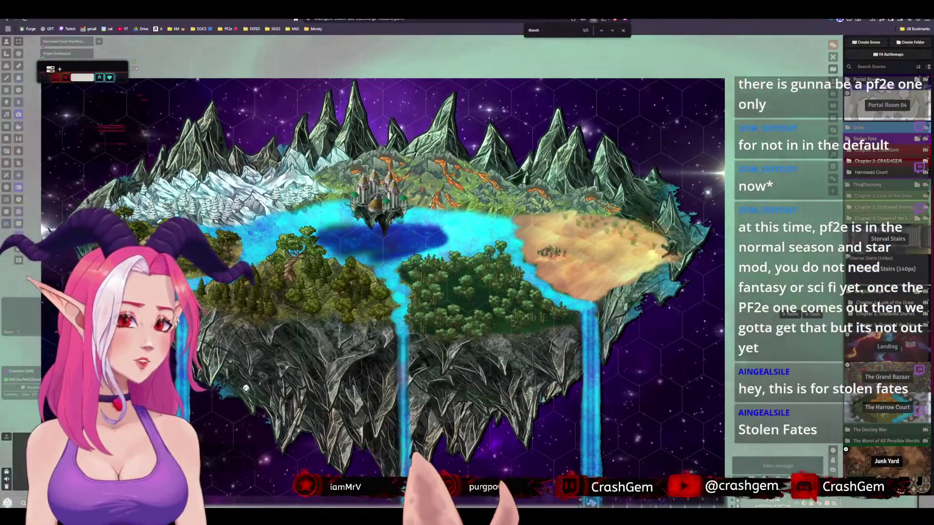
scroll(862, 185, up, 1)
scroll(885, 243, up, 4)
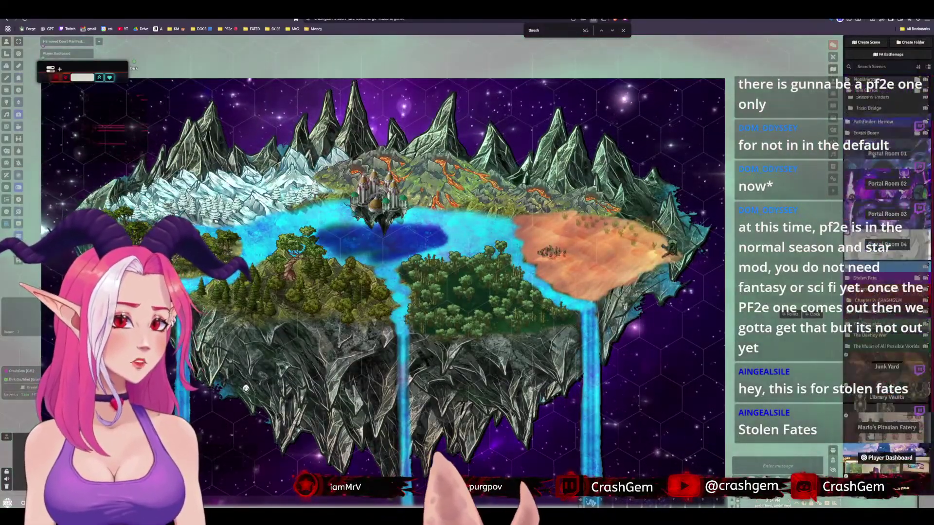
Filter the scenes by "trai" and open The Train scene
click(879, 66)
text(trai)
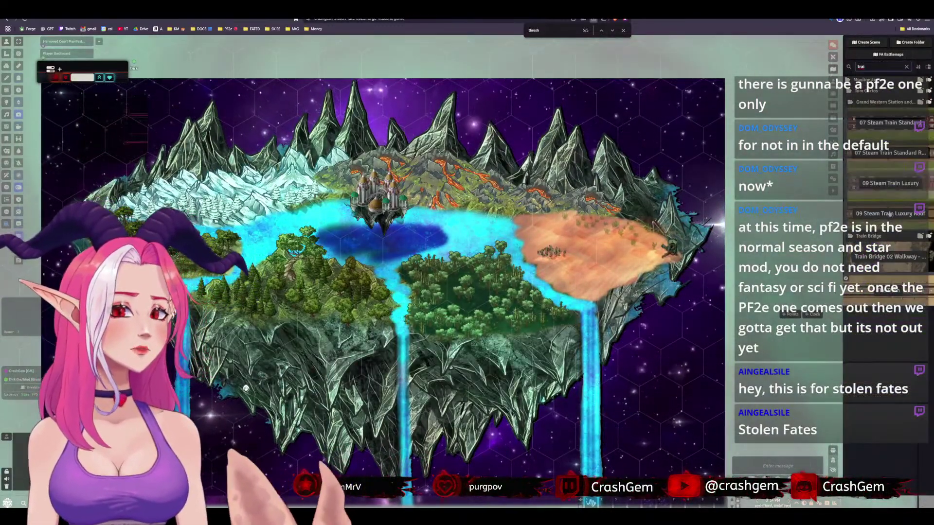
click(893, 295)
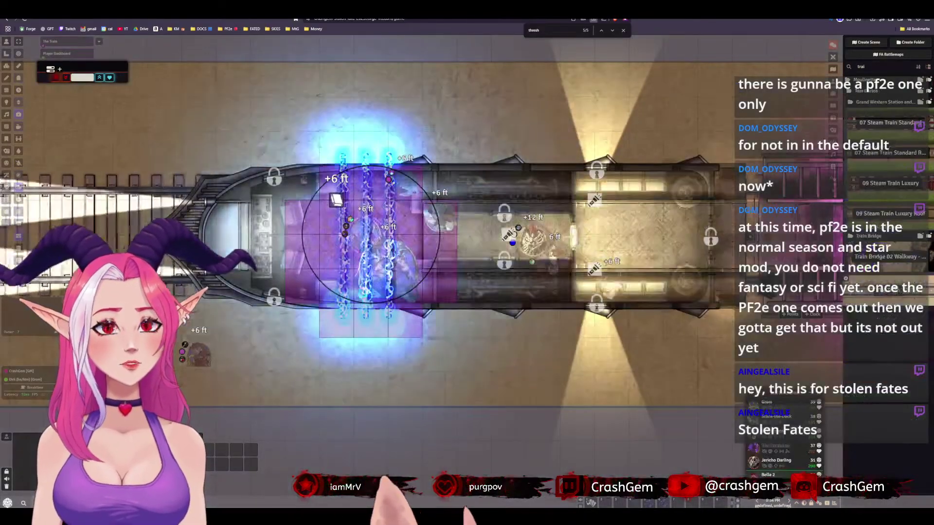
scroll(410, 273, up, 5)
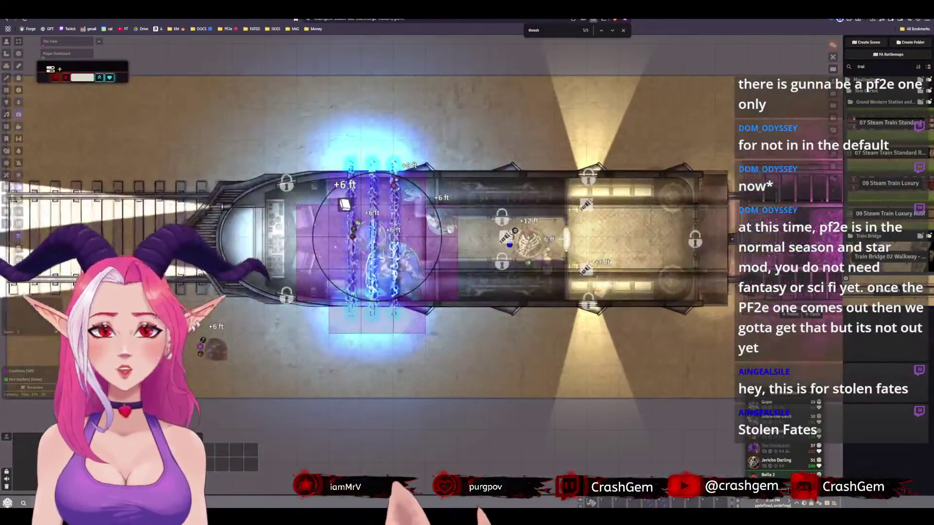
Delete the Henry the Unstoppable token from the engine car and the Bella 2 token outside the train
click(402, 273)
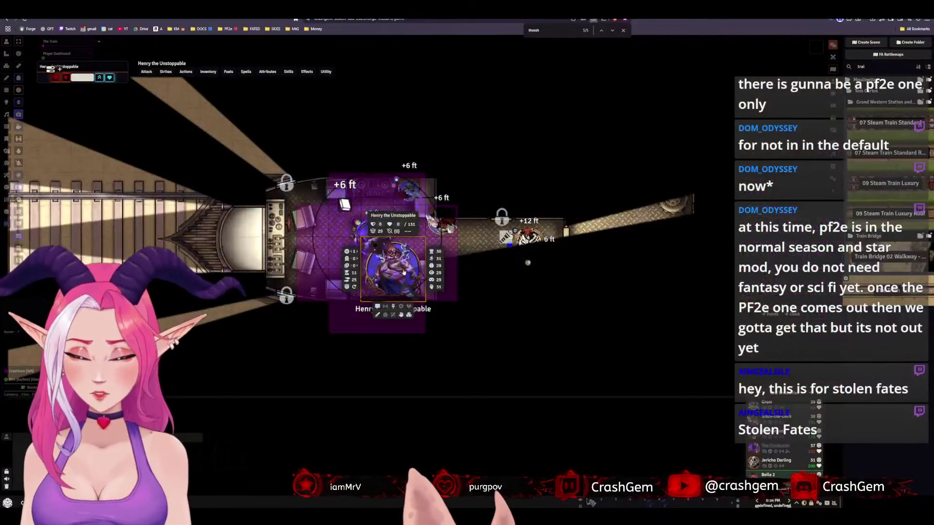
click(207, 332)
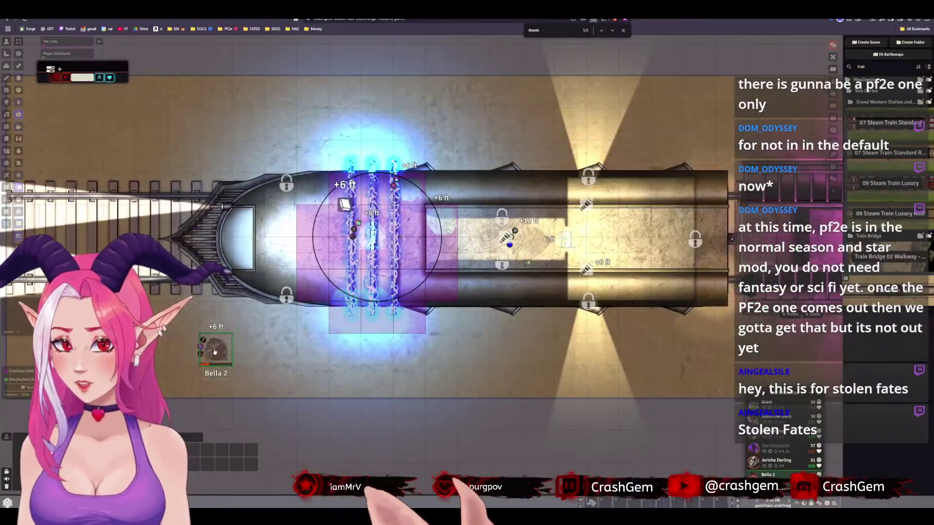
click(214, 348)
key(Delete)
click(439, 294)
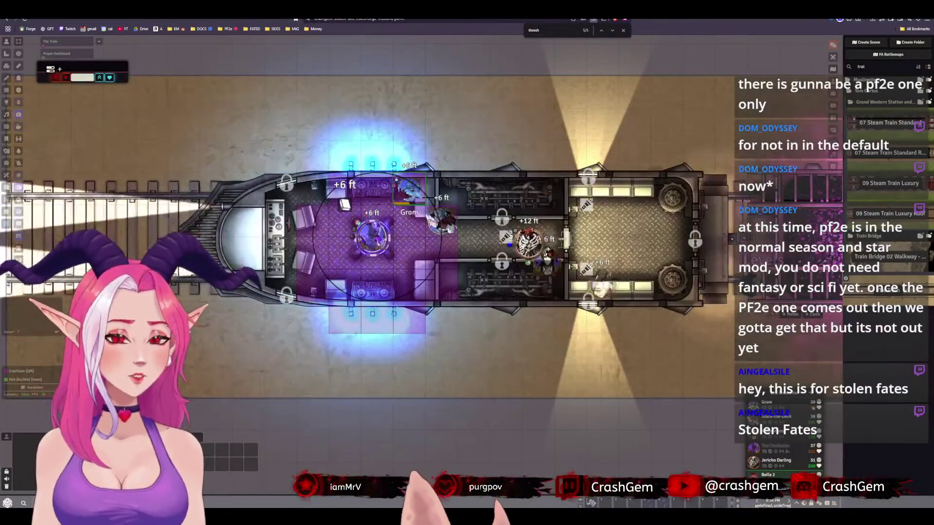
End the train encounter and empty its turn tracker
click(786, 392)
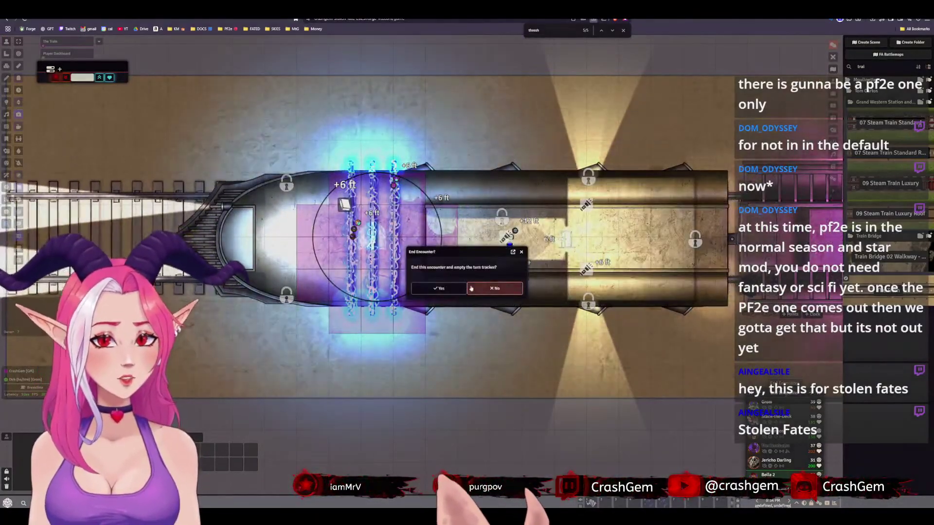
click(439, 288)
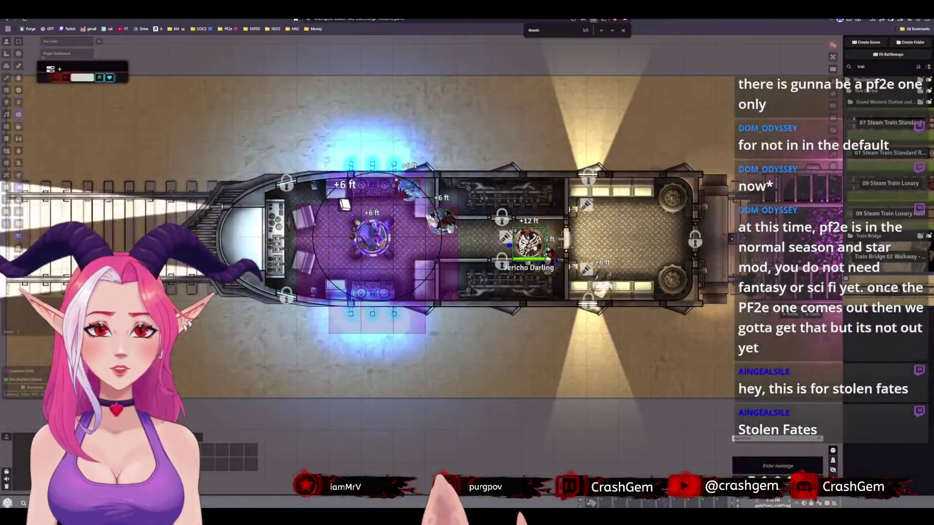
Delete the remaining player character tokens around The Conductor in the engine car
click(509, 228)
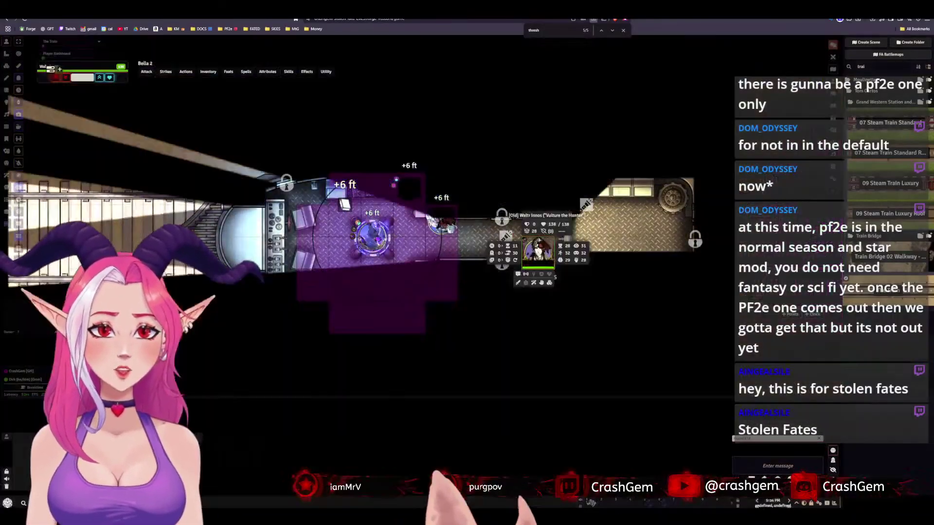
click(397, 185)
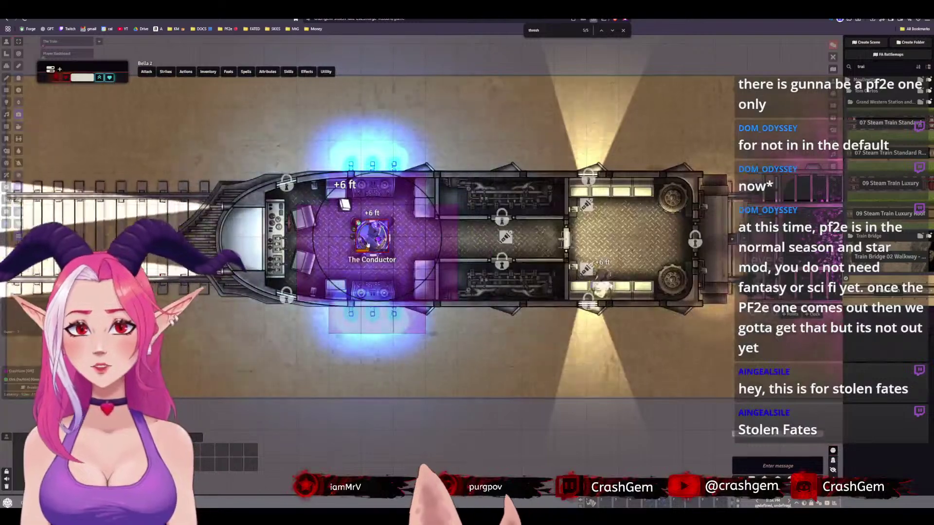
Restore The Conductor's hit points to the full 500 and deselect the token
click(372, 236)
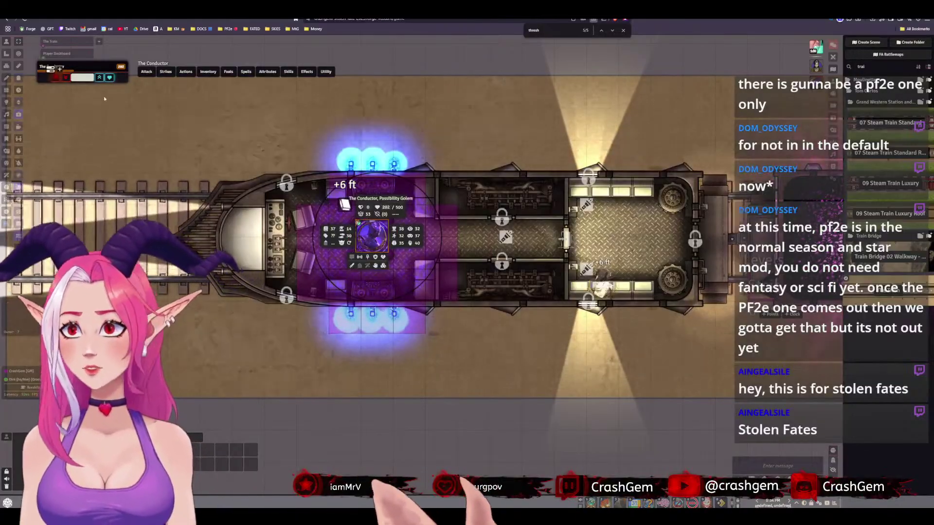
click(108, 77)
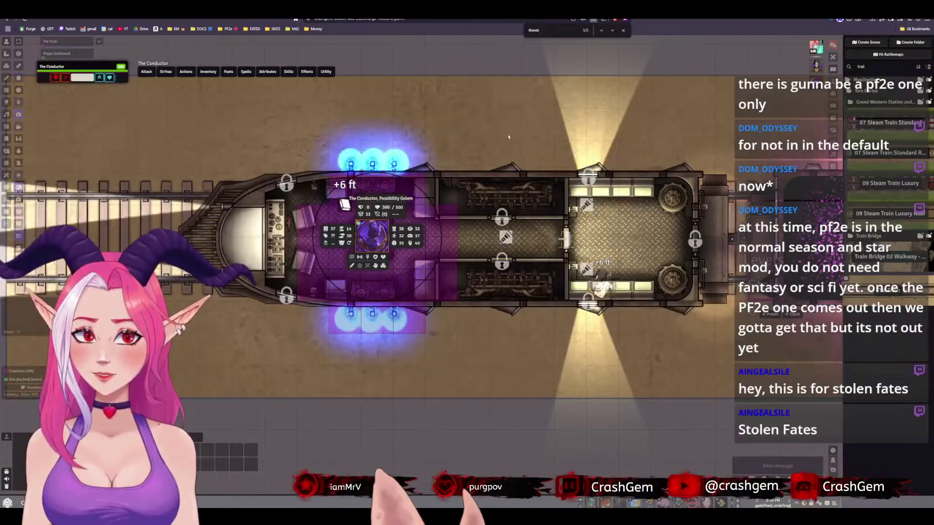
click(787, 59)
Look along the cars behind the engine to check the rest of the train scene
scroll(603, 340, down, 3)
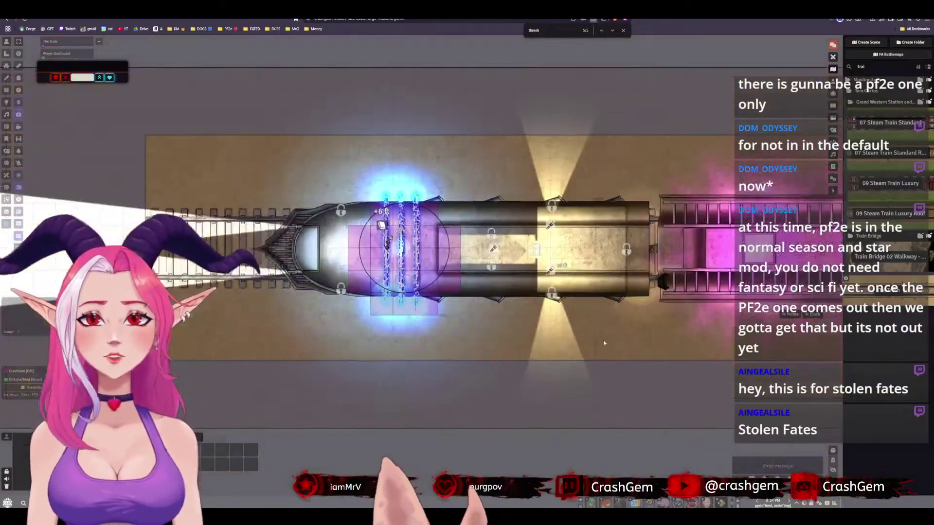
drag(638, 382, 195, 330)
drag(633, 311, 204, 315)
drag(656, 274, 883, 286)
scroll(467, 273, down, 5)
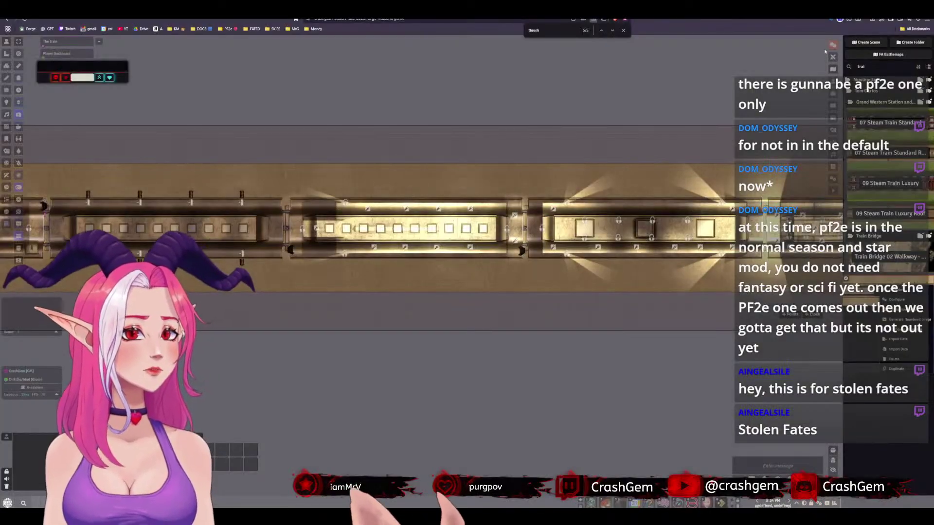
Check the latest message in the game chat and return to the filtered scene list
click(833, 45)
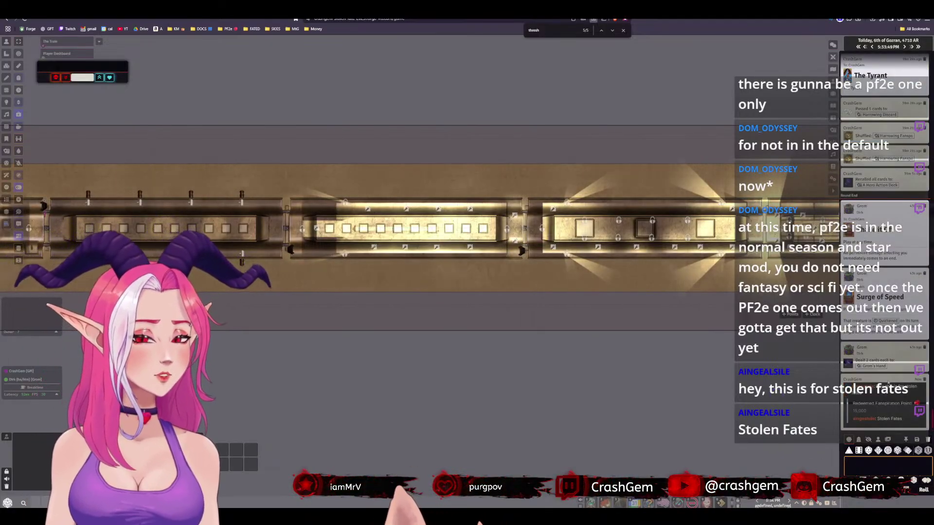
right_click(875, 359)
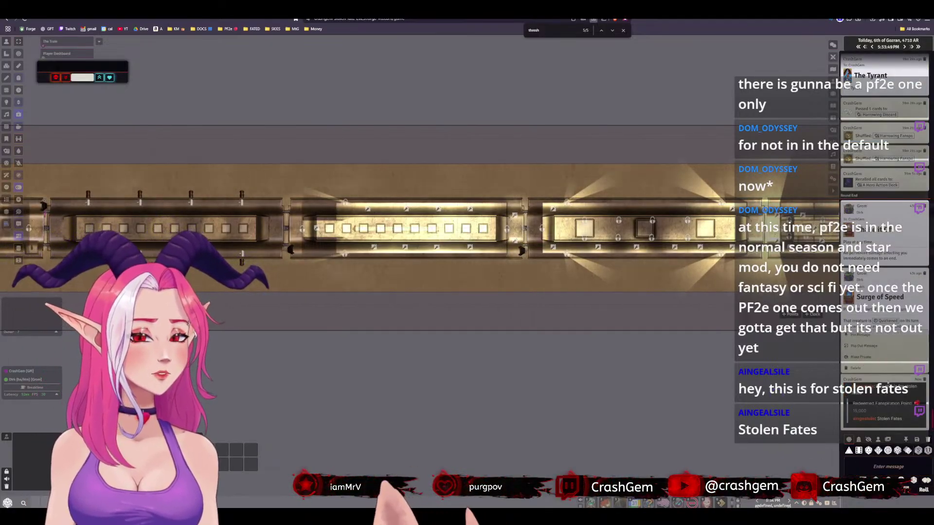
click(859, 339)
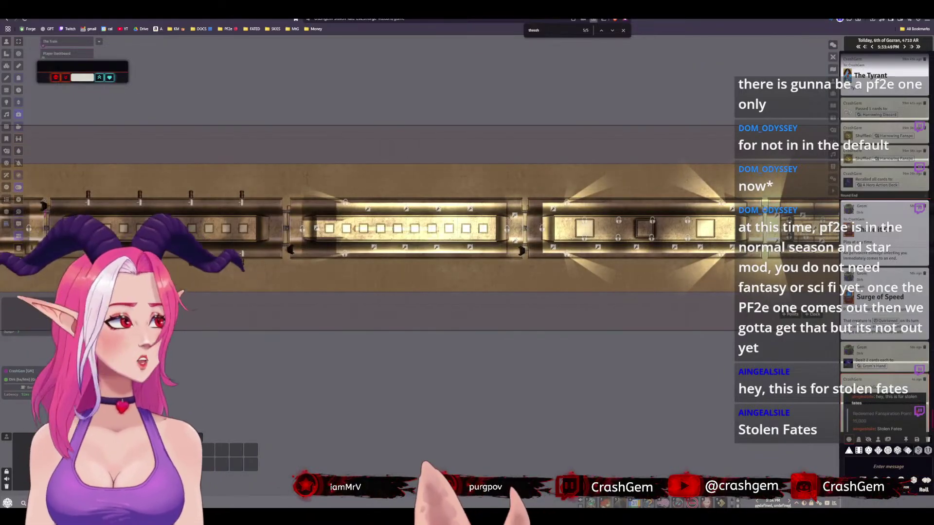
click(832, 69)
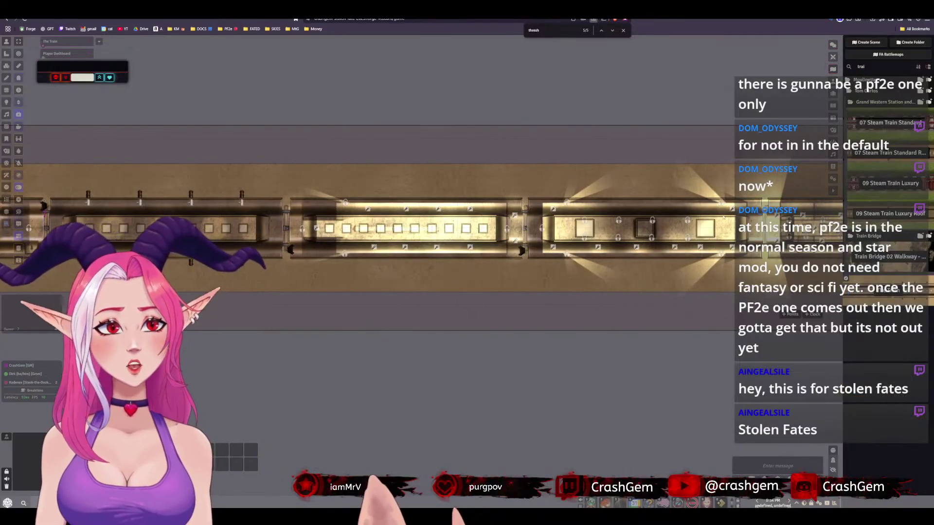
scroll(725, 220, down, 4)
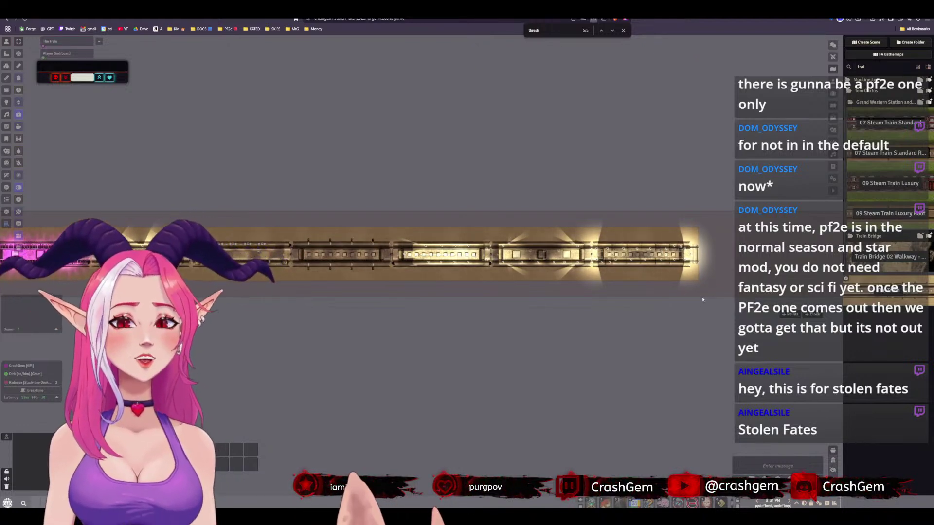
scroll(660, 286, up, 3)
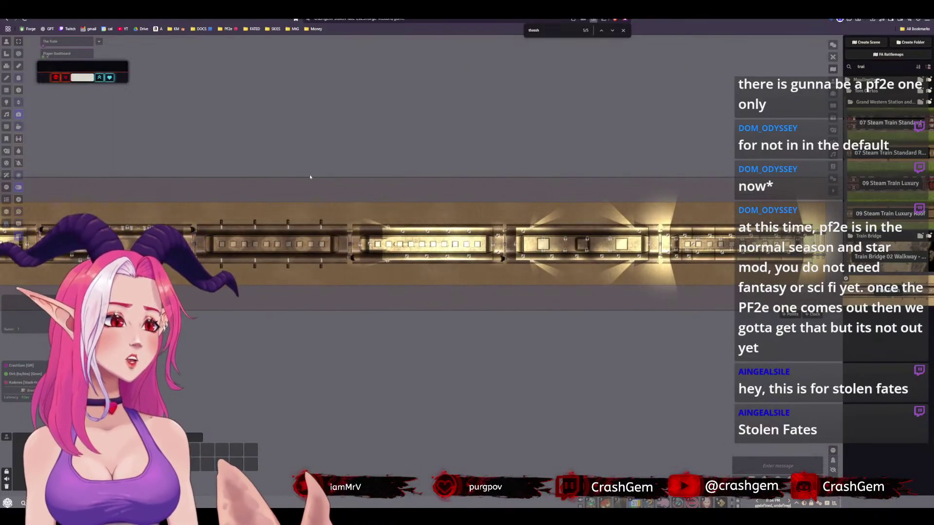
drag(463, 209, 449, 279)
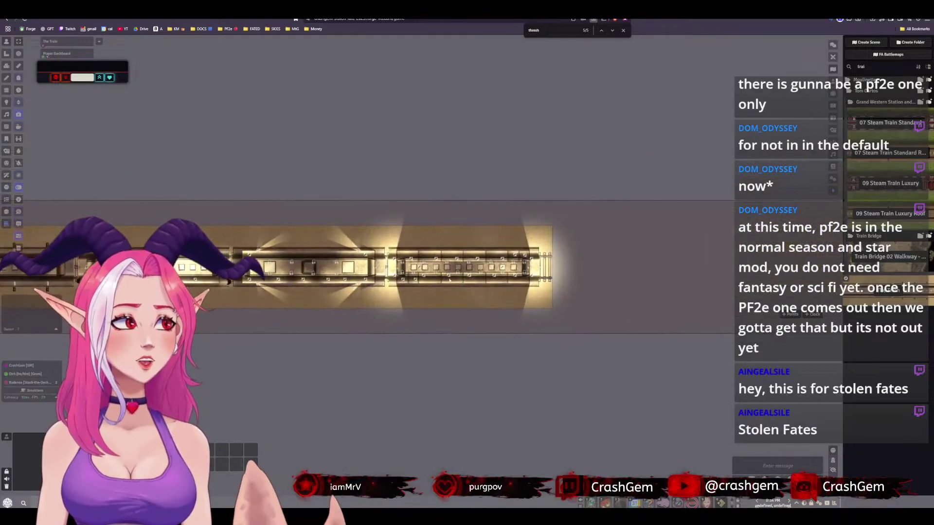
scroll(449, 279, down, 7)
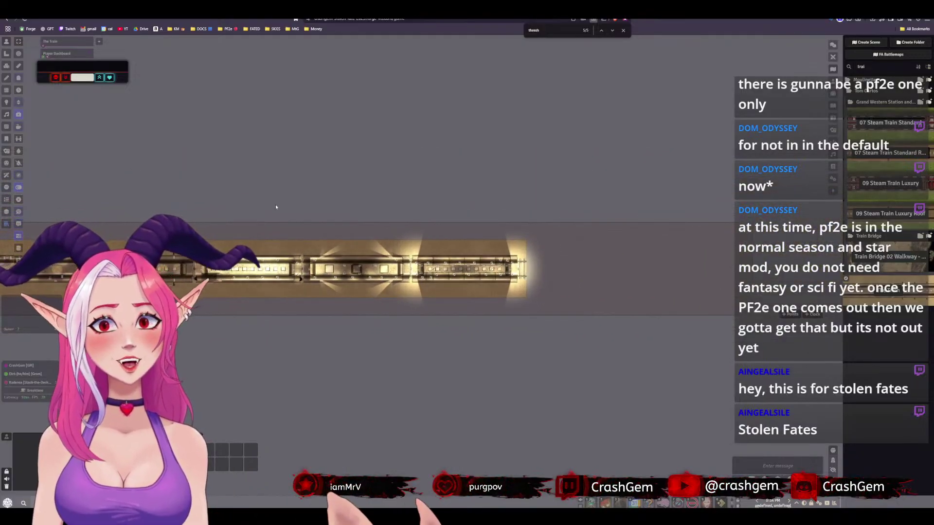
drag(276, 206, 479, 207)
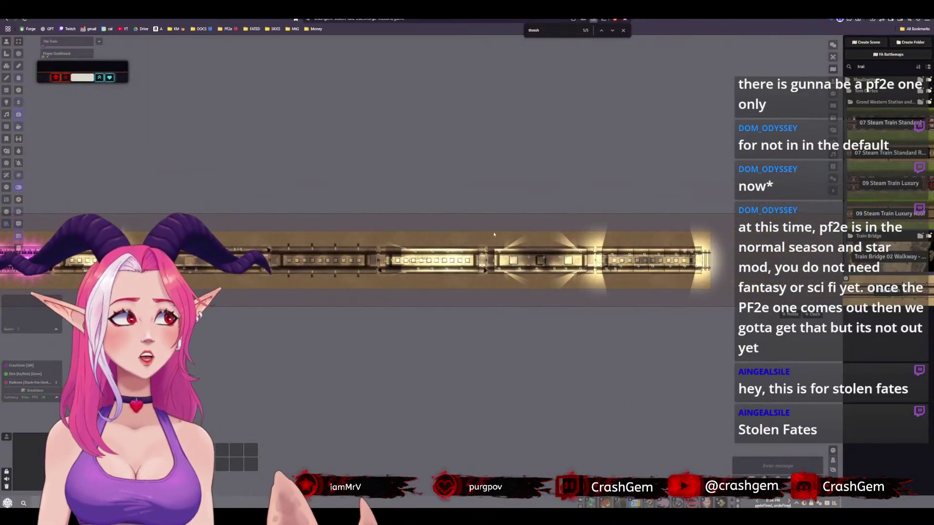
scroll(491, 229, up, 2)
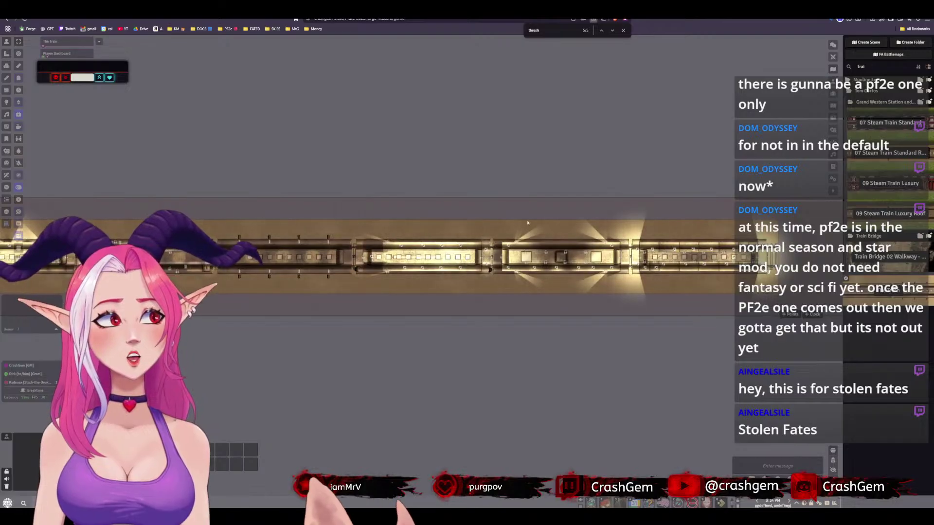